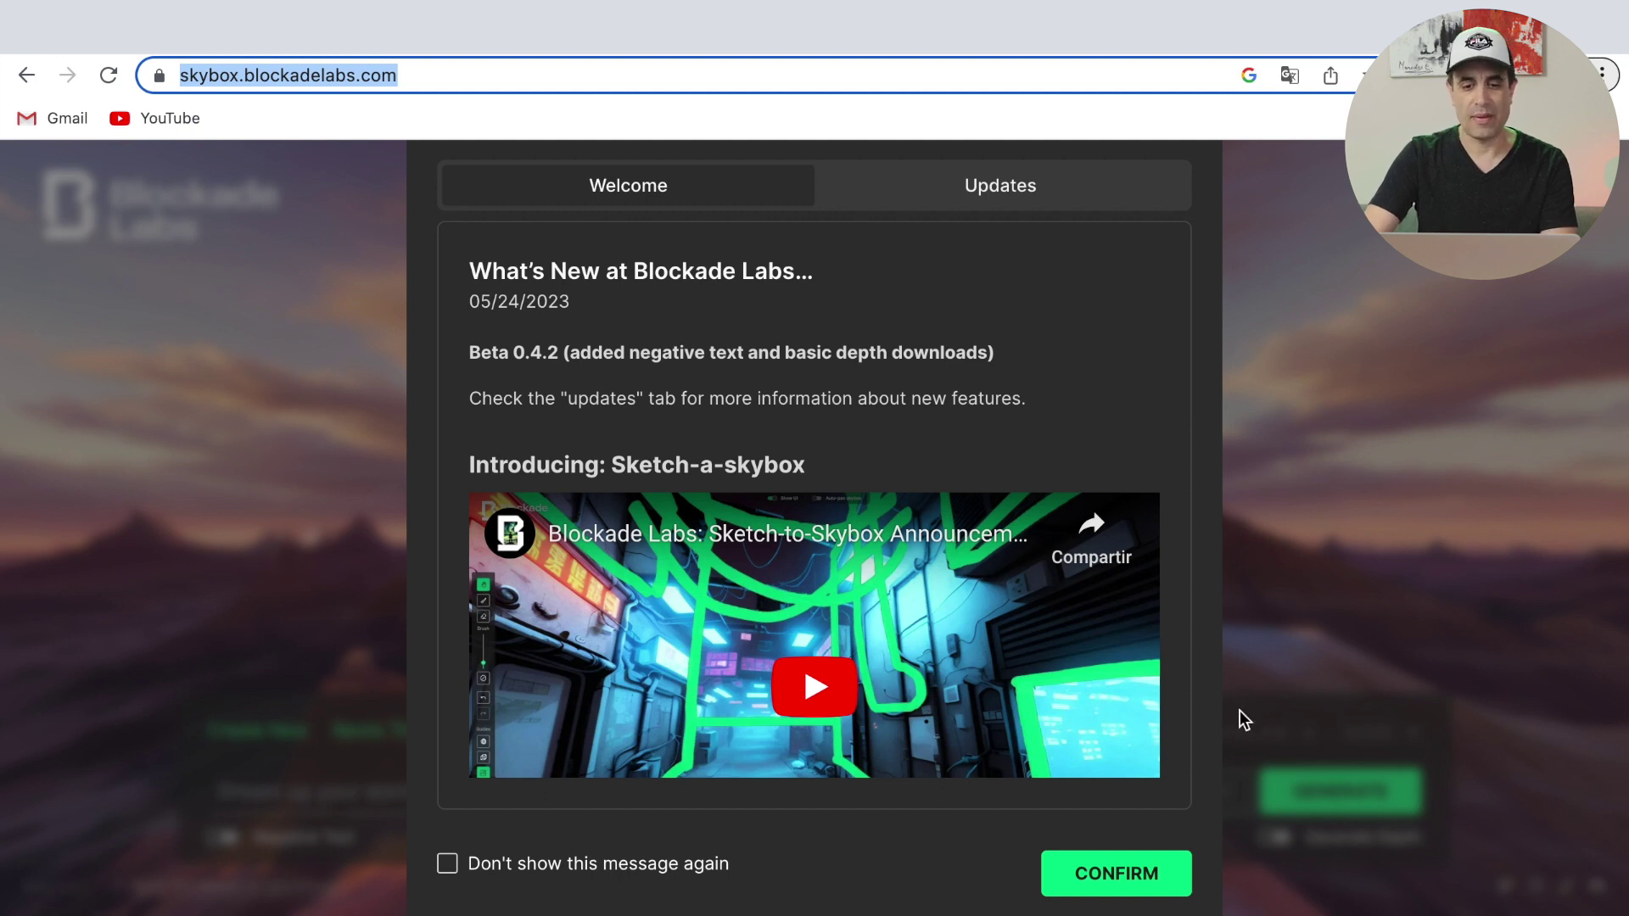
- Dismiss the What's New and Skybox AI welcome messages, then pan around the sample mountain panorama
left_click(1142, 878)
left_click(838, 751)
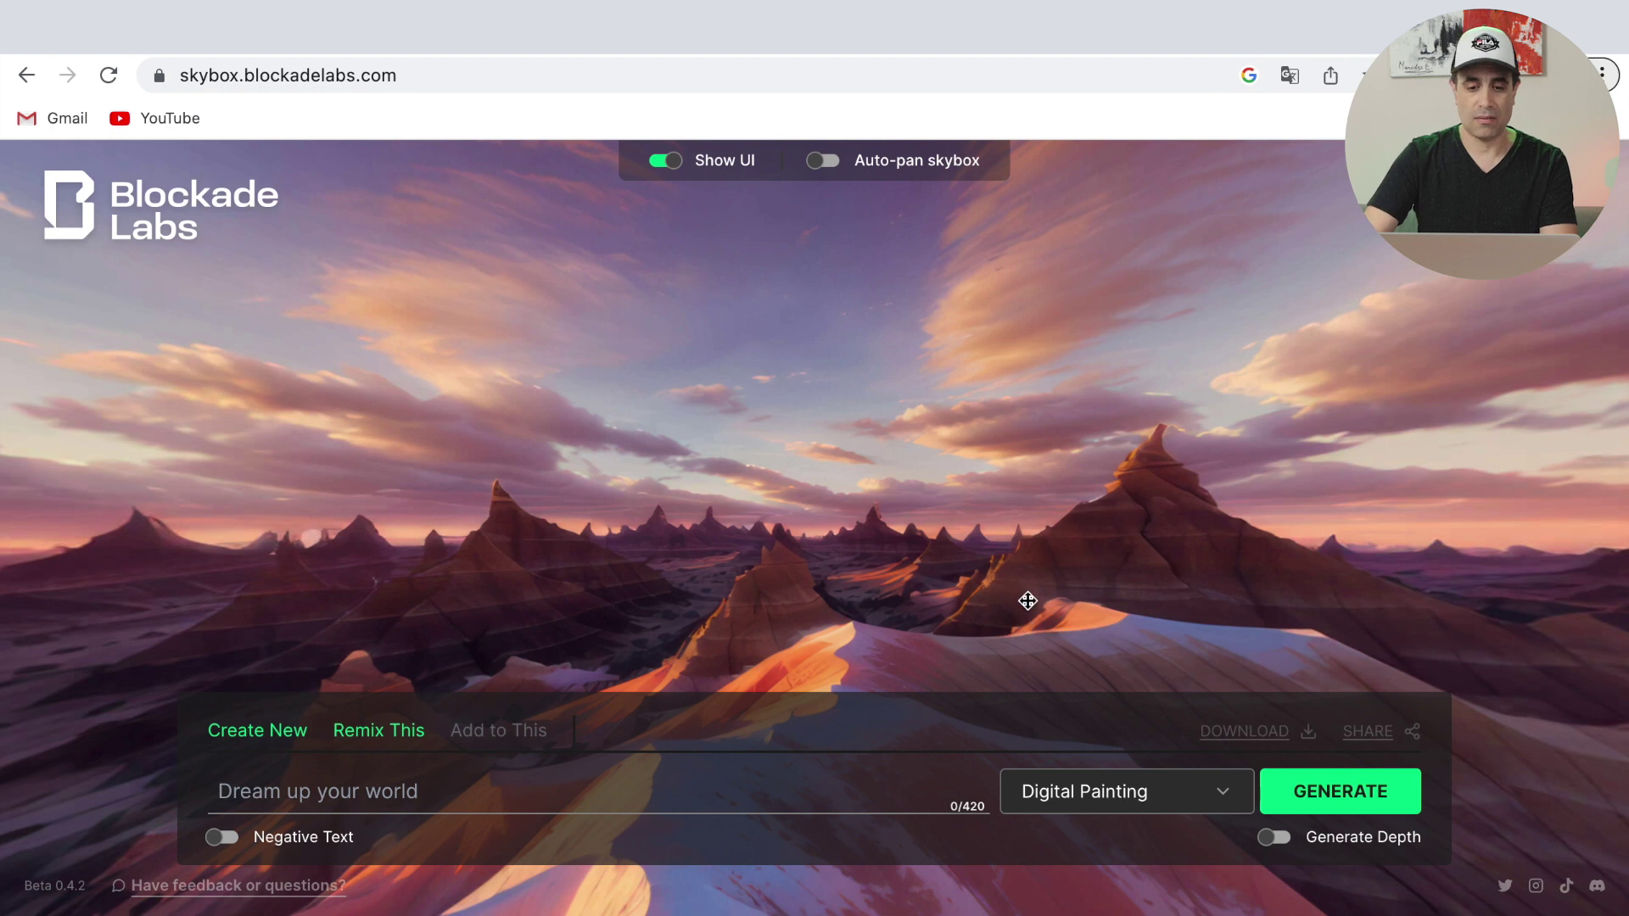
mouse_move(1106, 510)
left_mouse_down()
mouse_move(938, 508)
mouse_move(1141, 394)
mouse_move(1273, 357)
mouse_move(1393, 404)
mouse_move(920, 625)
left_mouse_up()
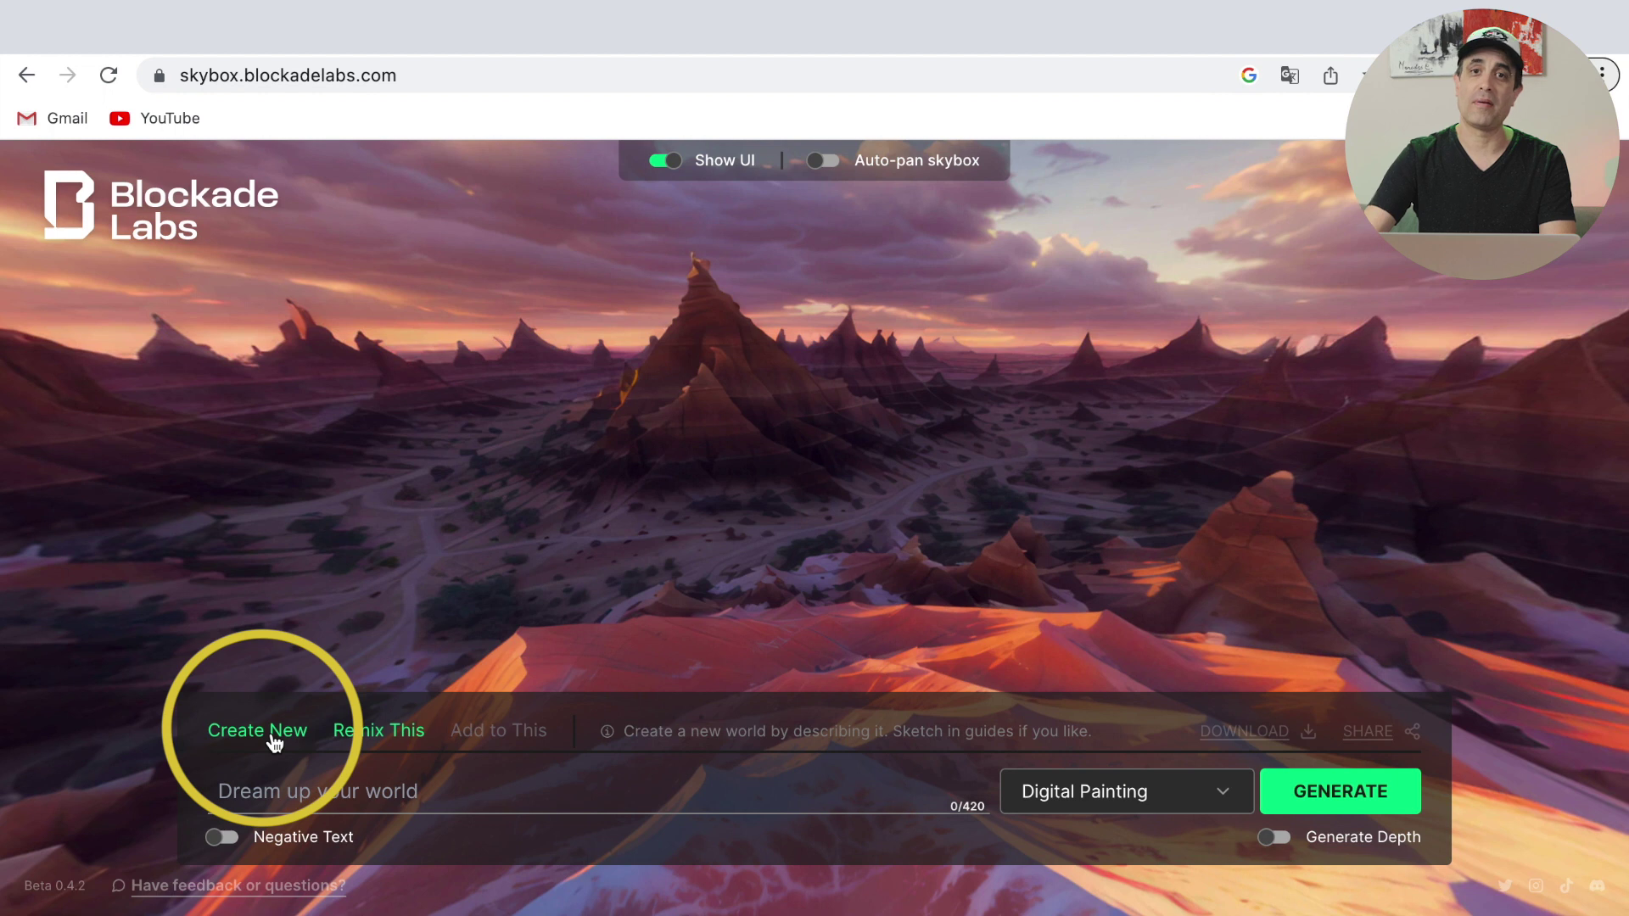
- Start a new skybox, dismiss its introduction, look around the empty grid and select the eraser
left_click(273, 743)
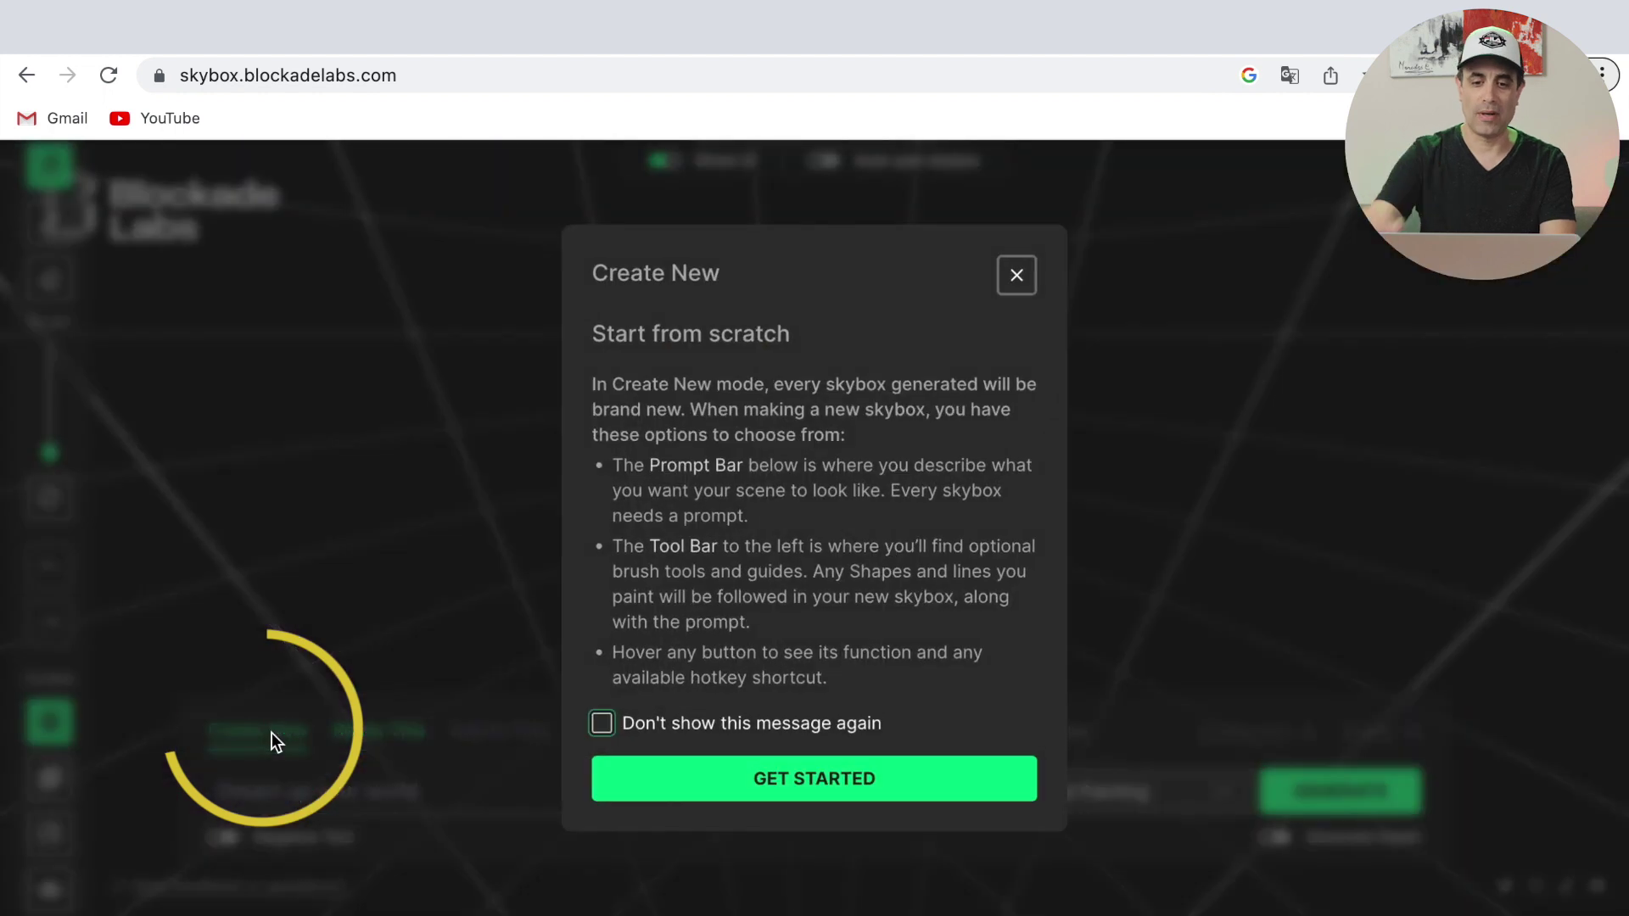
left_click(741, 785)
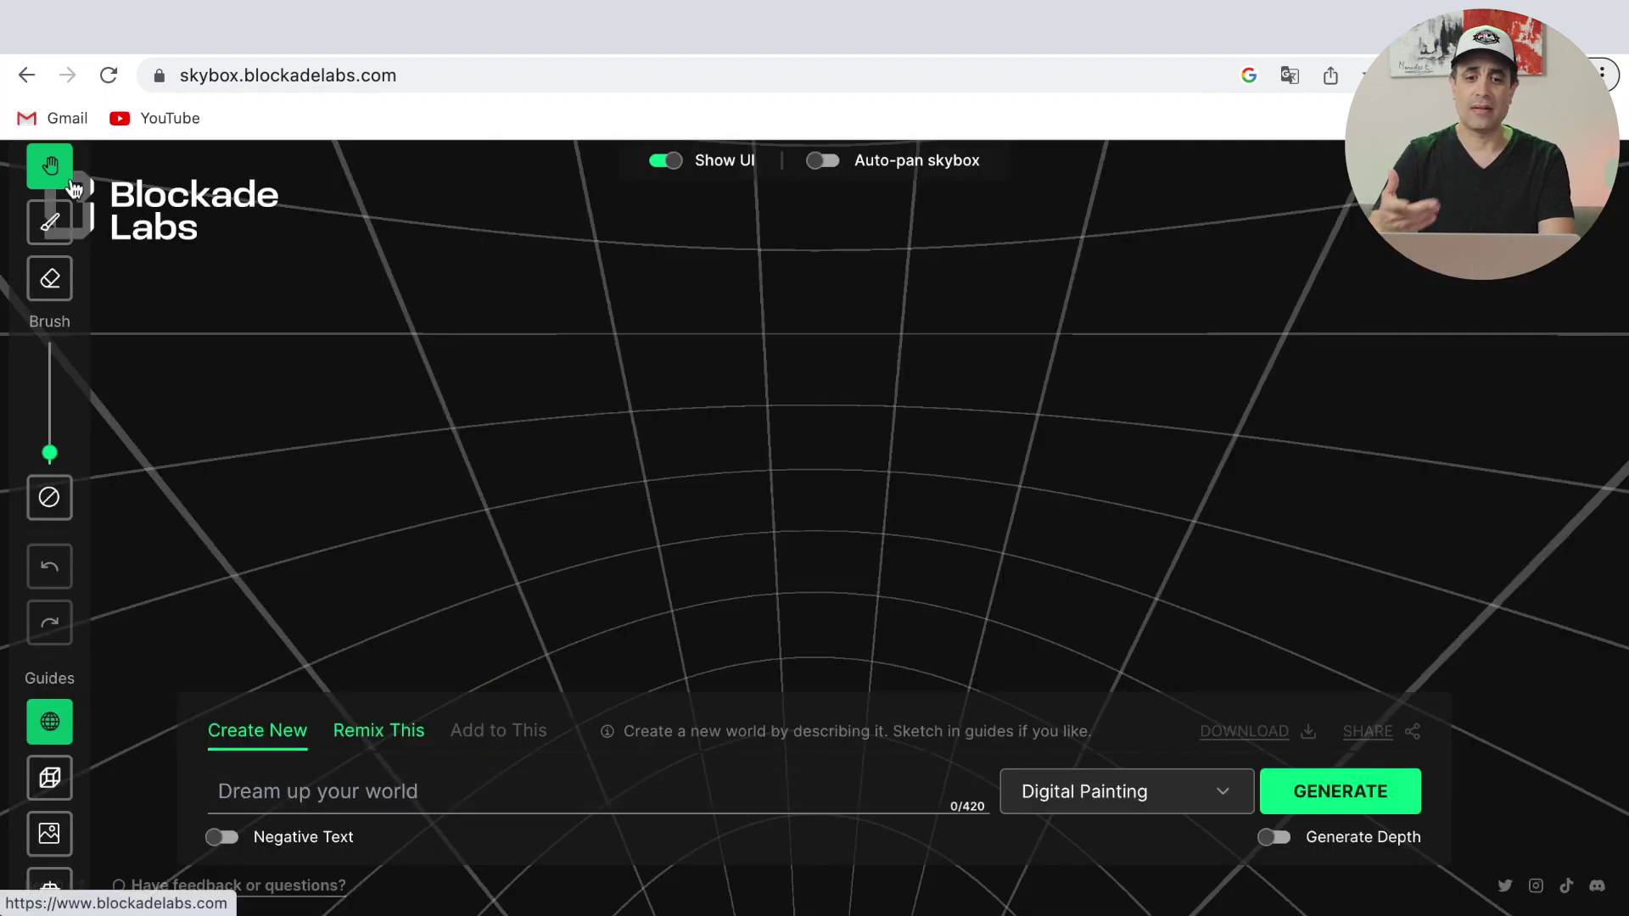
mouse_move(779, 400)
left_mouse_down()
mouse_move(1009, 494)
mouse_move(876, 418)
left_mouse_up()
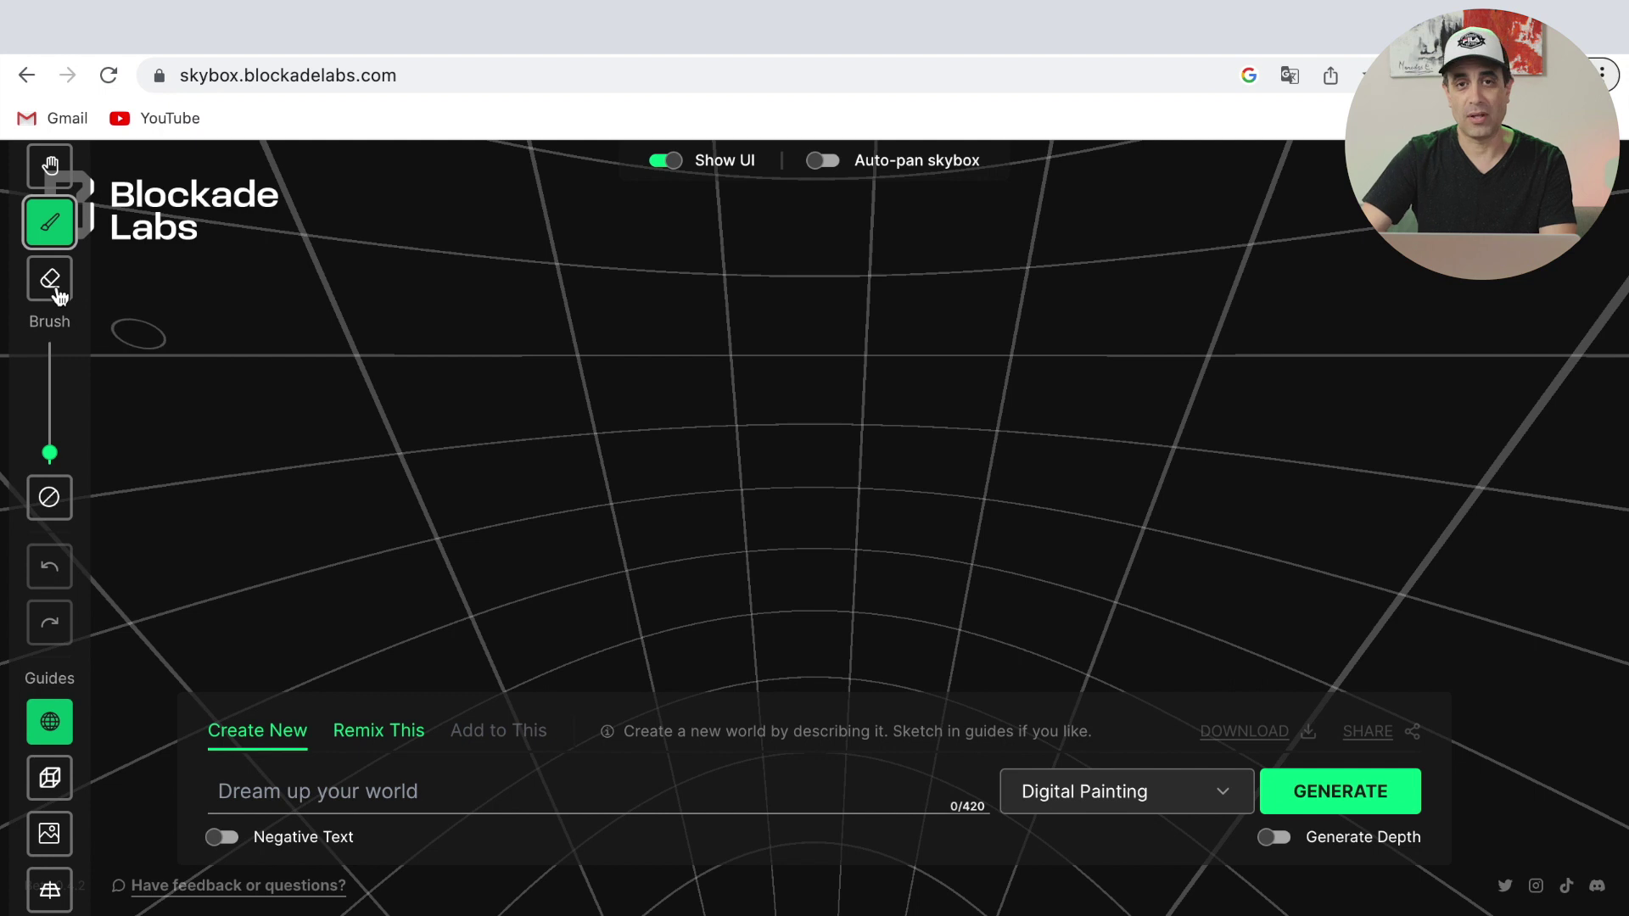
left_click(54, 289)
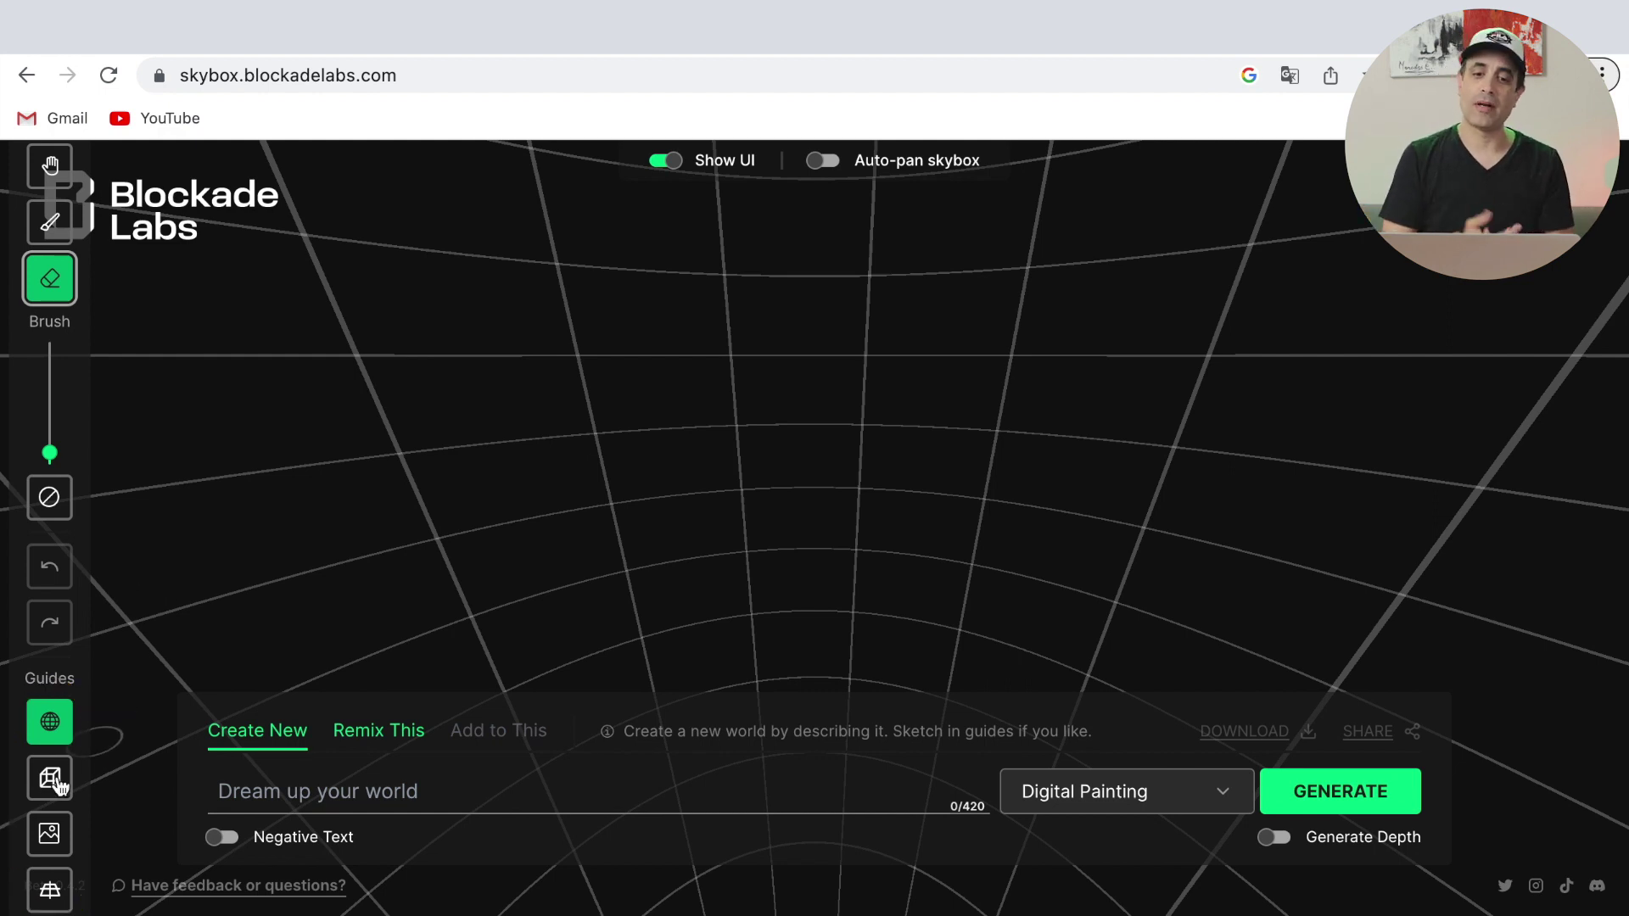
- Switch to the cube-room guide, toggle the reference image on and off, and add a floor-perspective grid
left_click(52, 789)
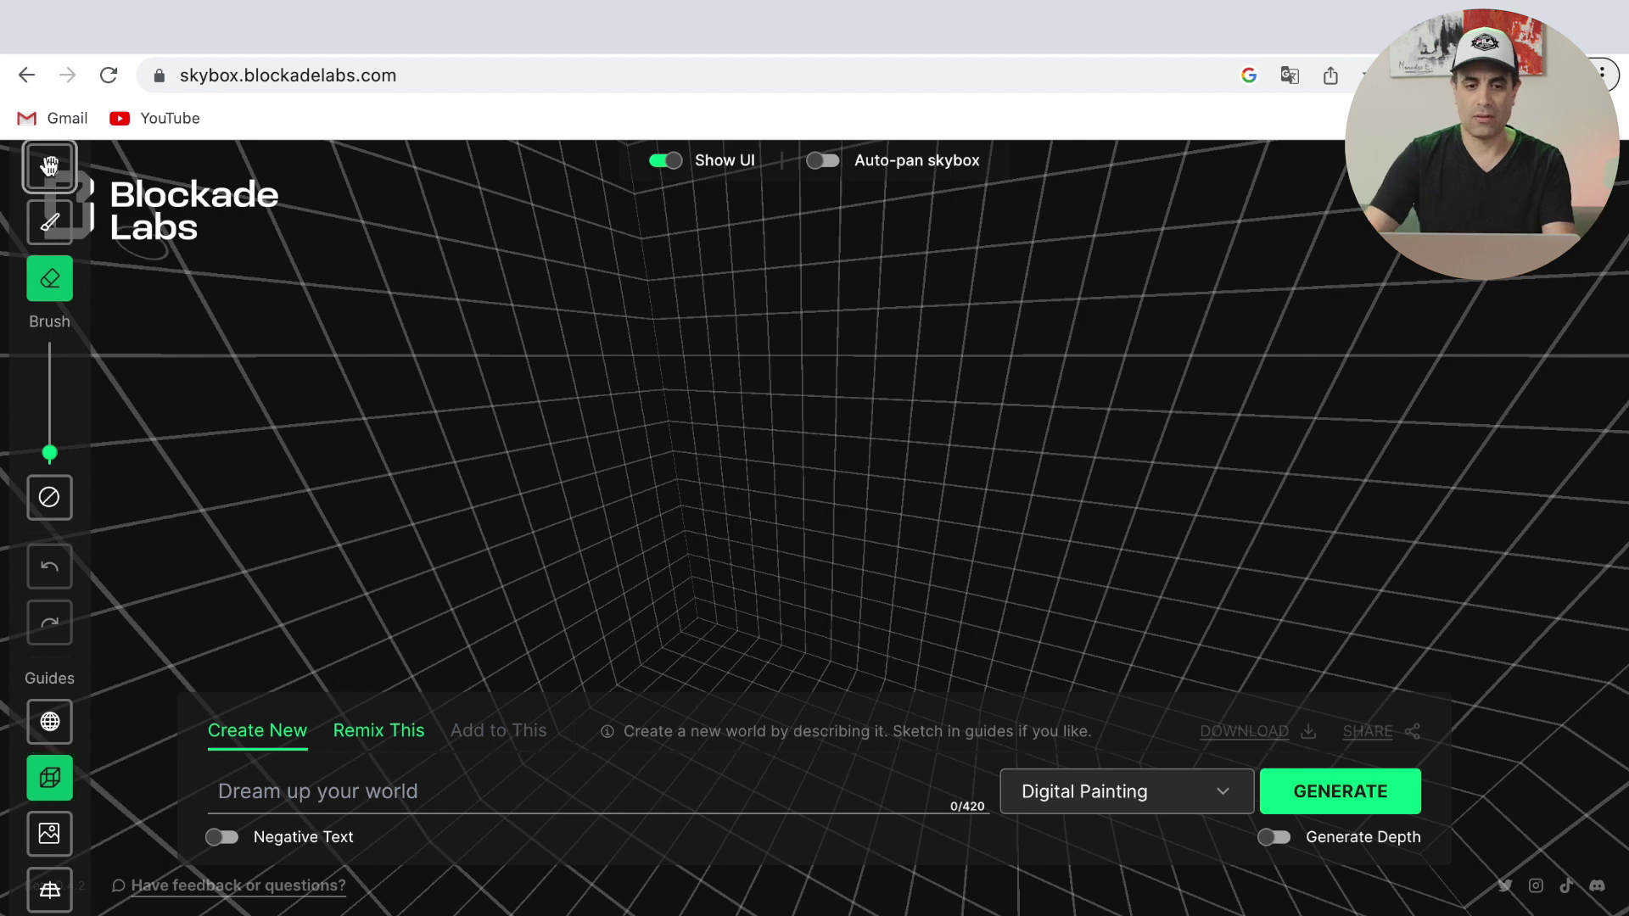
left_click(49, 166)
left_click_drag(840, 502, 624, 593)
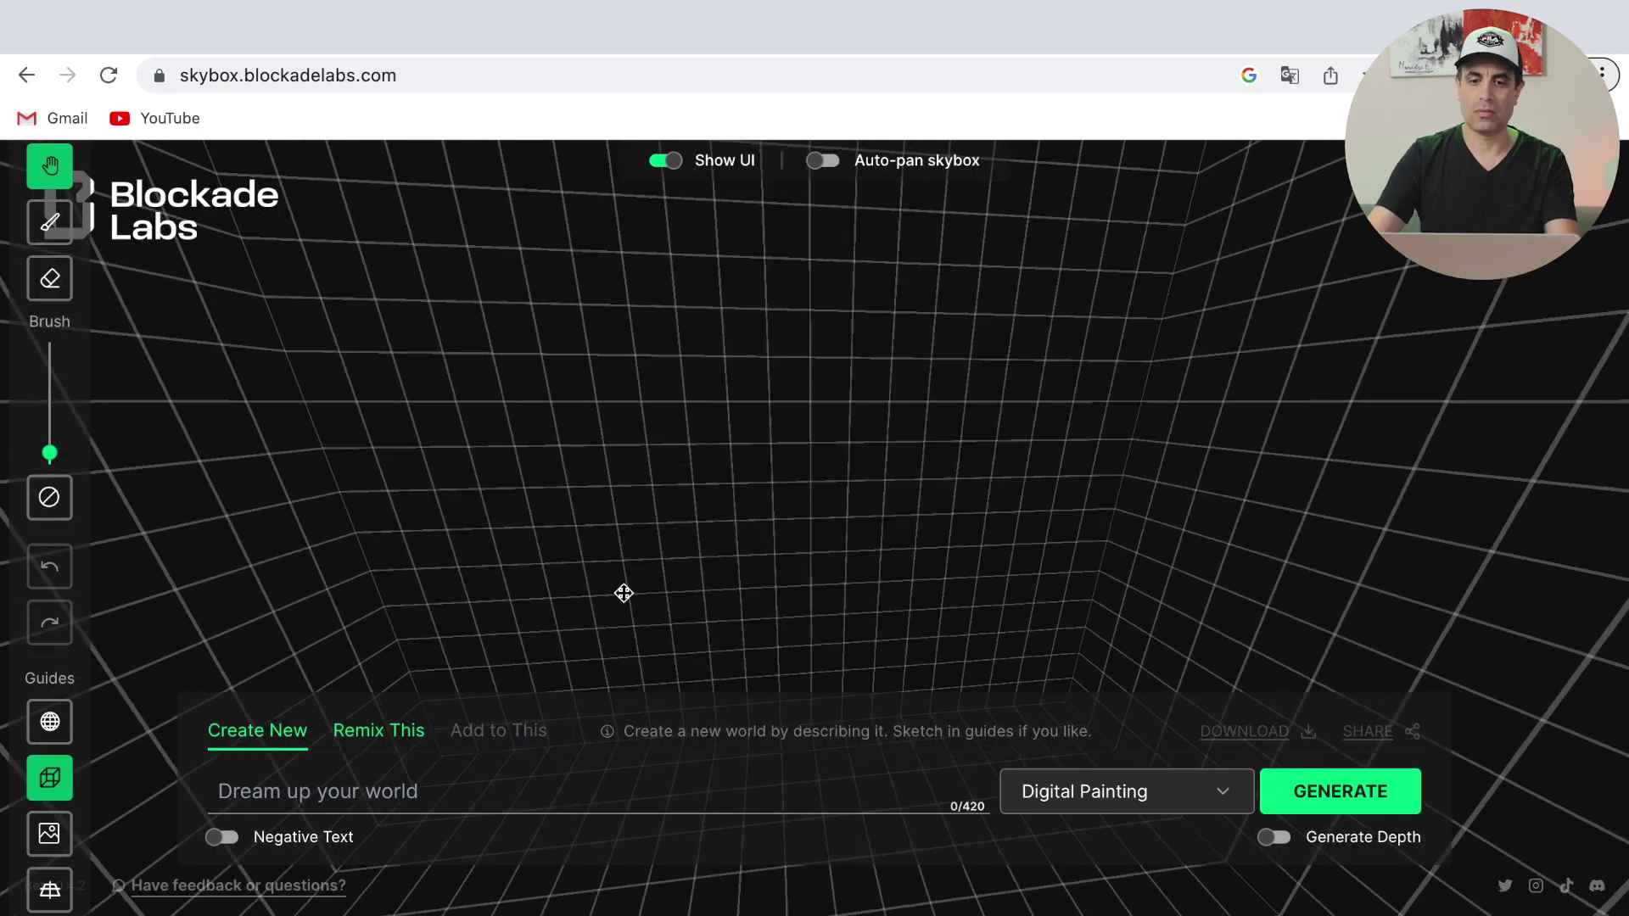
left_click(52, 840)
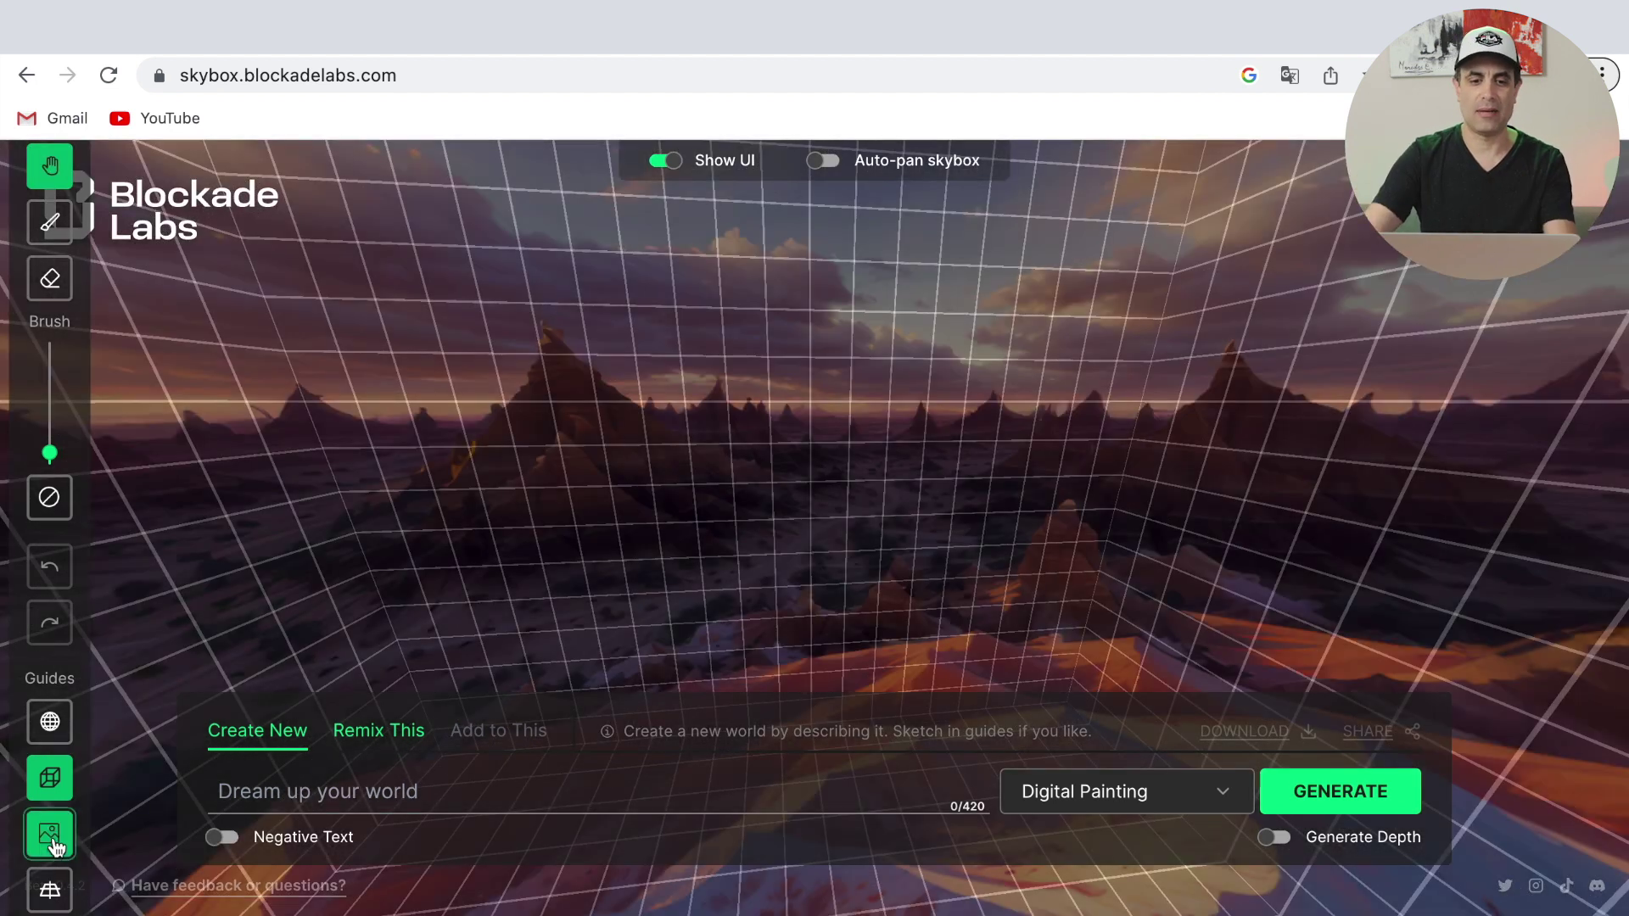
left_click(54, 838)
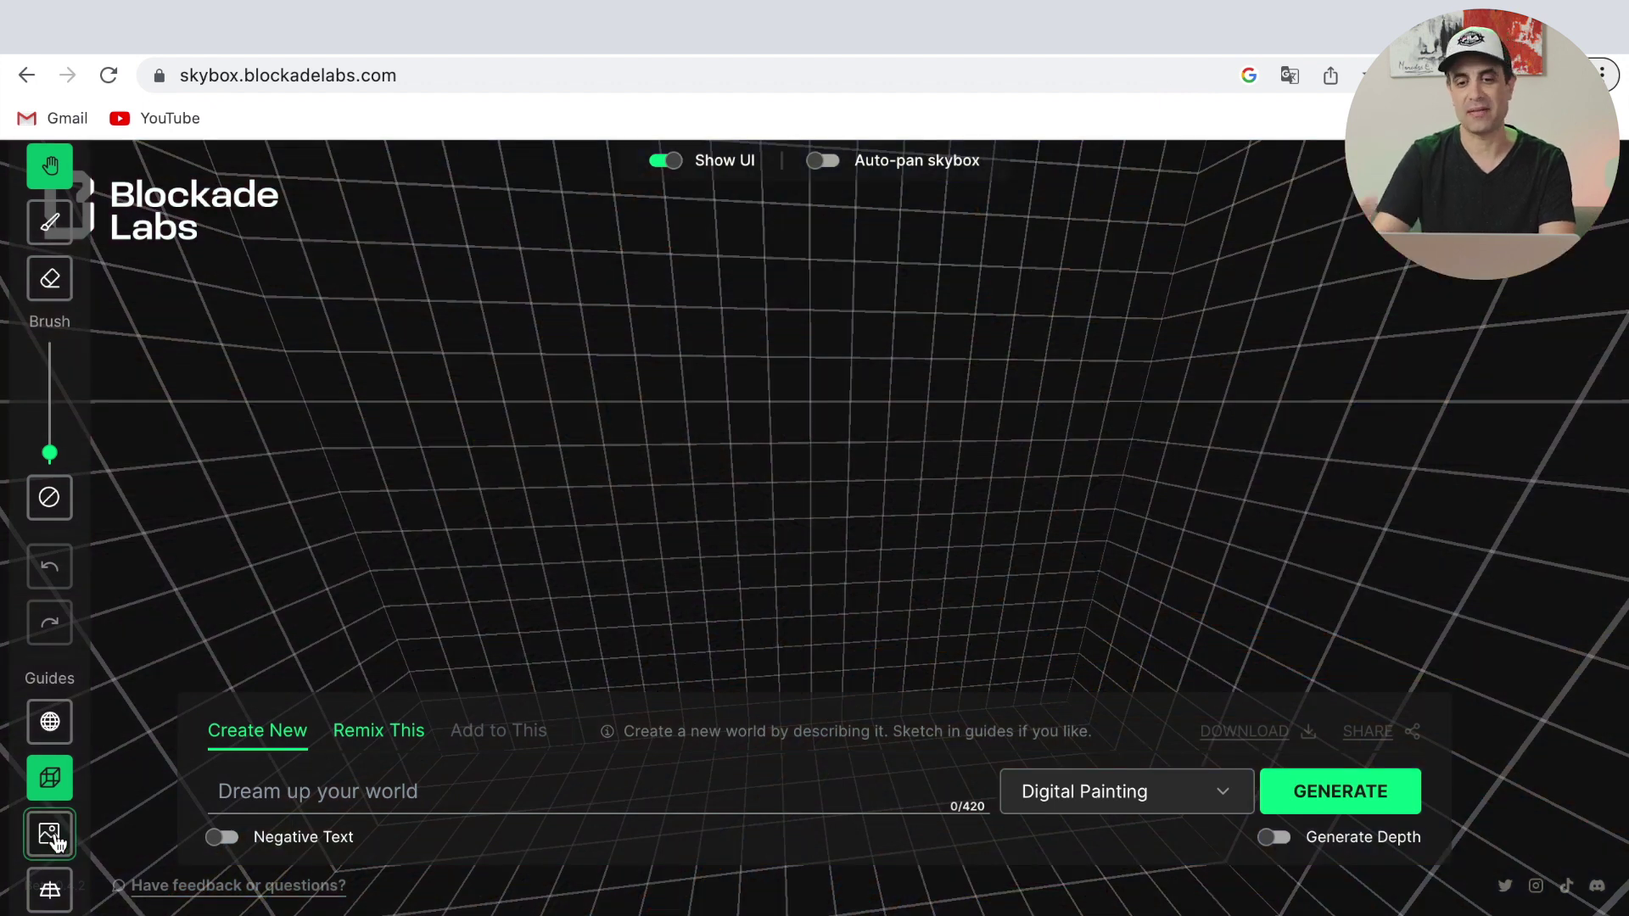
left_click(51, 895)
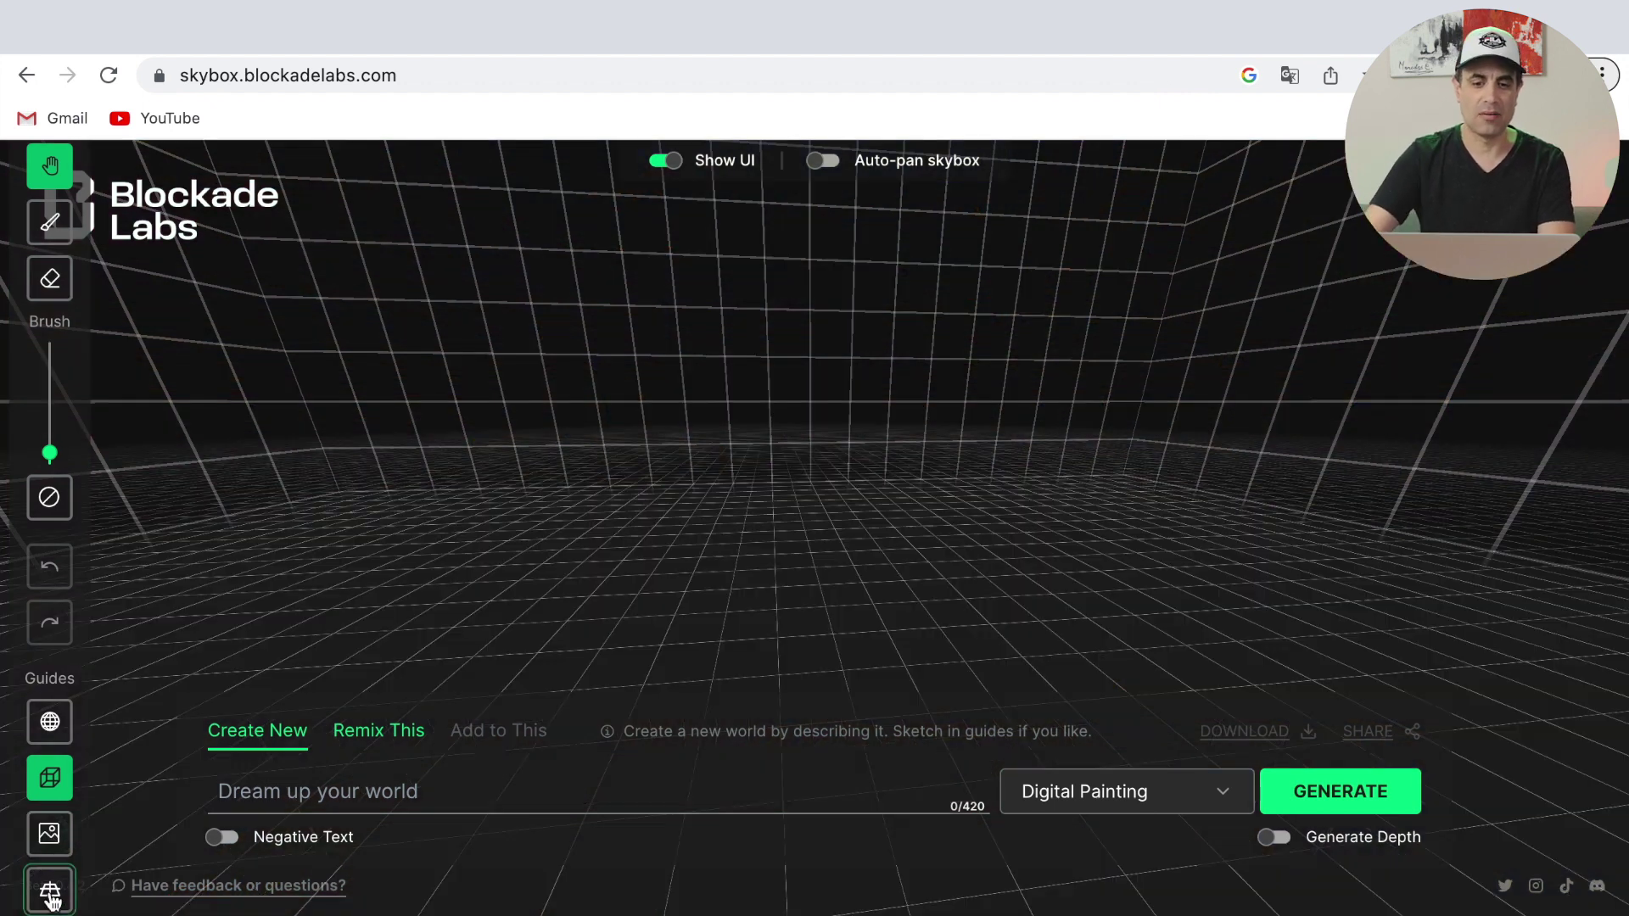
left_click_drag(640, 488, 819, 489)
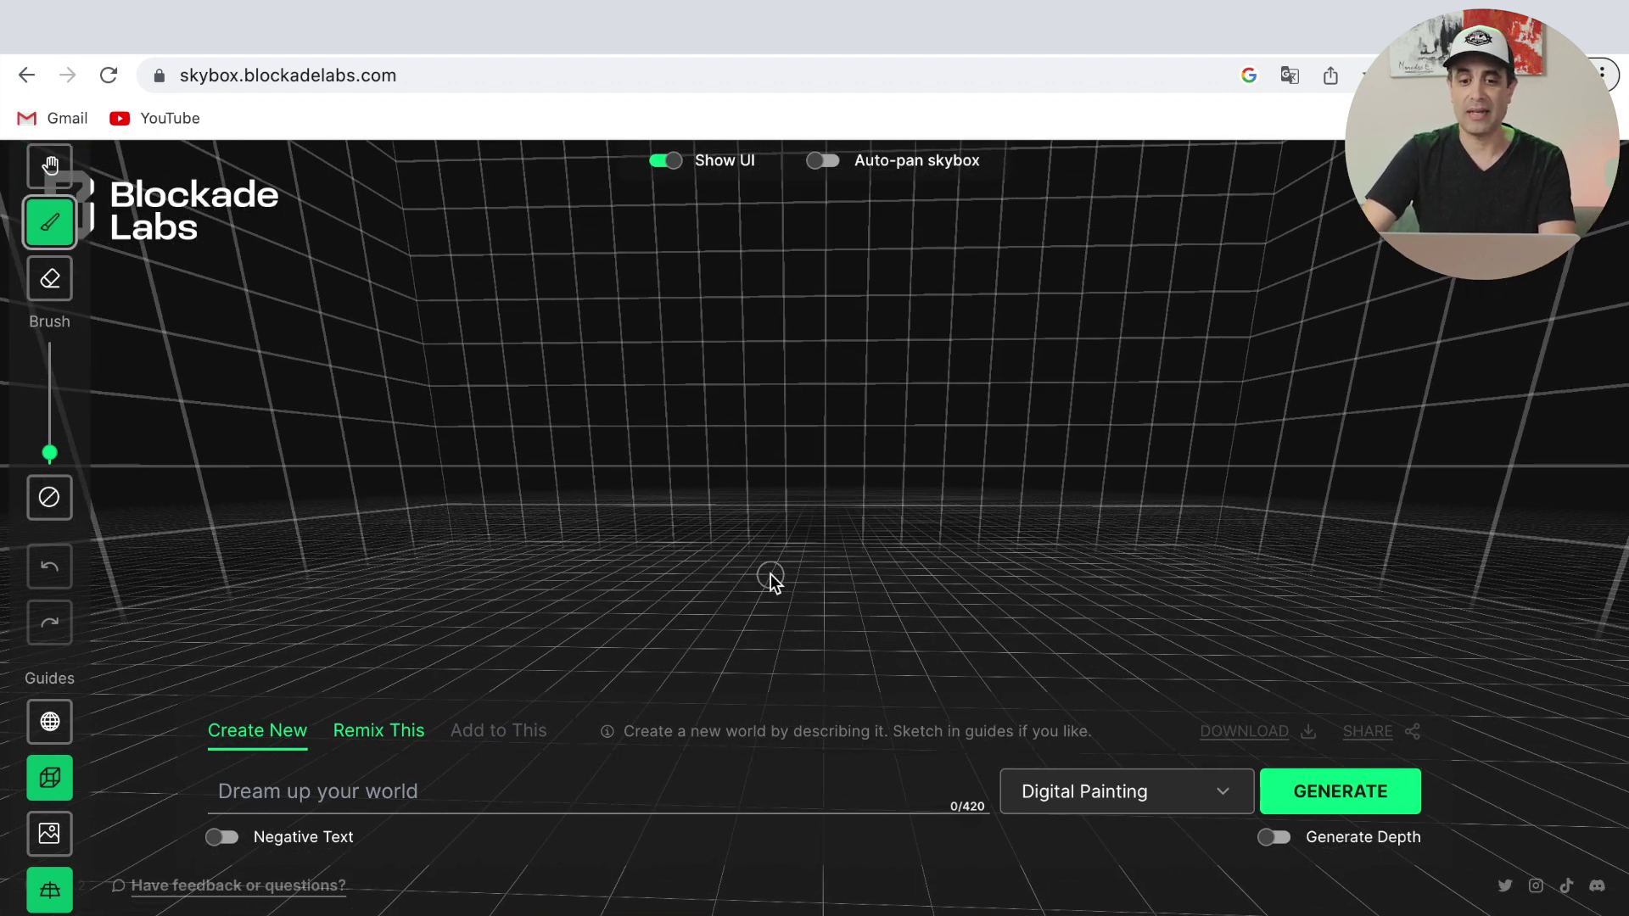
- Sketch the edges of two avenues and a long bottom line, then rotate to check the strokes
left_click_drag(880, 554, 984, 688)
mouse_move(720, 465)
left_mouse_down()
mouse_move(668, 606)
mouse_move(110, 586)
left_mouse_up()
left_click_drag(1070, 624, 1587, 633)
left_click_drag(1587, 633, 749, 487)
left_click_drag(115, 623, 1566, 645)
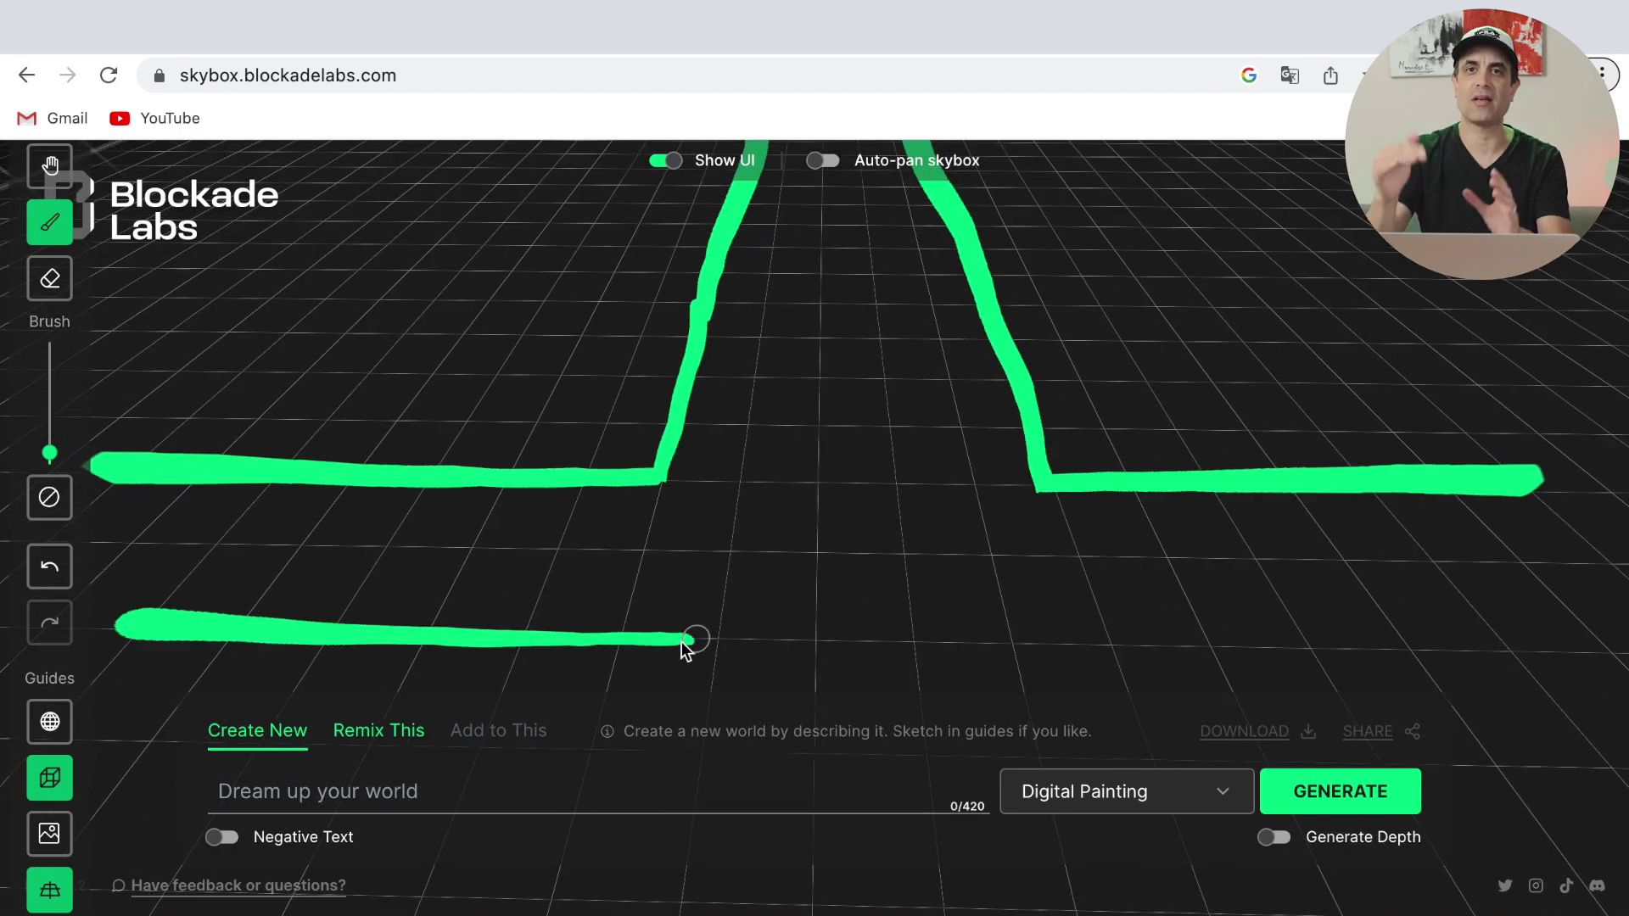
left_click(49, 166)
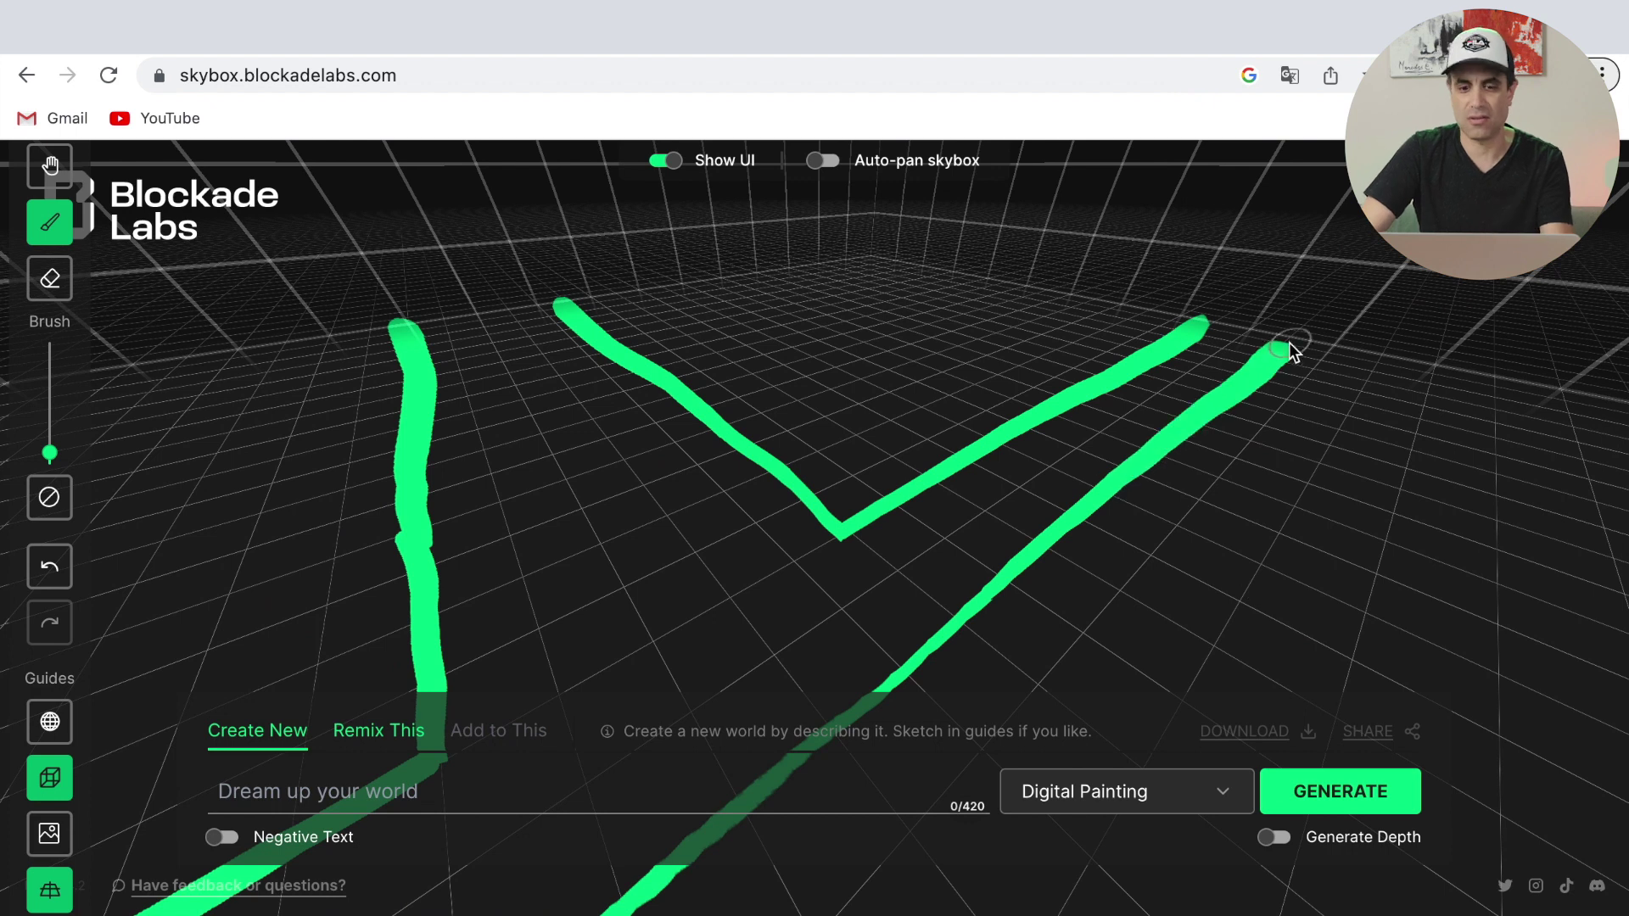
left_click_drag(1292, 352, 564, 475)
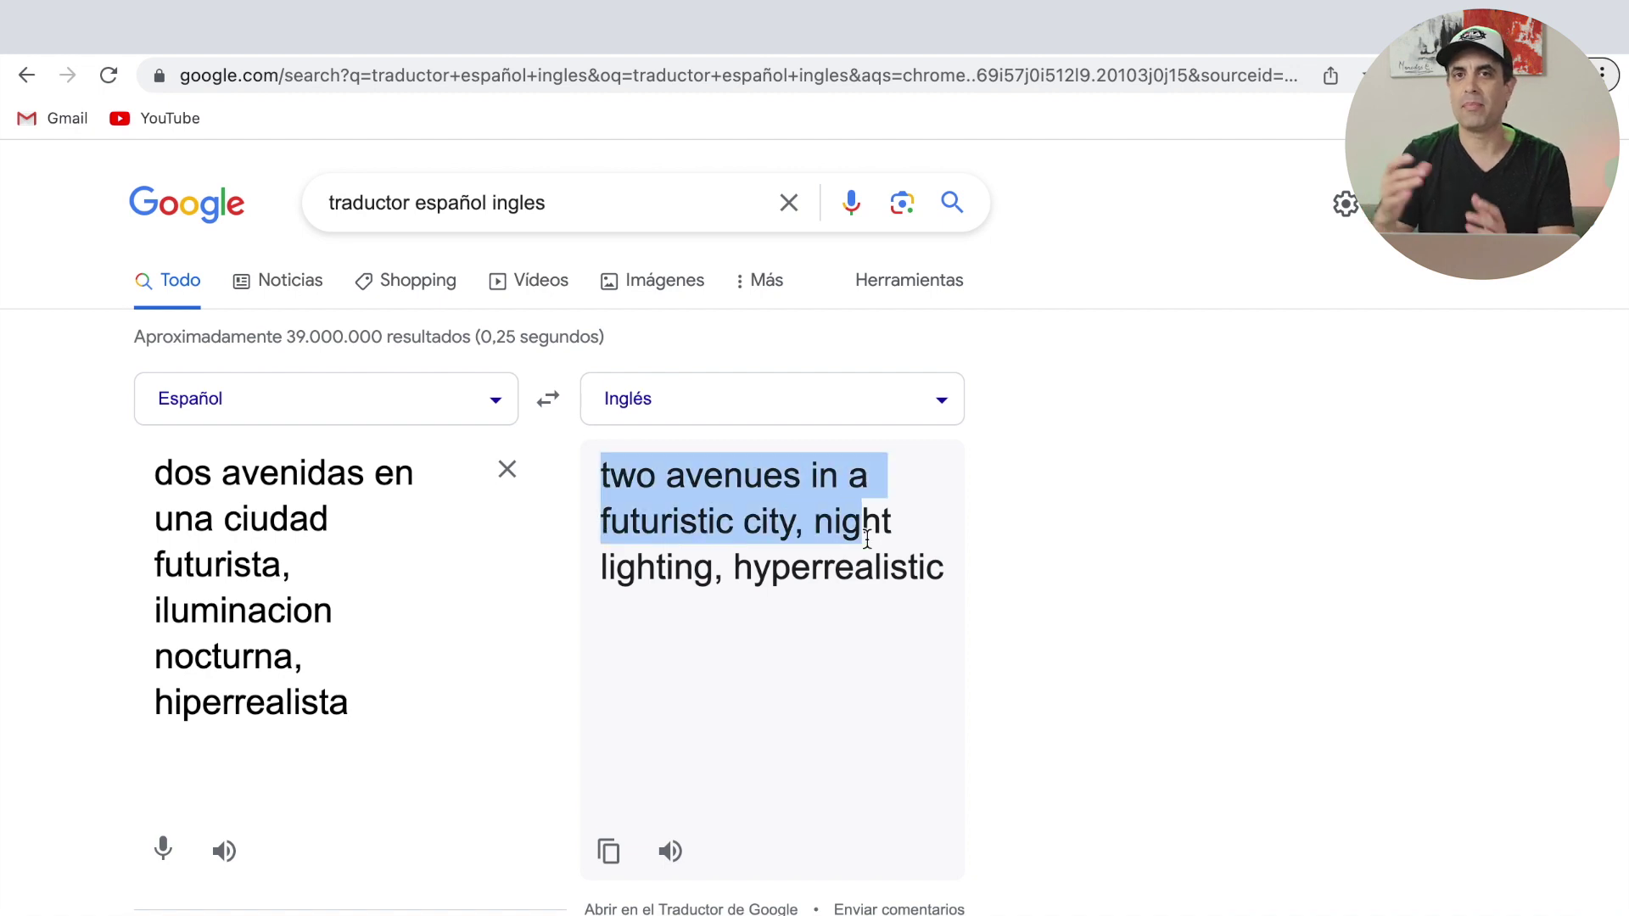
- Copy the English translation and paste it as the prompt "two avenues in a futuristic city, night lighting, hyperrealistic"
left_click_drag(600, 484, 953, 584)
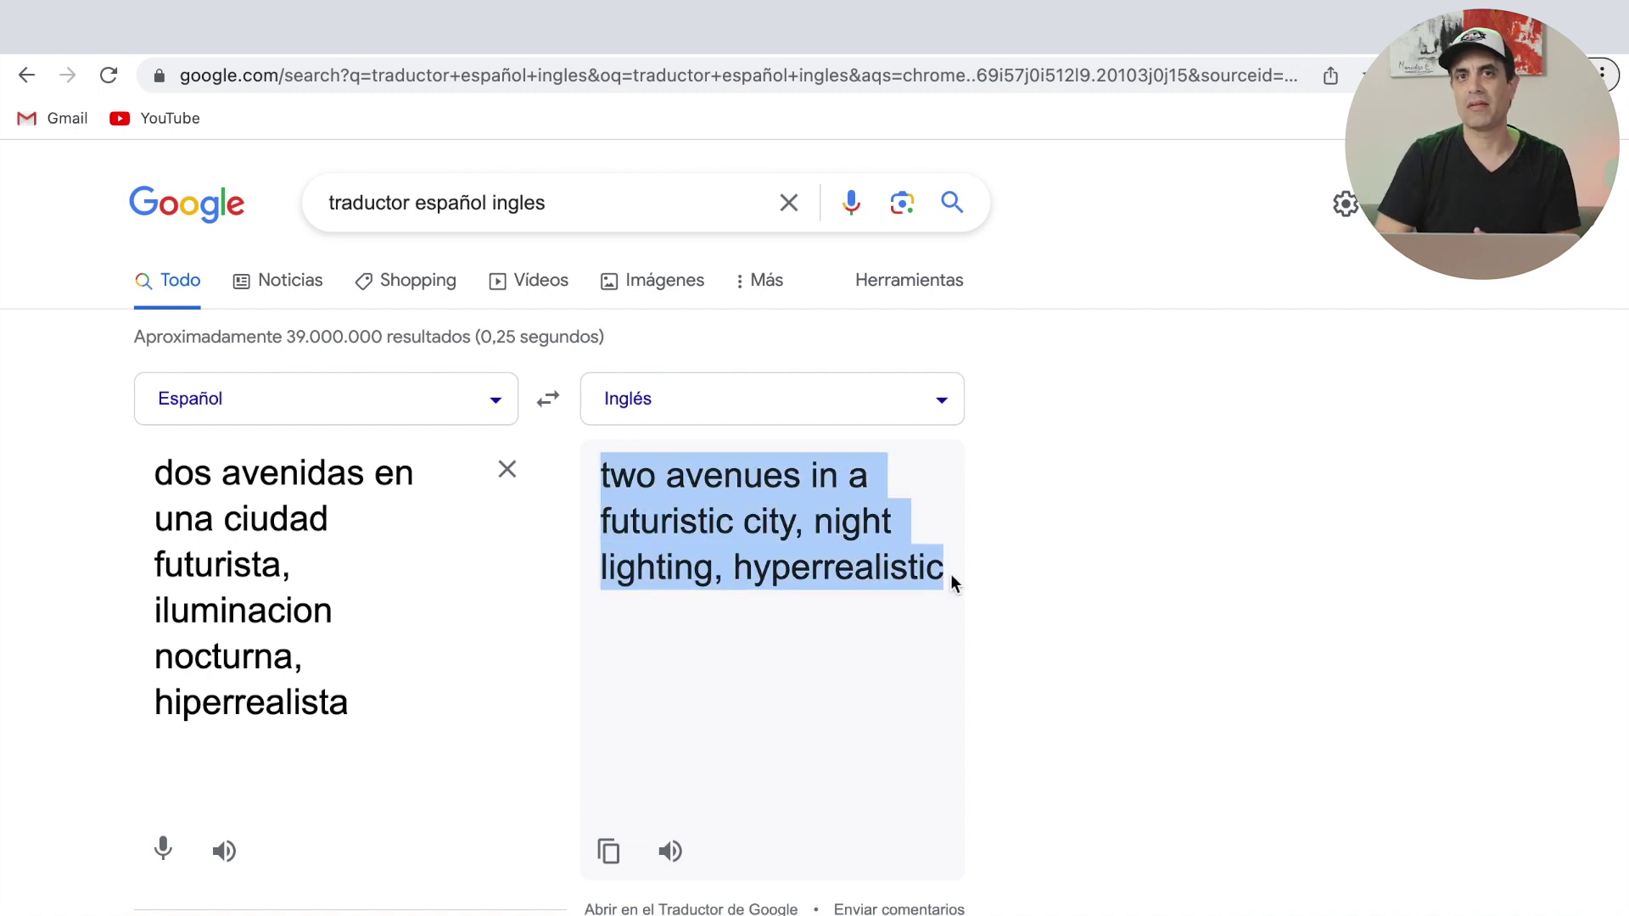
right_click(746, 526)
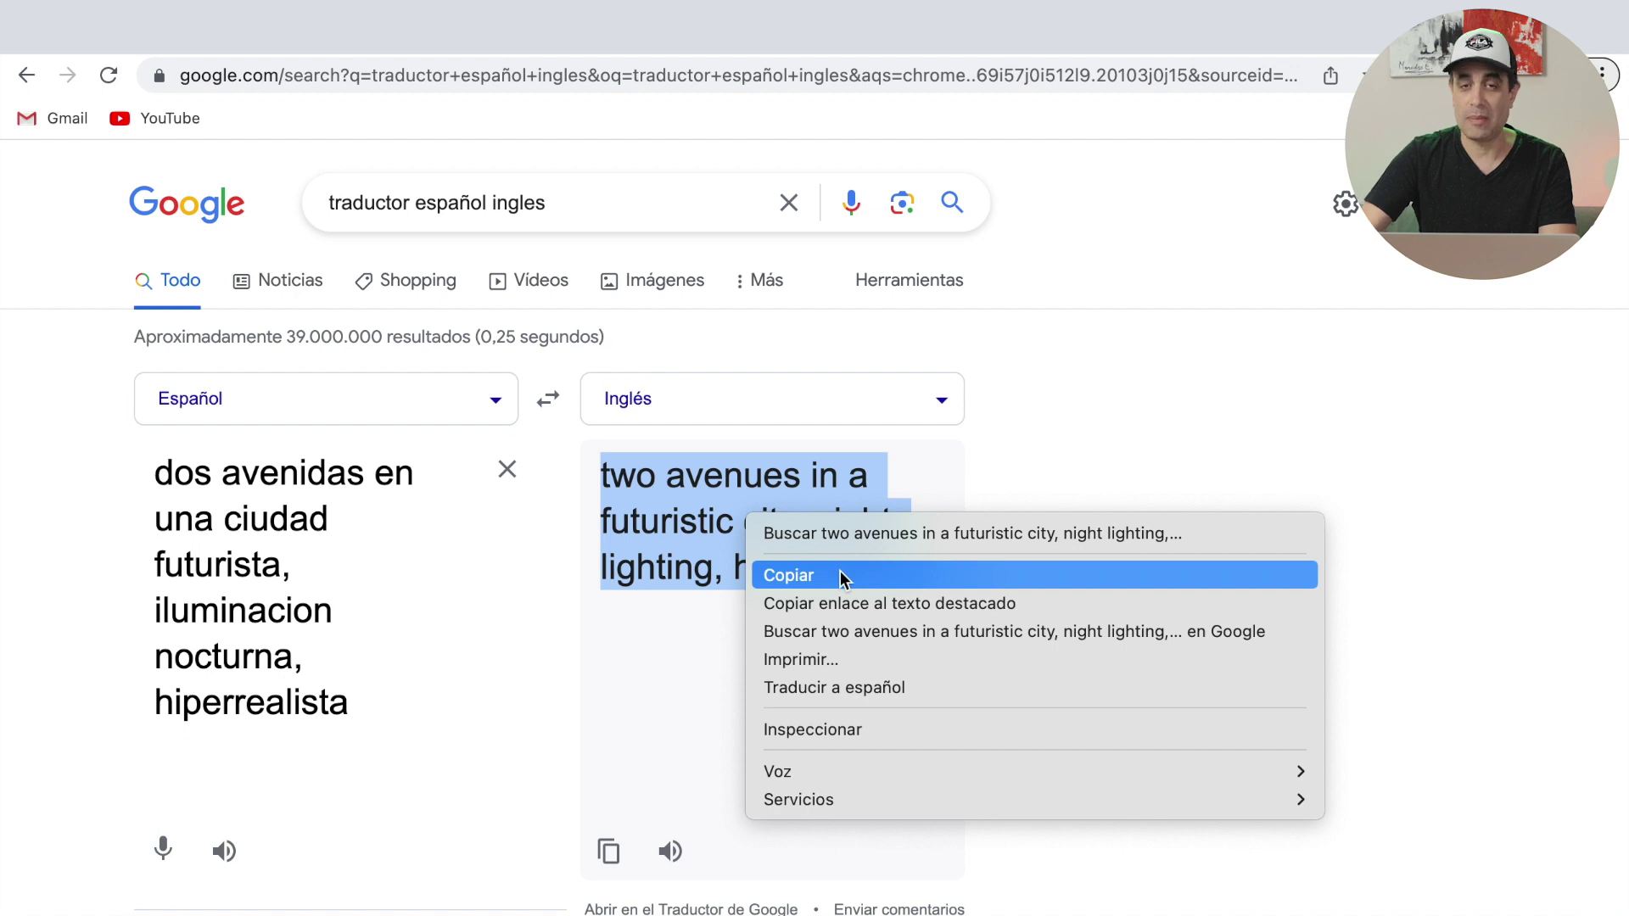
left_click(844, 571)
right_click(255, 791)
left_click(307, 749)
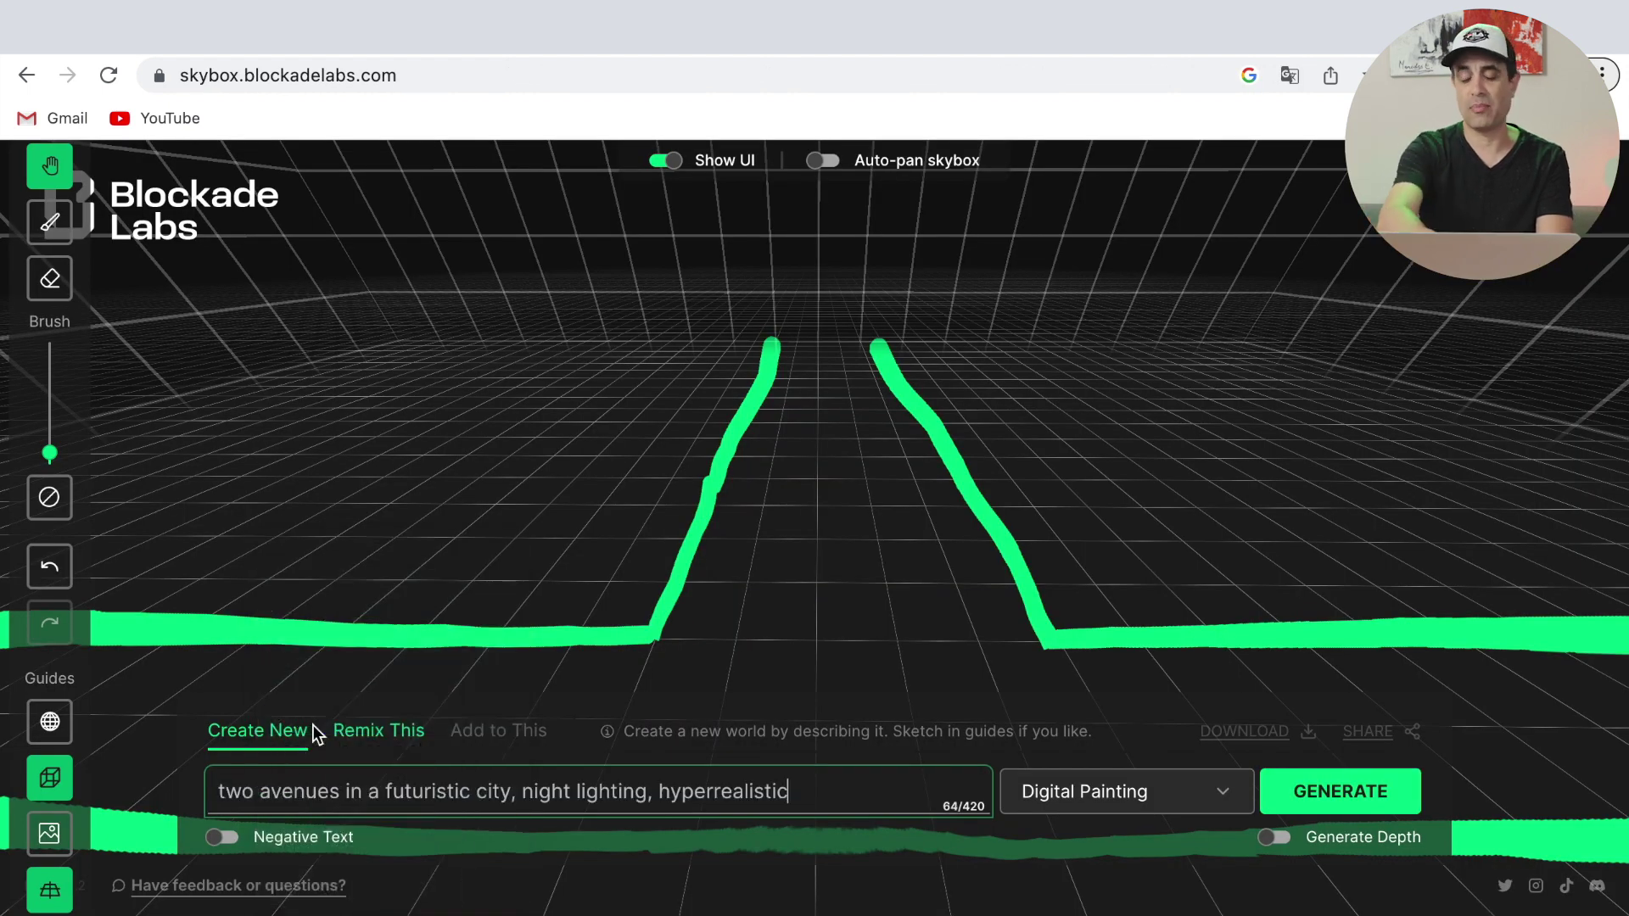
- Change the style from Digital Painting to Cyberpunk and generate the skybox
left_click(1222, 798)
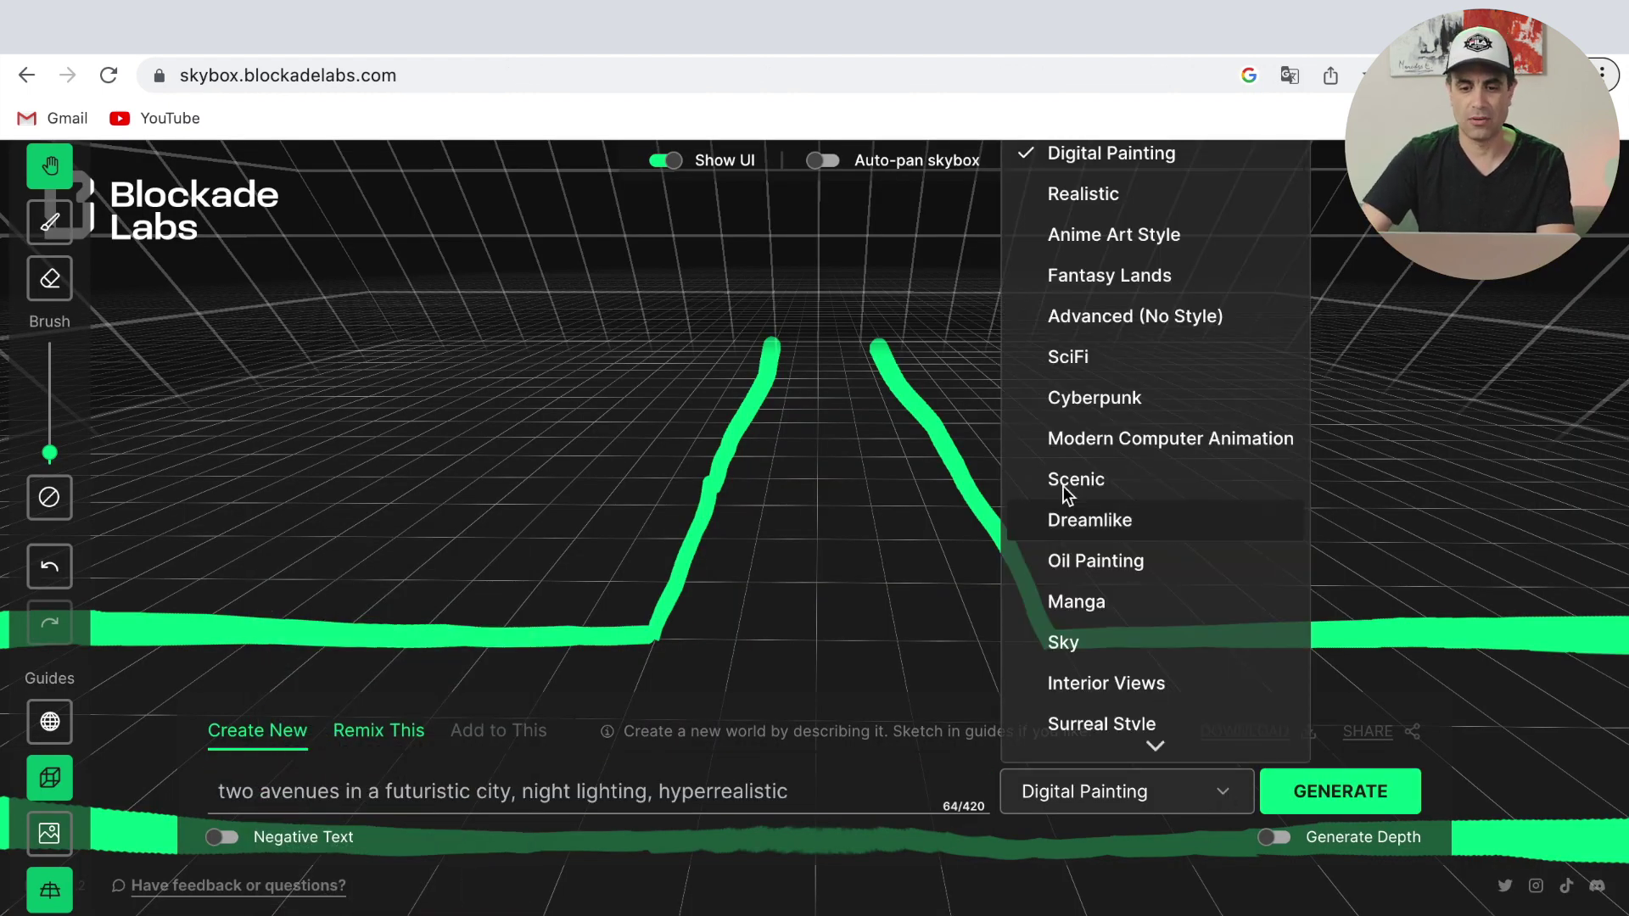
left_click(1108, 401)
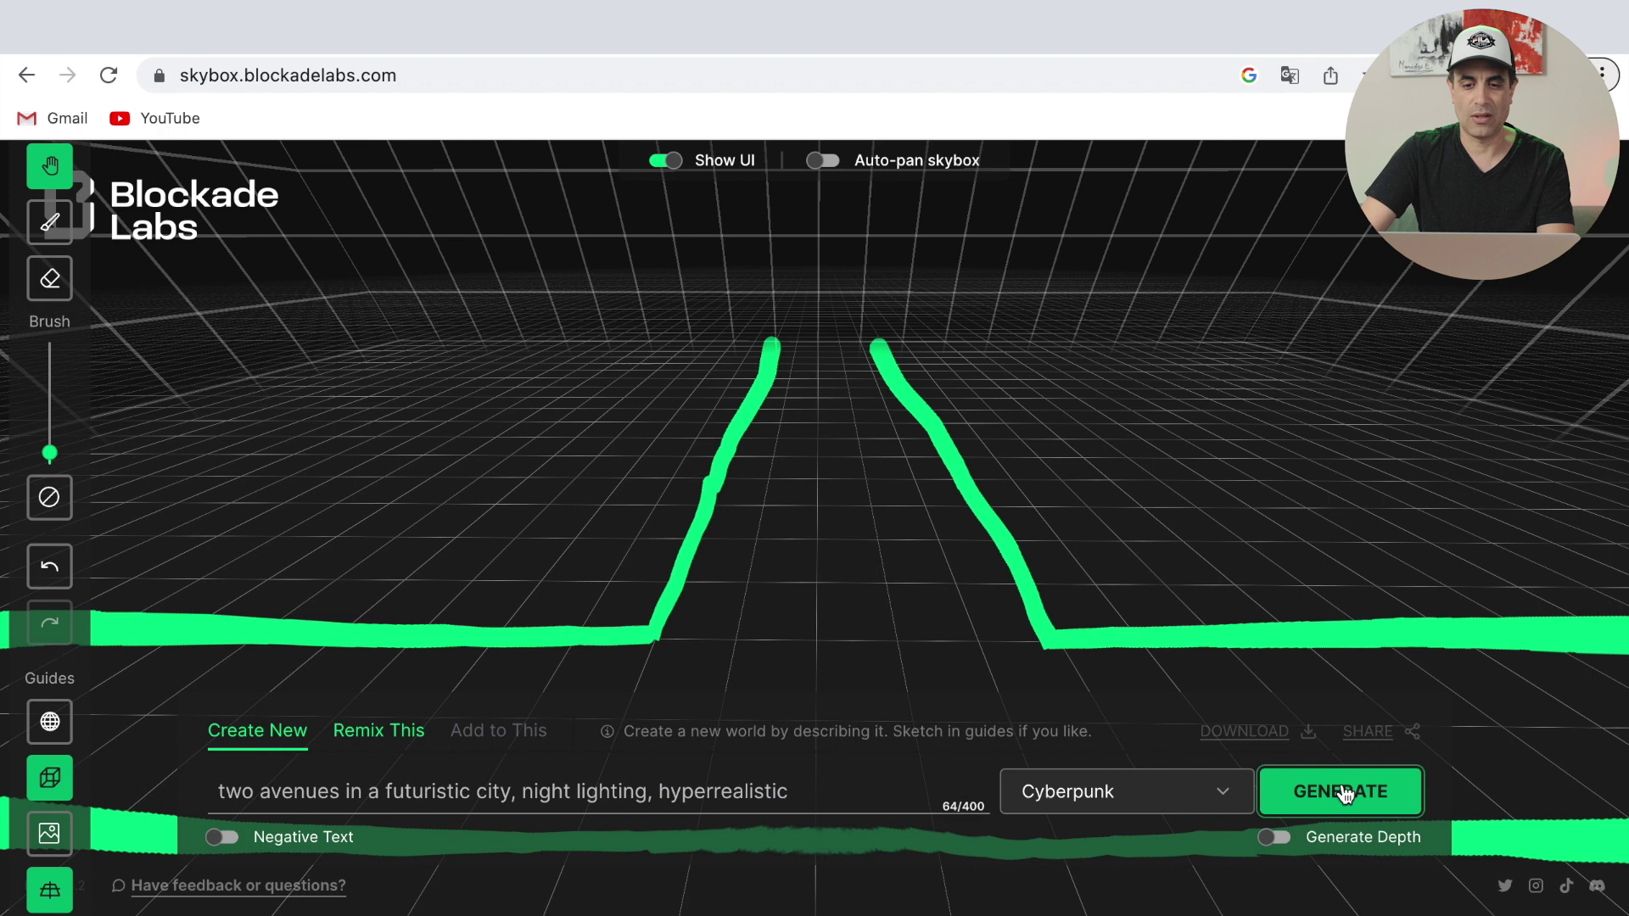
left_click(1345, 793)
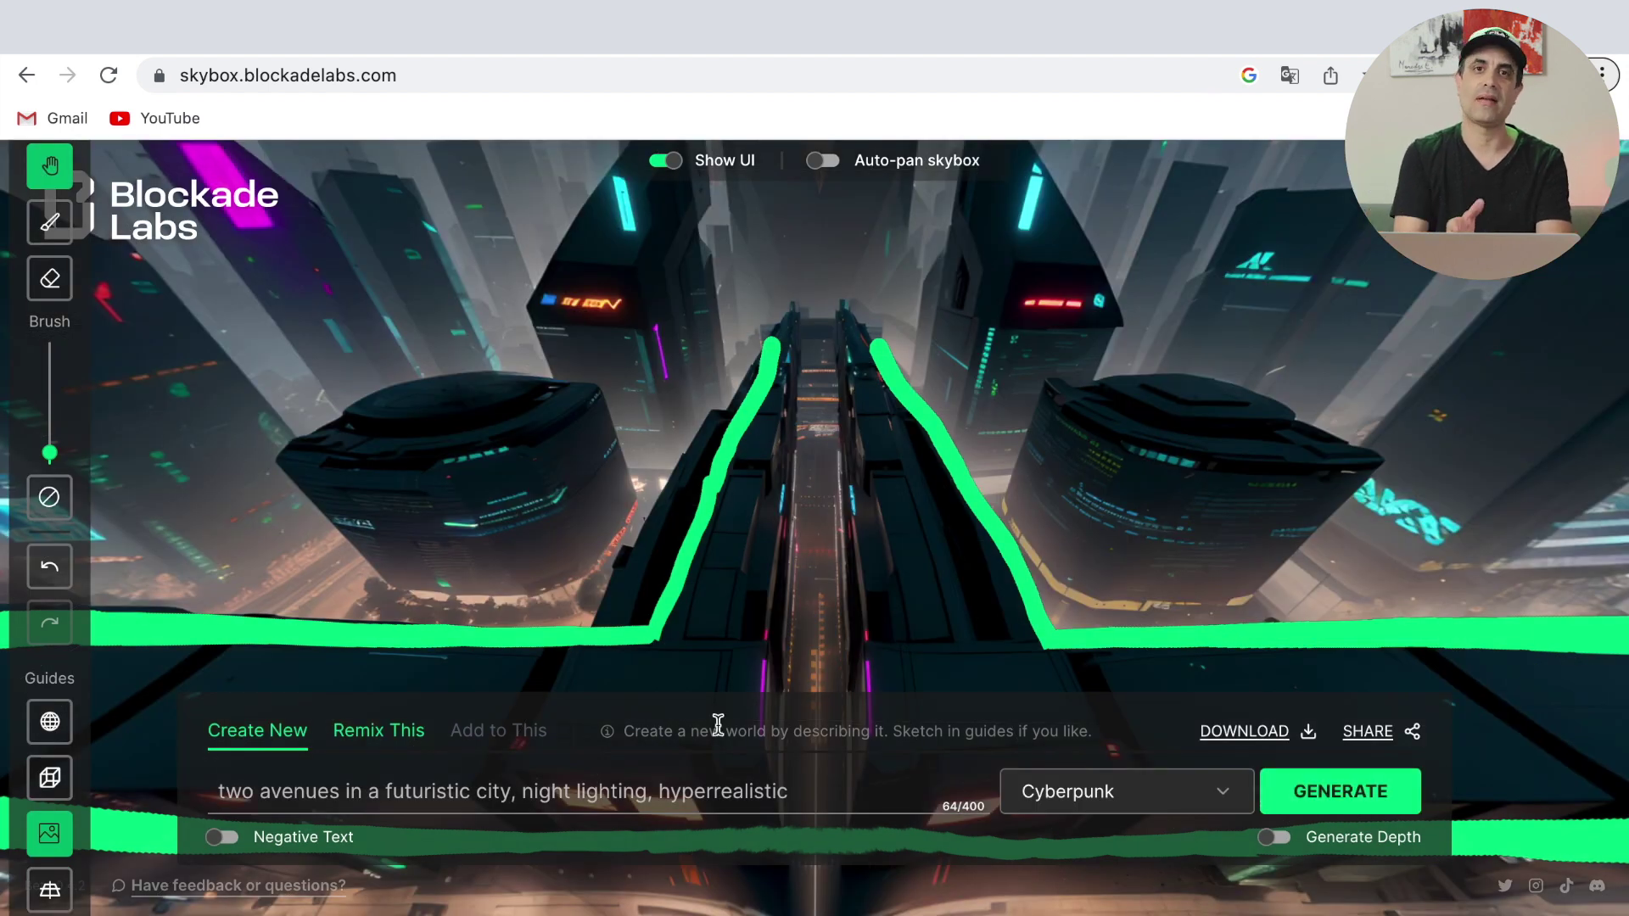
- Pan across the cyberpunk skyline and down the avenue, restore the UI, and download the panorama JPG
mouse_move(1057, 302)
left_mouse_down()
mouse_move(1029, 424)
mouse_move(1108, 331)
mouse_move(695, 556)
left_mouse_up()
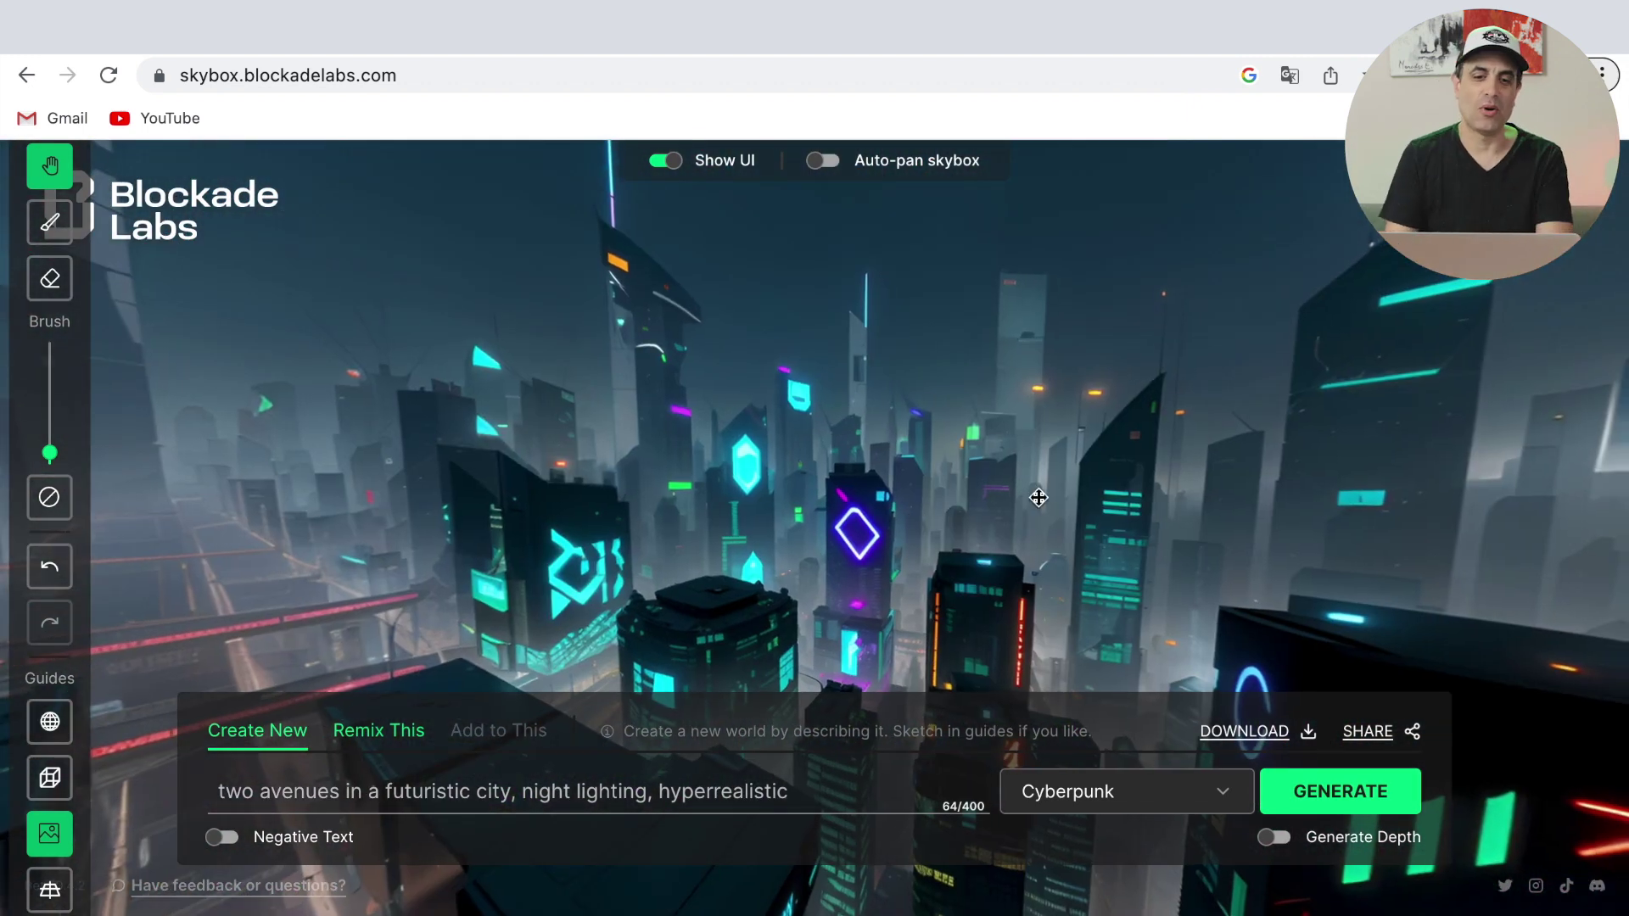
left_click_drag(1037, 495, 705, 465)
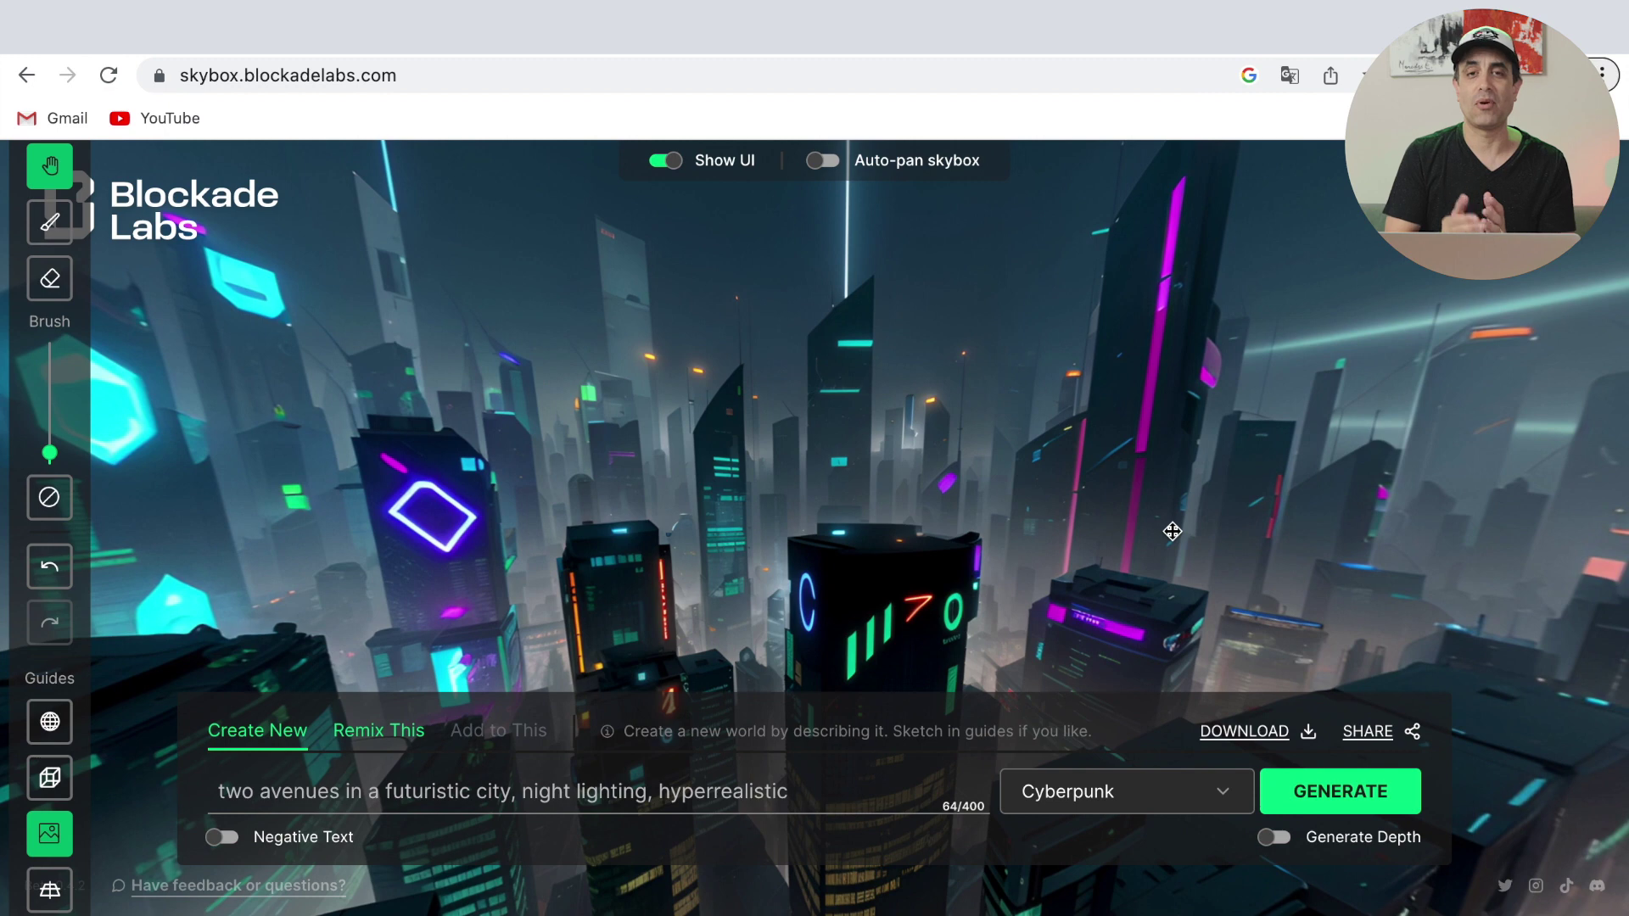
left_click_drag(1171, 531, 771, 426)
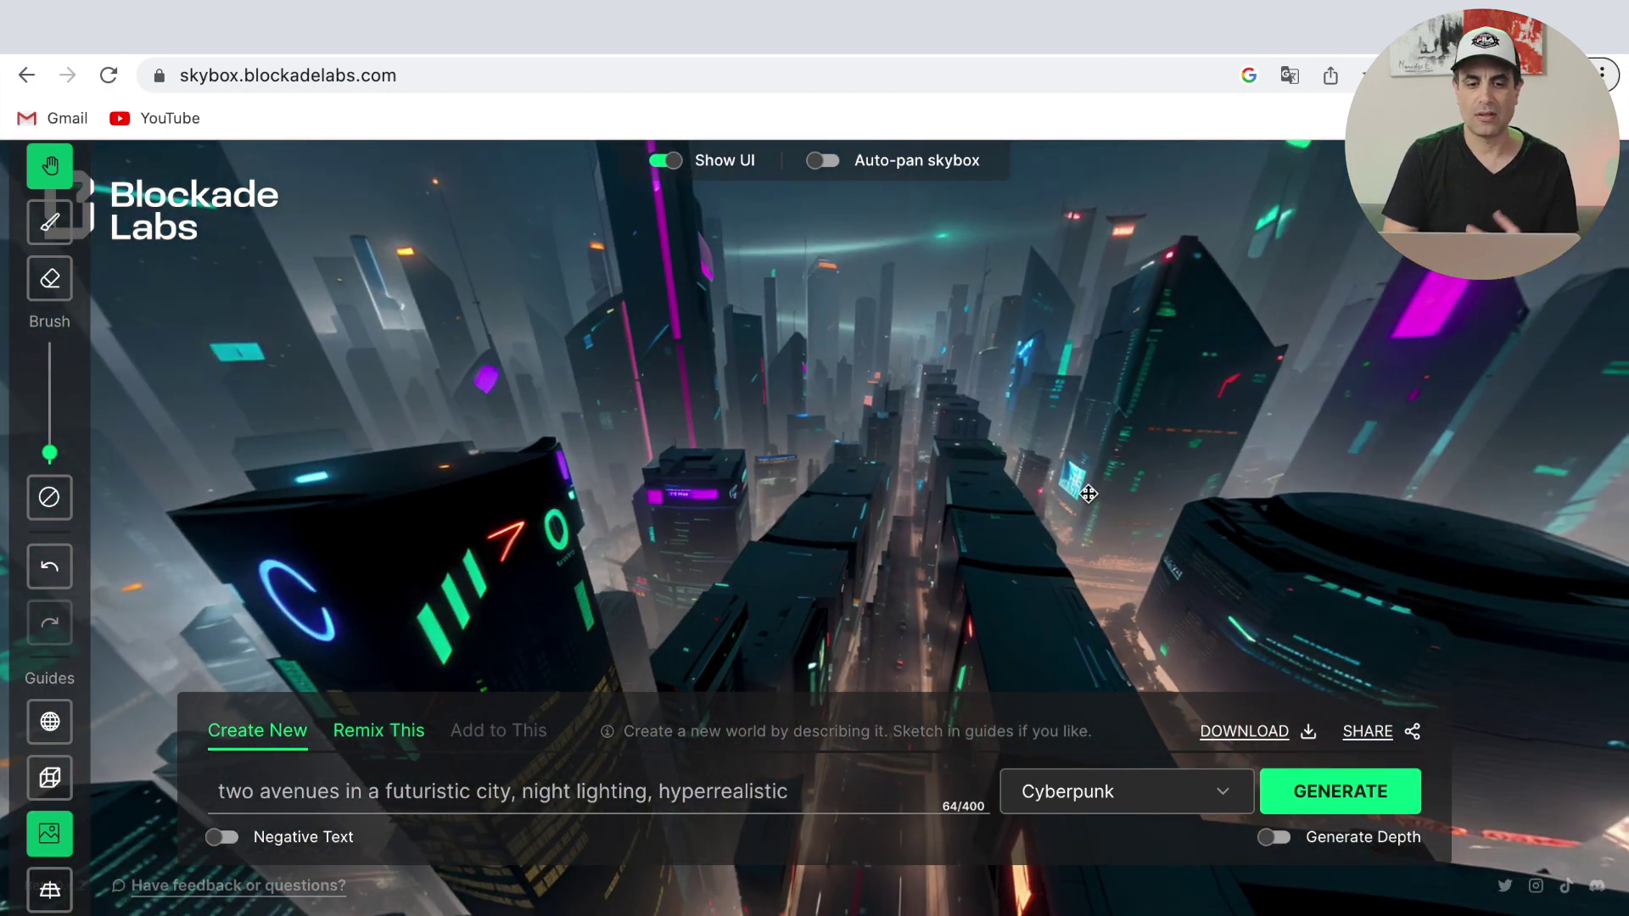
mouse_move(1089, 494)
left_mouse_down()
mouse_move(1014, 455)
mouse_move(1074, 494)
left_mouse_up()
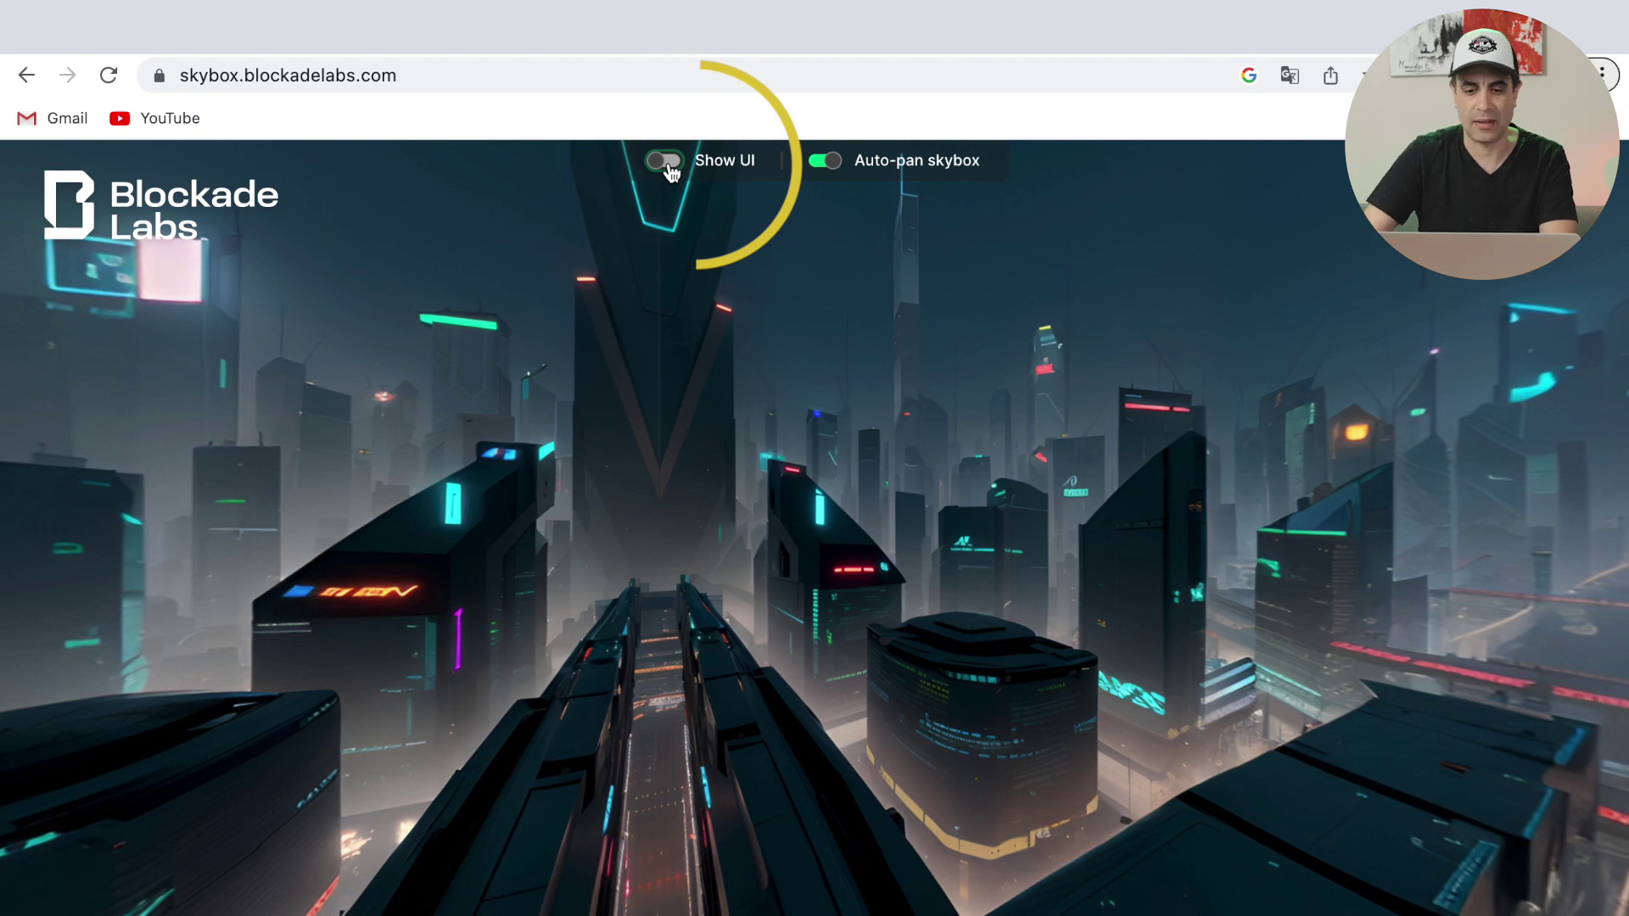
left_click(667, 165)
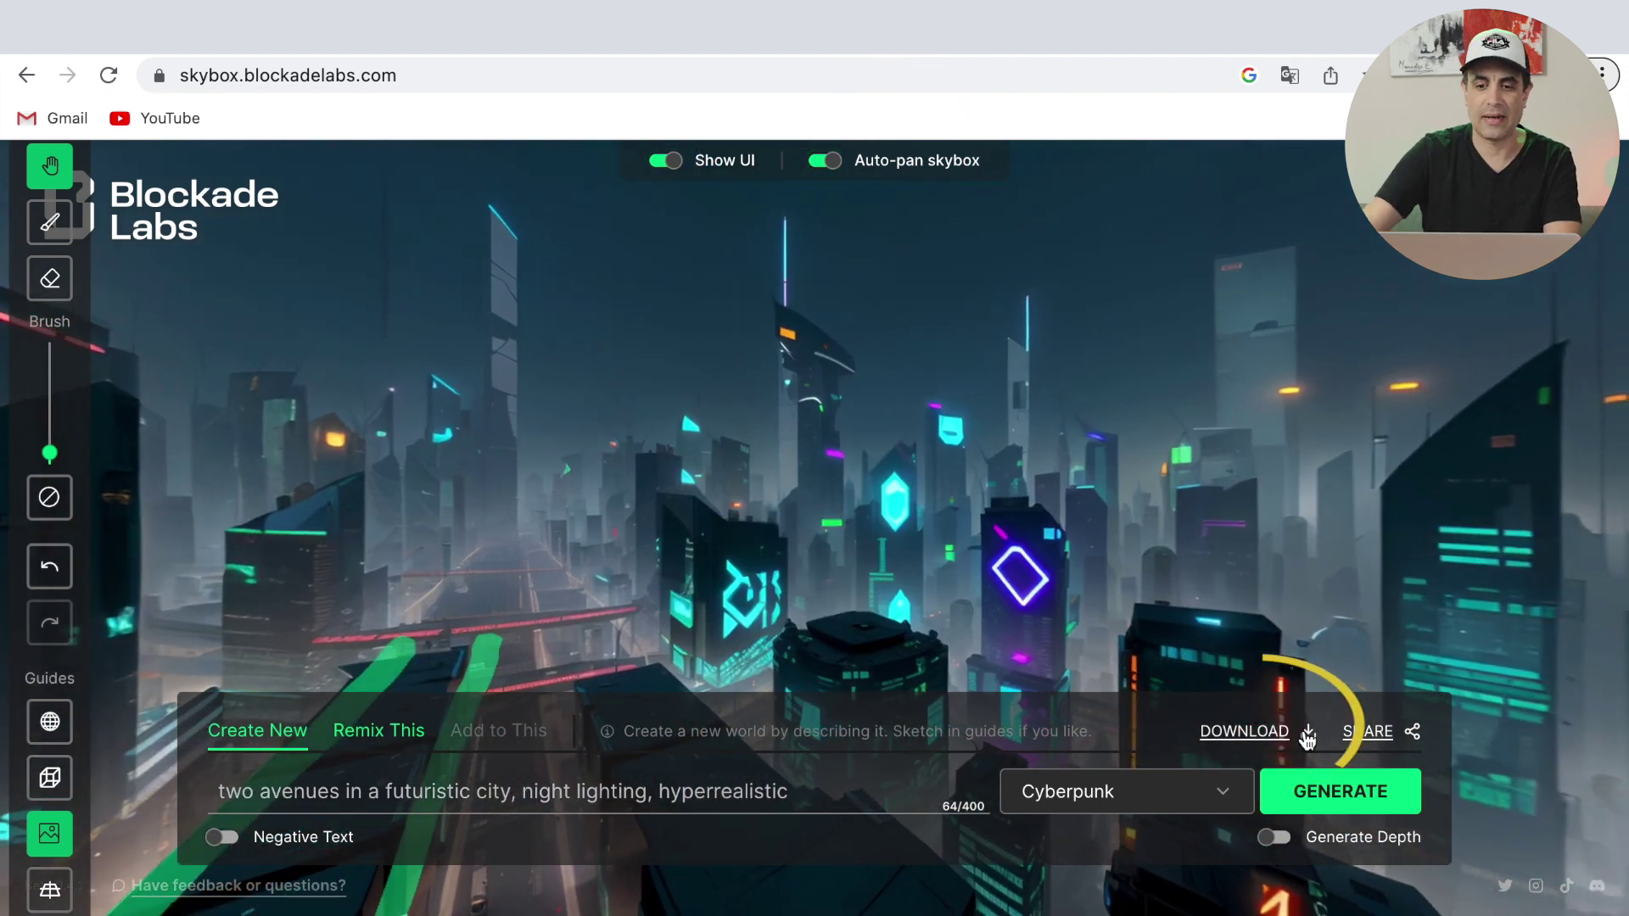
left_click(1307, 732)
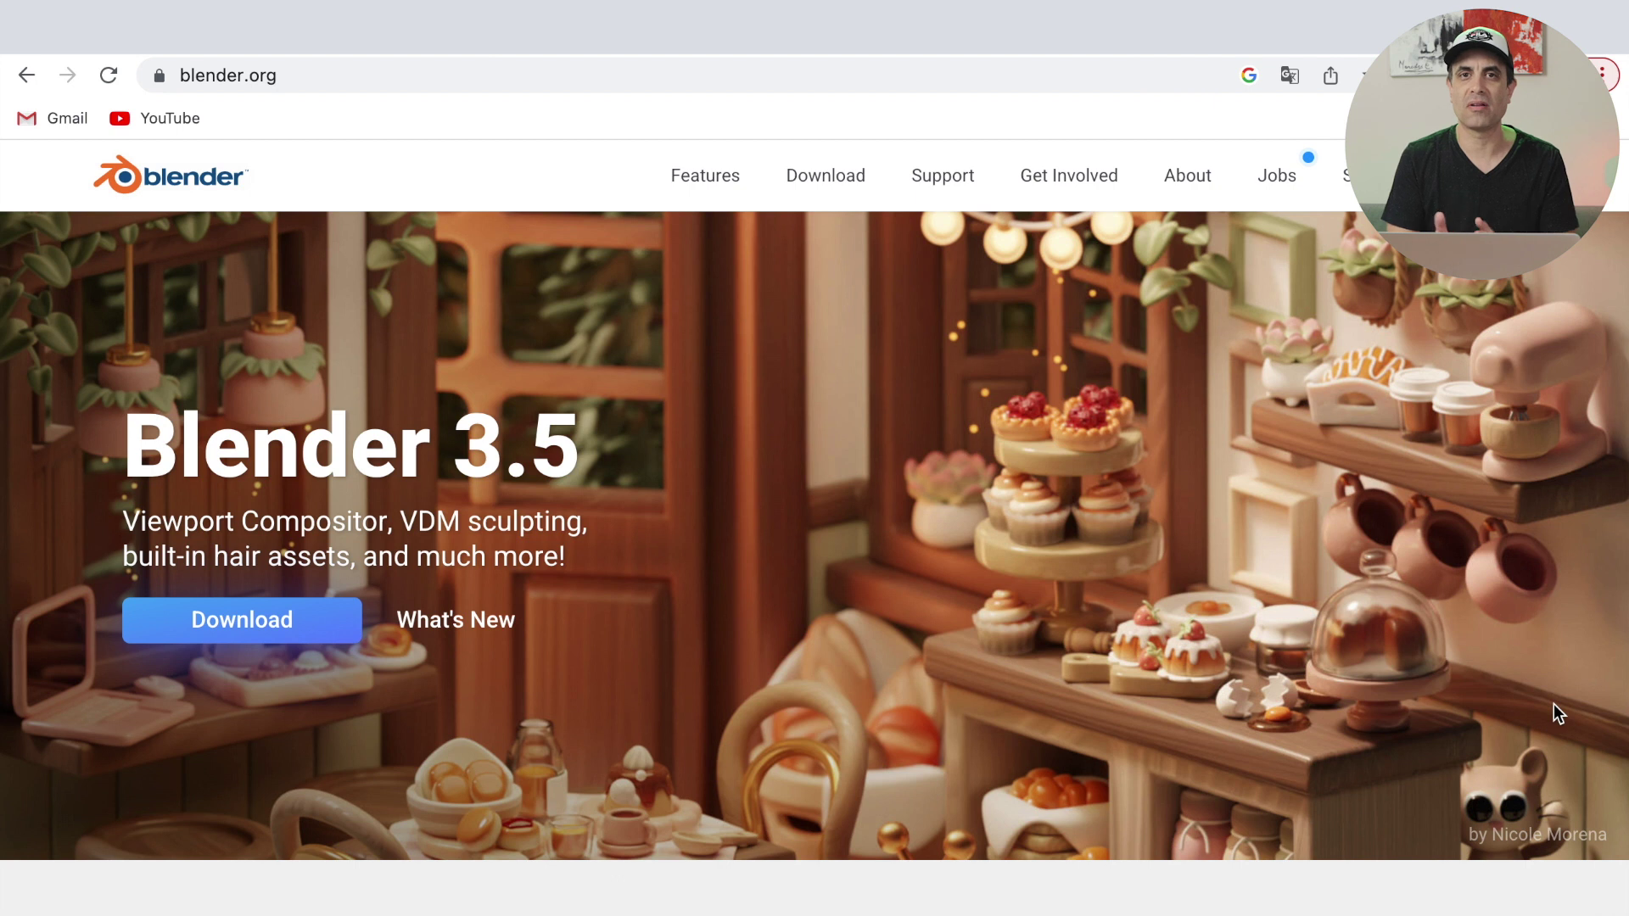
- Scroll down the blender.org homepage past the Cycles Render Engine feature section
scroll(1555, 713, "down", 5)
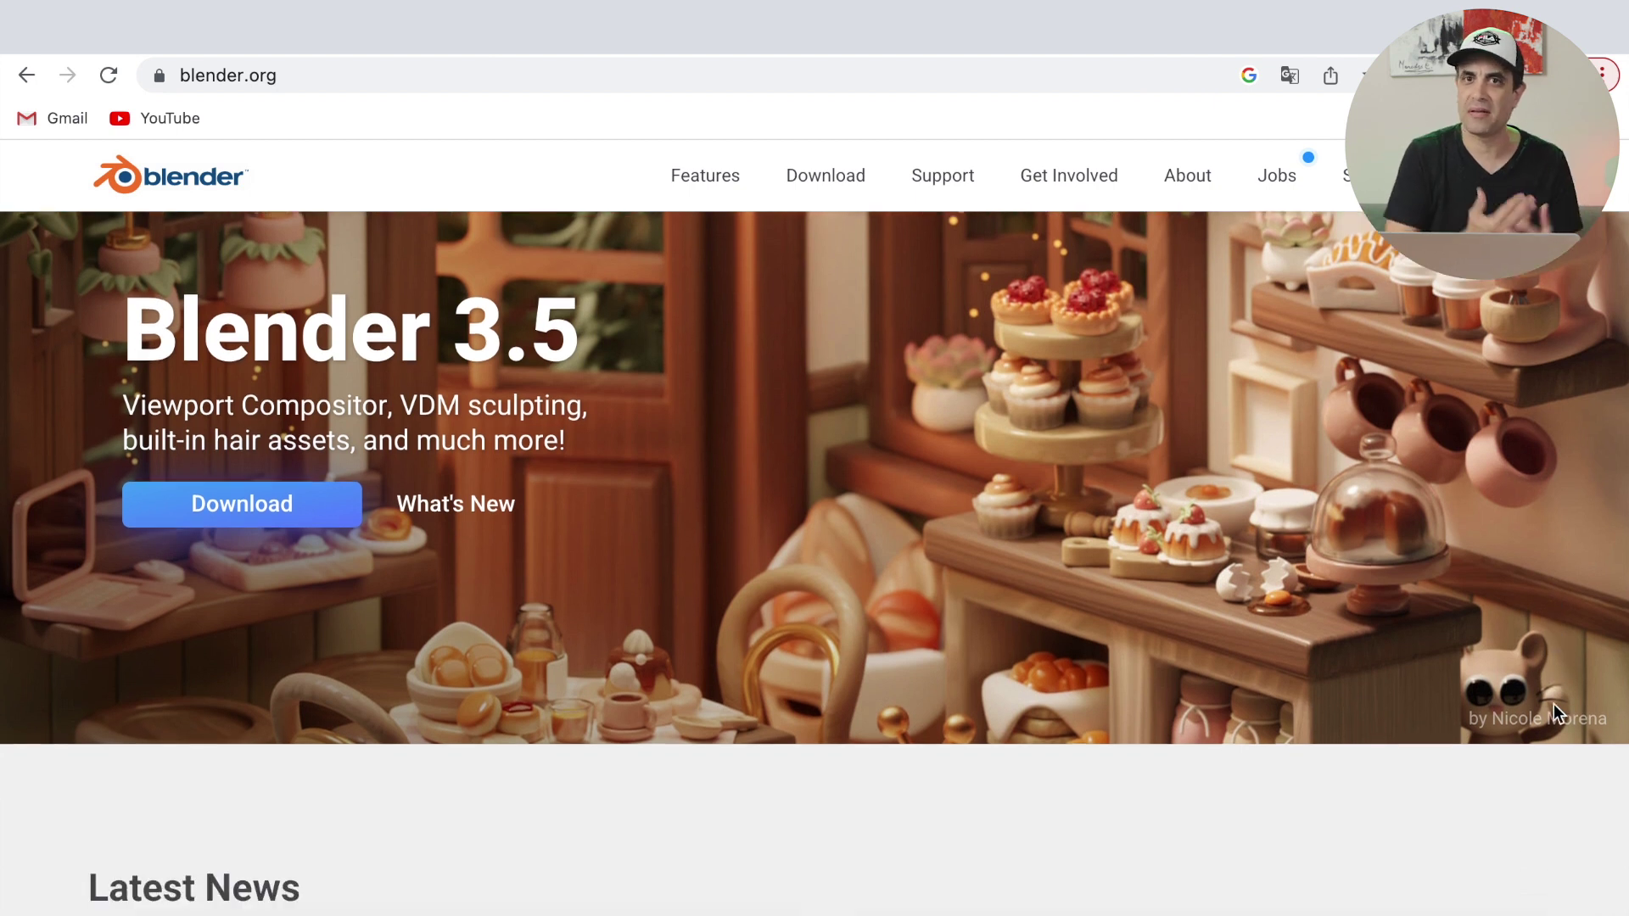
scroll(1573, 708, "down", 1)
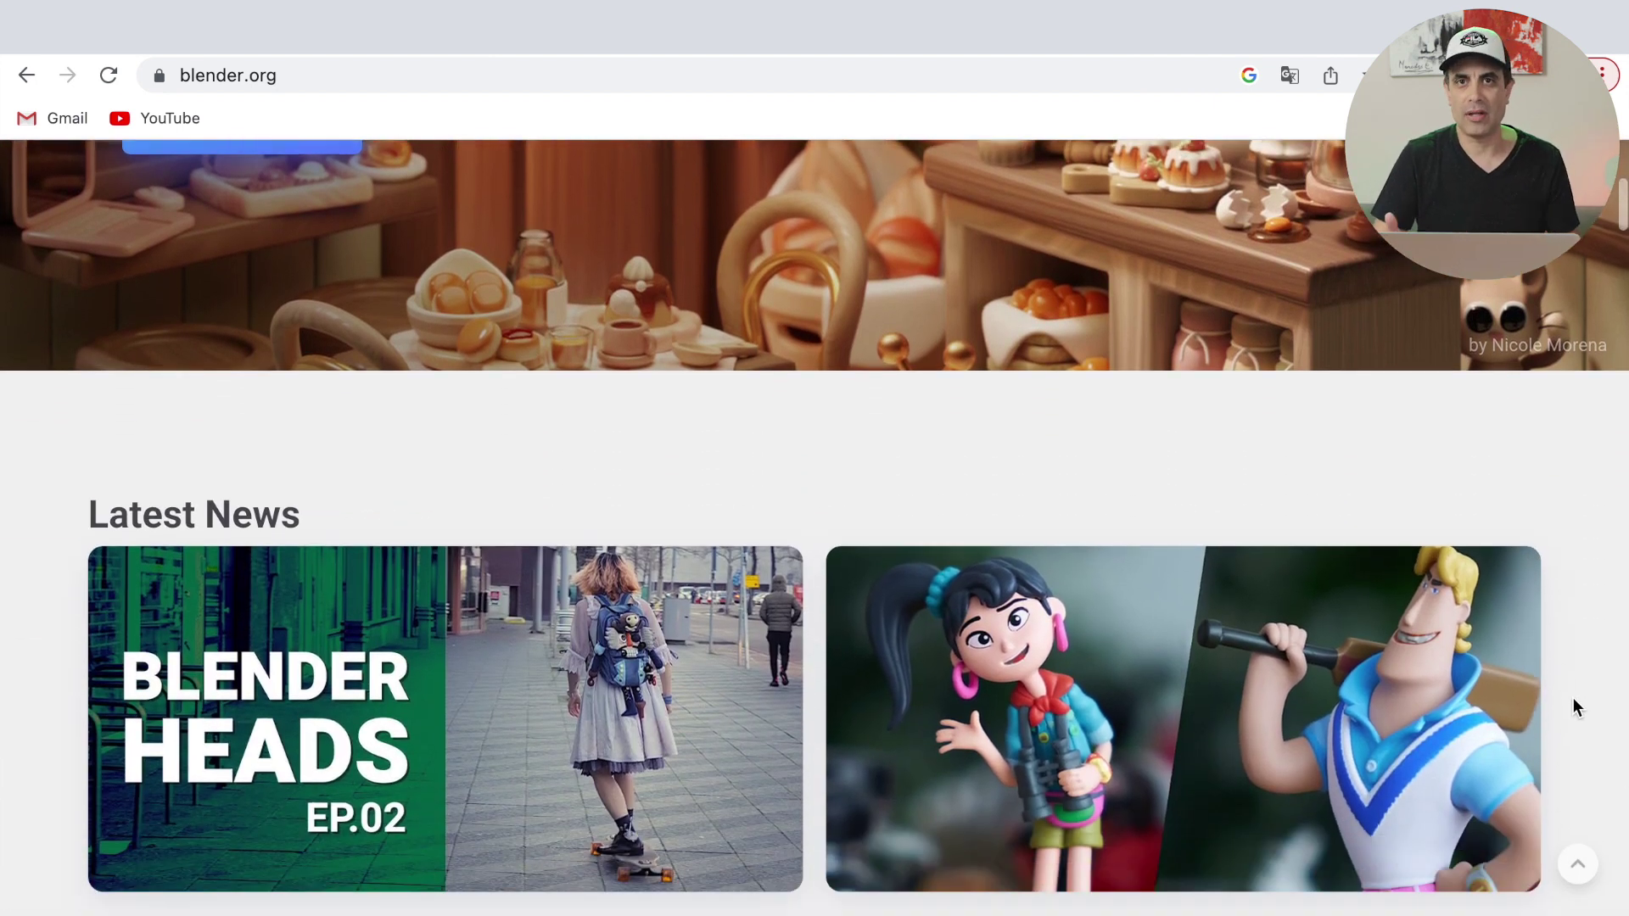
scroll(1574, 708, "down", 2)
scroll(1573, 708, "down", 2)
scroll(1573, 707, "down", 1)
scroll(1573, 704, "down", 2)
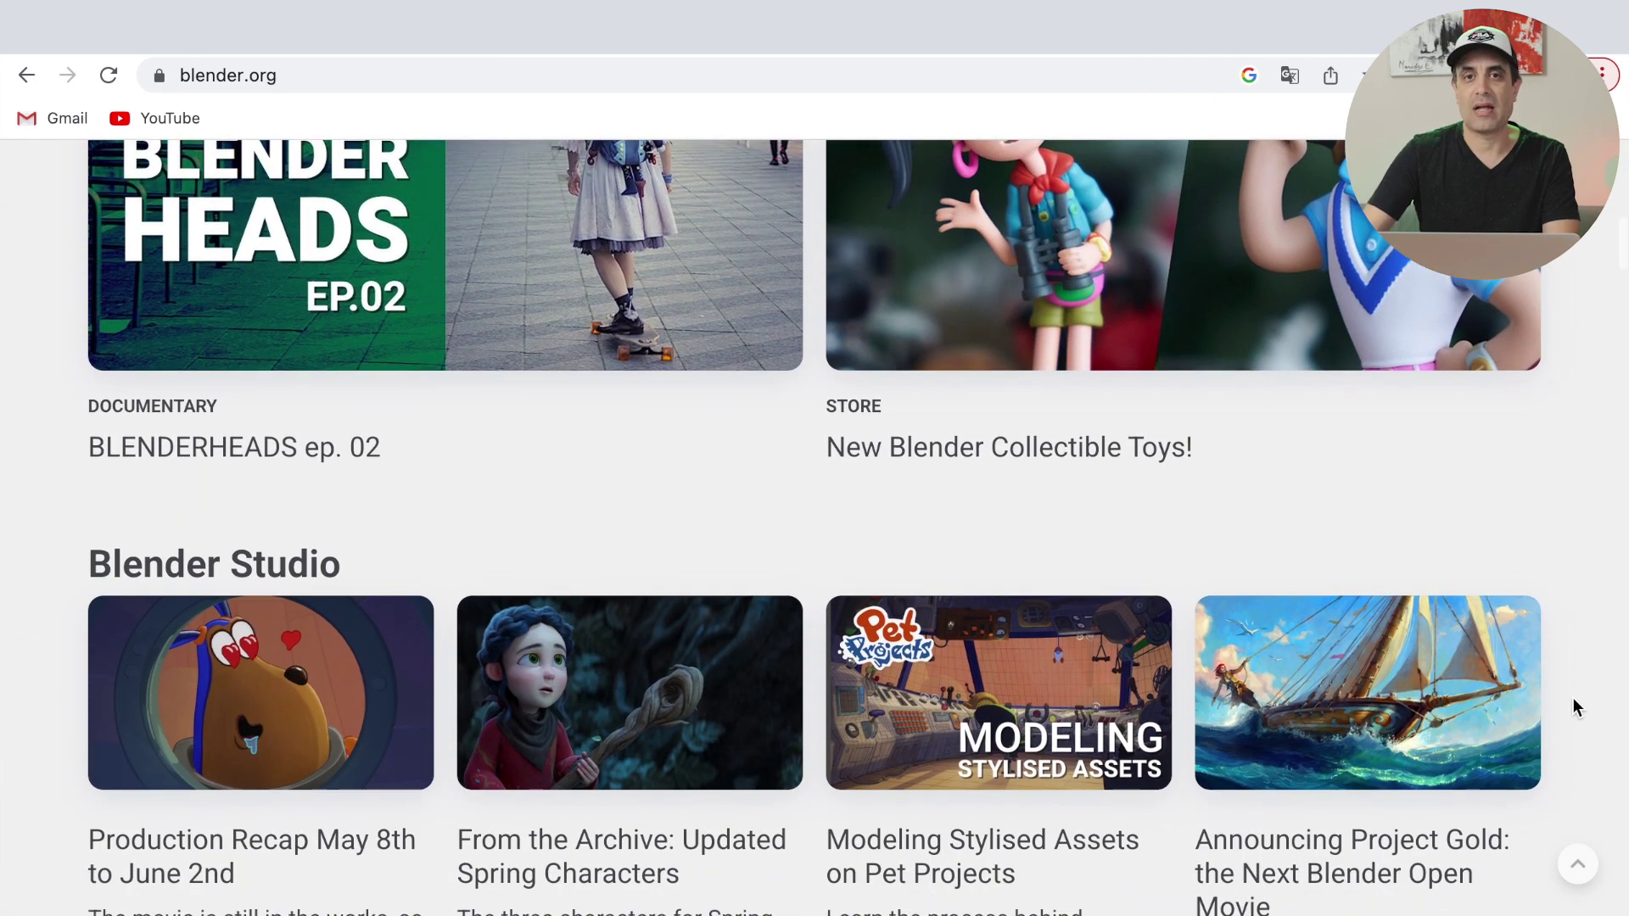
scroll(1573, 704, "down", 2)
scroll(1573, 704, "down", 1)
scroll(1573, 704, "down", 2)
scroll(1574, 701, "down", 2)
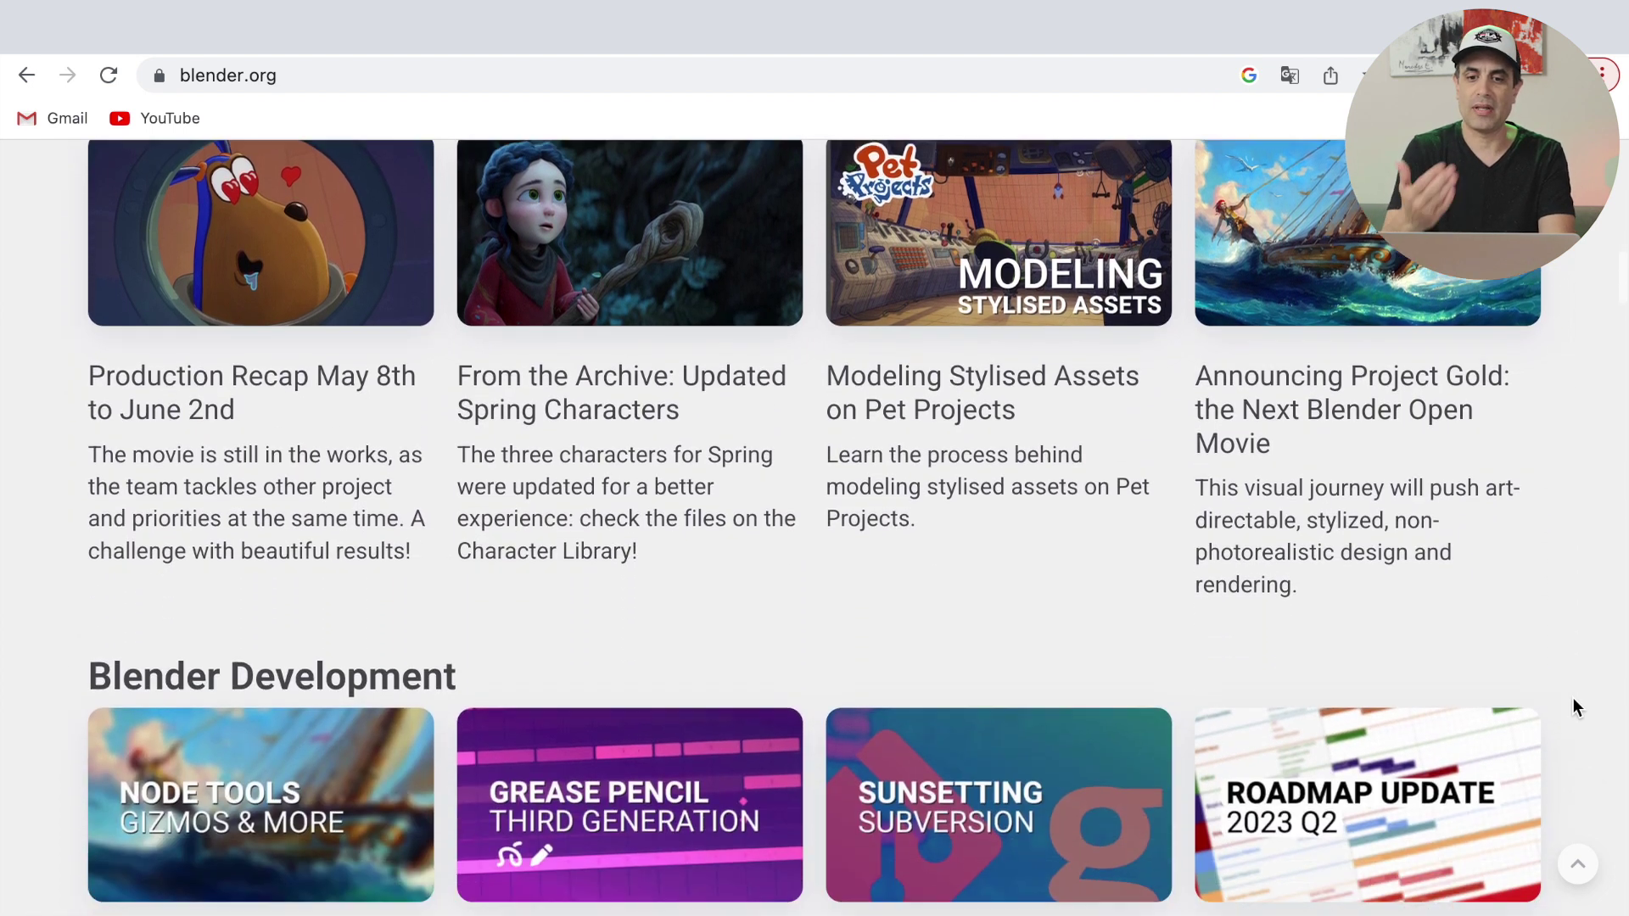
scroll(1574, 701, "down", 2)
scroll(1574, 701, "down", 2)
scroll(1574, 701, "down", 2)
scroll(1573, 707, "down", 2)
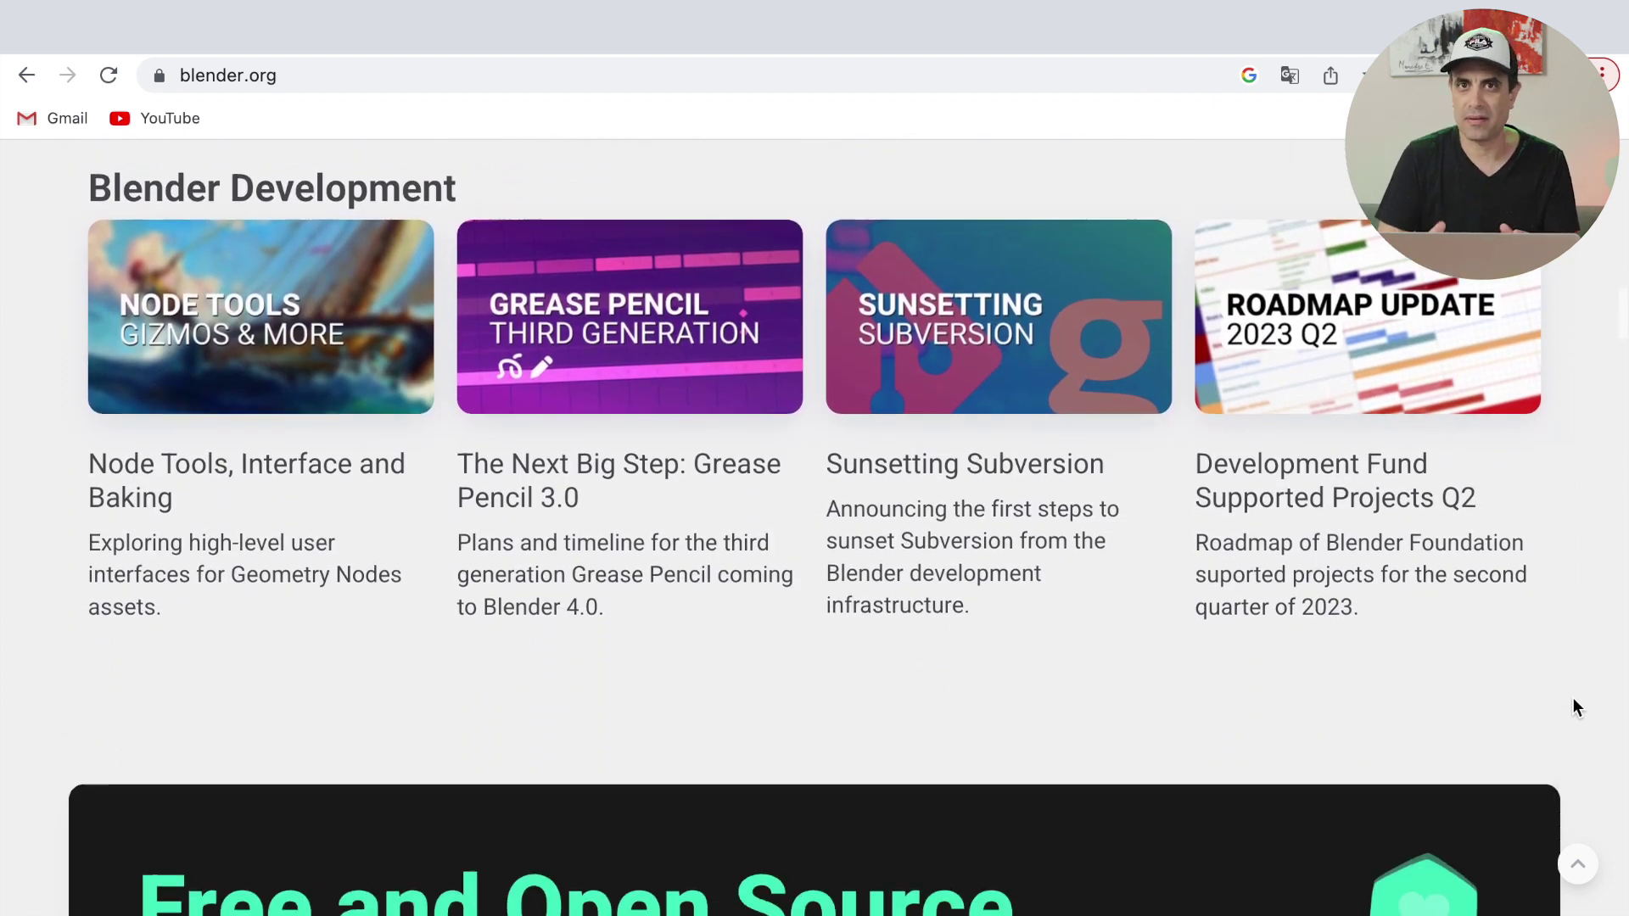
scroll(1574, 707, "down", 2)
scroll(1574, 708, "down", 3)
scroll(1573, 708, "down", 2)
scroll(1574, 708, "down", 1)
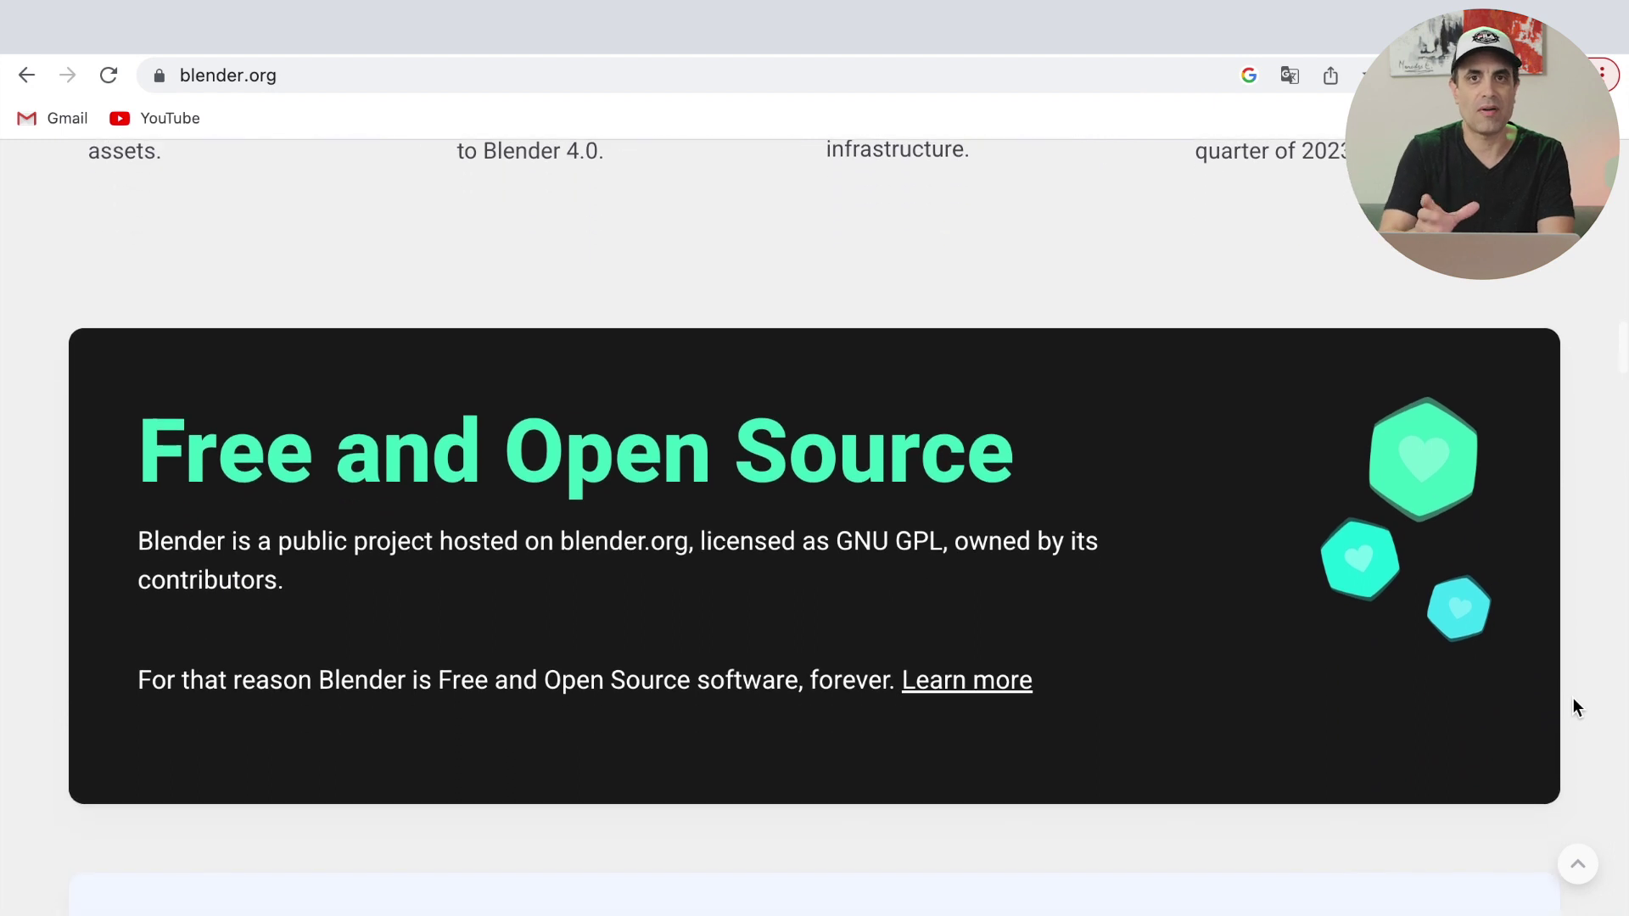
scroll(1574, 708, "down", 1)
scroll(1574, 708, "down", 1)
scroll(1573, 707, "down", 2)
scroll(1574, 701, "down", 1)
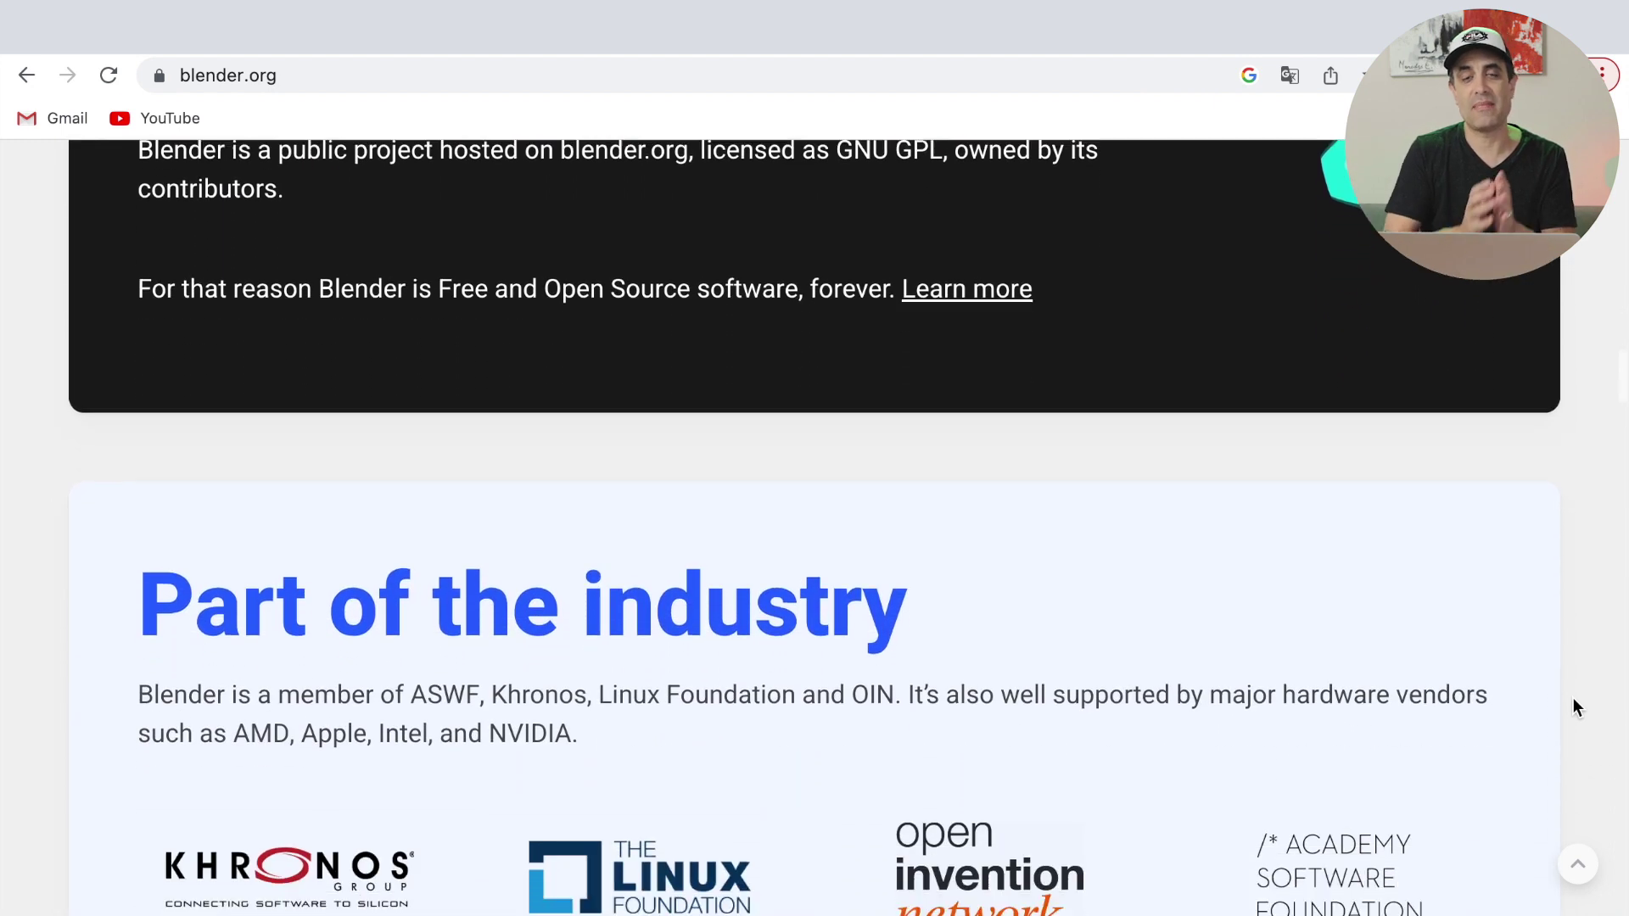
scroll(1573, 701, "down", 2)
scroll(1573, 701, "down", 2)
scroll(1573, 701, "down", 1)
scroll(1574, 708, "down", 2)
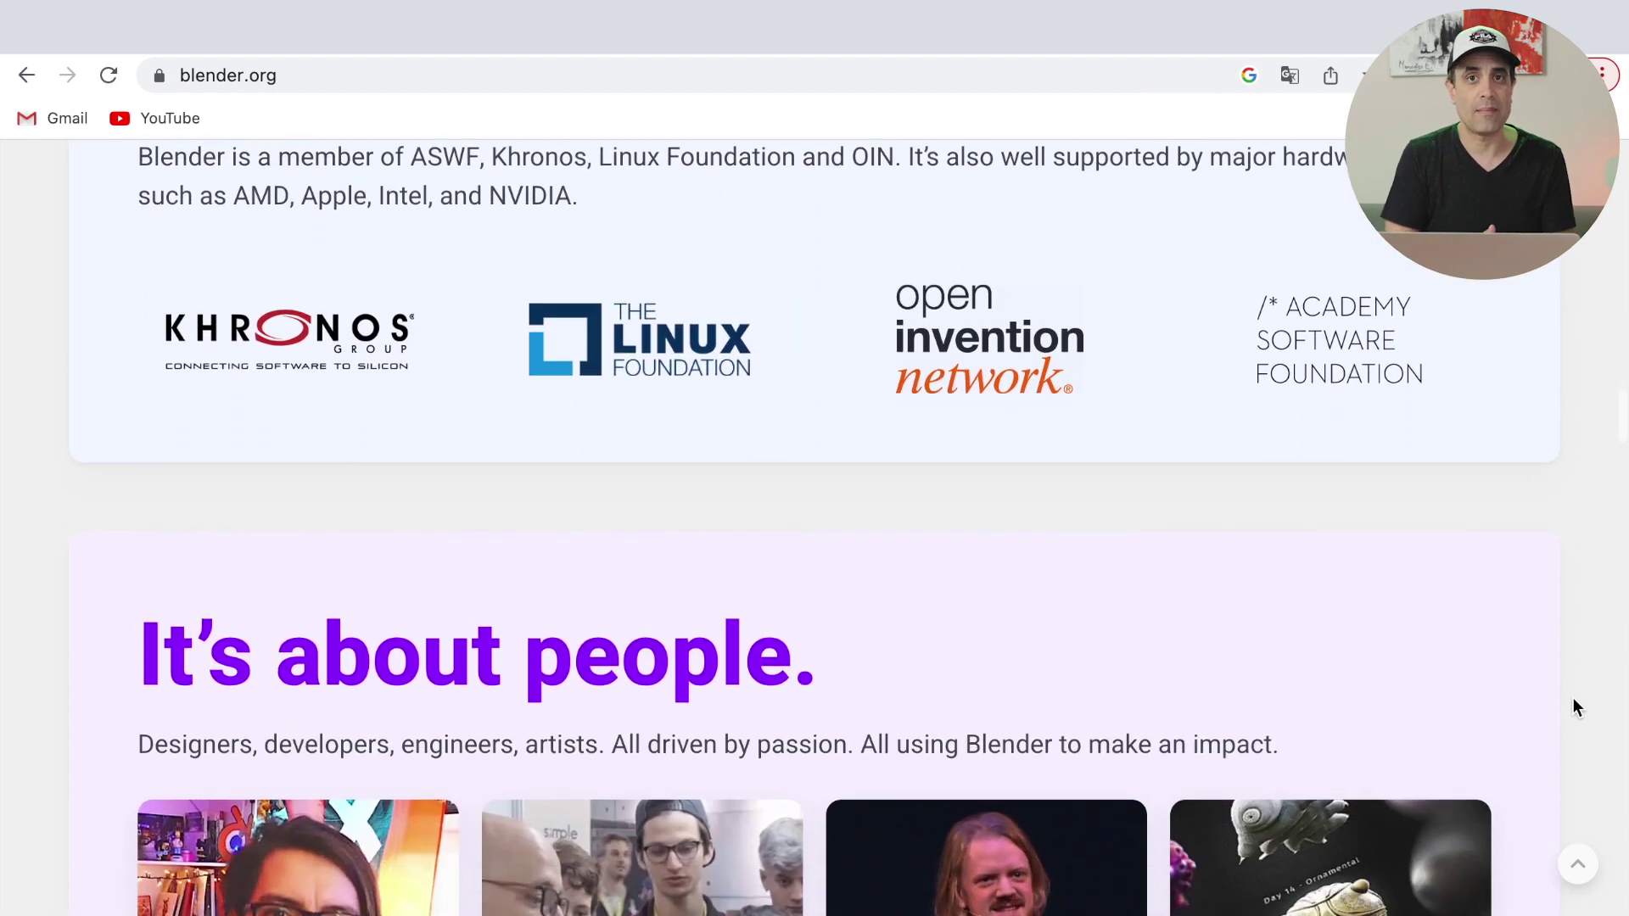
scroll(1573, 707, "down", 2)
scroll(1573, 708, "down", 1)
scroll(1573, 708, "down", 2)
scroll(1573, 701, "down", 2)
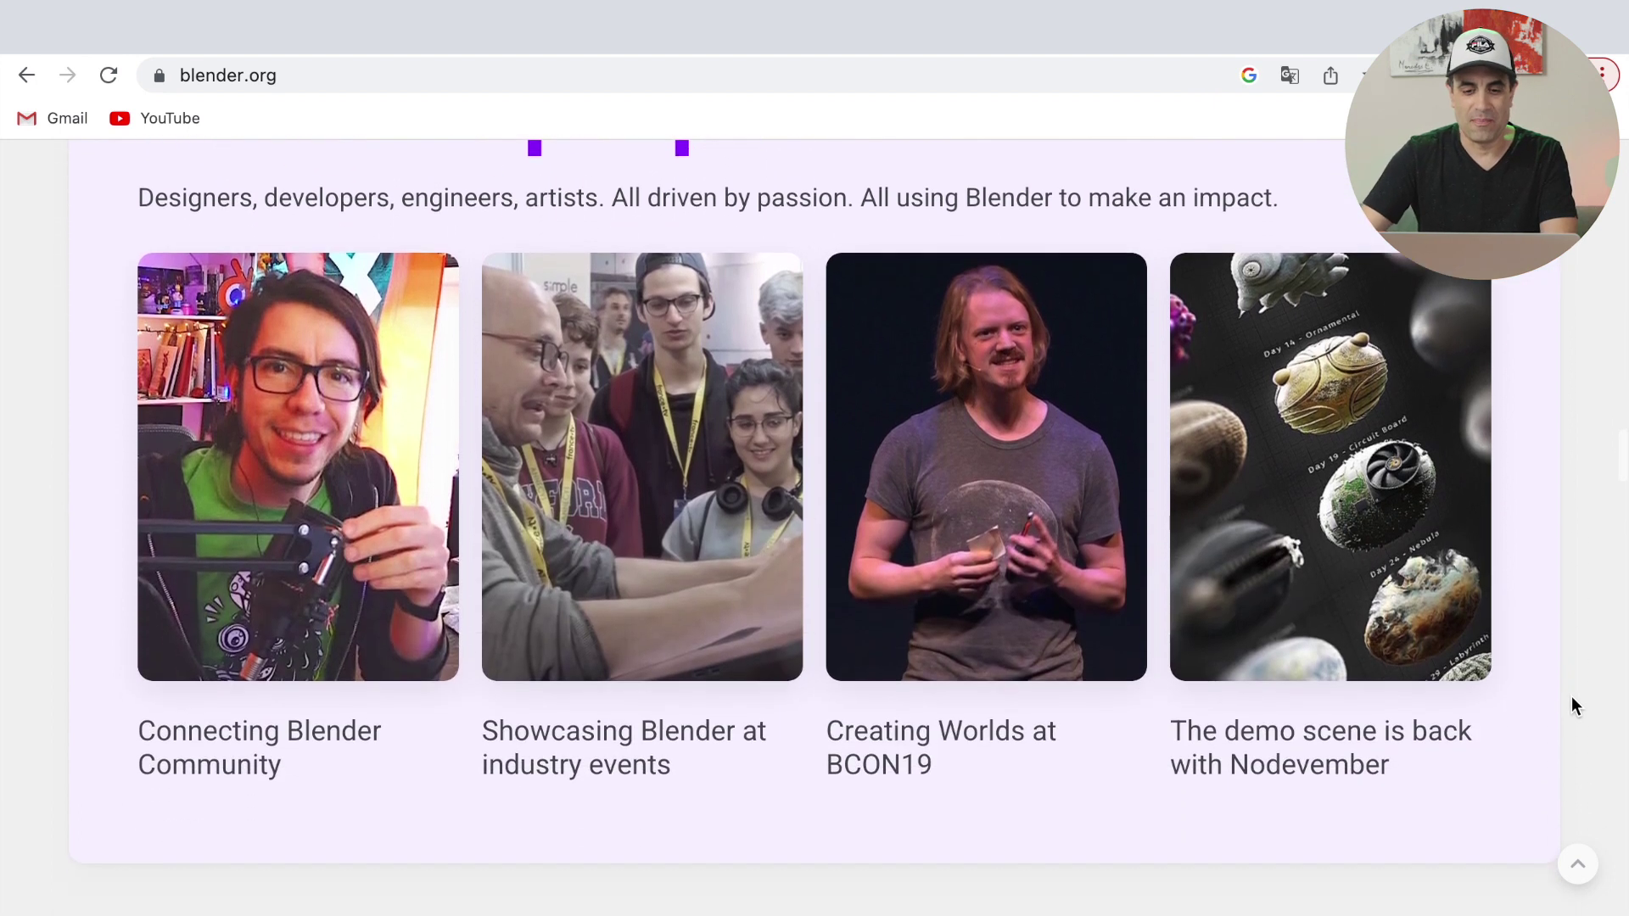
scroll(1574, 701, "down", 1)
scroll(1572, 700, "down", 2)
scroll(1572, 699, "down", 1)
scroll(1572, 698, "down", 2)
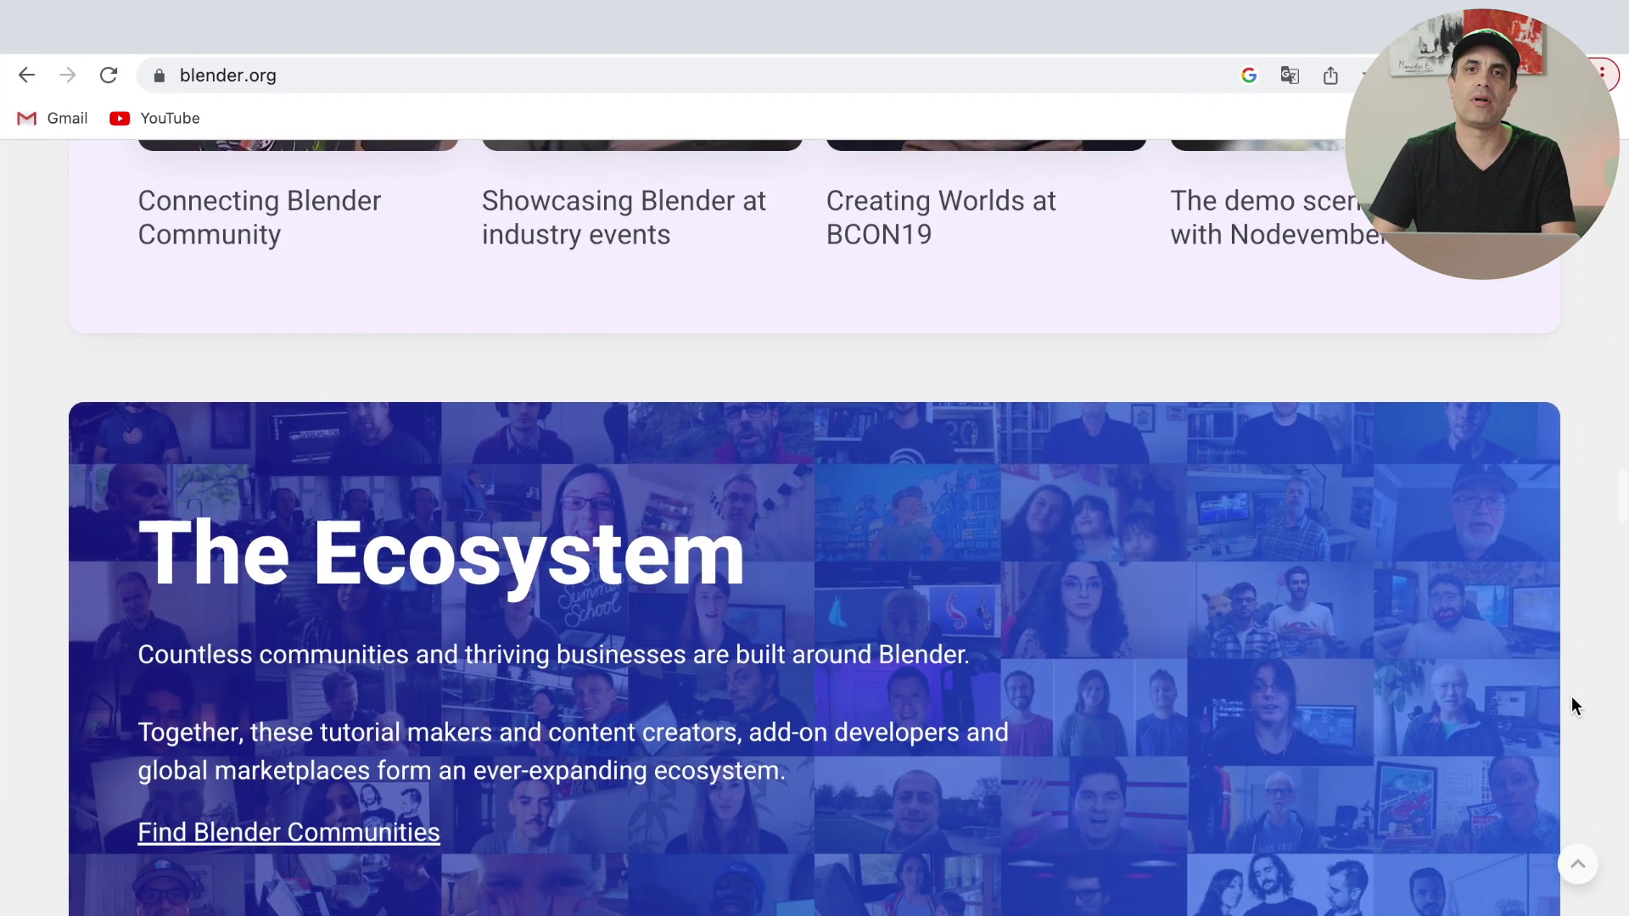
scroll(1571, 698, "down", 1)
scroll(1571, 698, "down", 2)
scroll(1572, 698, "down", 2)
scroll(1572, 698, "down", 3)
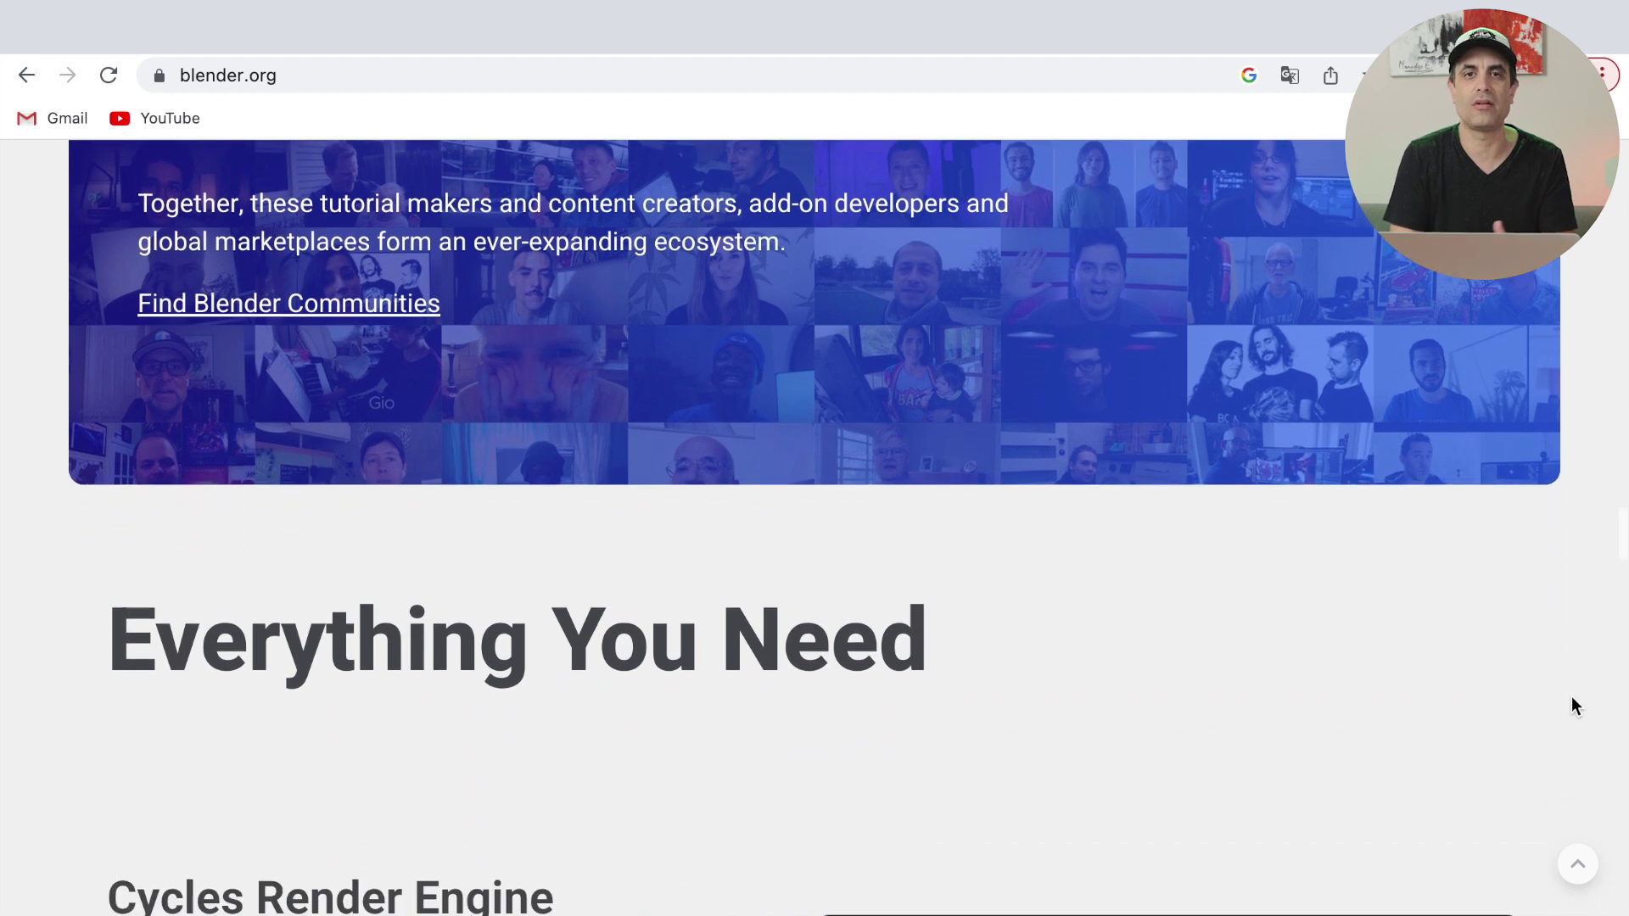
scroll(1572, 698, "down", 2)
scroll(1573, 698, "down", 2)
scroll(1573, 697, "down", 2)
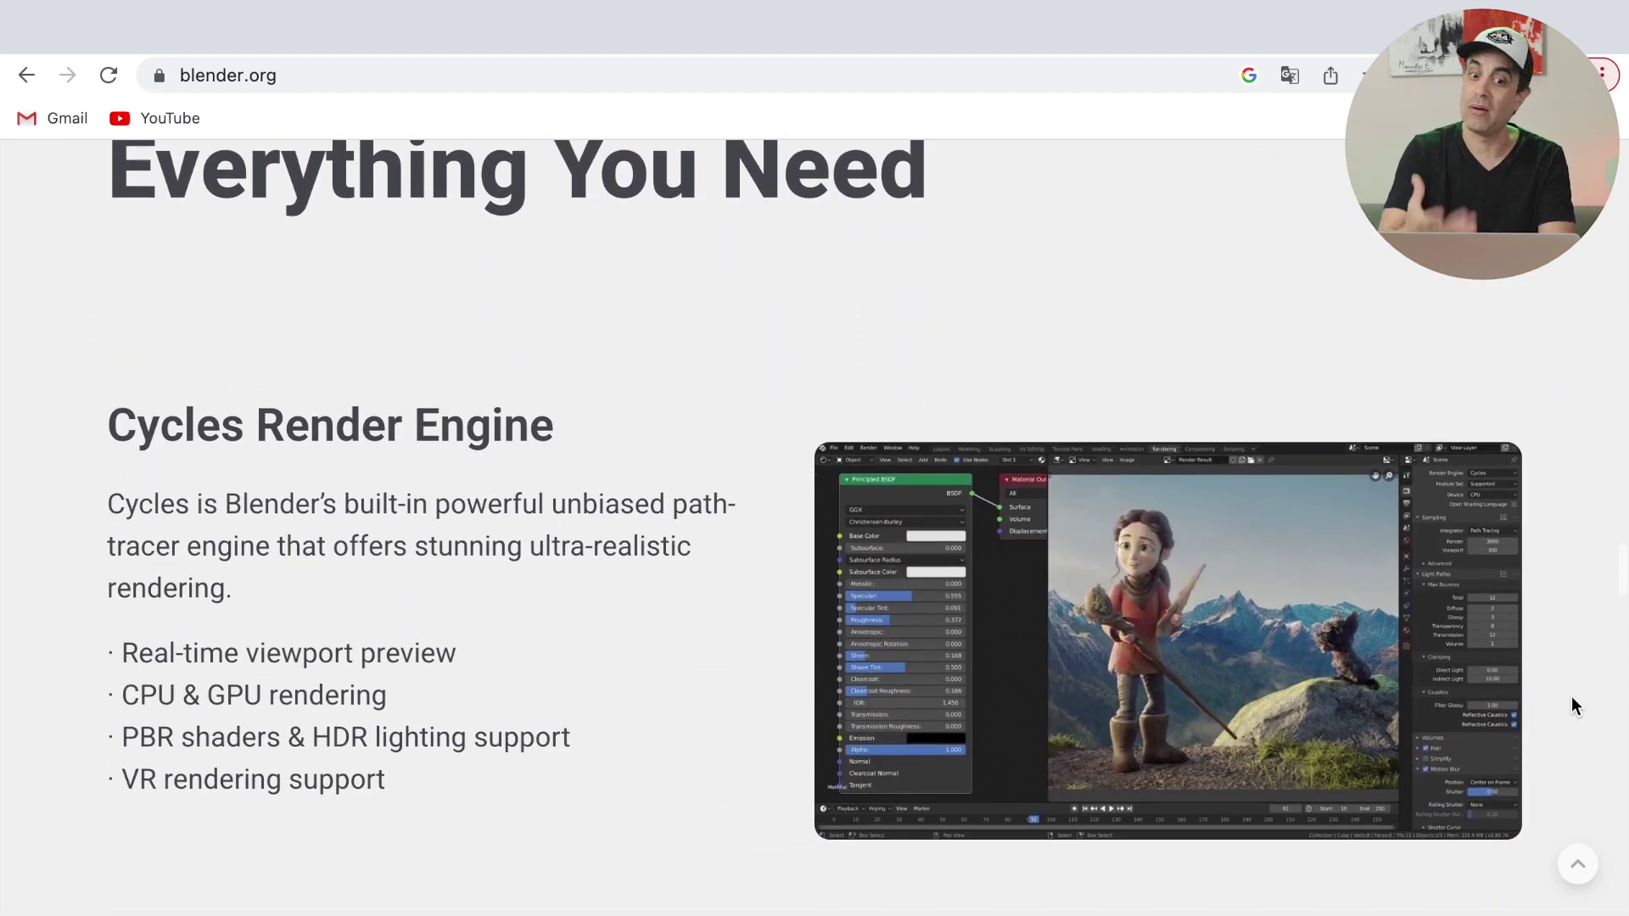
scroll(1573, 697, "down", 3)
scroll(1572, 697, "down", 1)
scroll(1573, 698, "down", 3)
scroll(1571, 697, "down", 1)
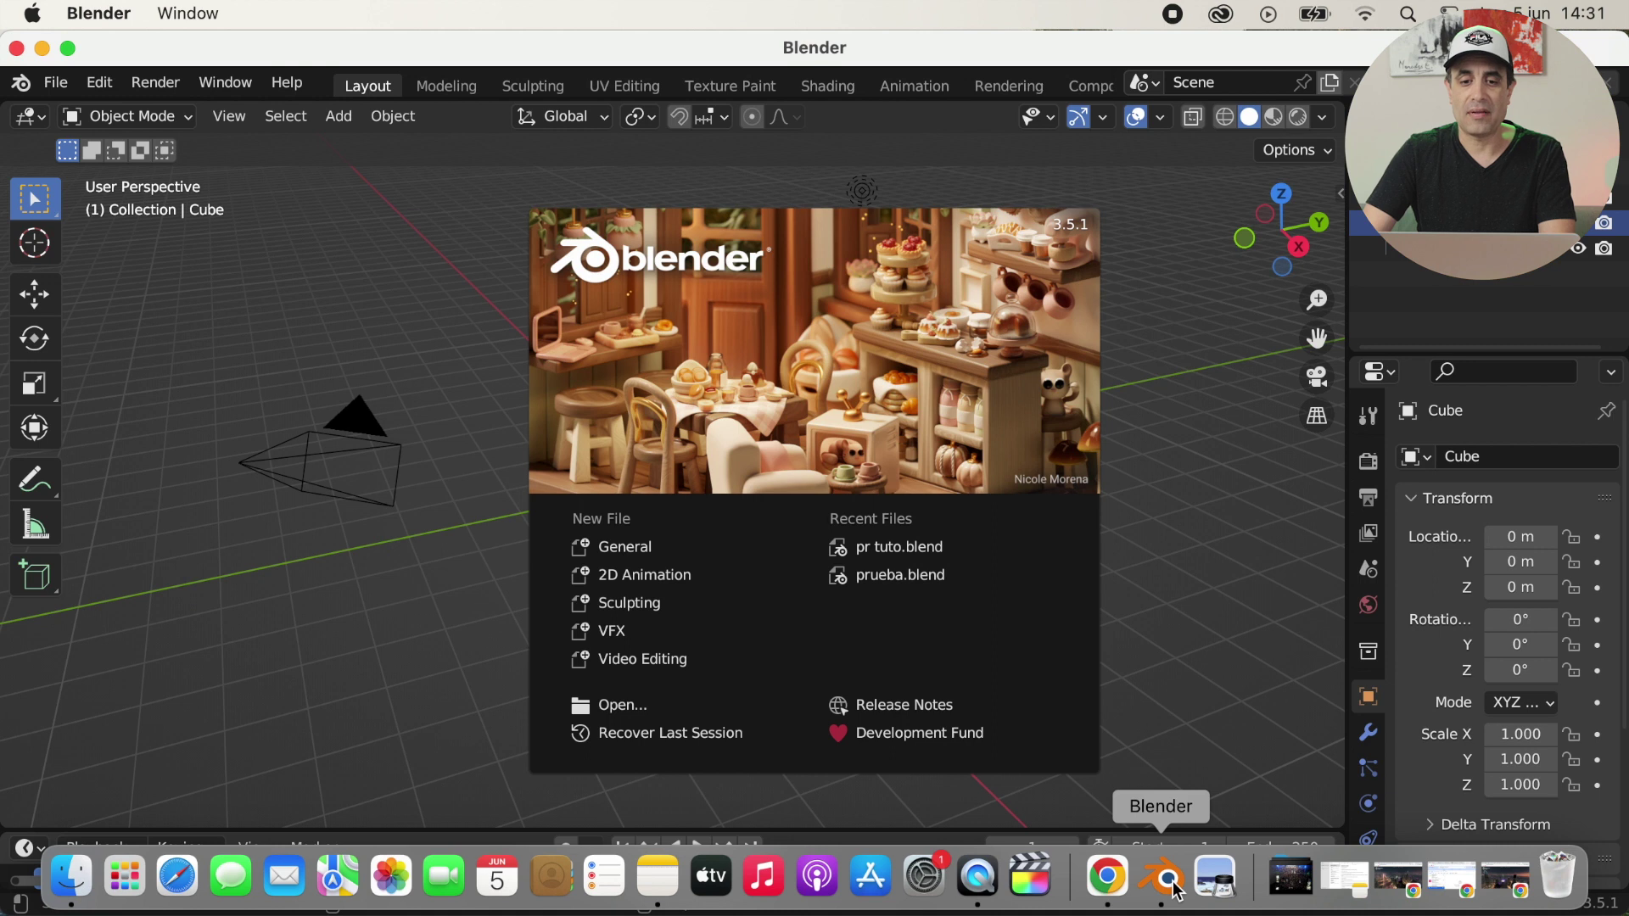
- Close the splash screen, delete the default cube and light, and show the widened World properties
left_click(626, 547)
key("shift")
left_click(866, 201, "shift")
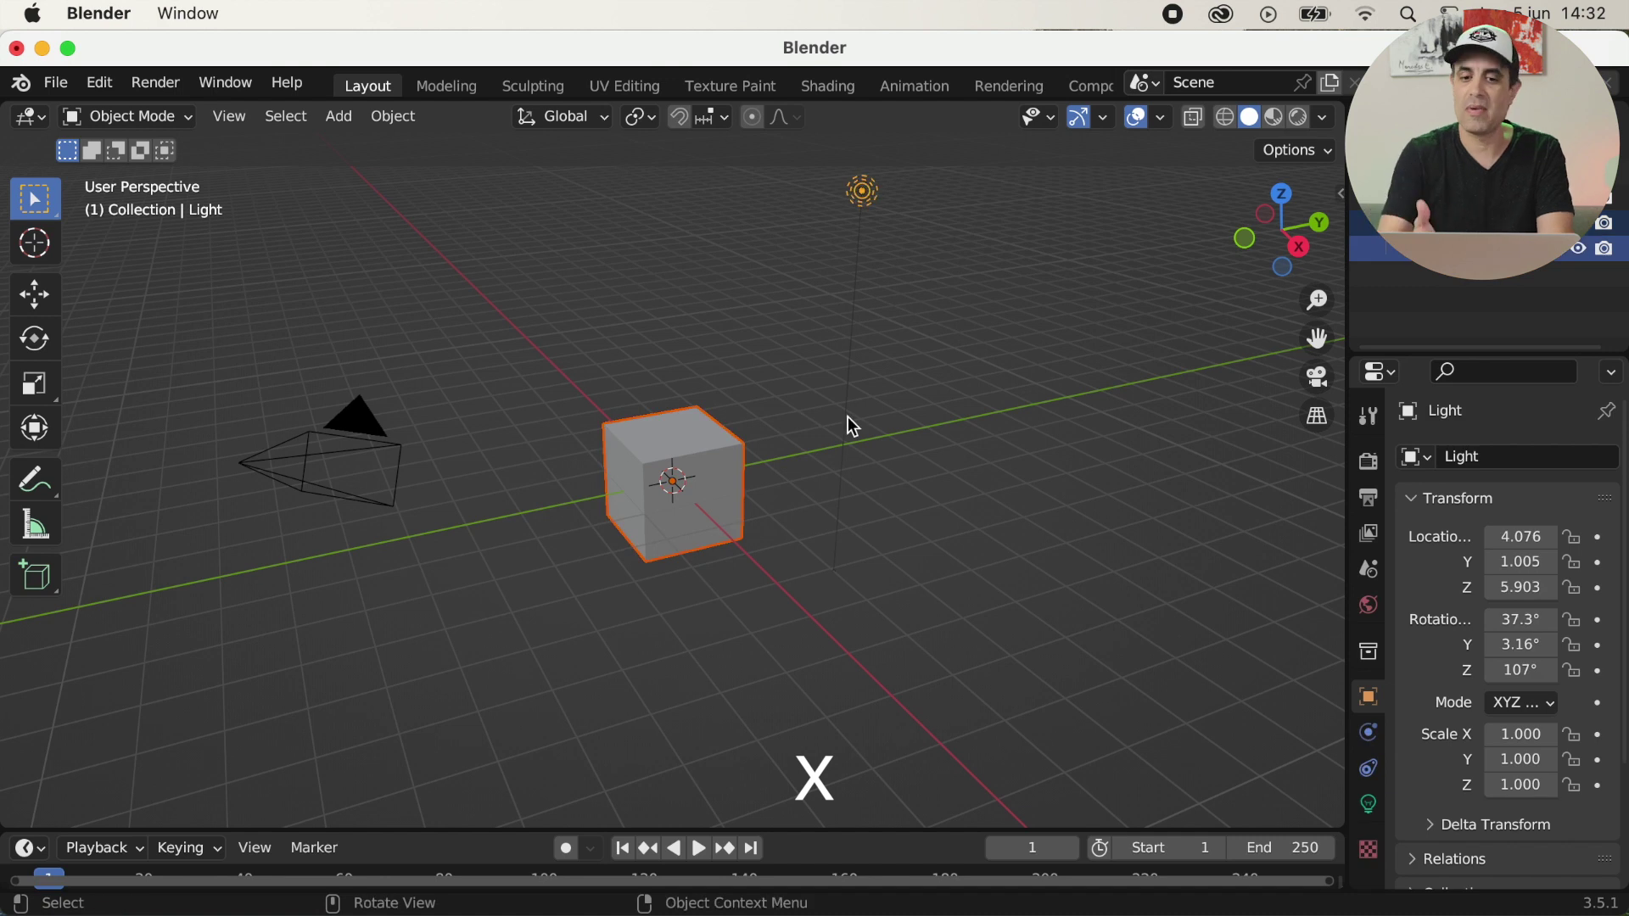
key("x")
left_click(847, 418)
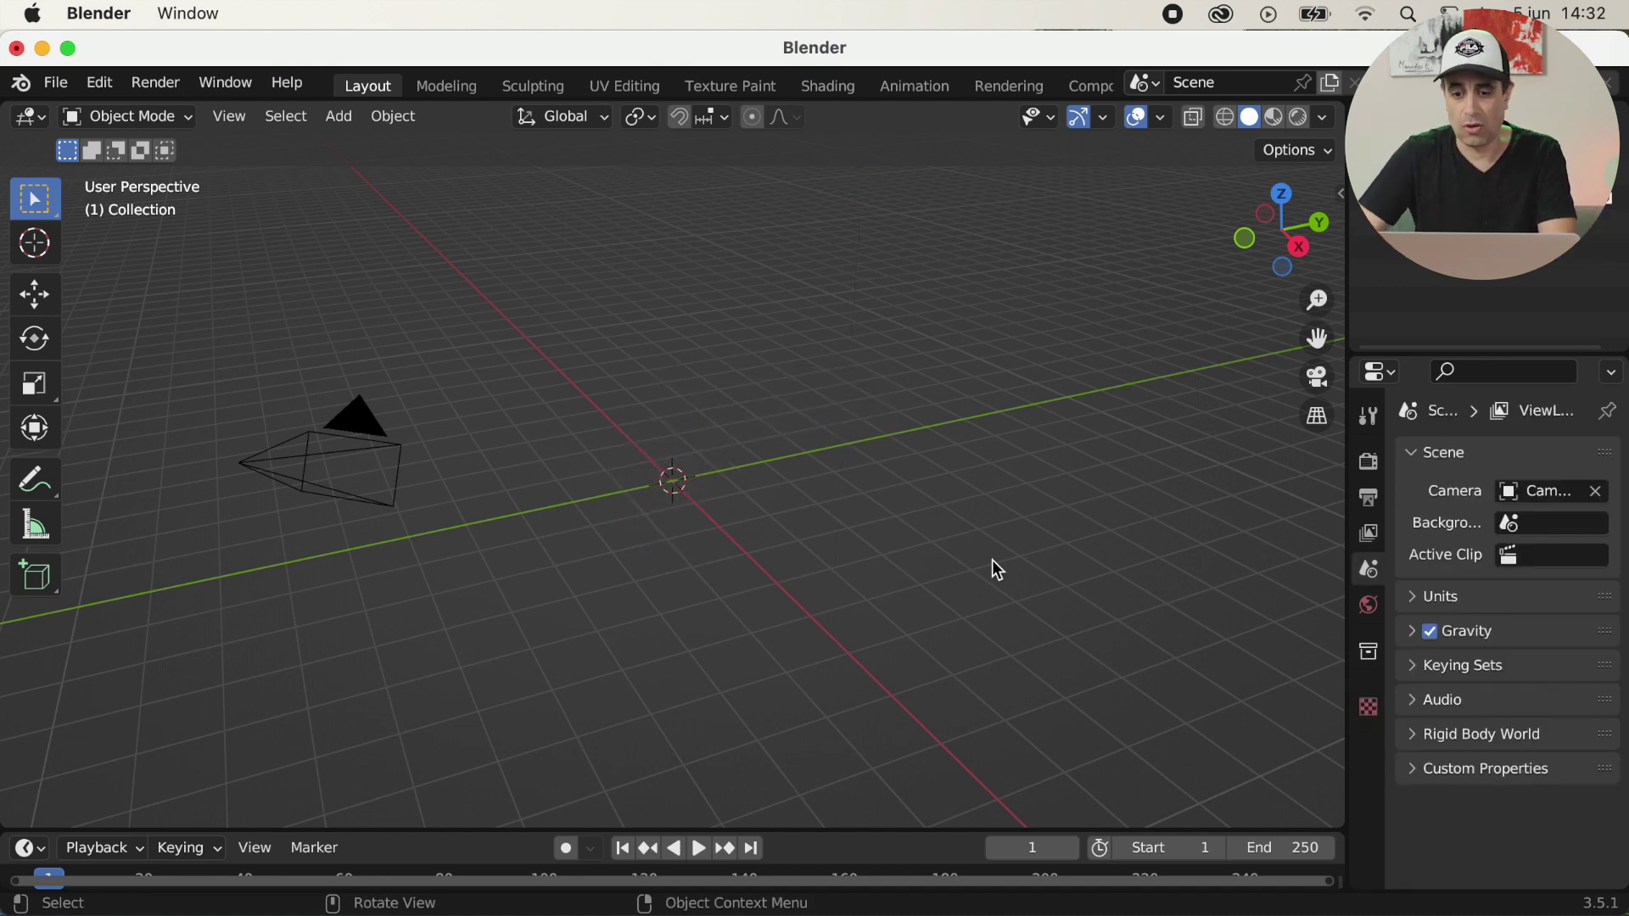
left_click(1370, 607)
left_click_drag(1348, 566, 1175, 570)
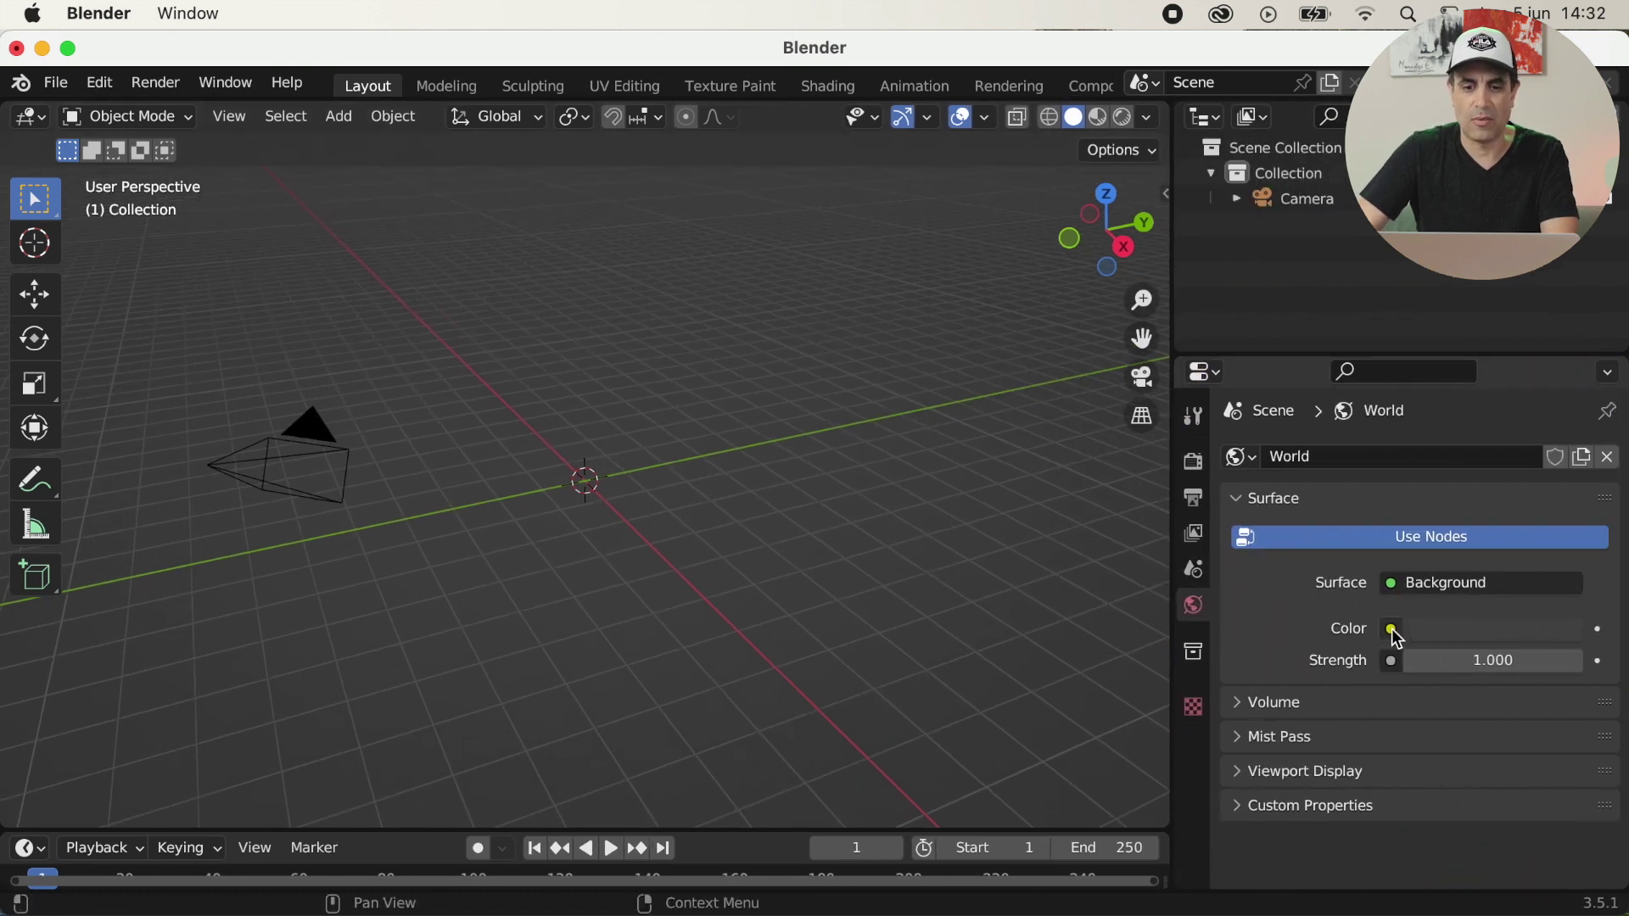
- Feed the World color from an Environment Texture loaded with cyberpunk_two_avenues_in_a_futuristic_city_night_.jpg
left_click(1390, 629)
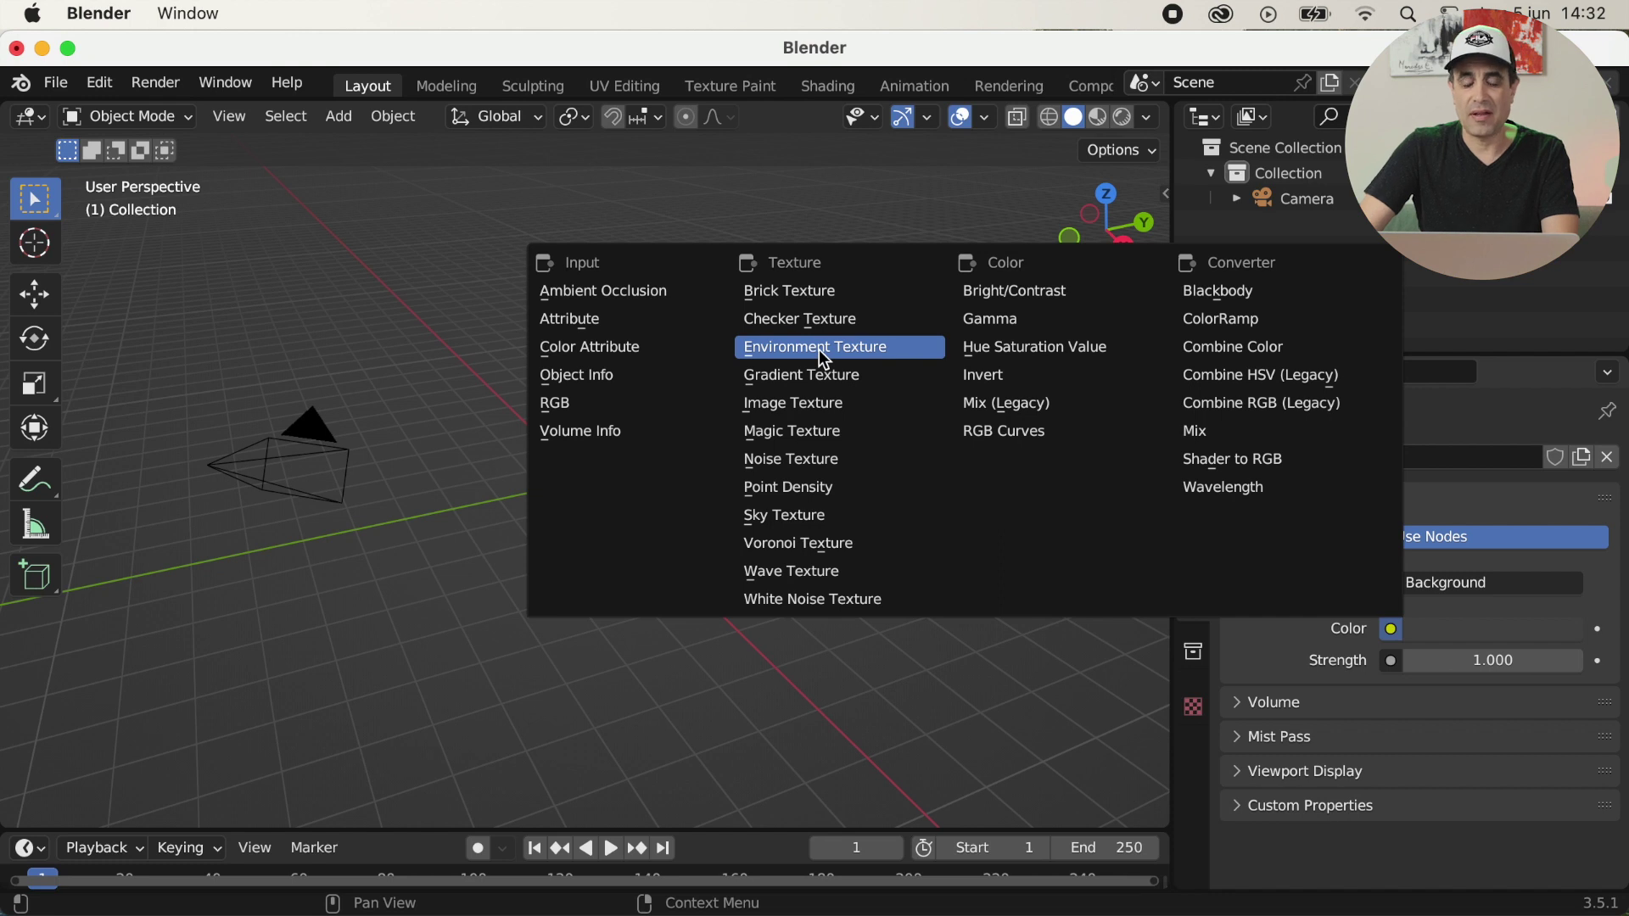
left_click(818, 350)
left_click(1536, 660)
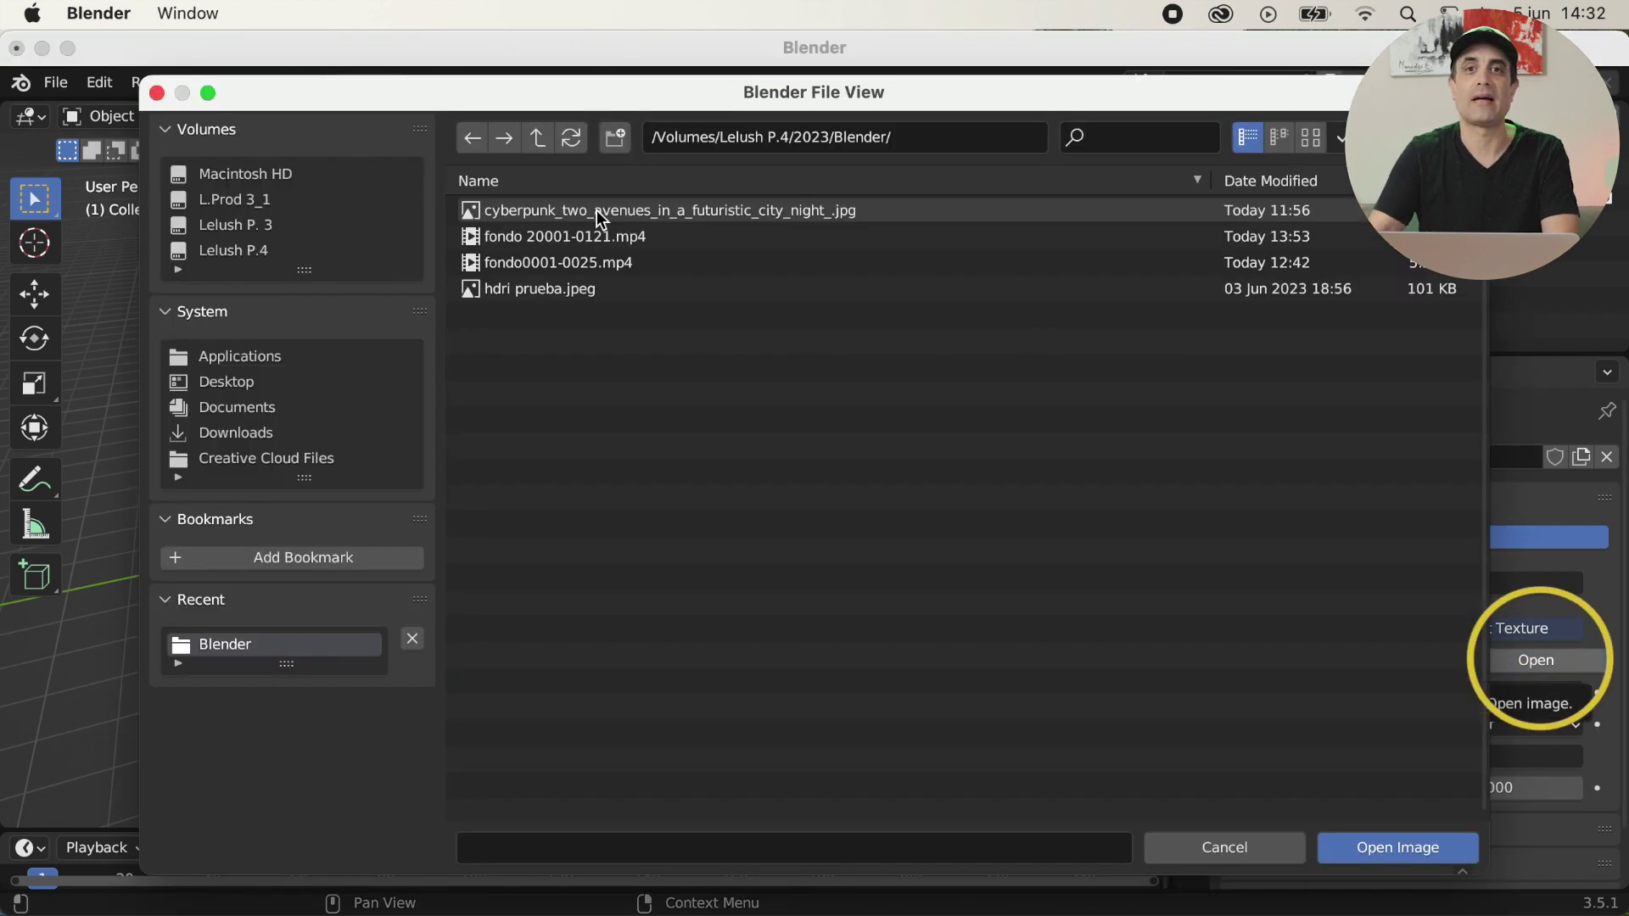
left_click(598, 211)
left_click(1397, 851)
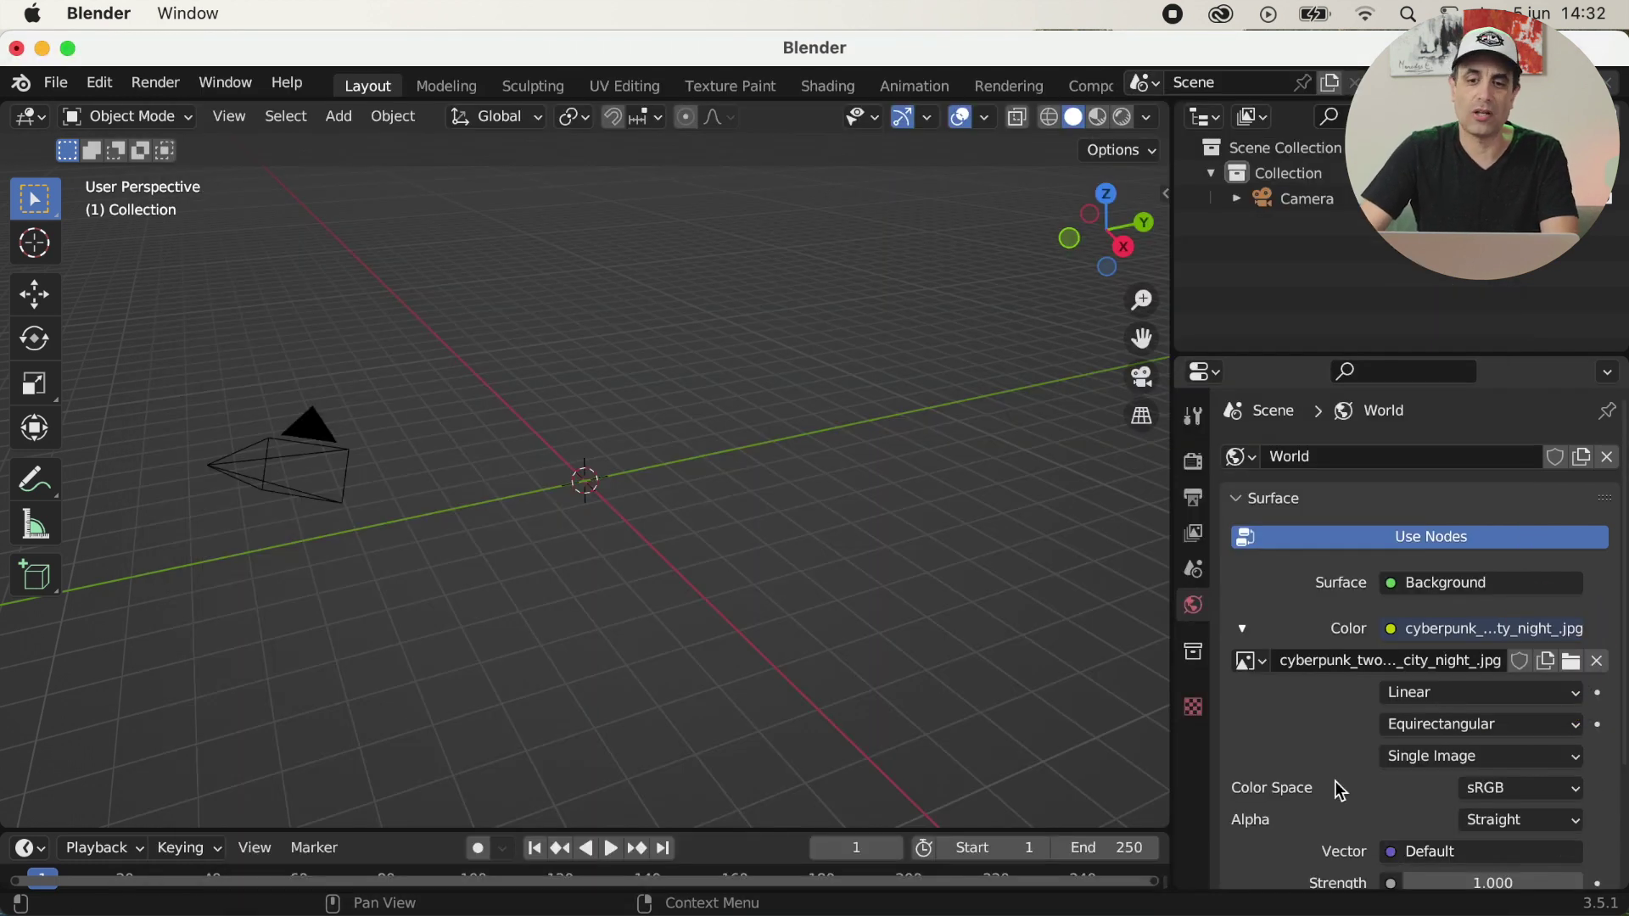
- Switch the viewport to Rendered shading and lower the camera's focal length from 50 mm to 20 mm
left_click(1124, 123)
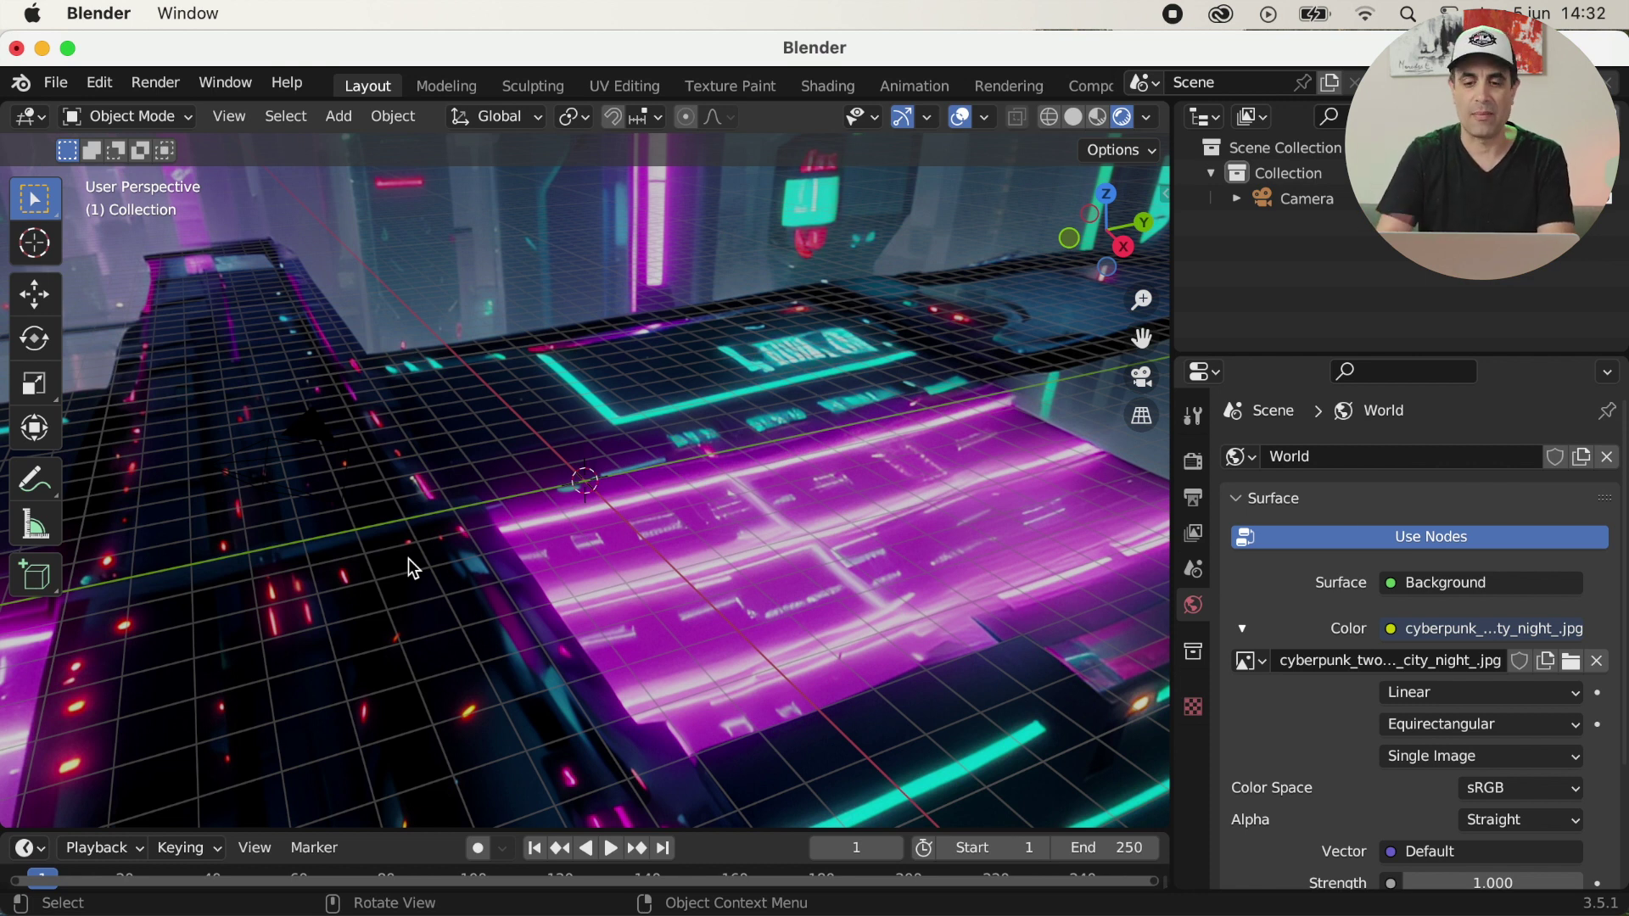
left_click(270, 472)
left_click(1192, 802)
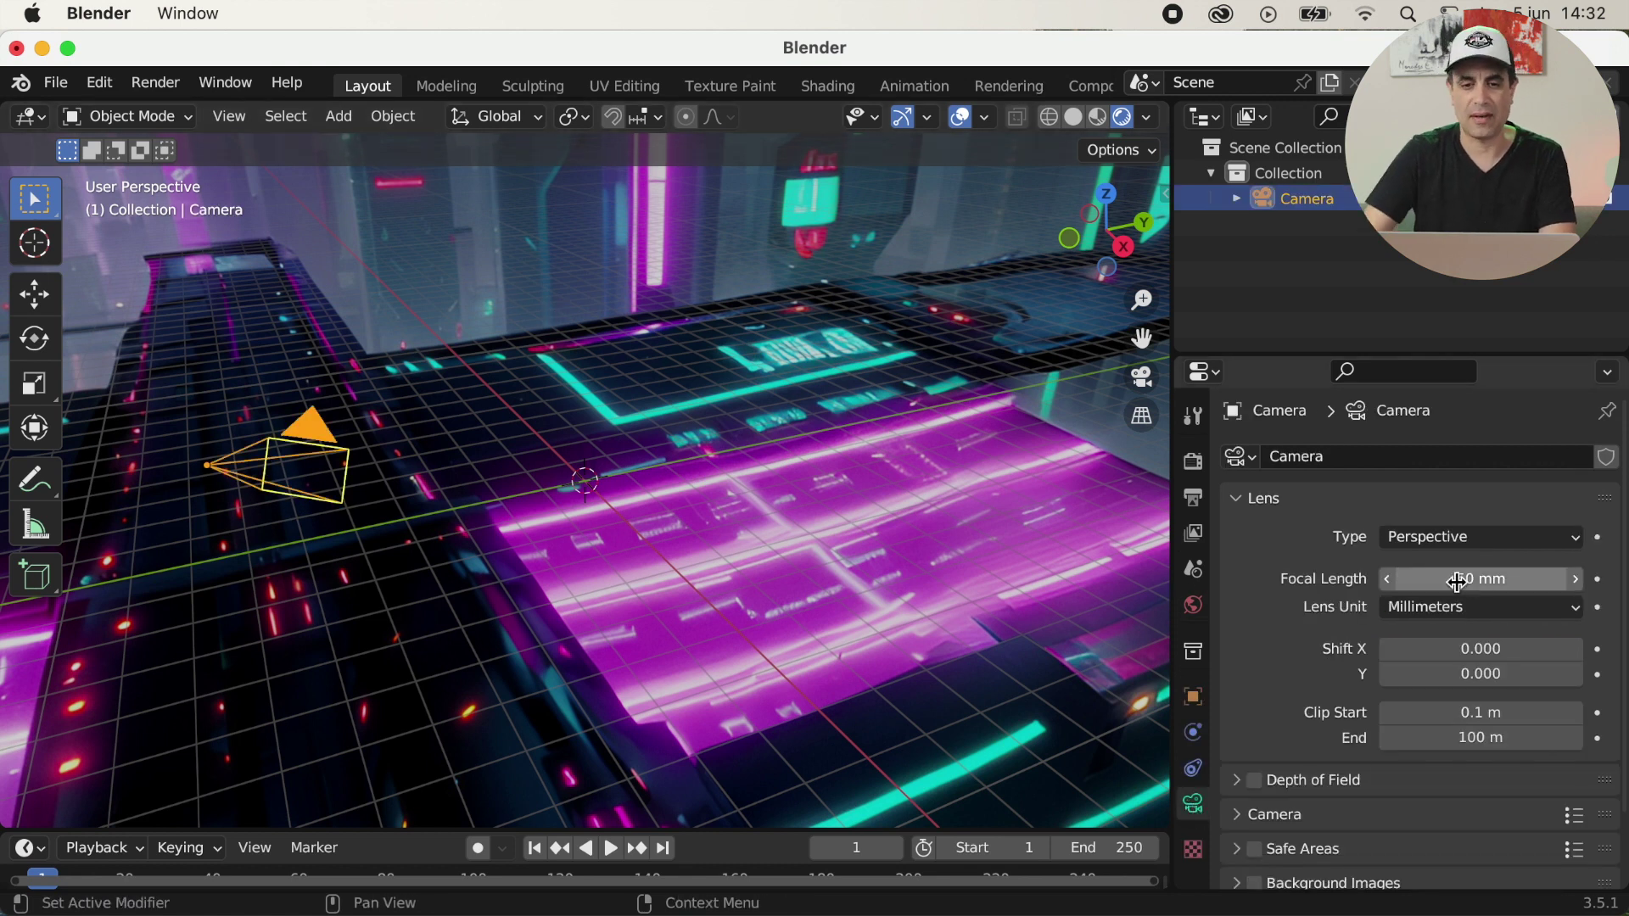
left_click_drag(1427, 580, 1390, 591)
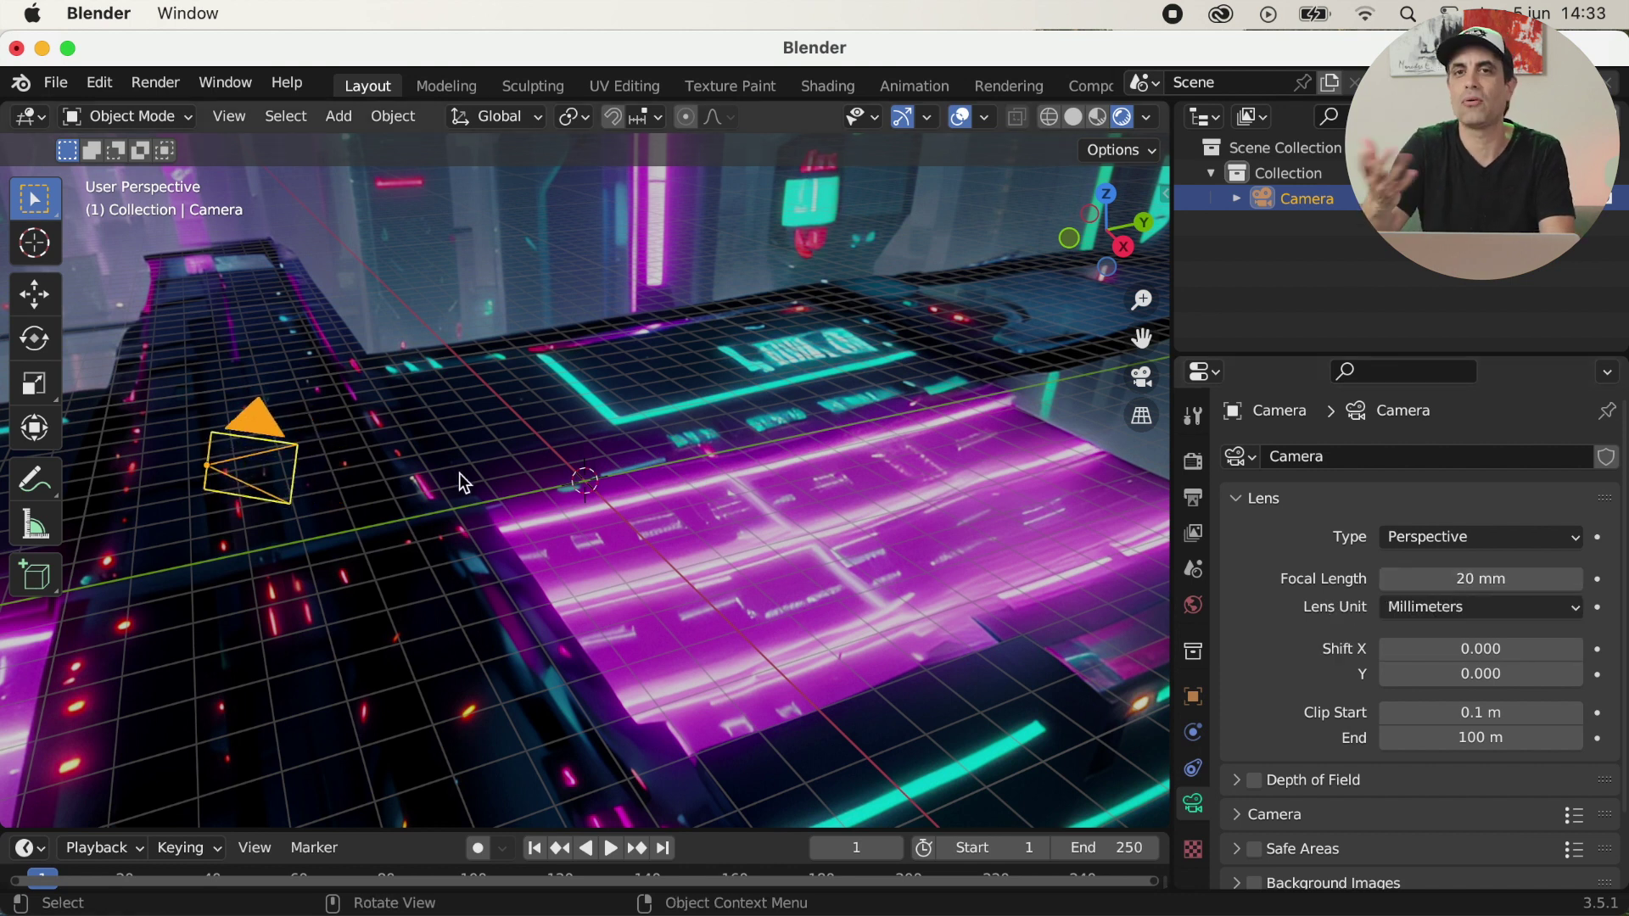
- Enable Lock Camera to View in the sidebar's View settings and switch to the camera view
key("n")
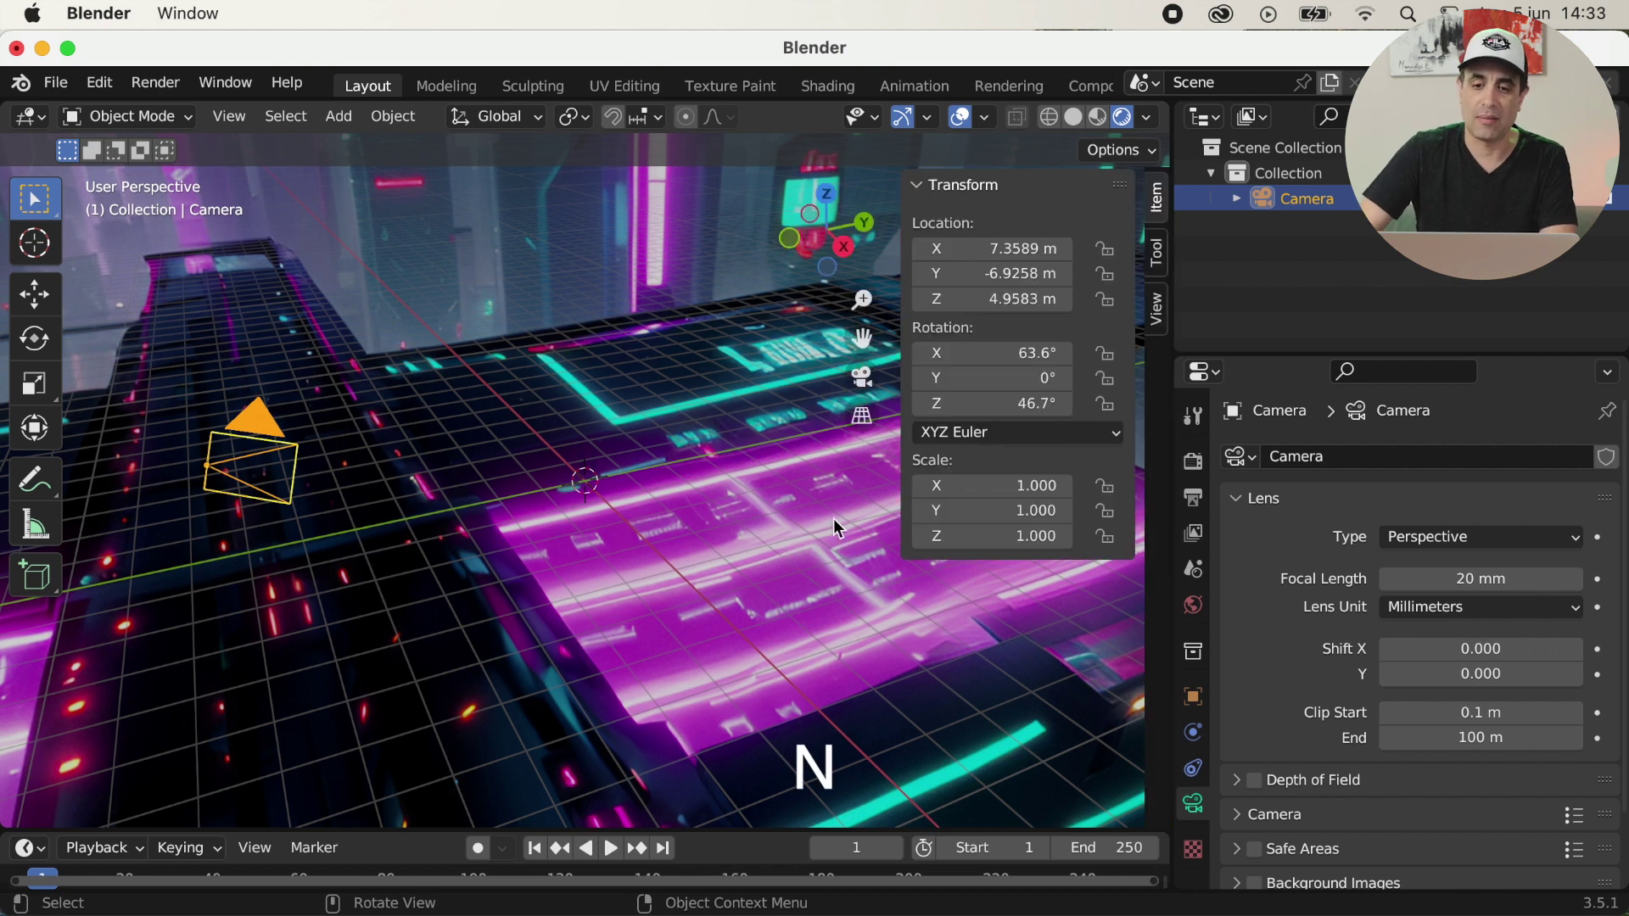
left_click(1157, 311)
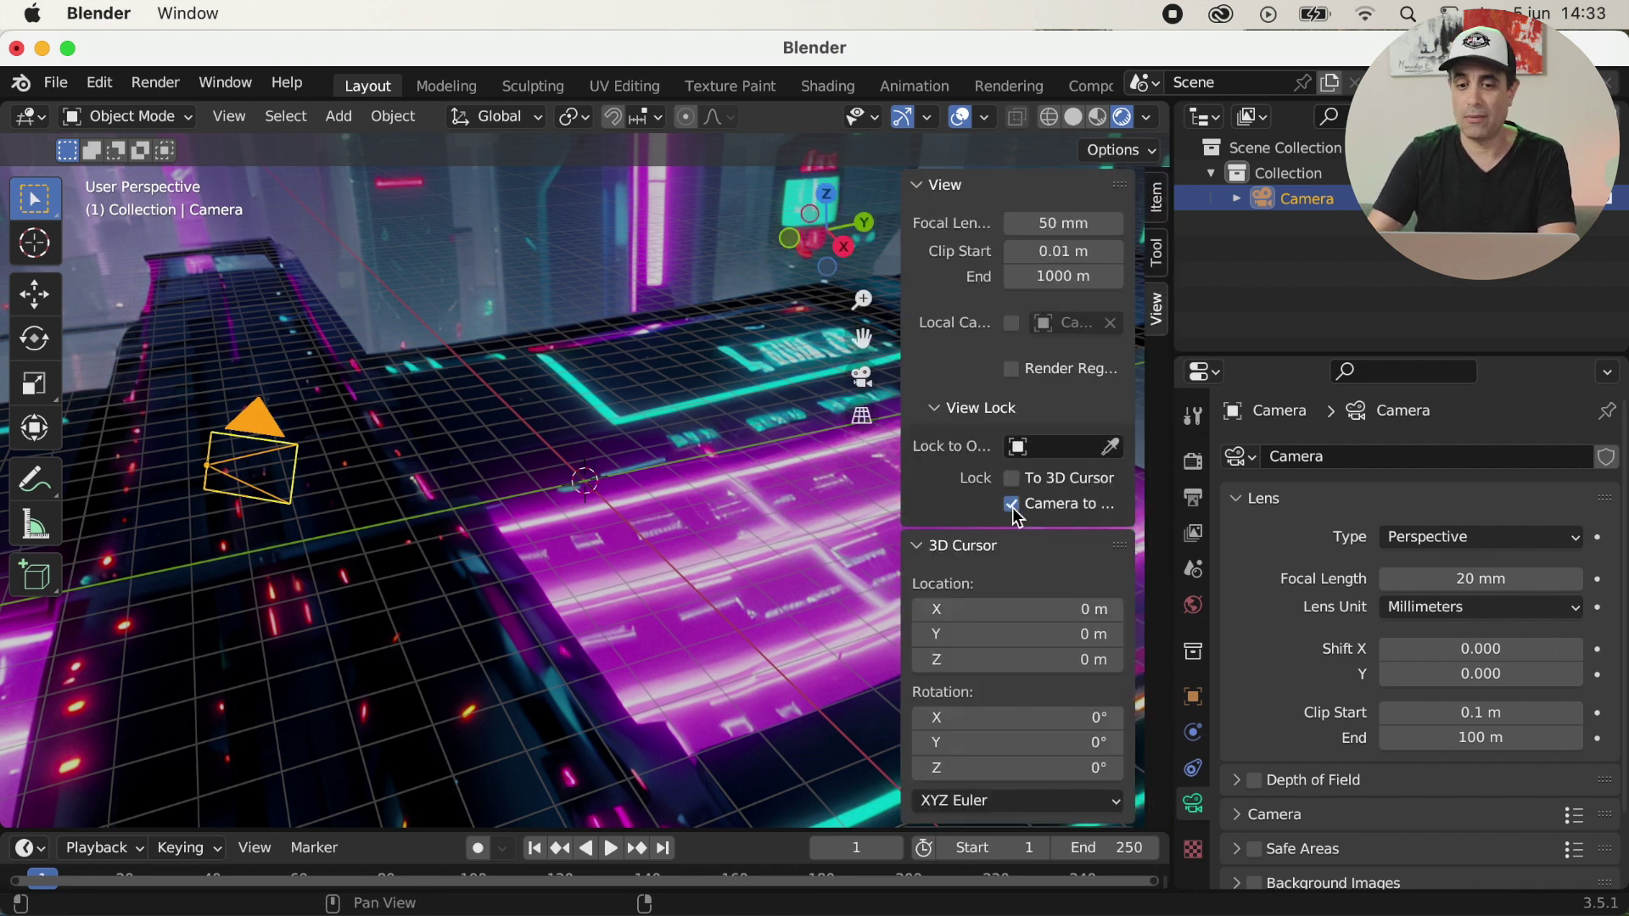
left_click_drag(905, 463, 820, 460)
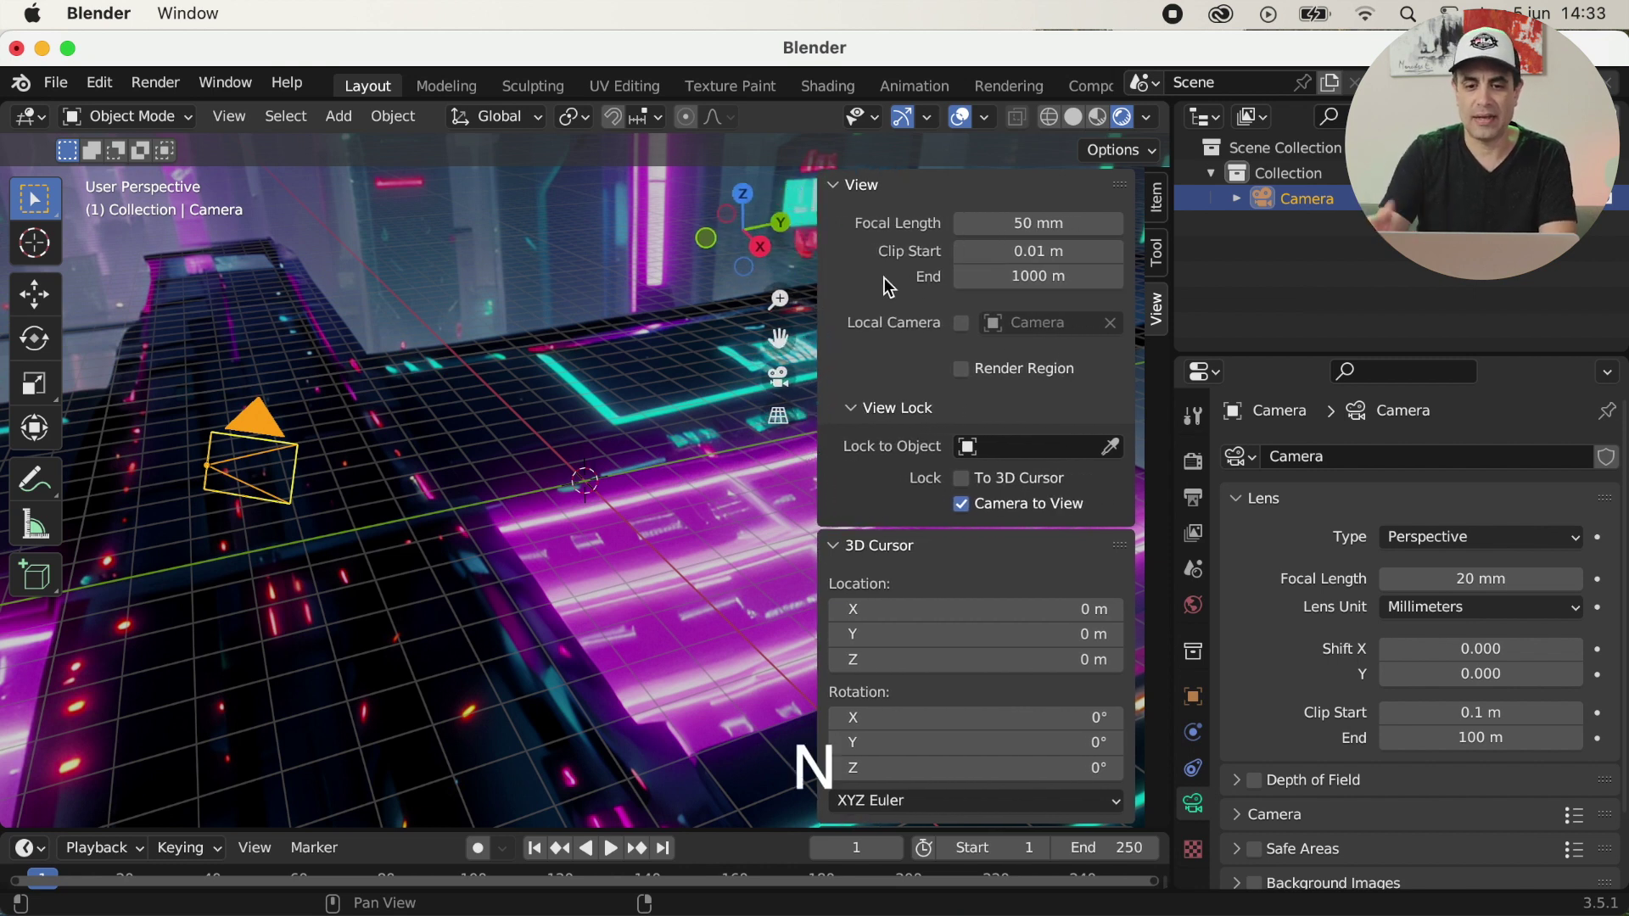
key("n")
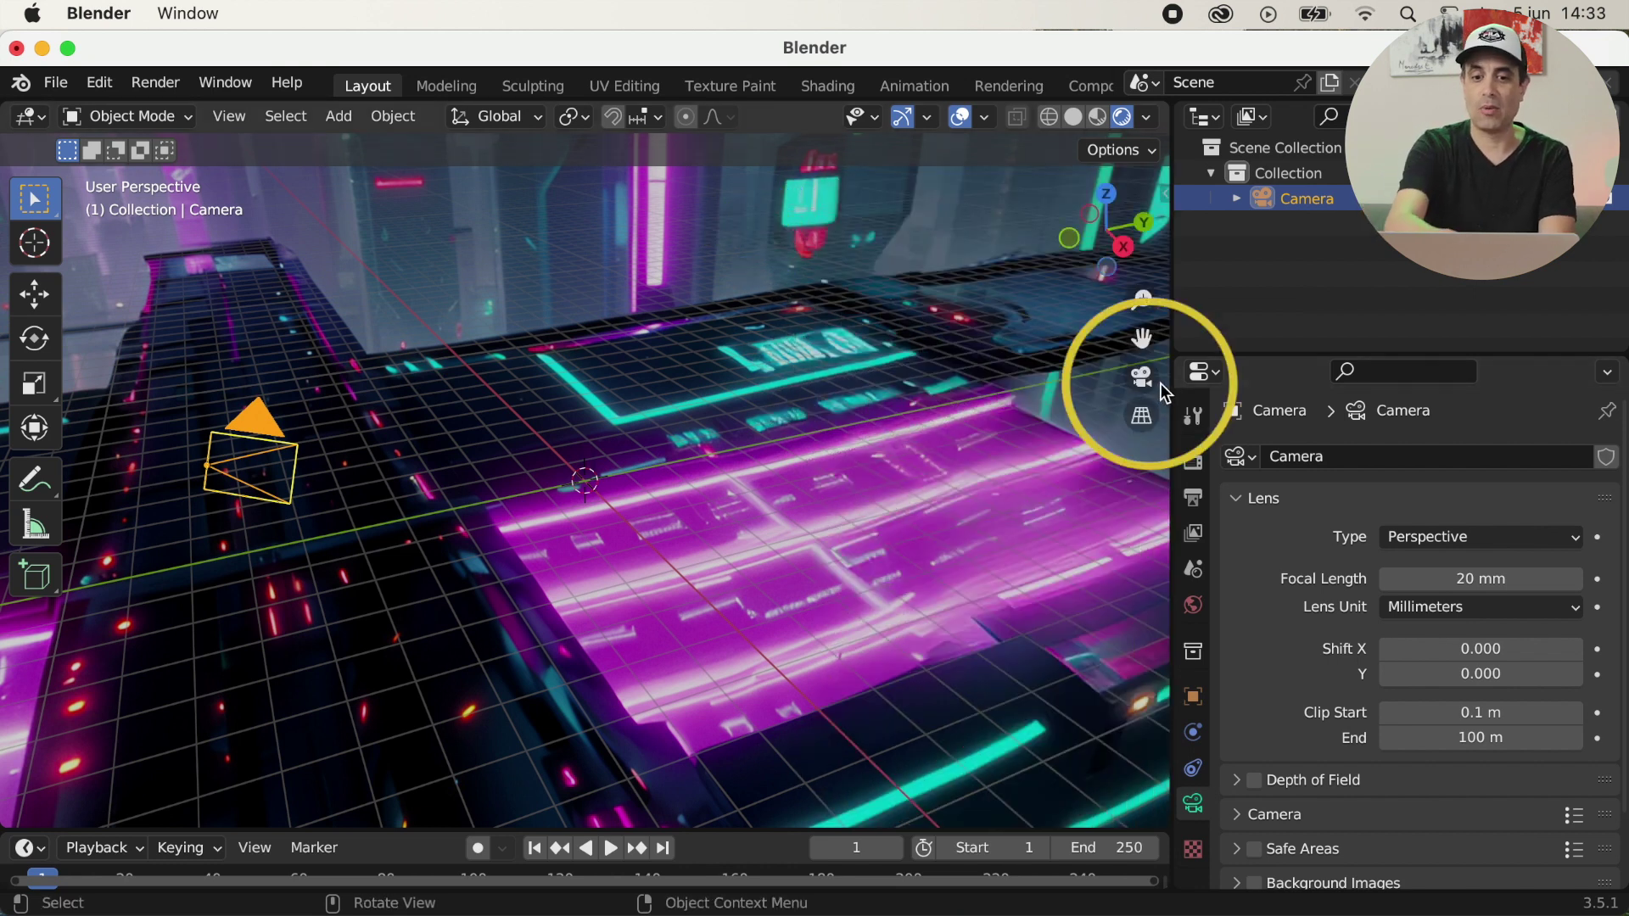
left_click(1144, 380)
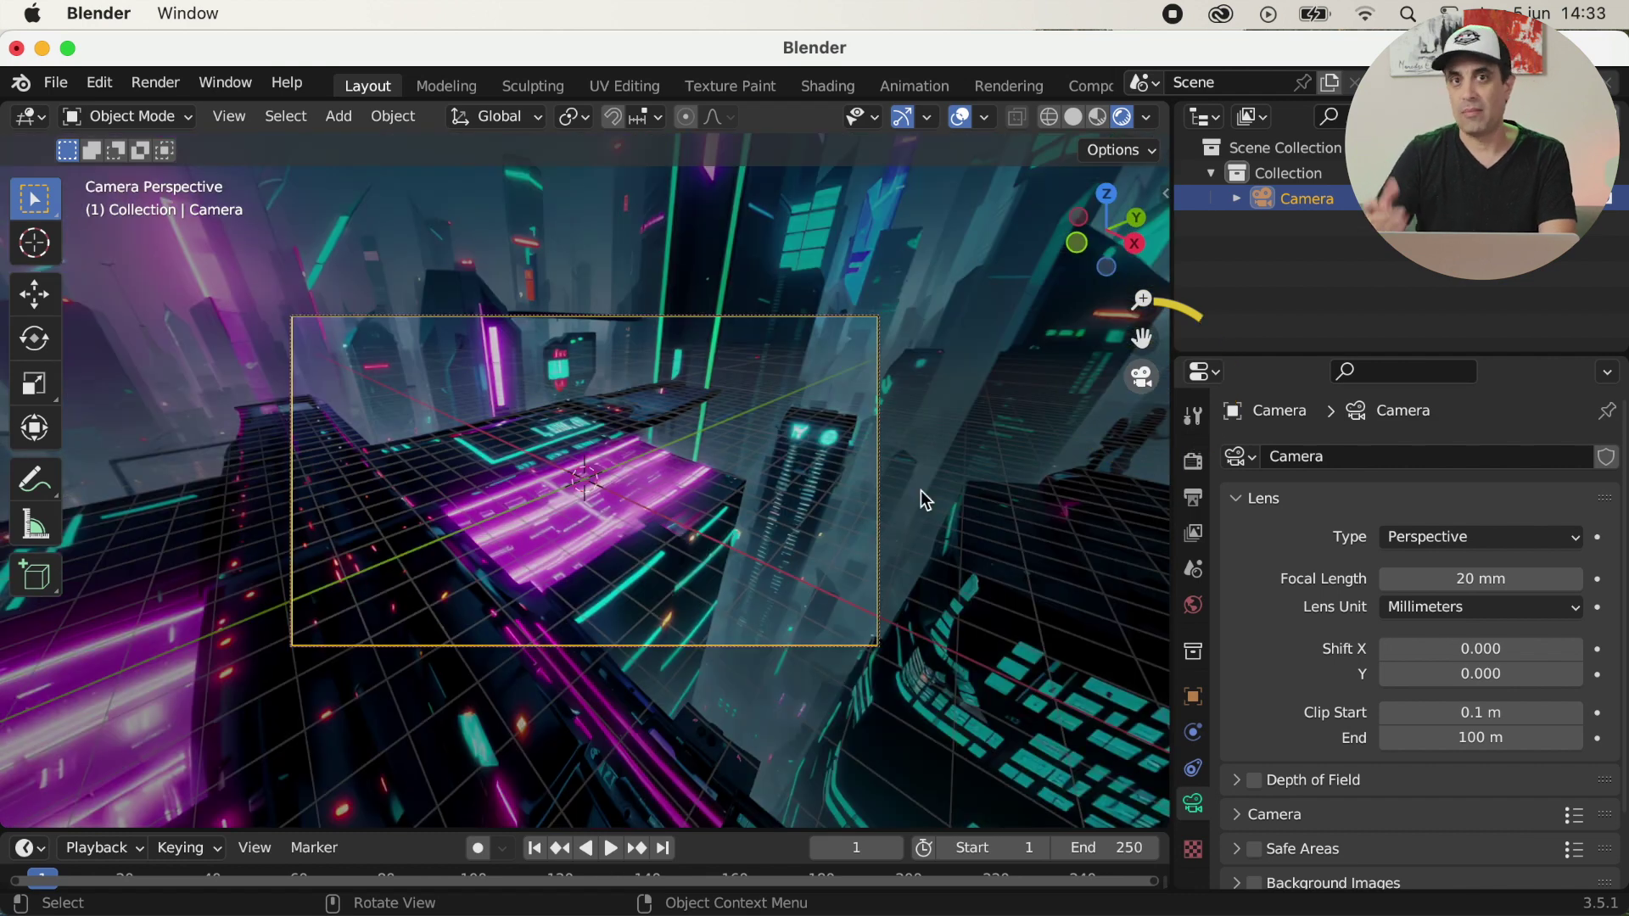
- Zoom into the city view and enlarge the timeline area
scroll(742, 506, "up", 5)
scroll(742, 506, "up", 5)
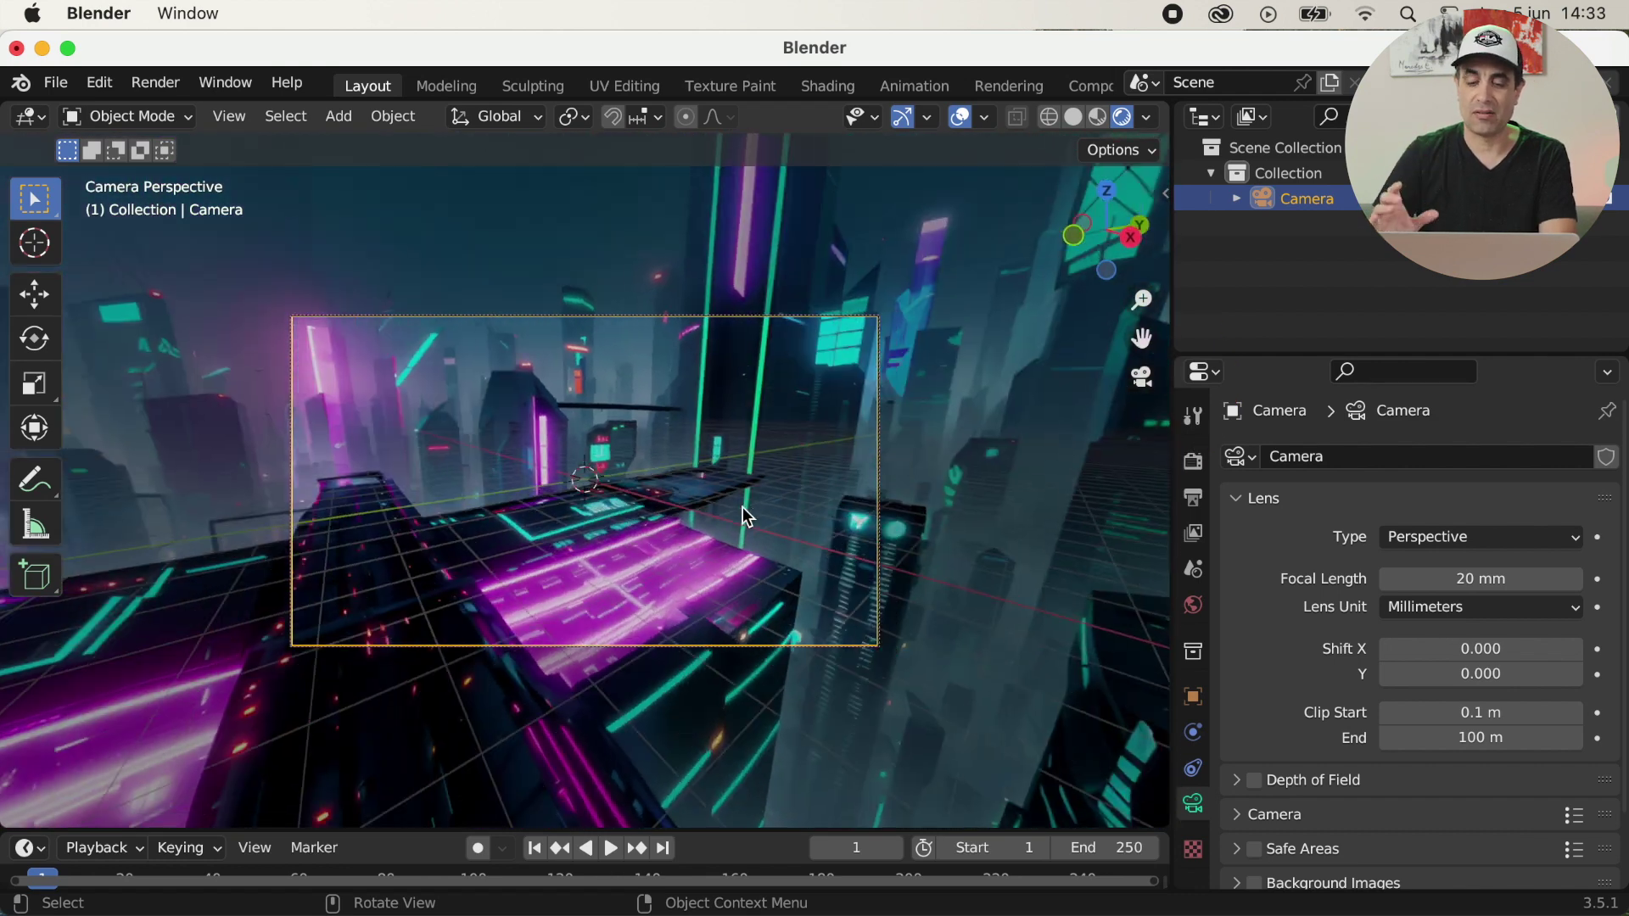
scroll(742, 506, "up", 5)
scroll(742, 507, "up", 5)
scroll(742, 509, "up", 5)
scroll(742, 509, "up", 5)
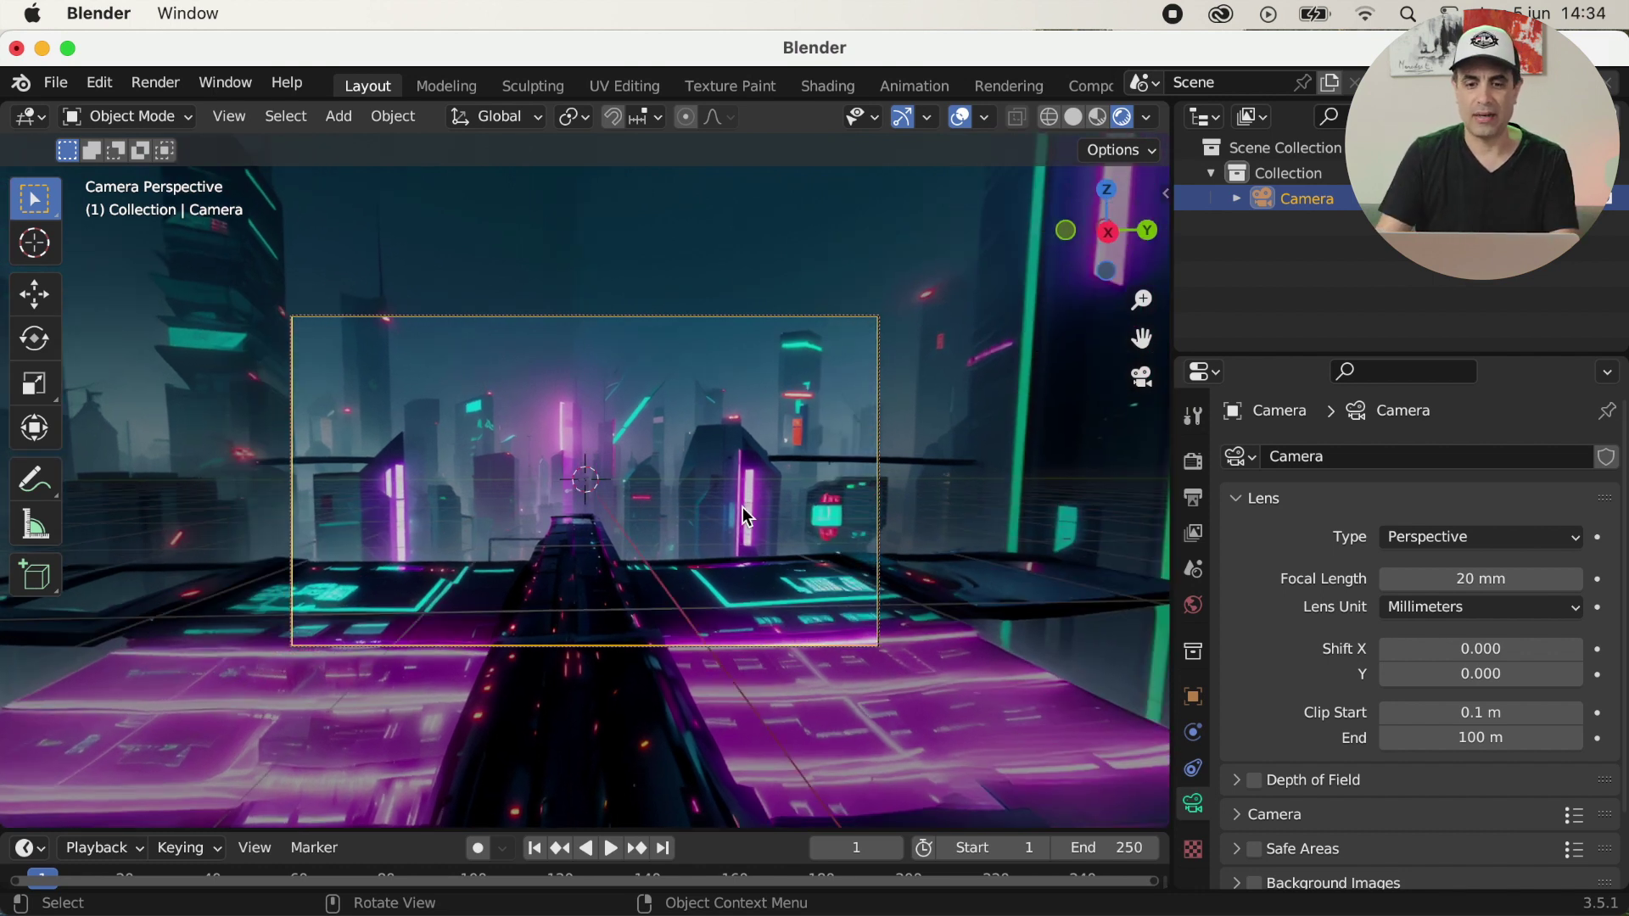
scroll(742, 508, "up", 5)
scroll(741, 508, "up", 5)
key("g")
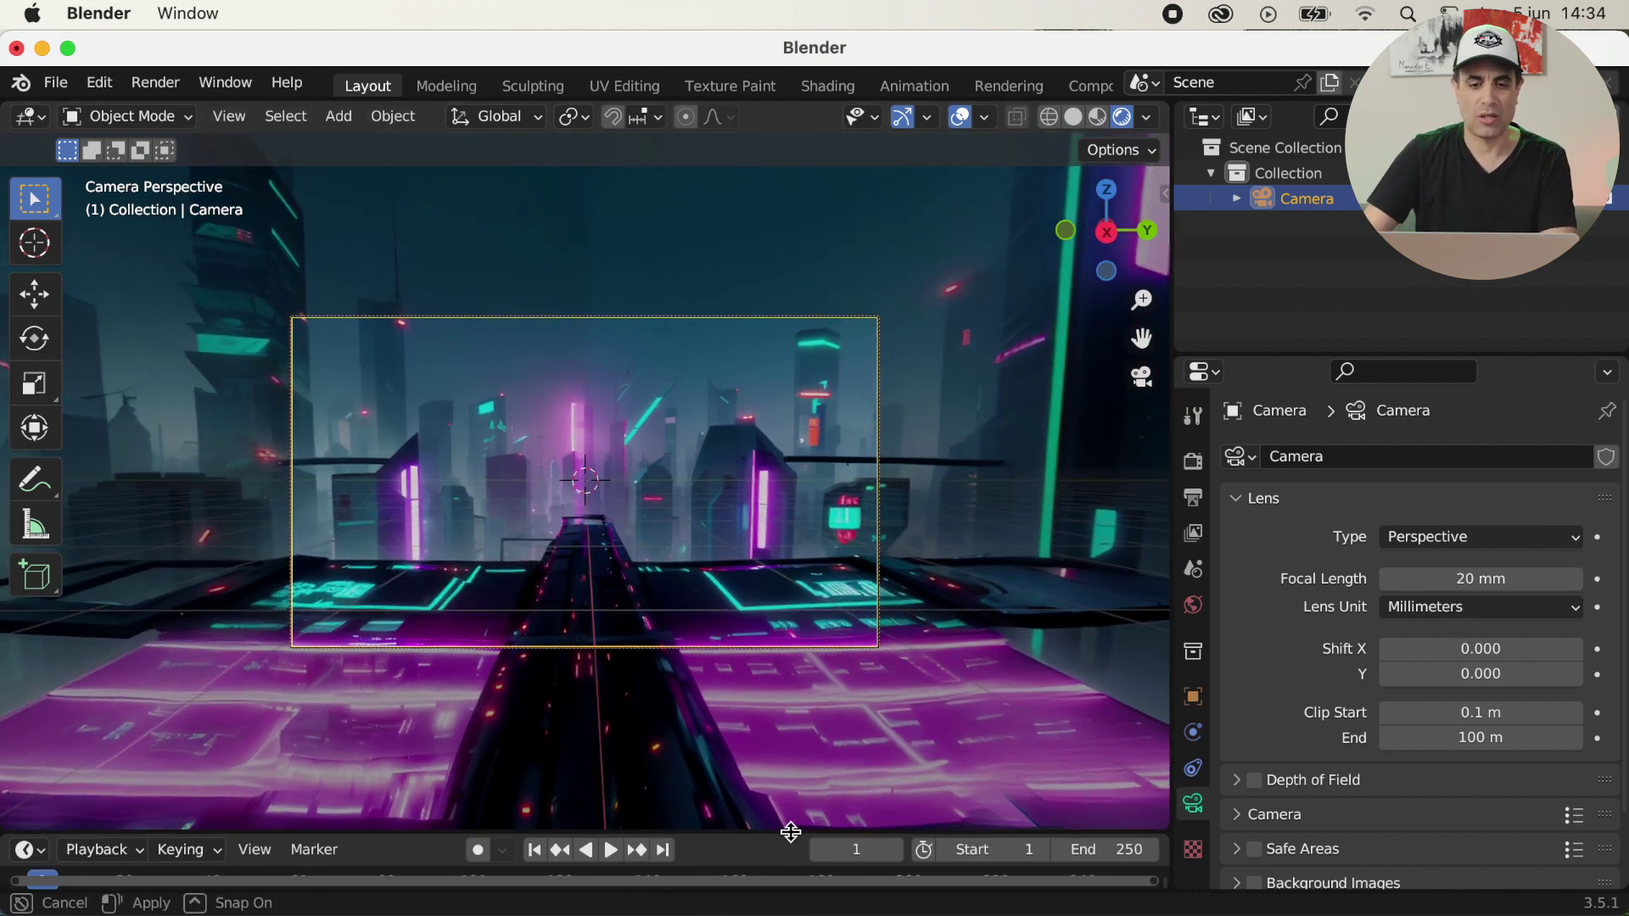
left_click_drag(791, 833, 801, 741)
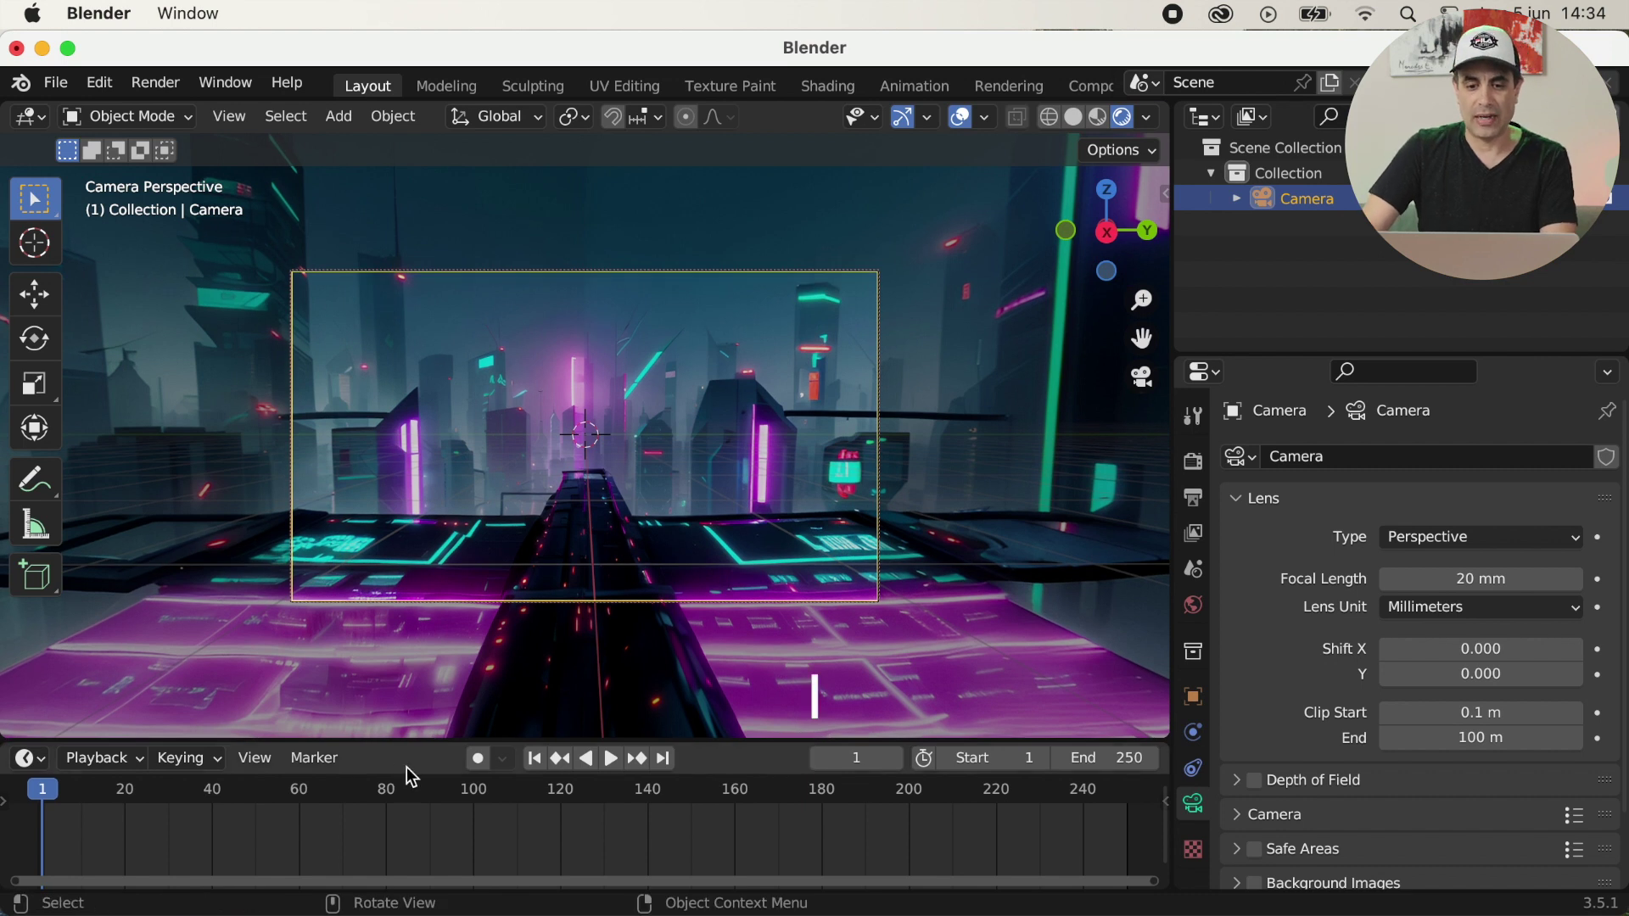
- Keyframe the camera's location and rotation at frame 1, then move to frame 125
key("i")
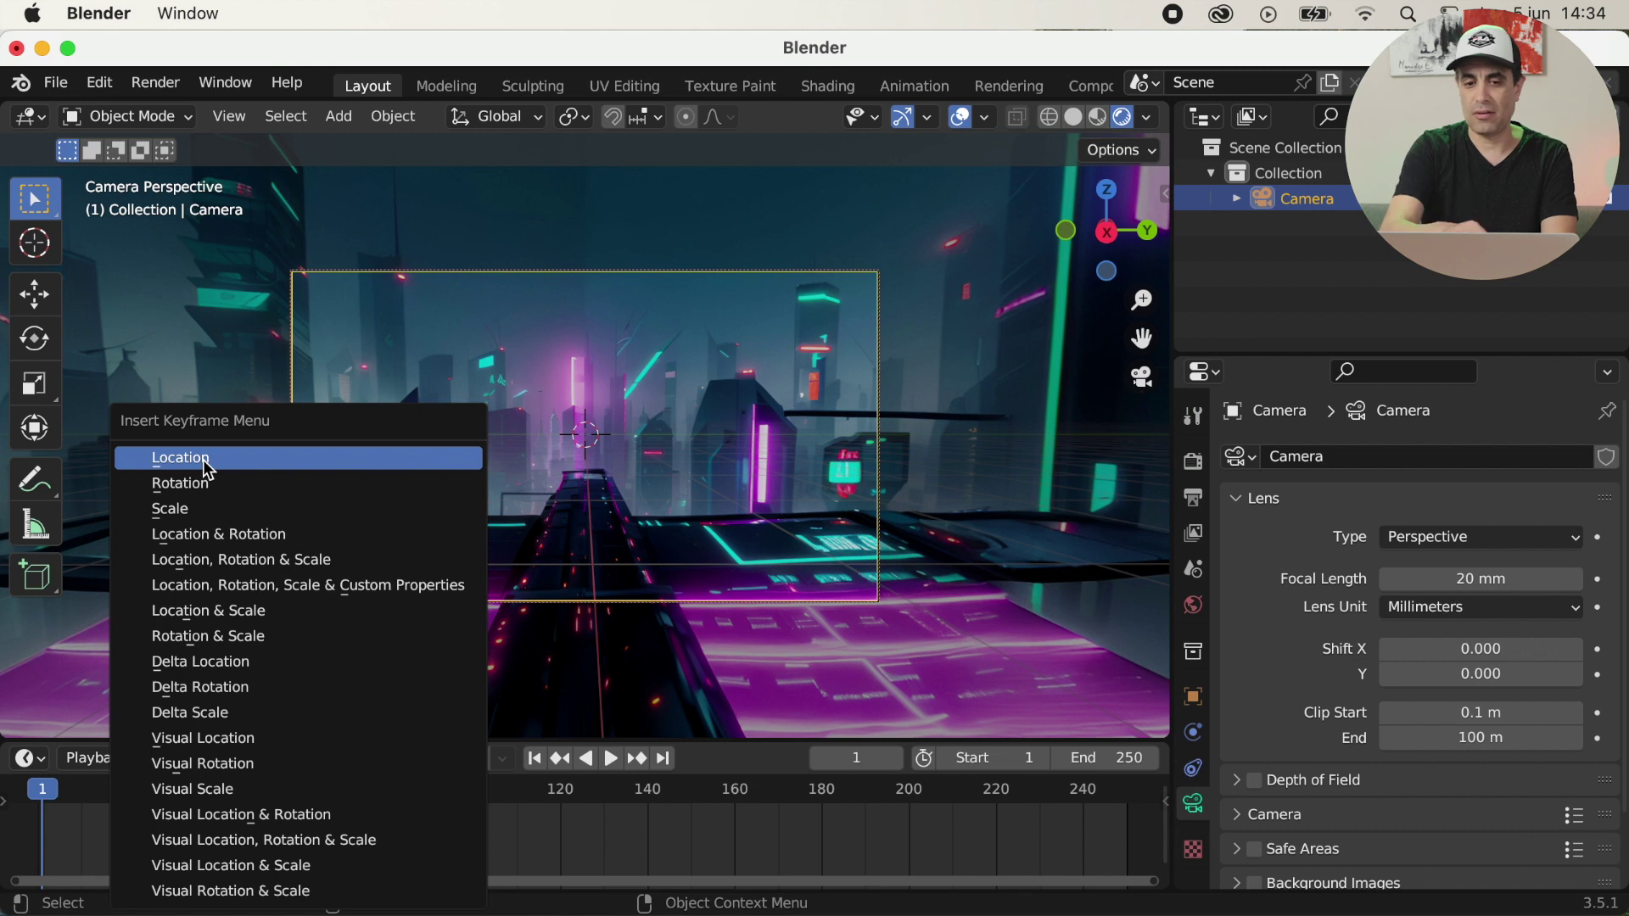
left_click(206, 469)
key("i")
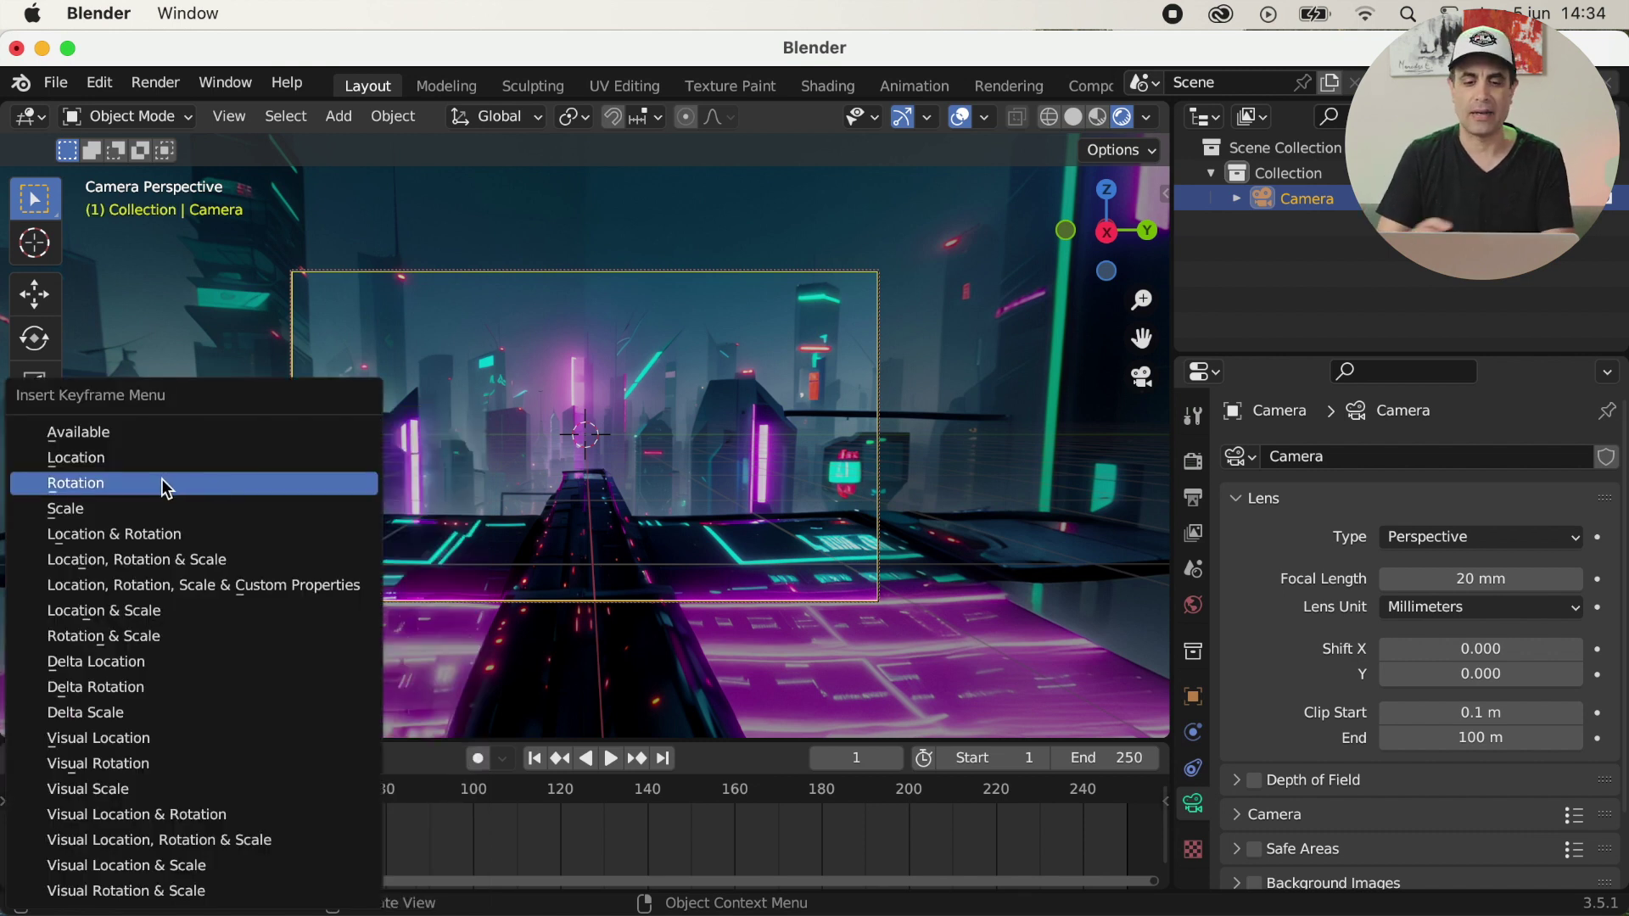
left_click(164, 483)
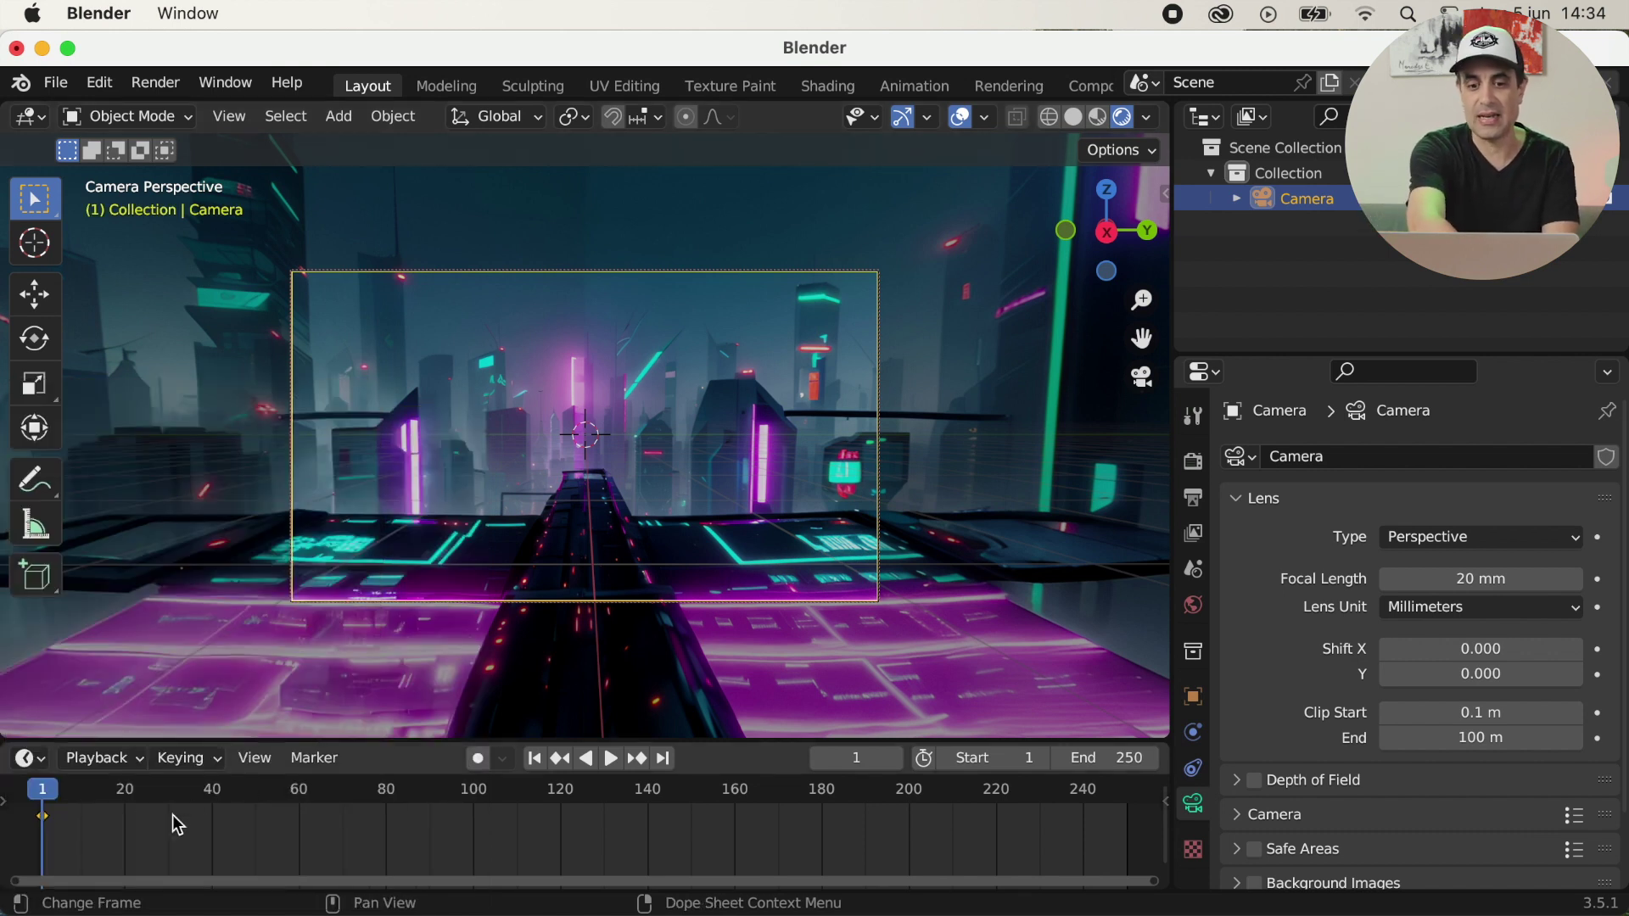
key("space")
left_click_drag(236, 818, 556, 806)
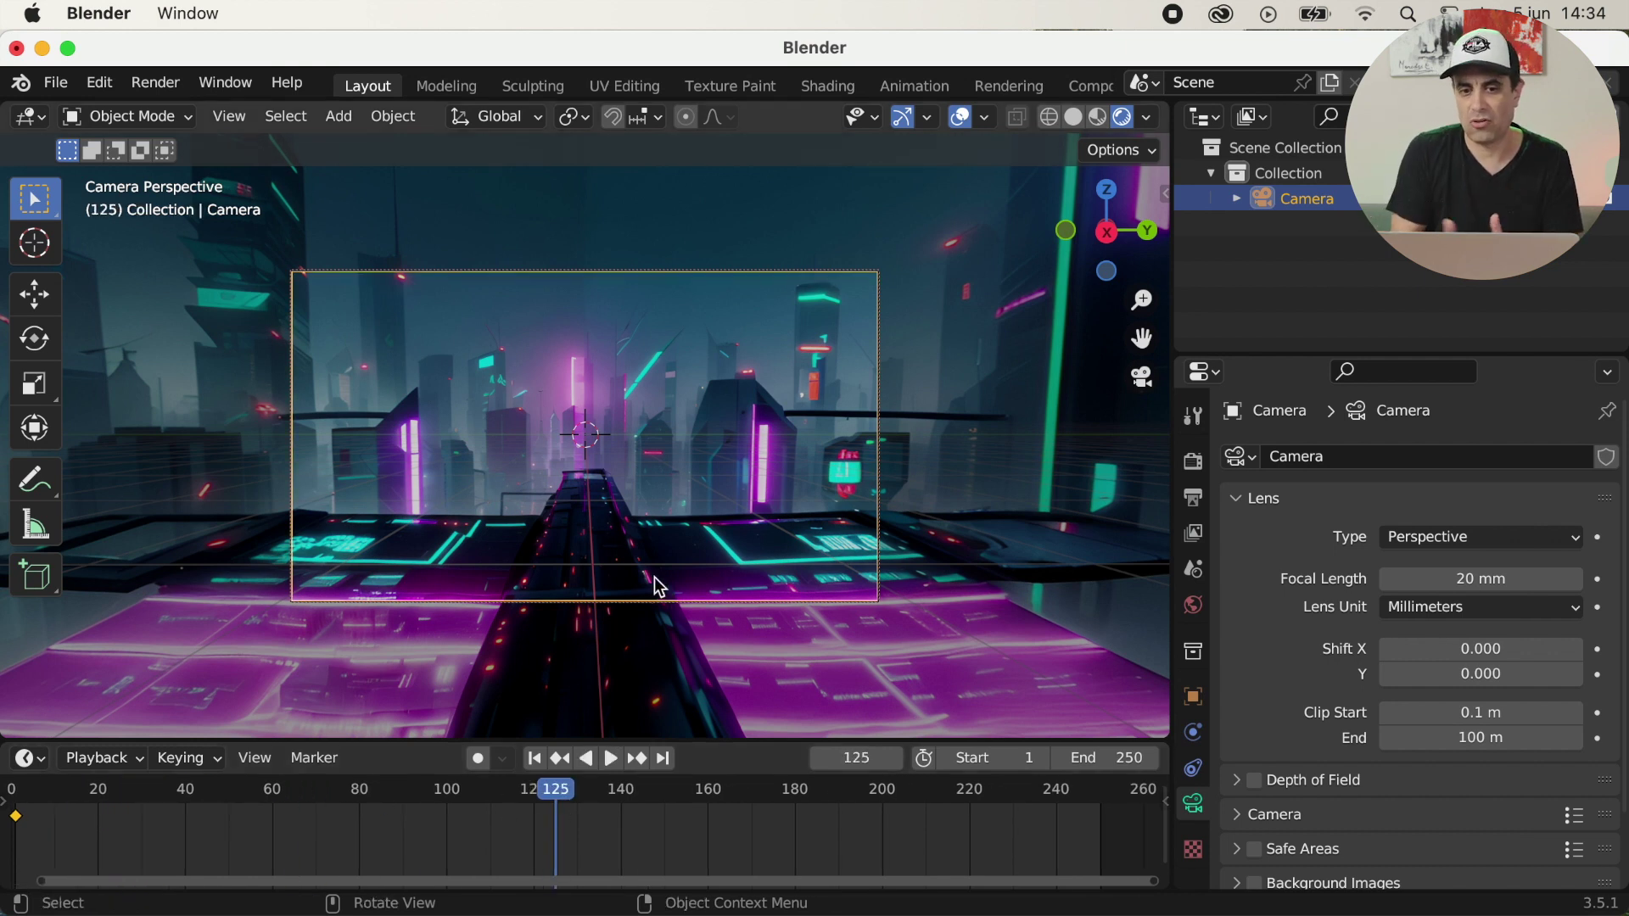
- Orbit the camera view toward the towers and key its location and rotation at frame 125
scroll(660, 585, "right", 10)
scroll(660, 585, "up", 5)
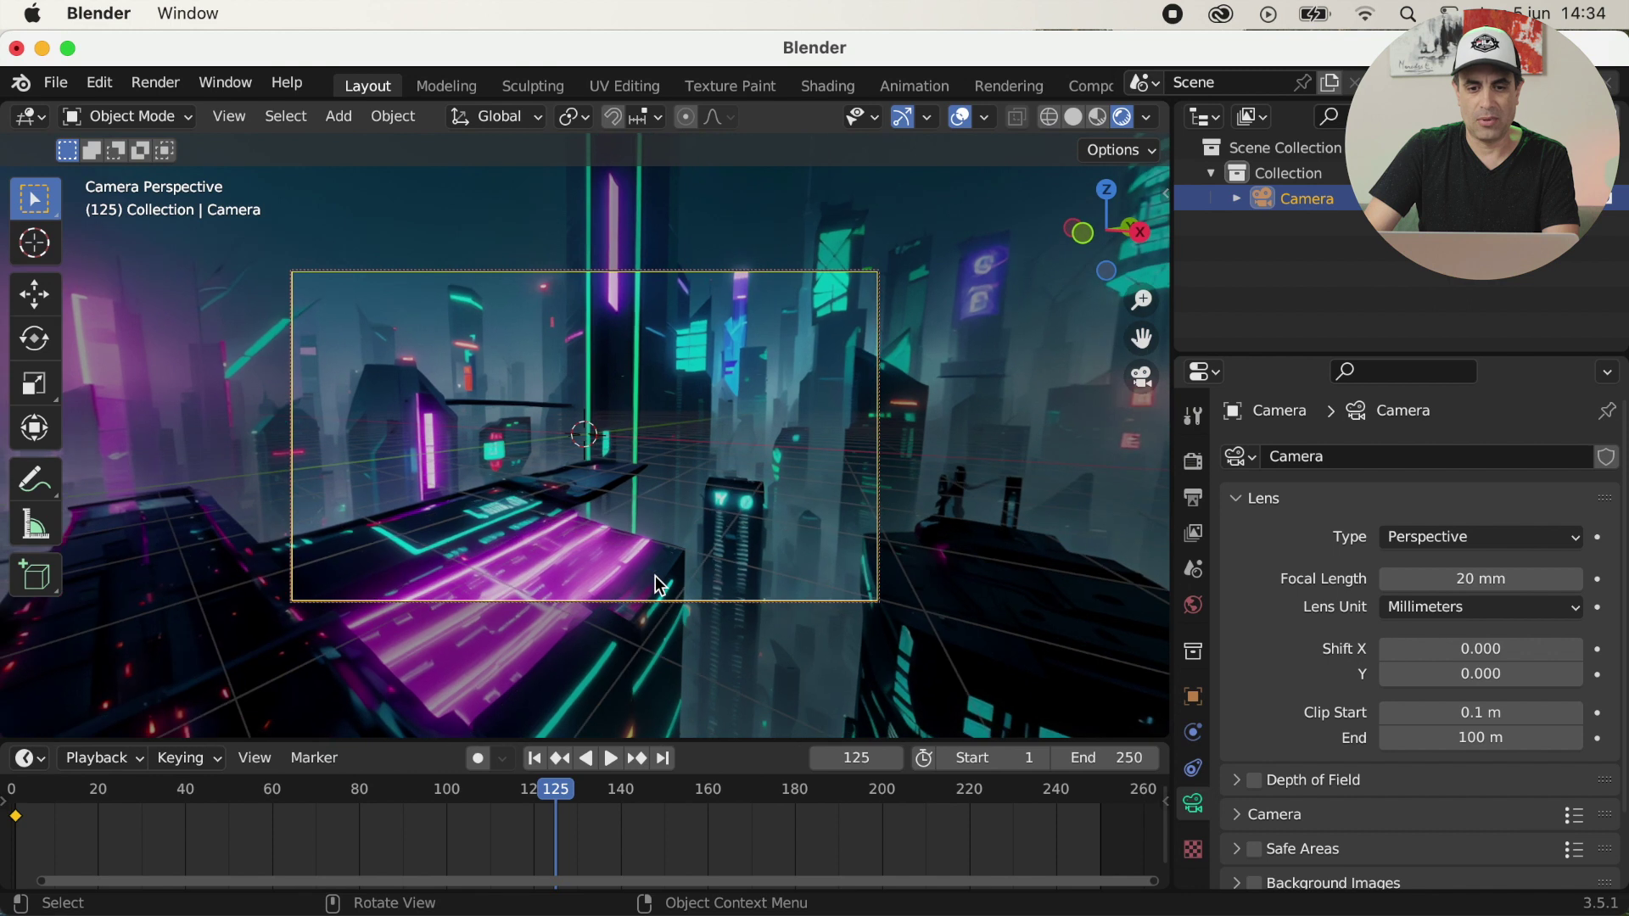
scroll(660, 586, "up", 5)
scroll(660, 586, "up", 5)
scroll(661, 586, "up", 5)
scroll(661, 585, "right", 5)
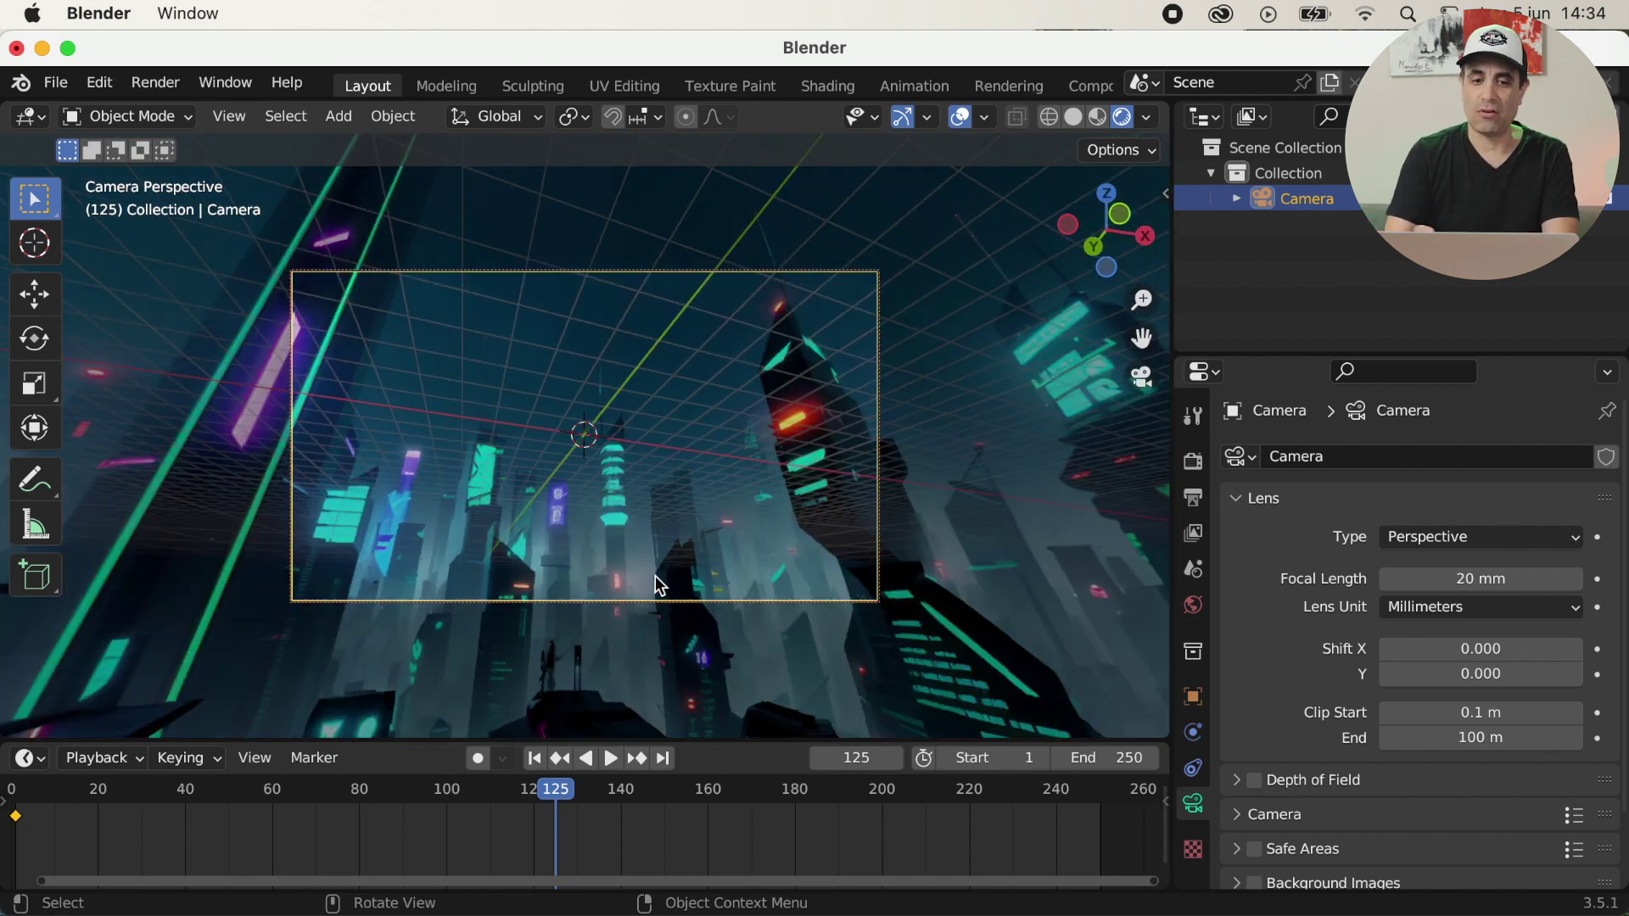
scroll(660, 586, "right", 5)
scroll(660, 586, "right", 5)
scroll(661, 586, "right", 5)
scroll(660, 585, "right", 3)
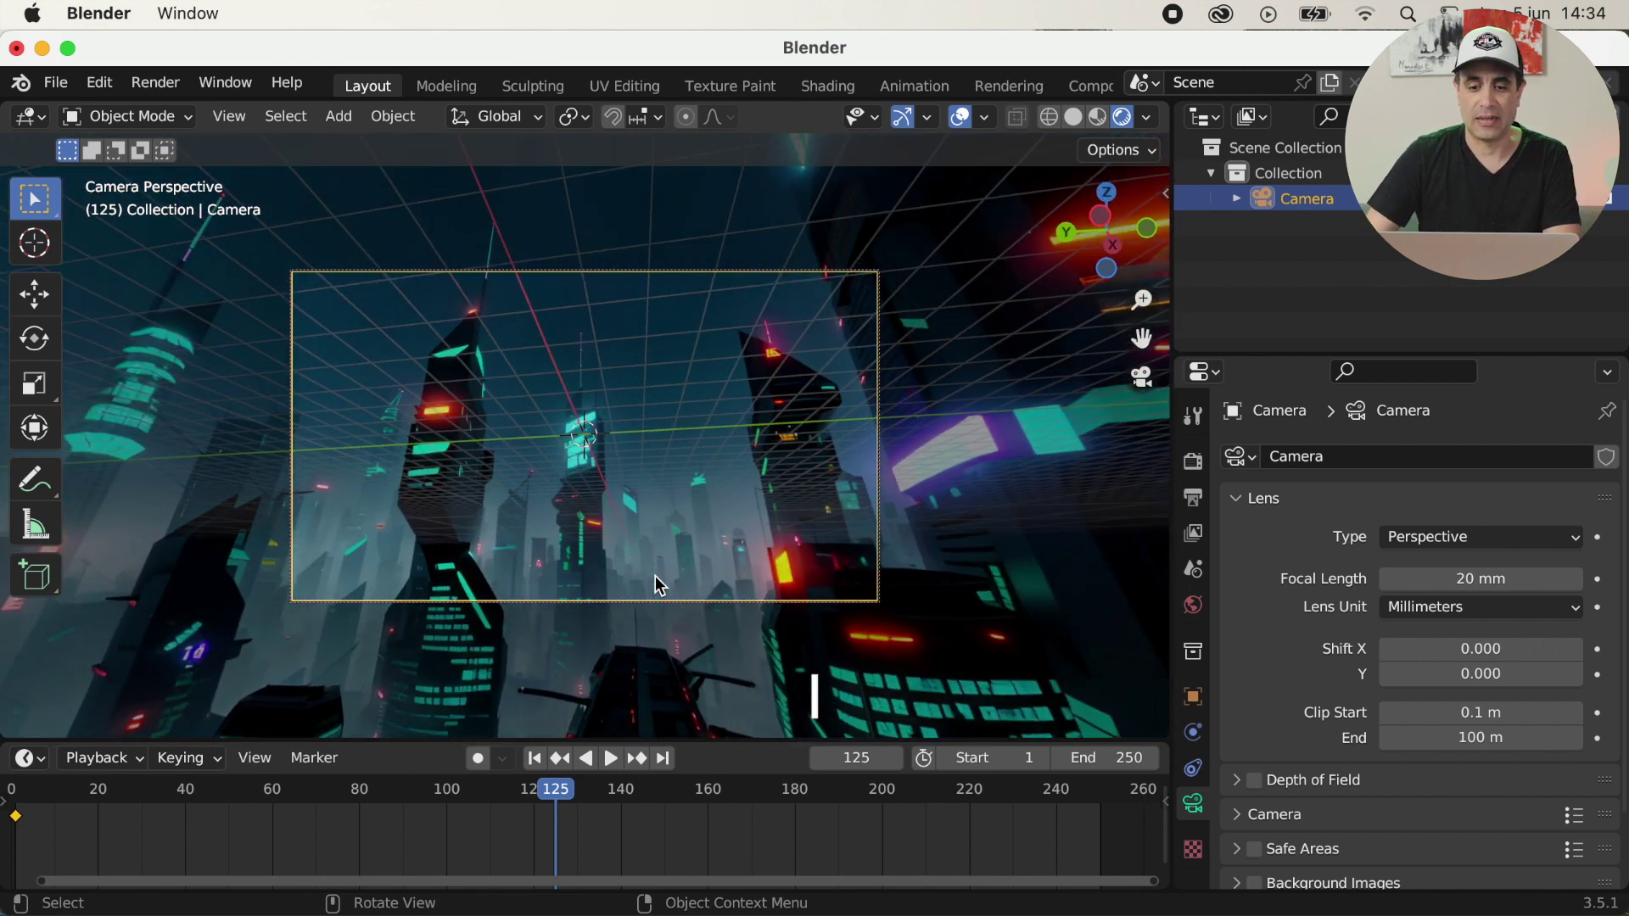
scroll(660, 585, "left", 3)
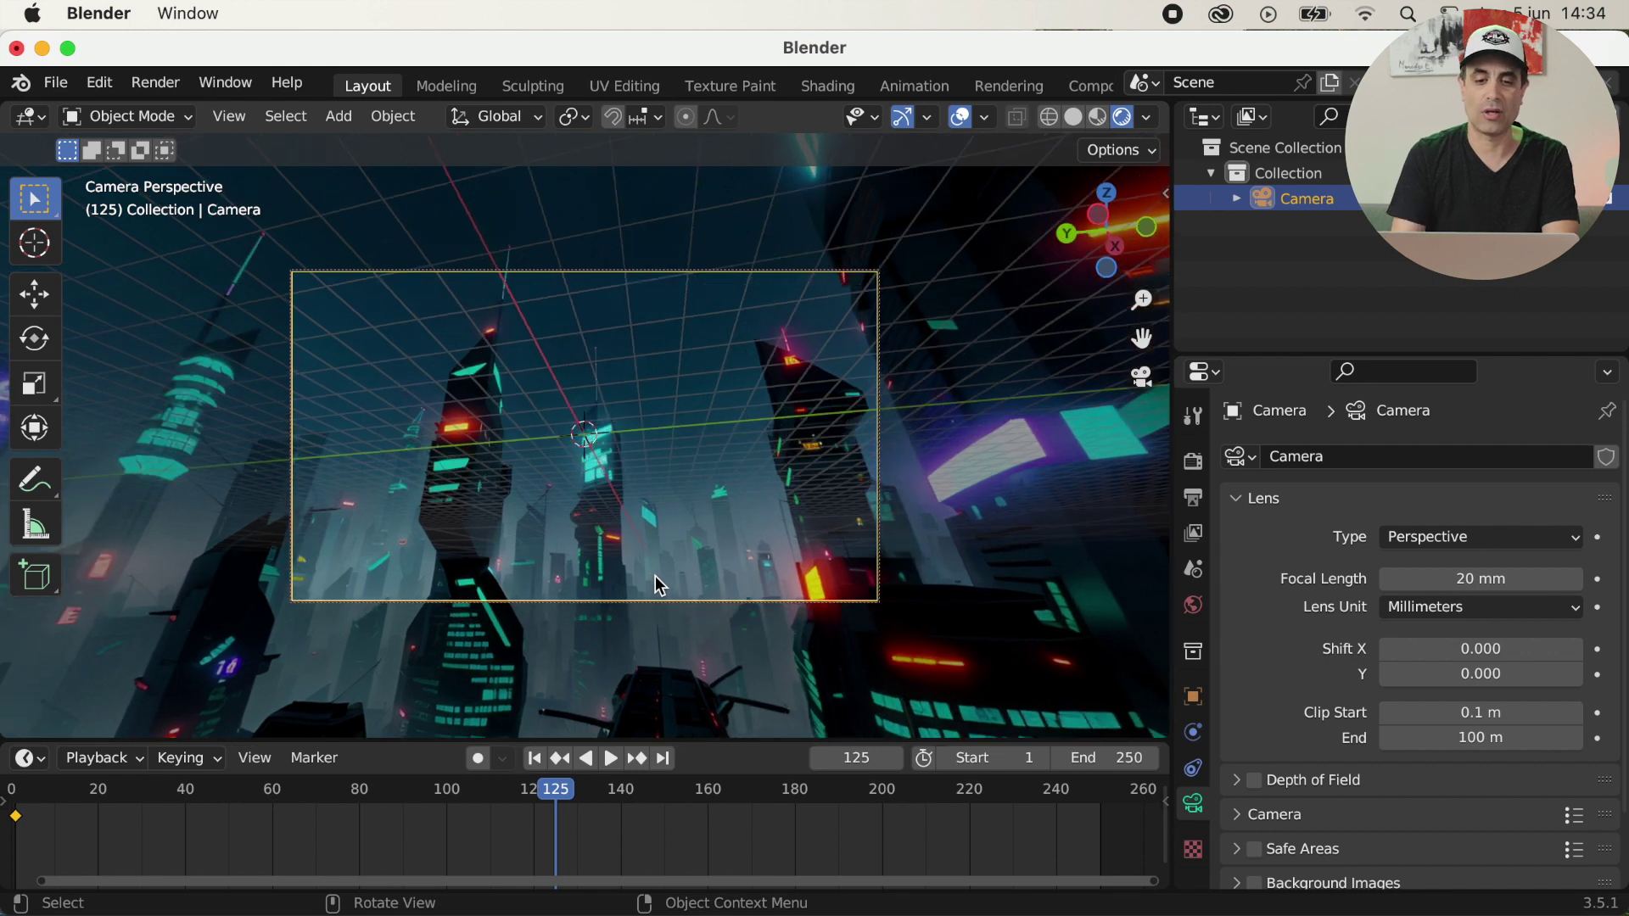
key("i")
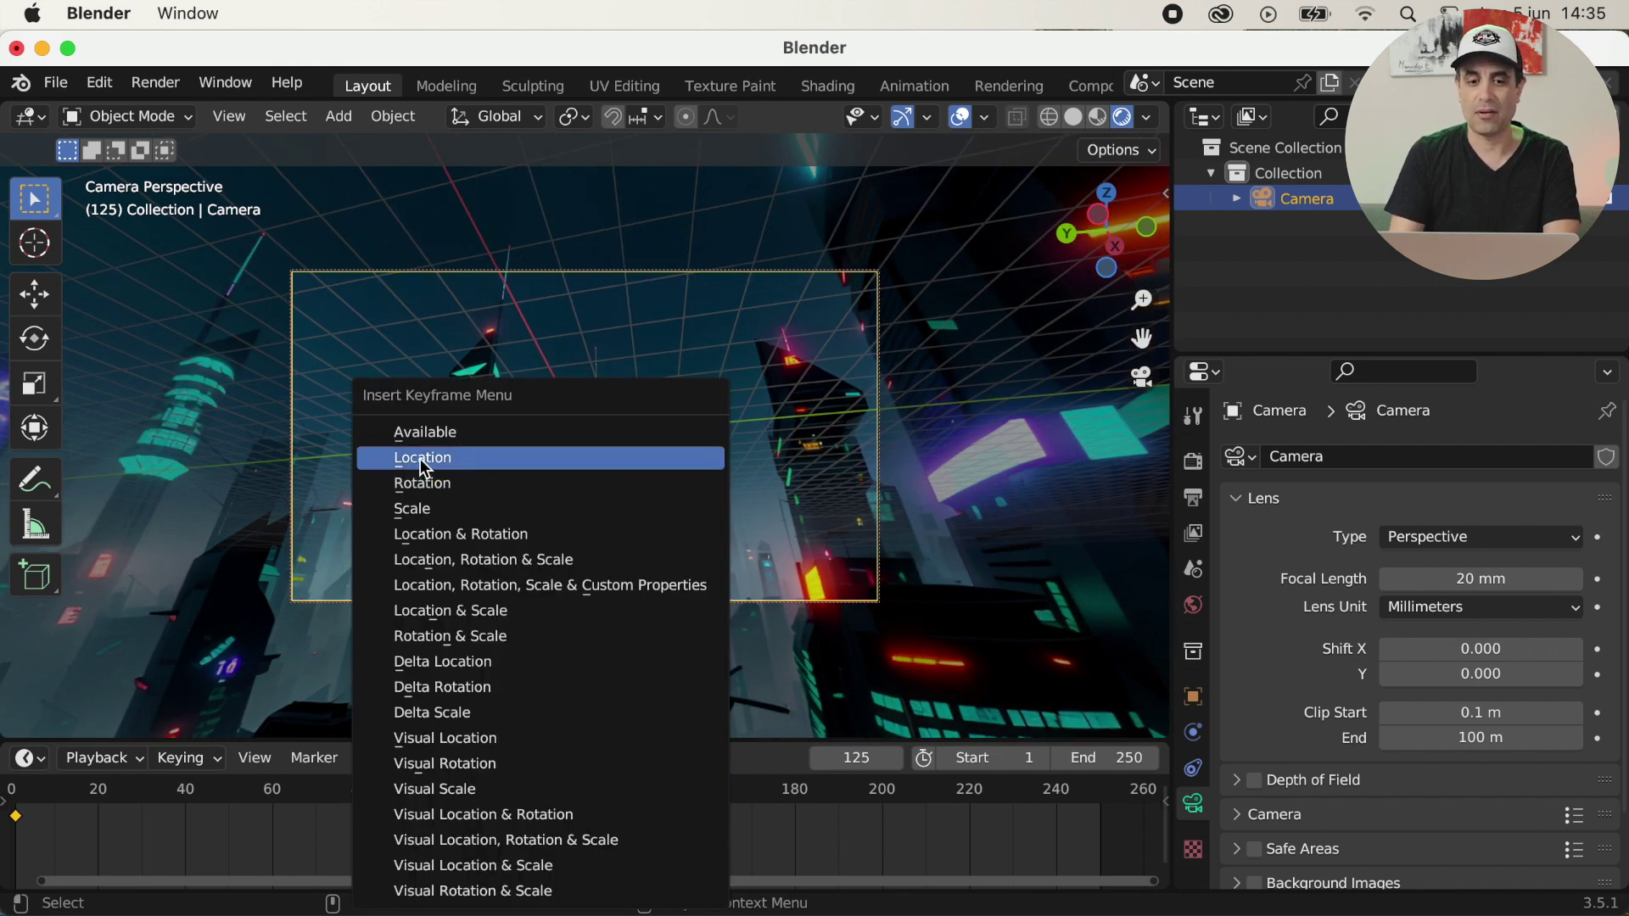
left_click(421, 458)
key("i")
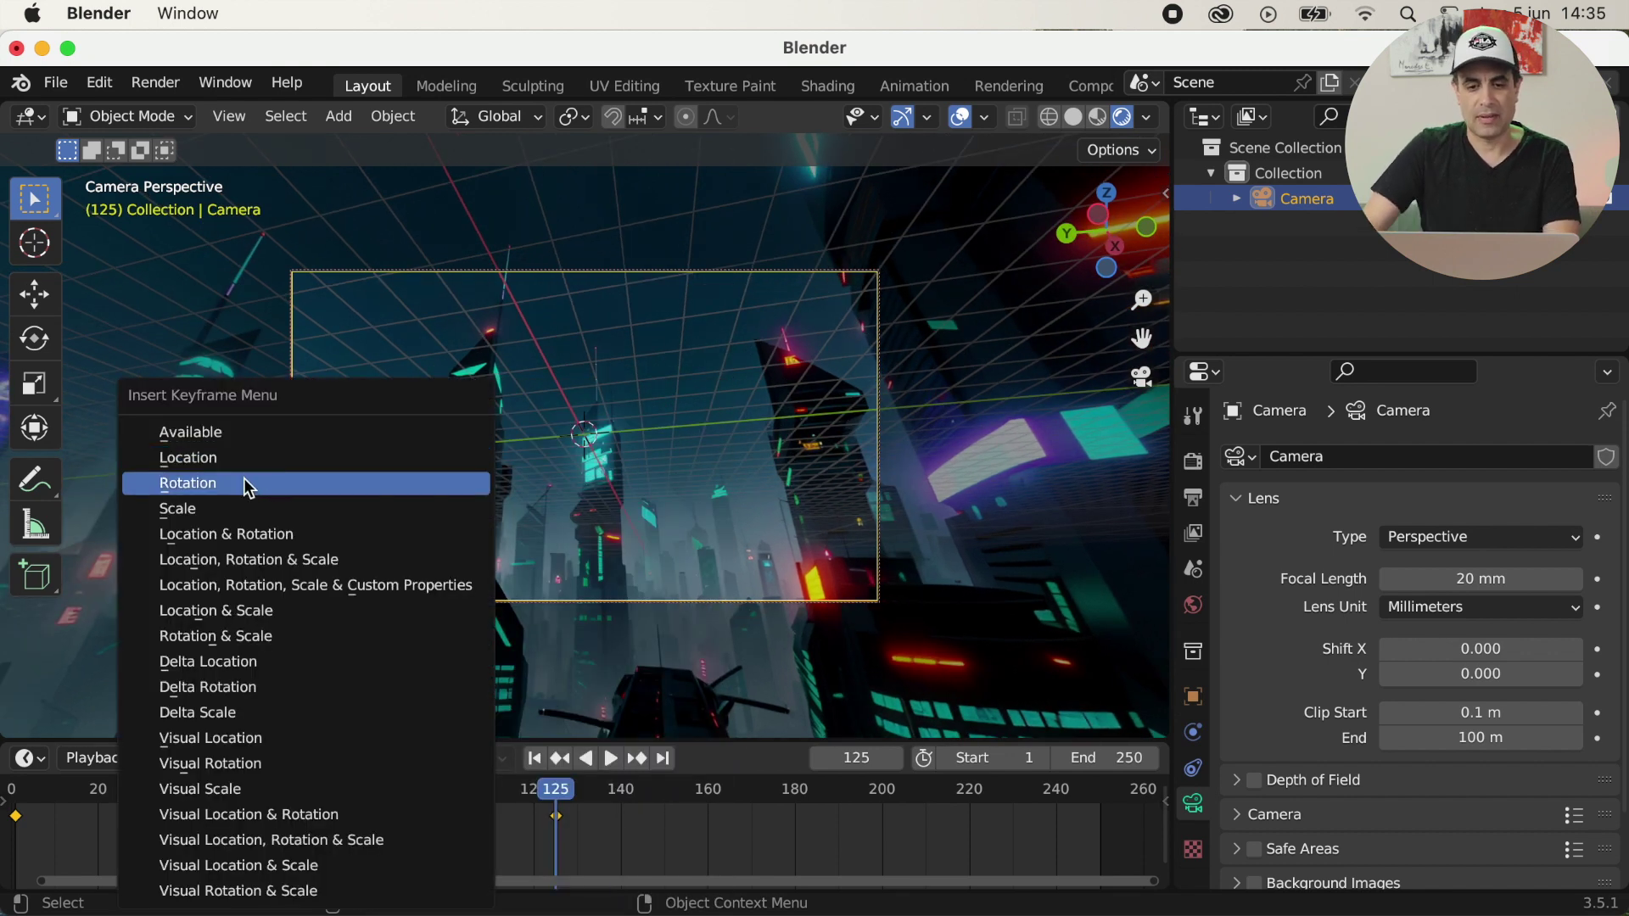
left_click(244, 484)
- Keyframe the camera at frame 131 and move on to frame 197
left_click(584, 798)
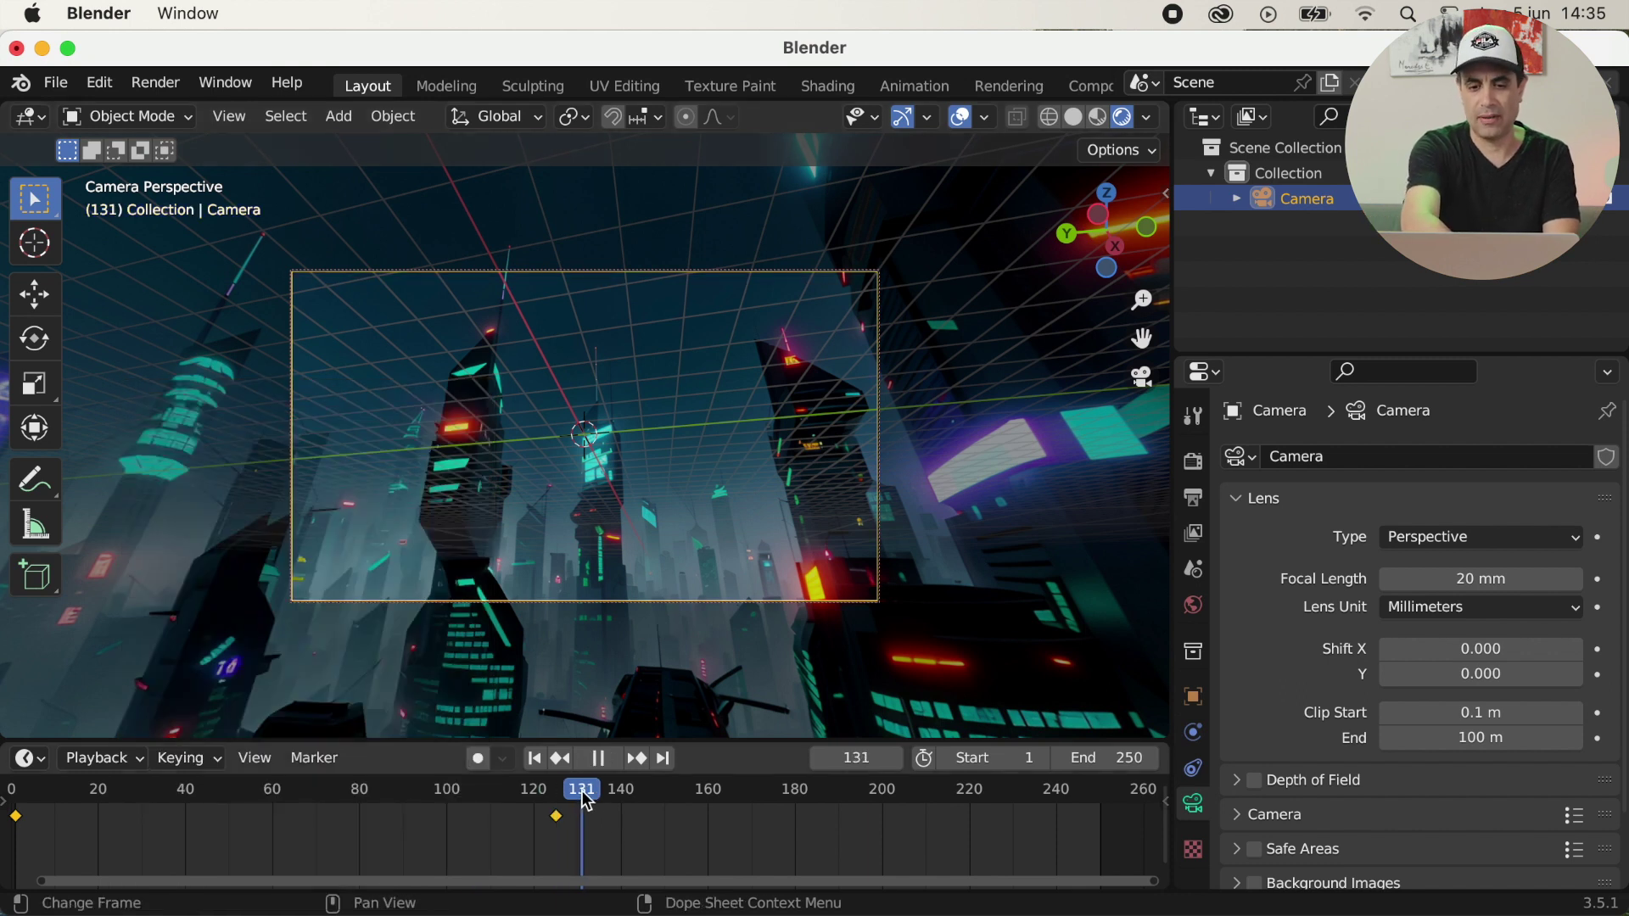
key("i")
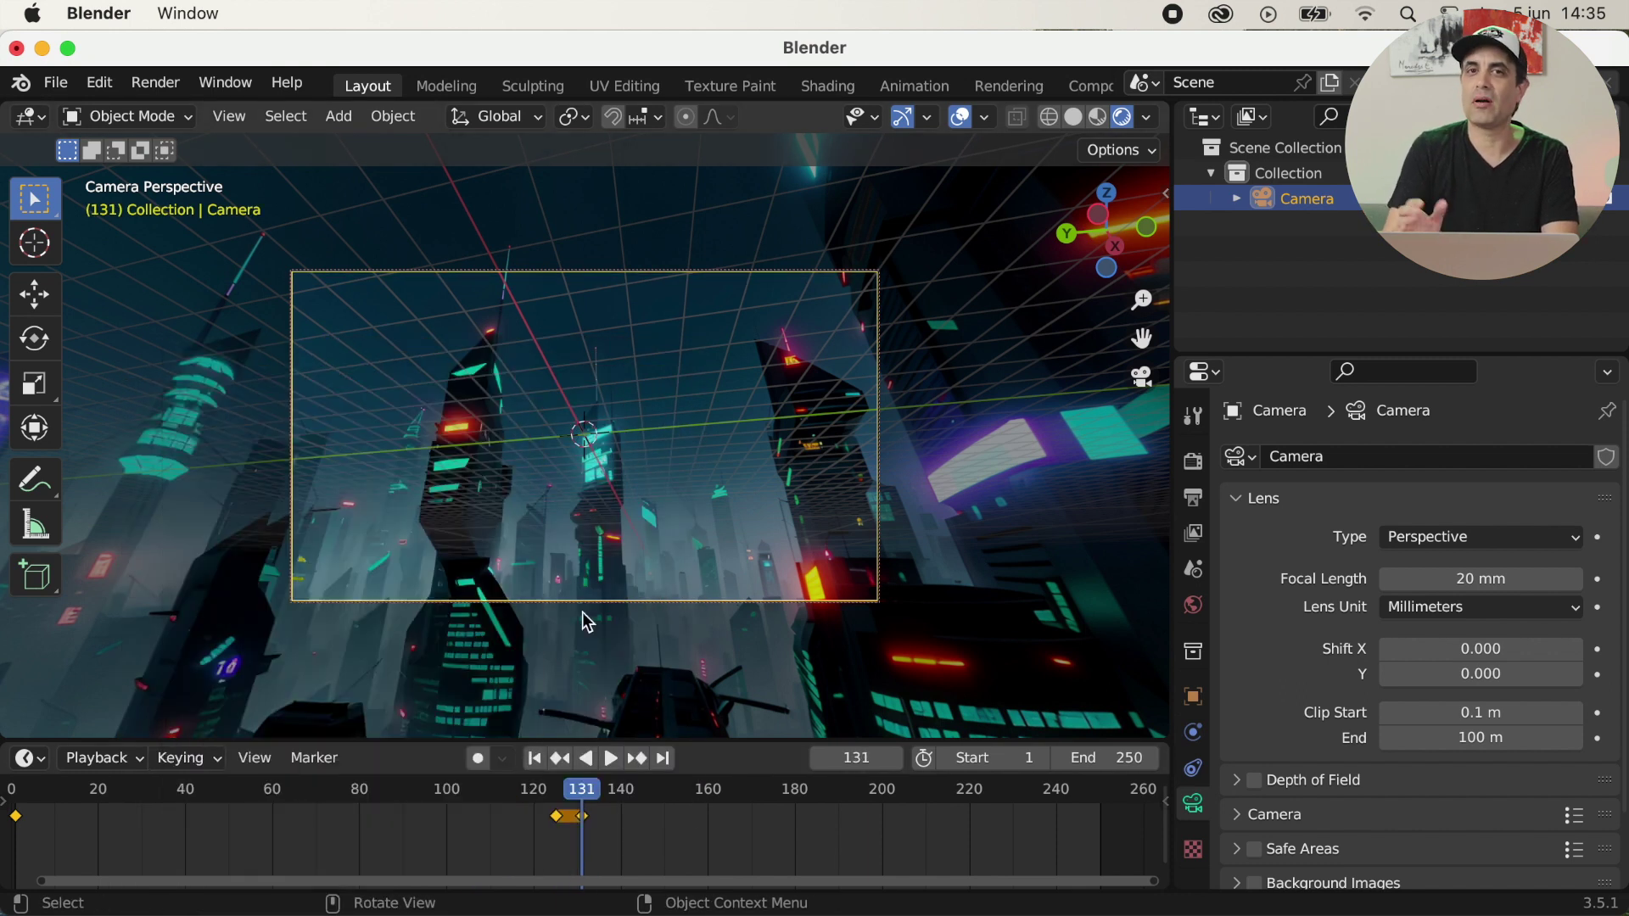
left_click(788, 810)
key("space")
- Tilt the camera at frame 197 and keyframe its rotation
scroll(696, 523, "down", 5)
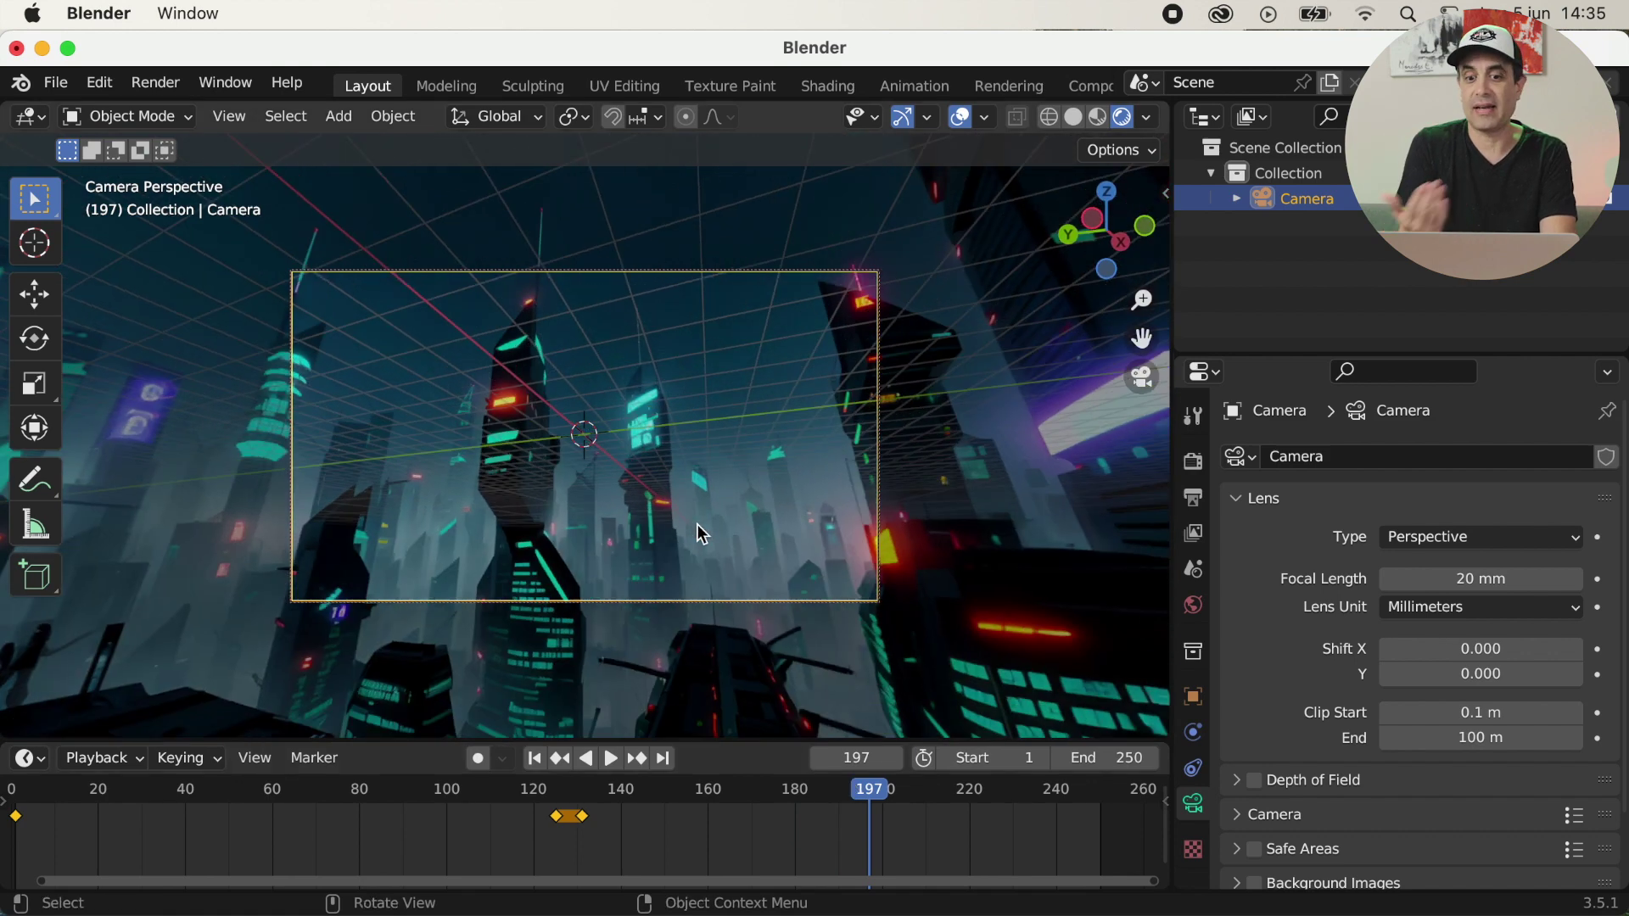
scroll(696, 523, "down", 5)
scroll(696, 523, "up", 5)
scroll(696, 523, "up", 5)
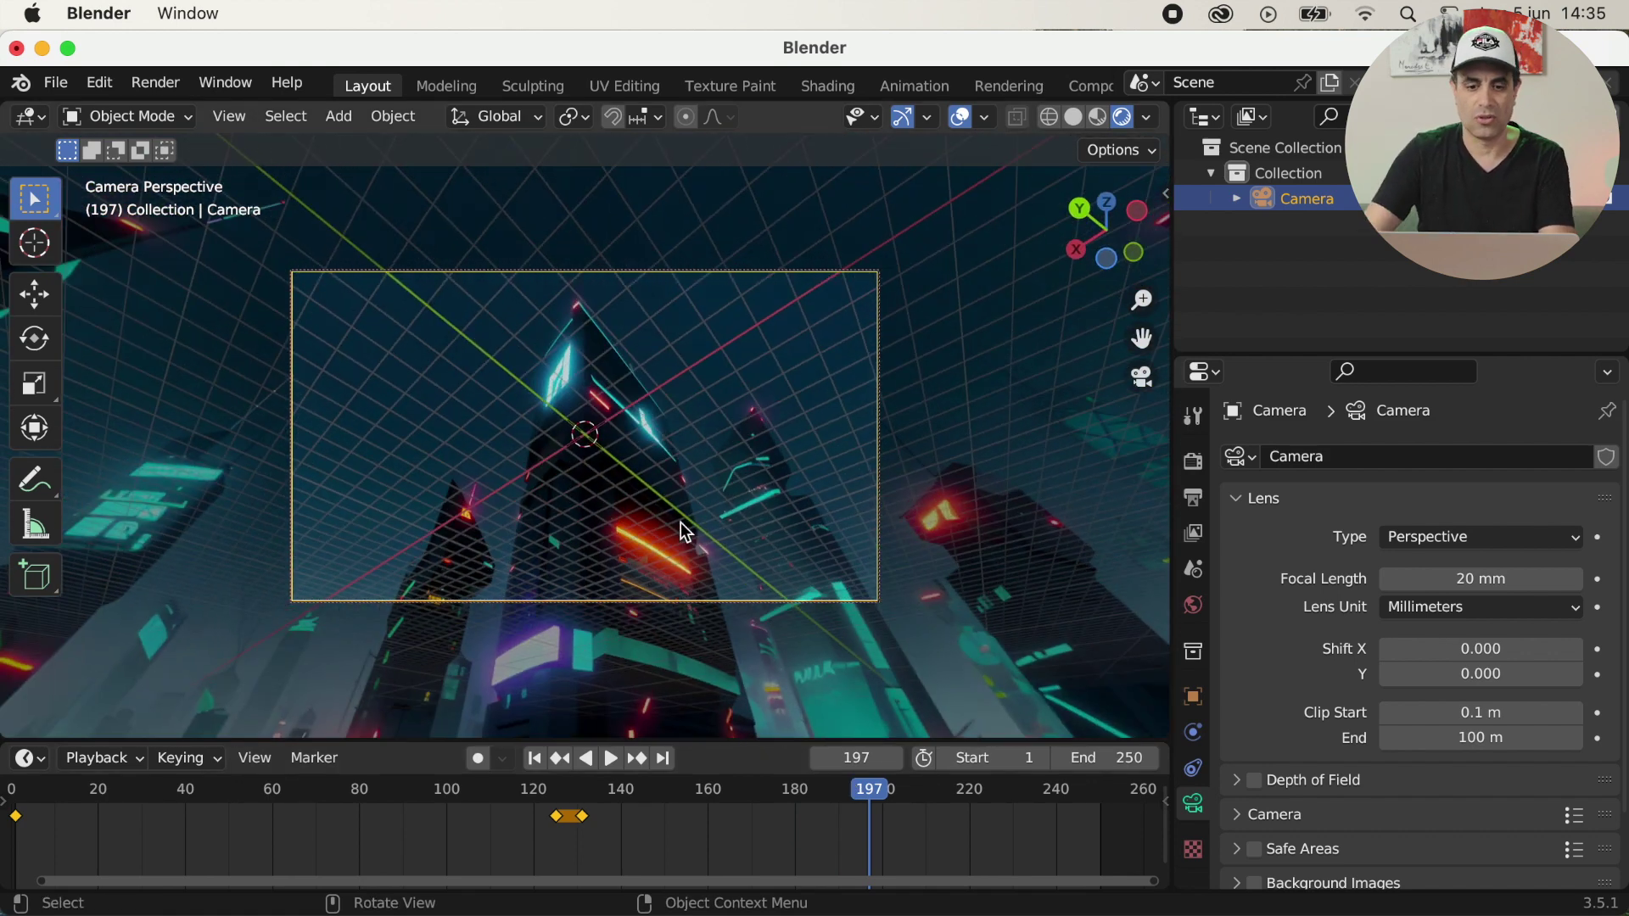
key("r")
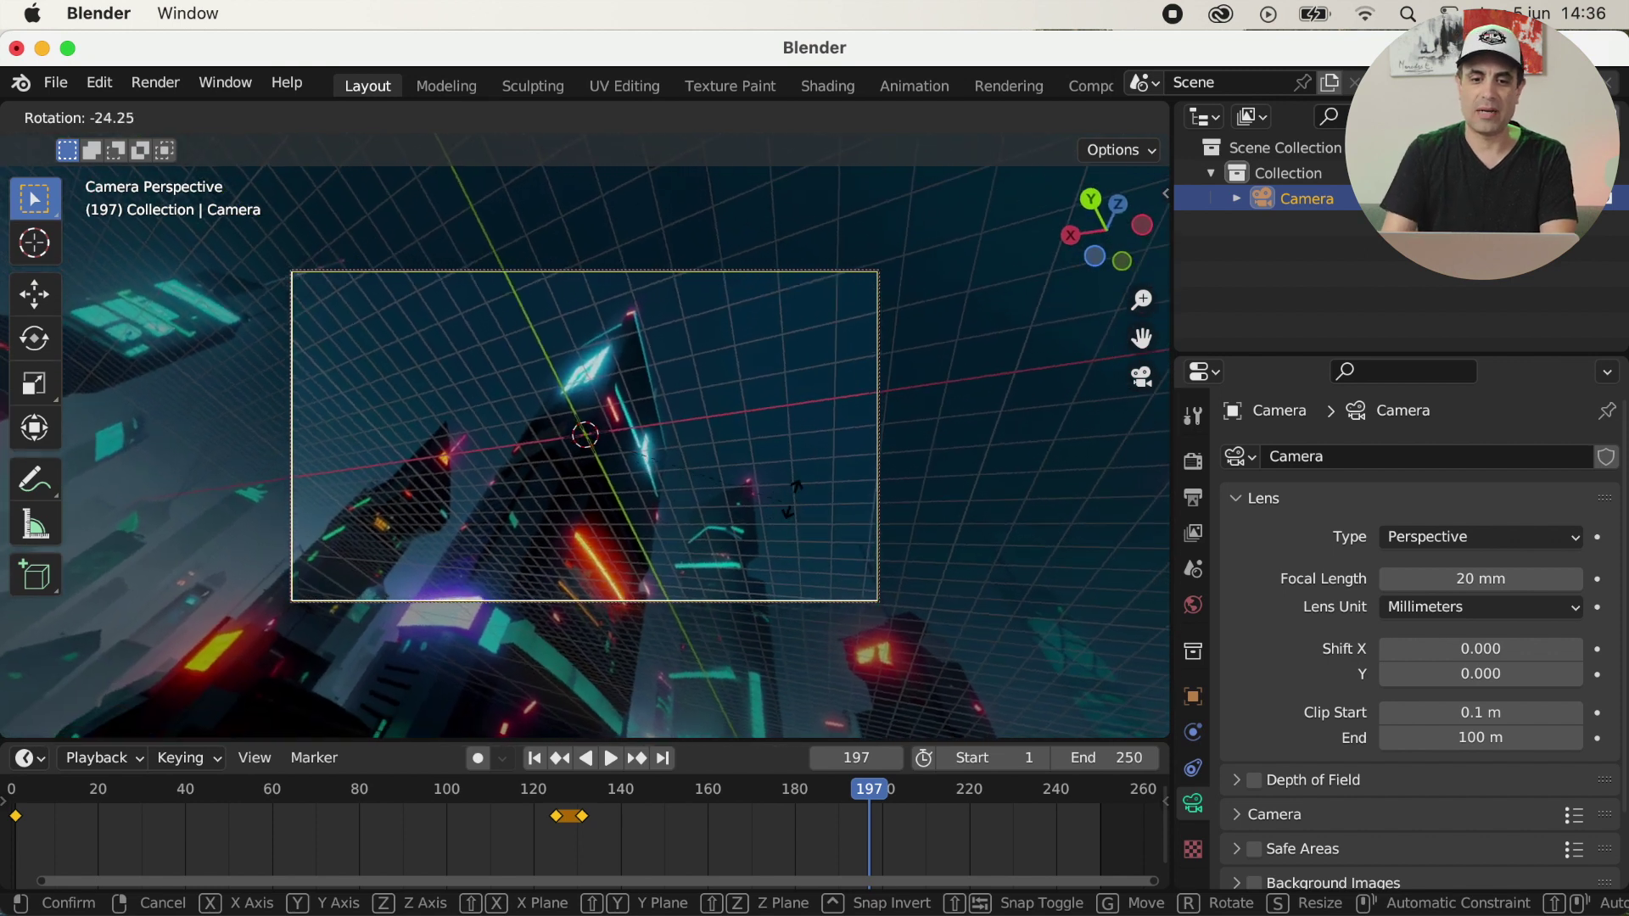
left_click(967, 403)
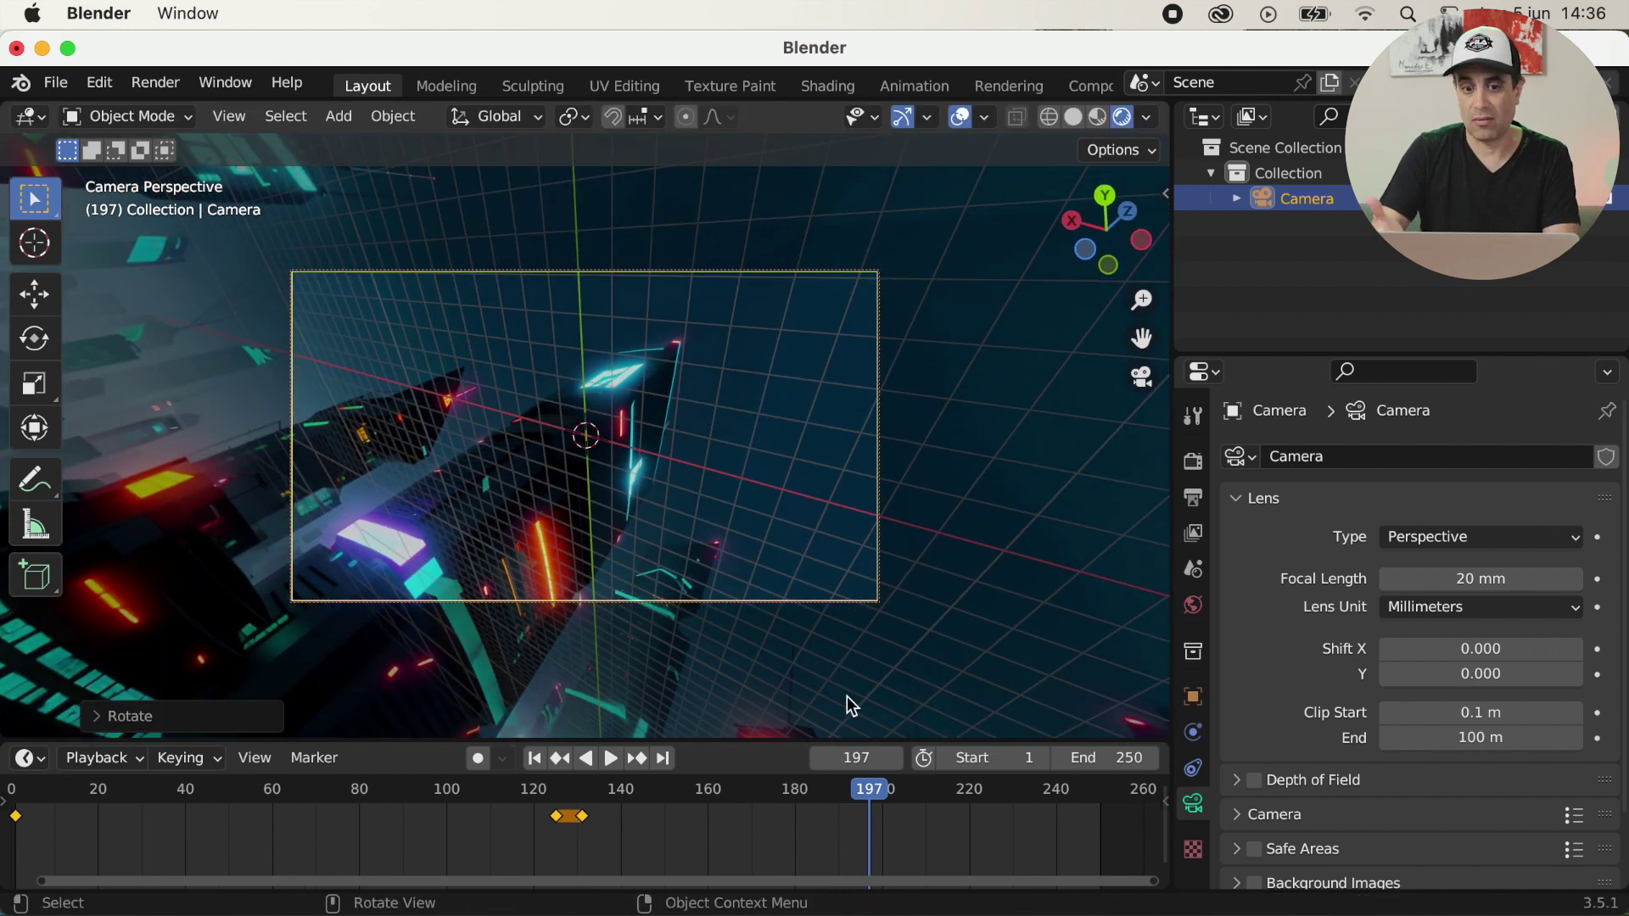
key("i")
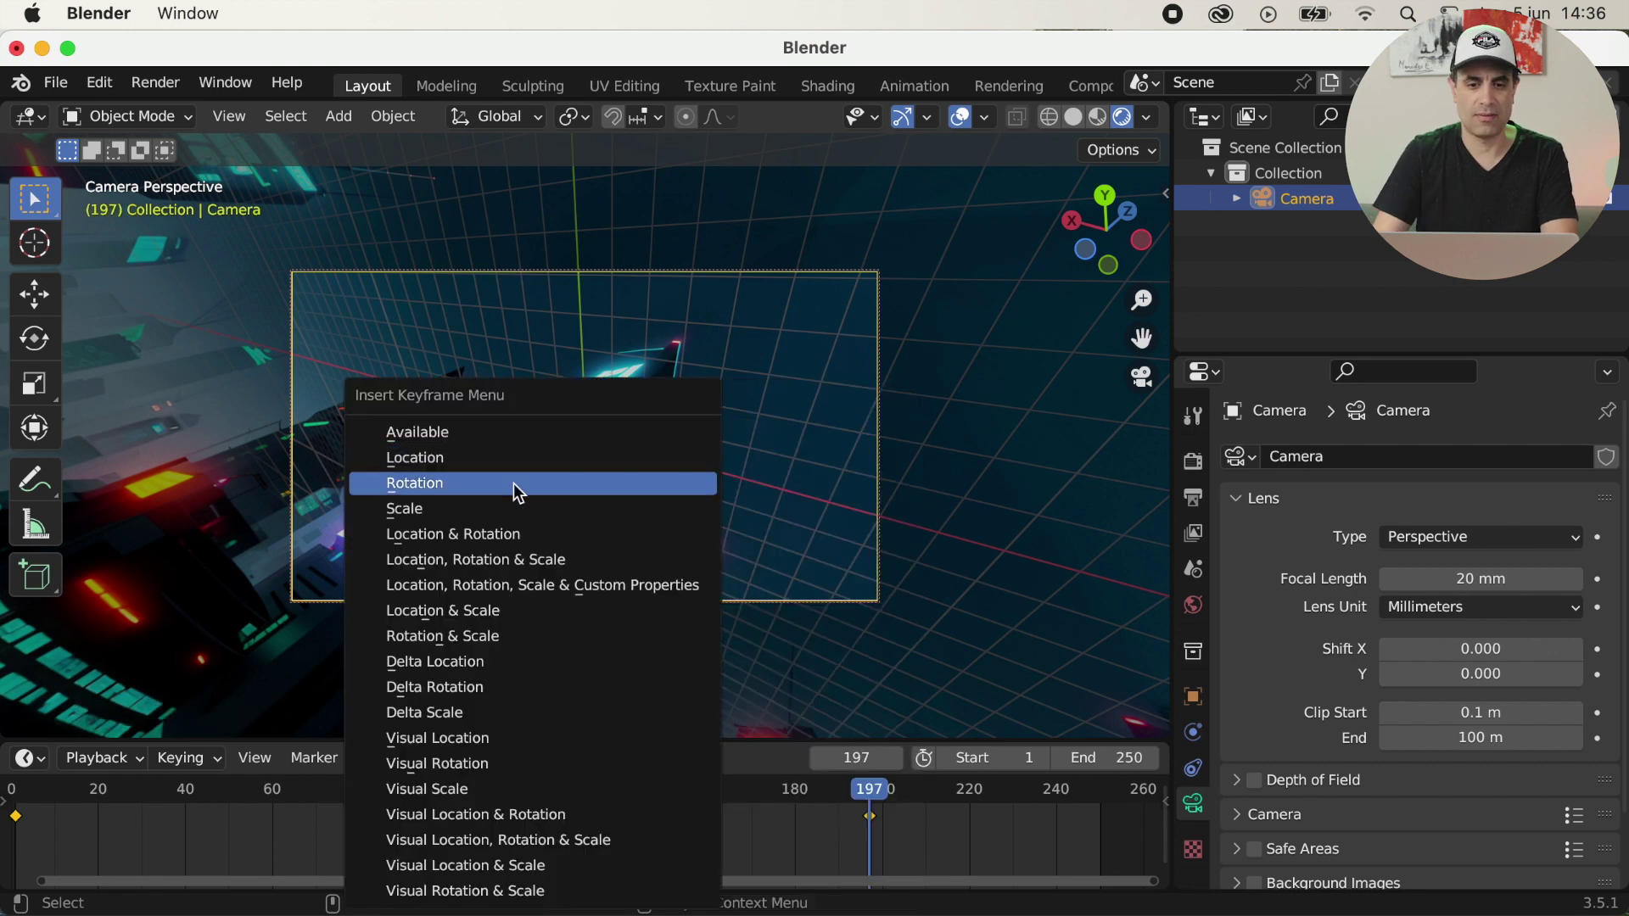
left_click(513, 484)
- Turn the camera at frame 231 and extend the animation end to frame 350
left_click_drag(870, 791, 991, 790)
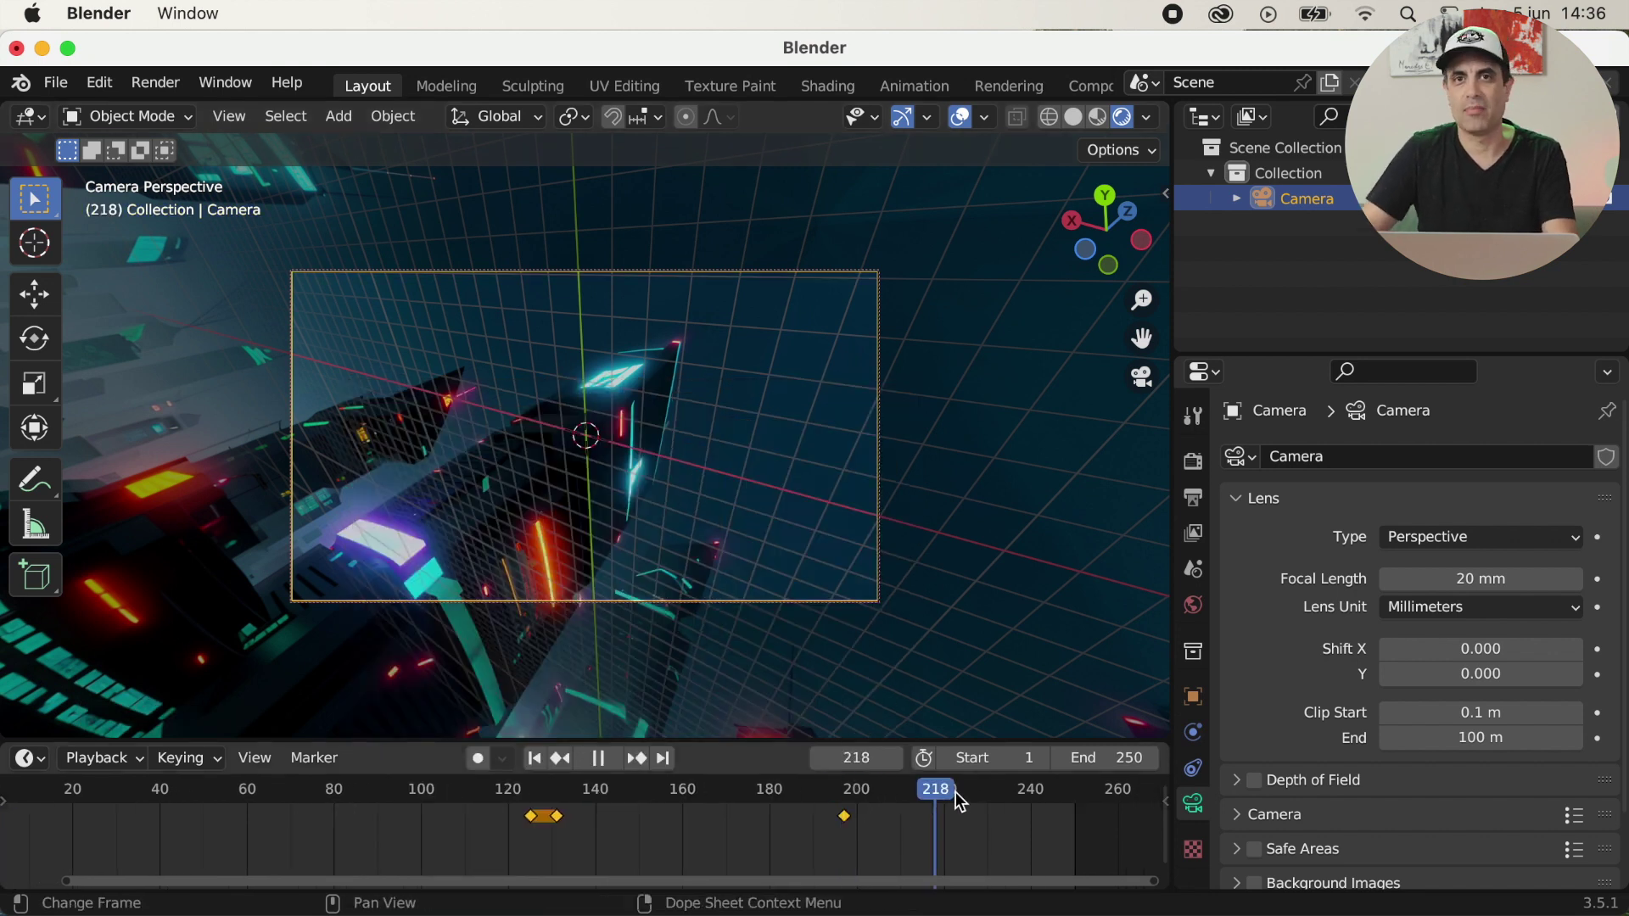
key("r")
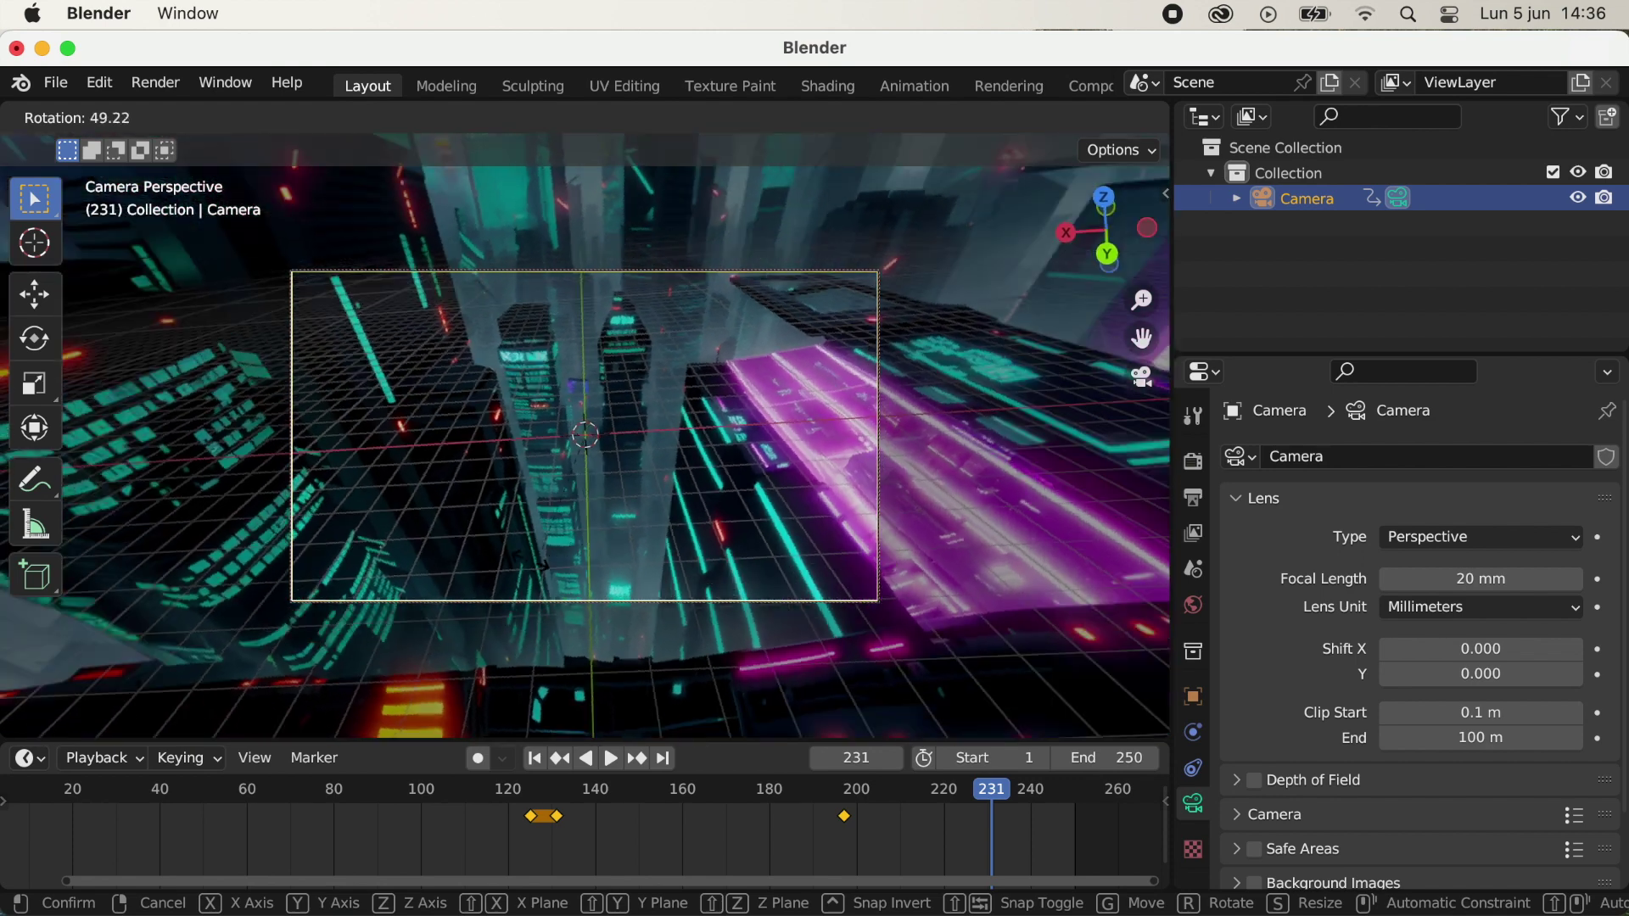
left_click(353, 461)
left_click_drag(1107, 758, 1137, 758)
- Rotate the camera by a smaller angle at frame 289 and keyframe its pose
left_click_drag(991, 789, 847, 789)
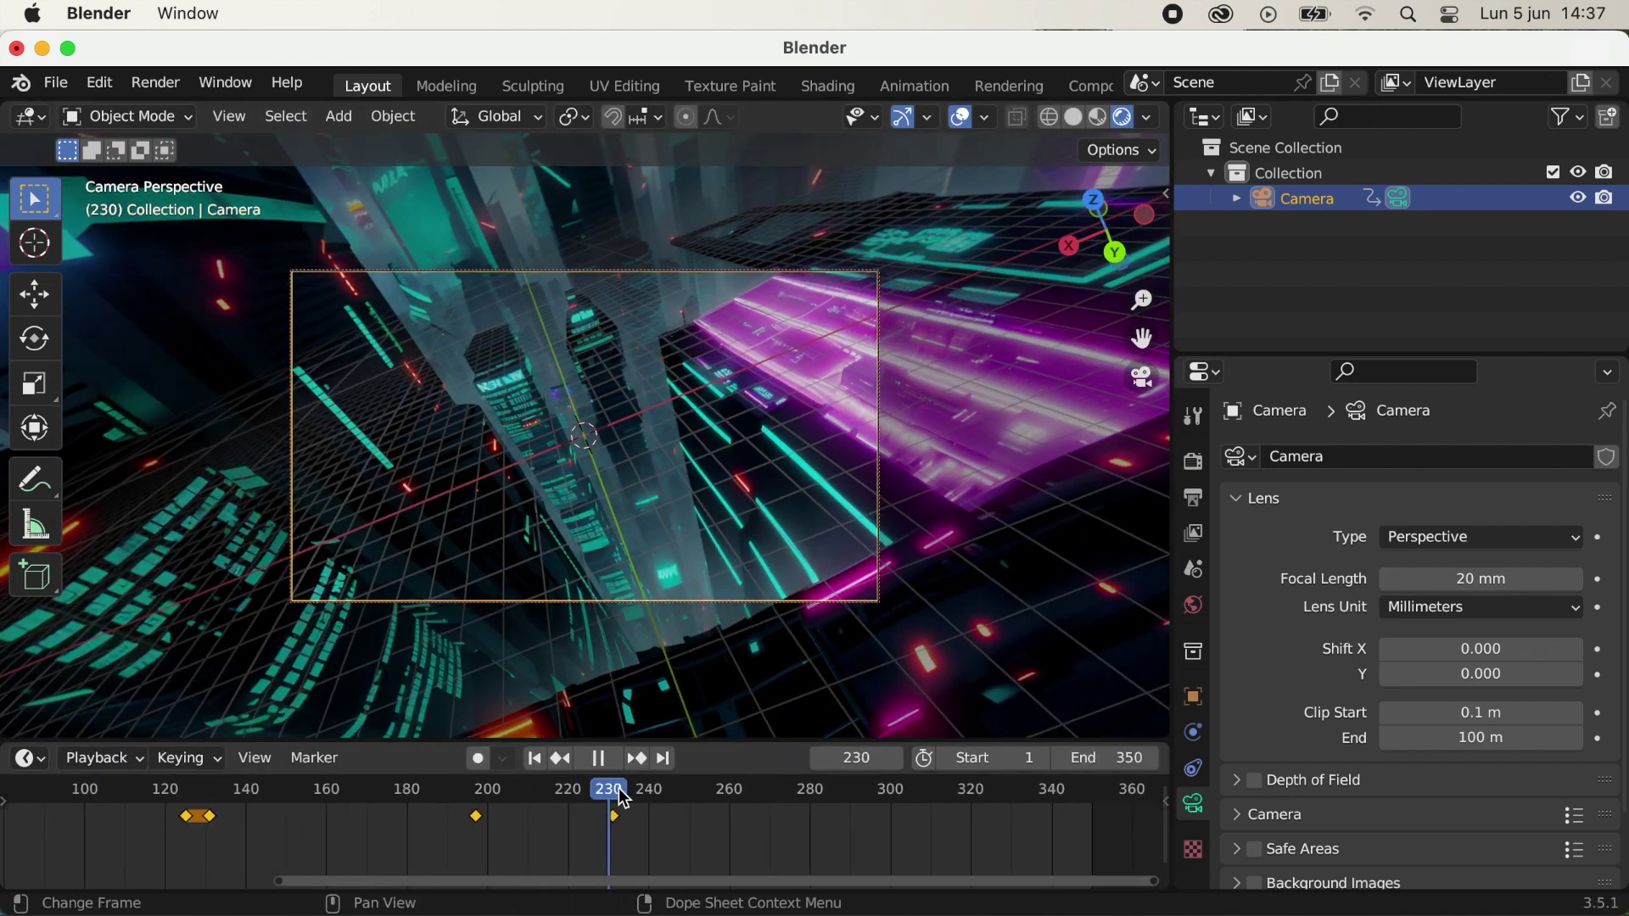
key("r")
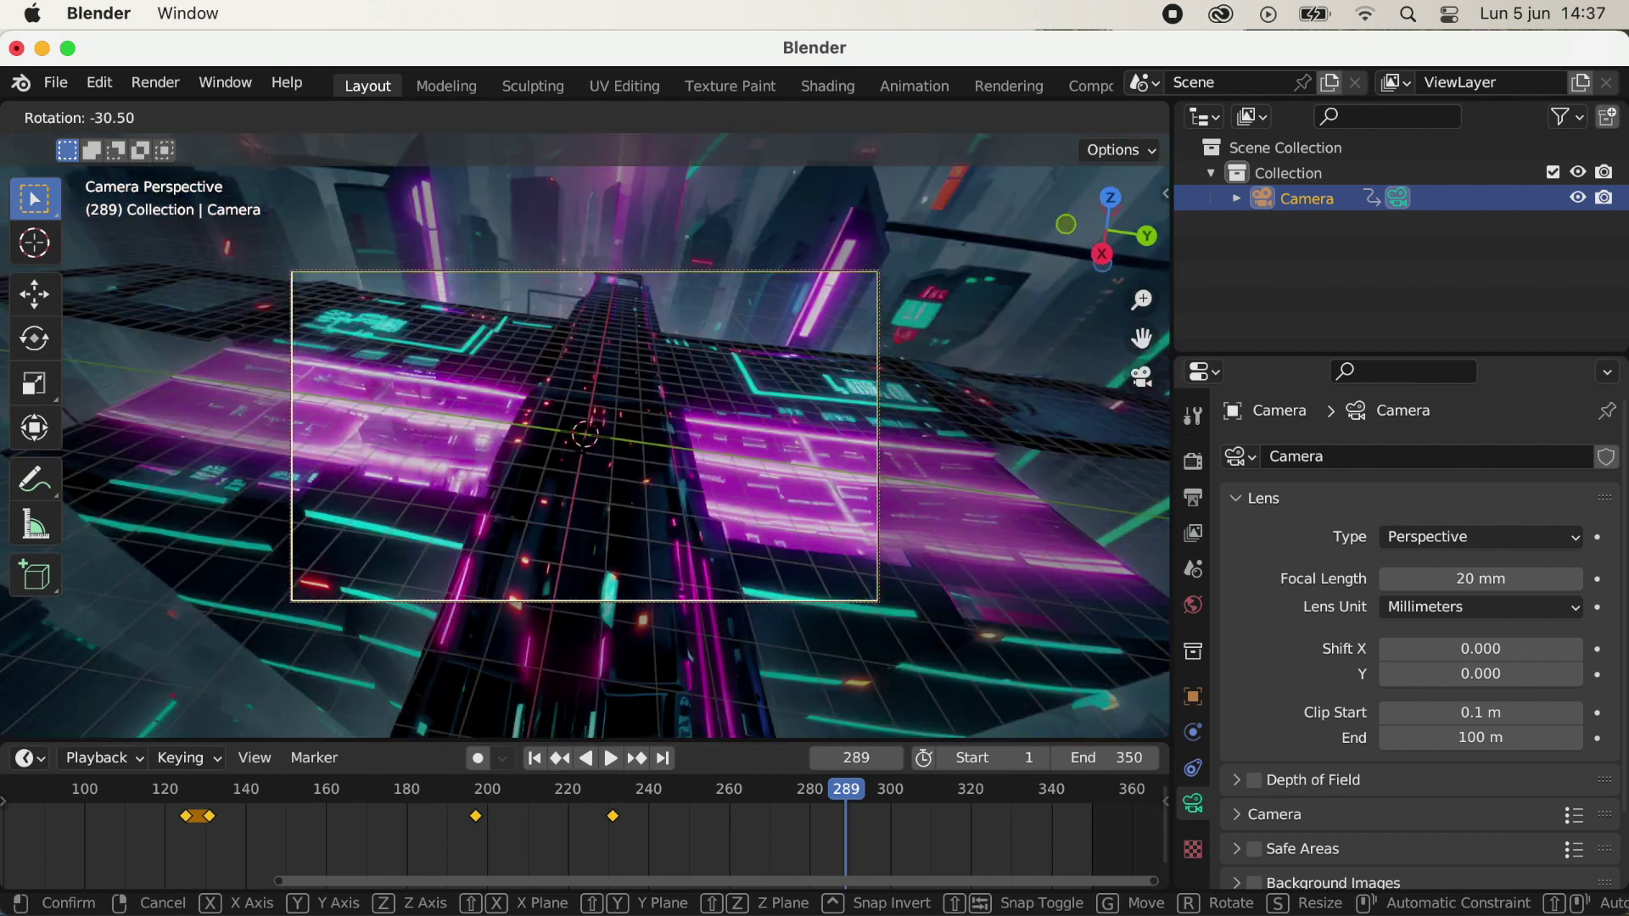
key("Return")
key("r")
key("Return")
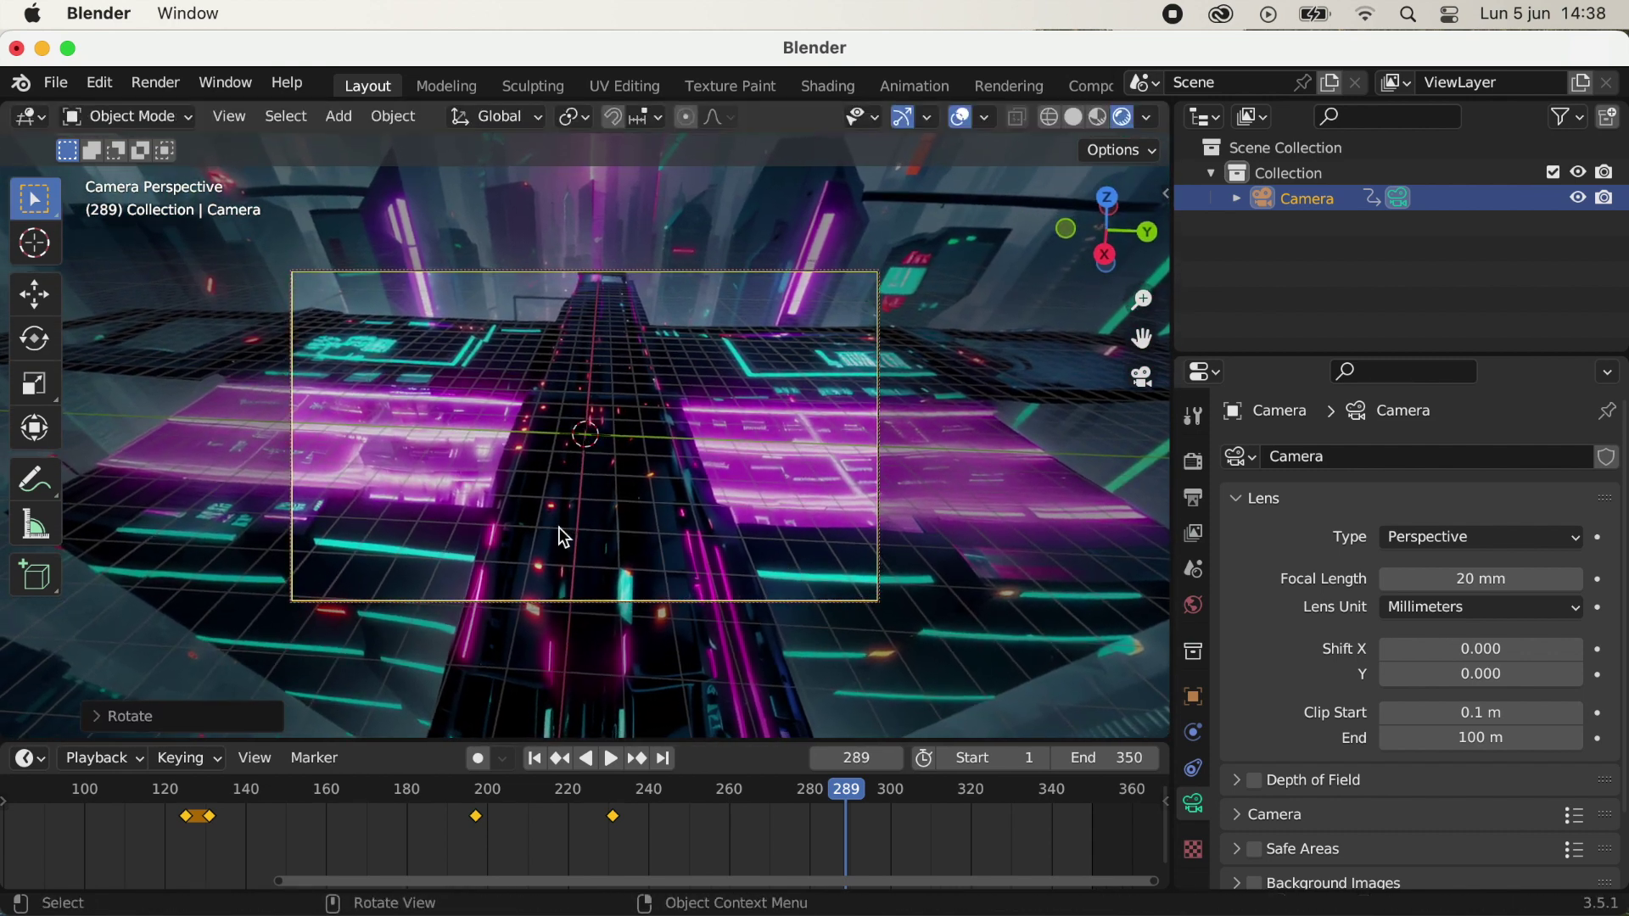
key("i")
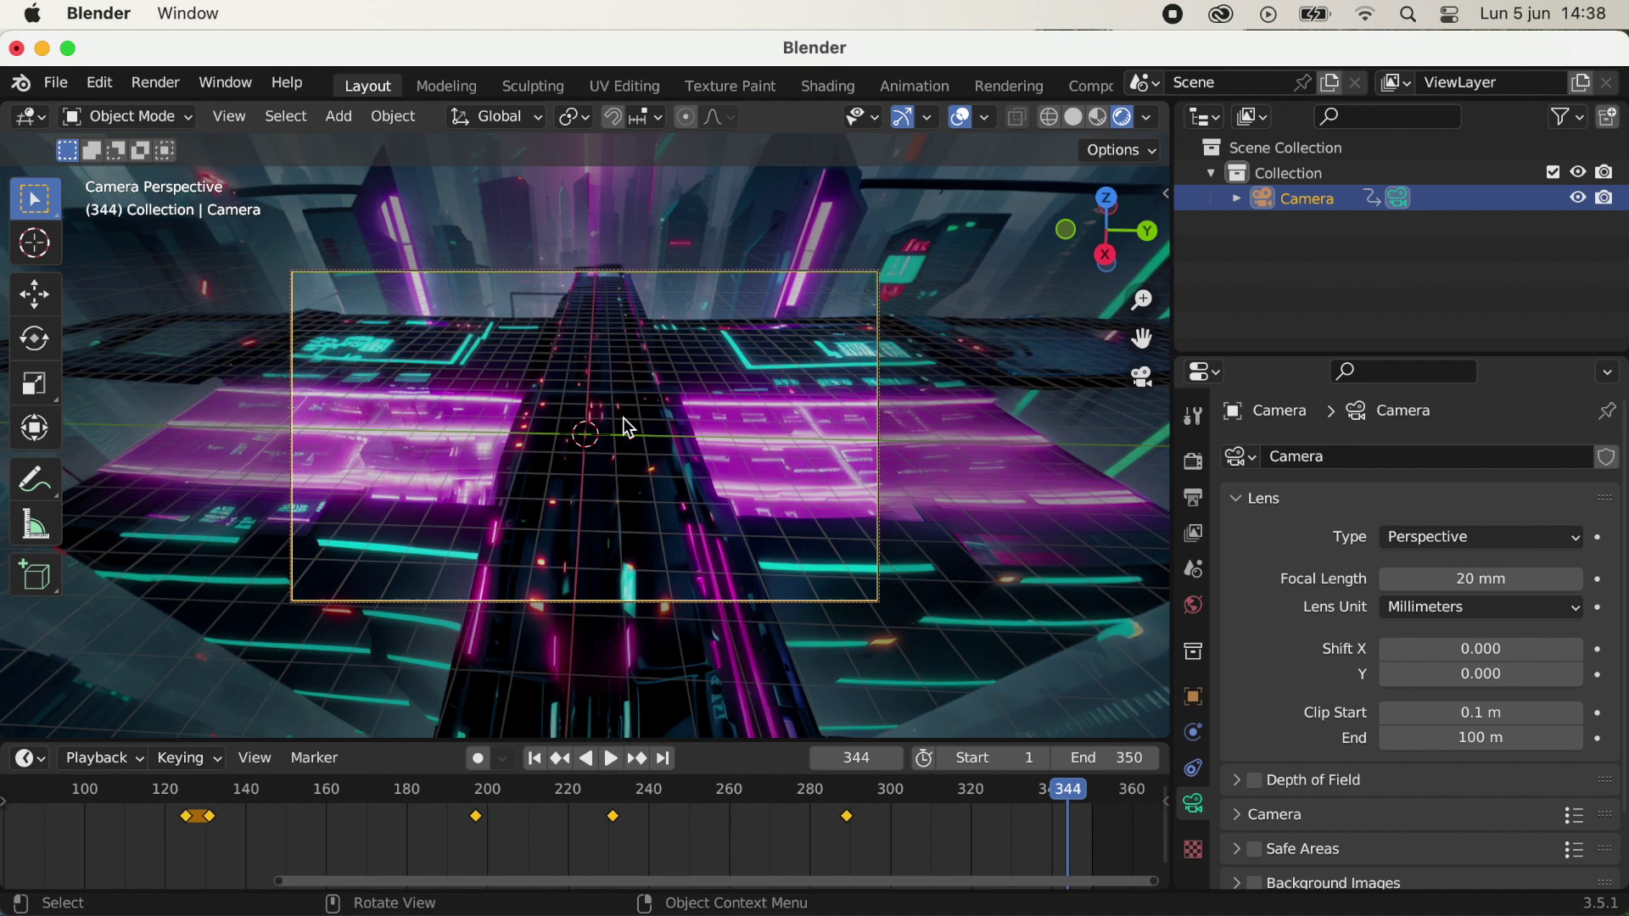
- Keyframe the camera at frame 344 and play back the flythrough
key("i")
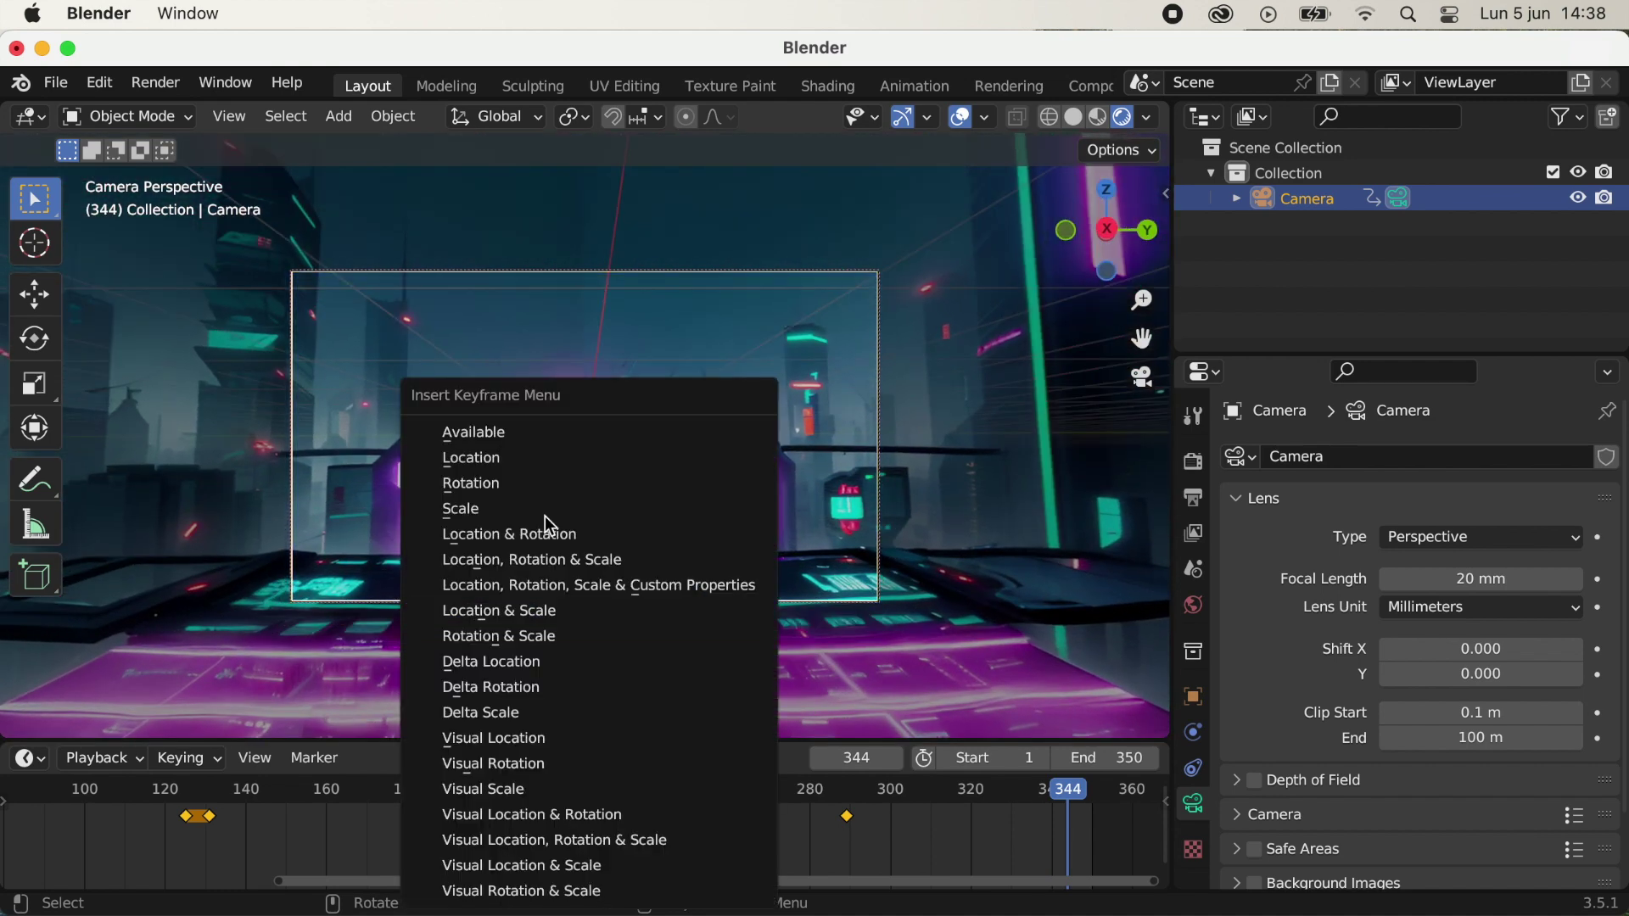
left_click(551, 531)
key("Home")
key("space")
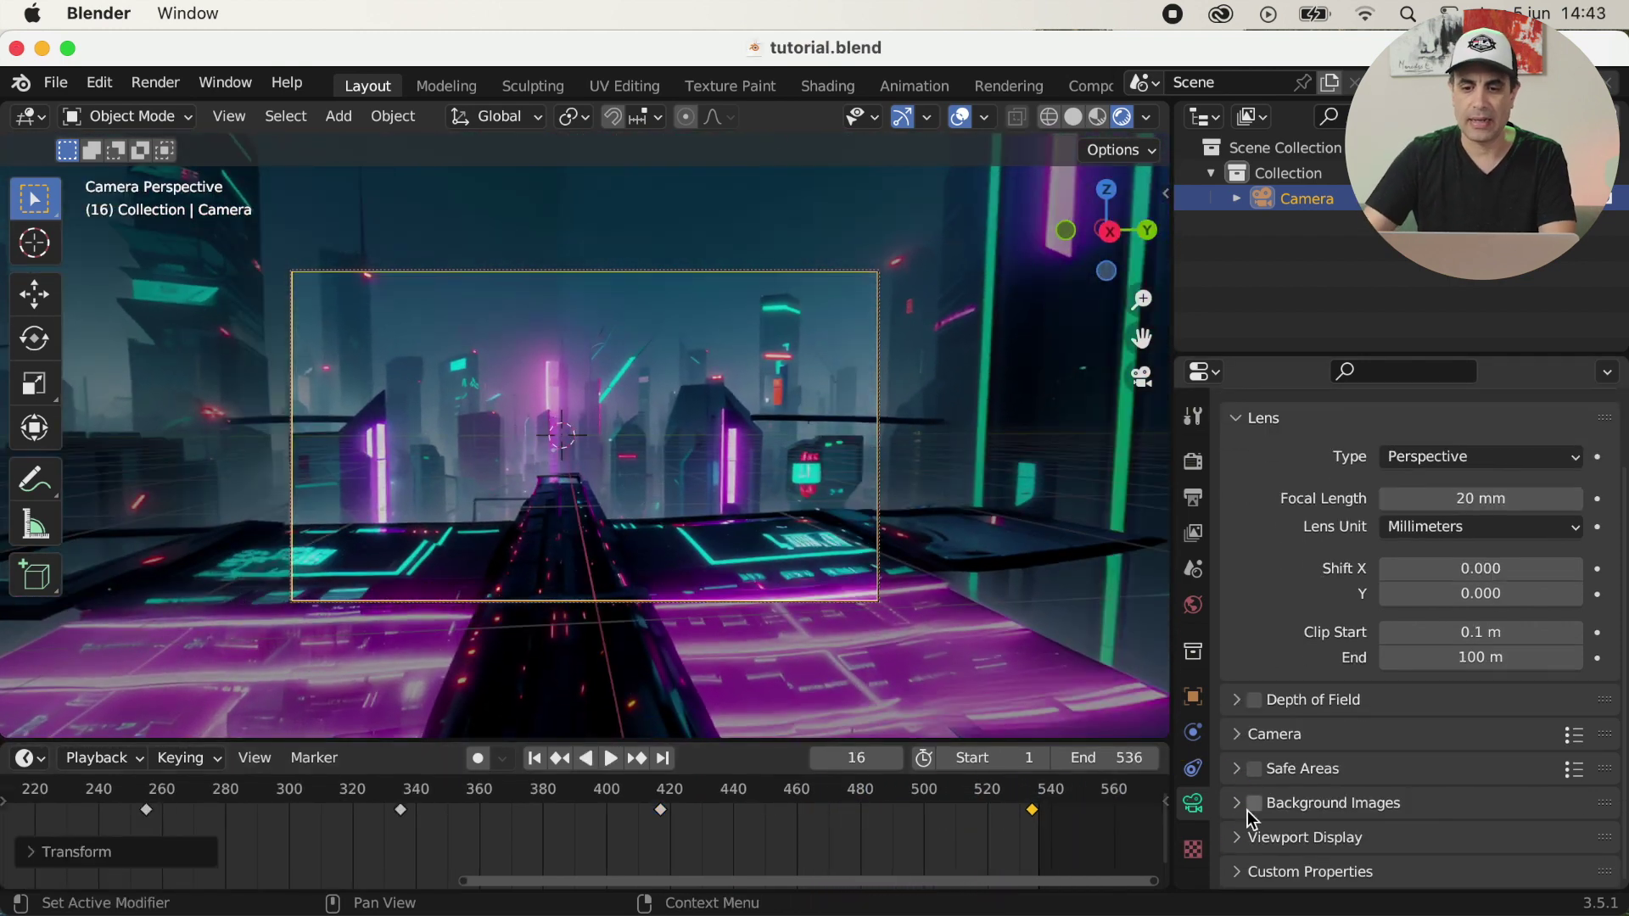
- Set the camera's Passepartout to 1.0 so everything outside the frame is dark
left_click(1239, 837)
scroll(1286, 649, "down", 5)
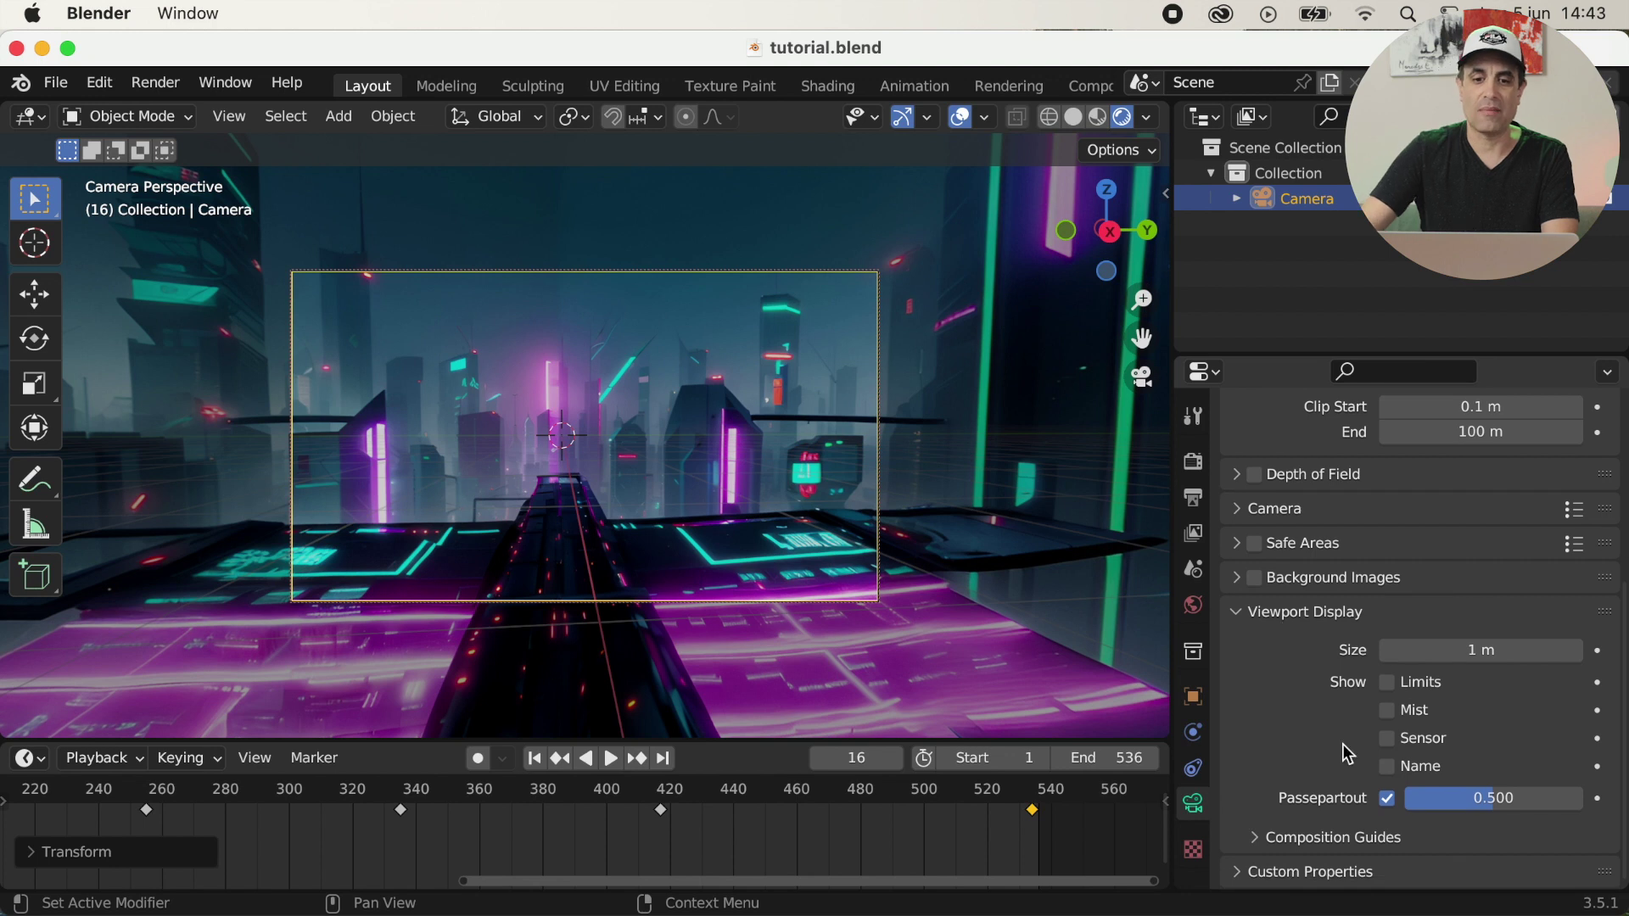
left_click_drag(1494, 799, 1586, 807)
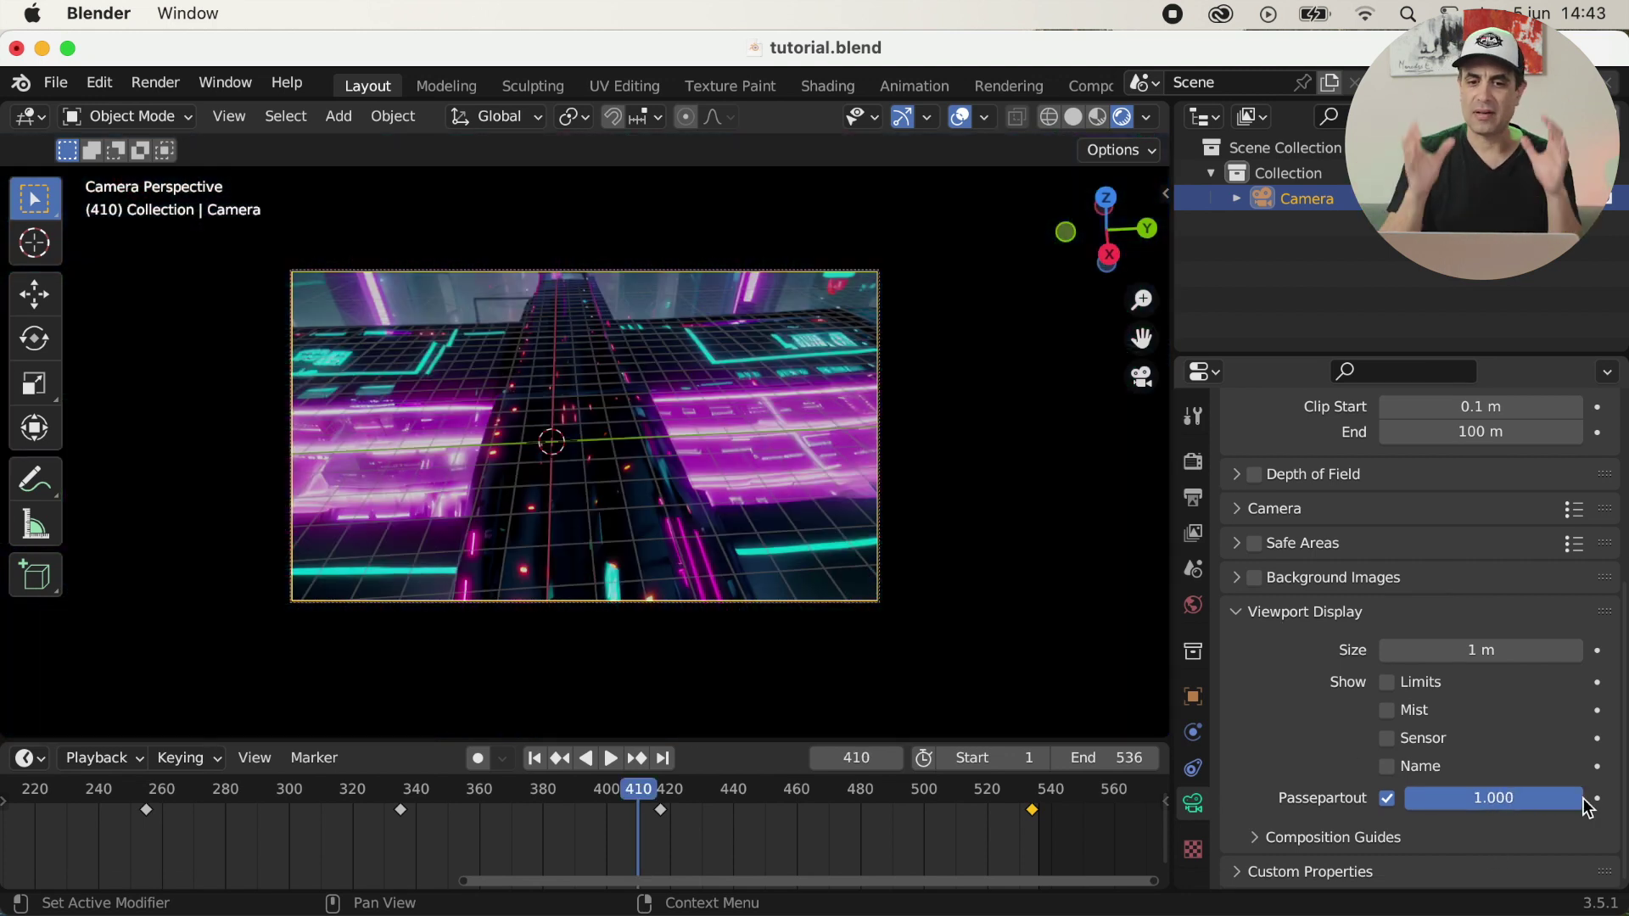
- Preview the flythrough, then show the Render and Output properties
key("space")
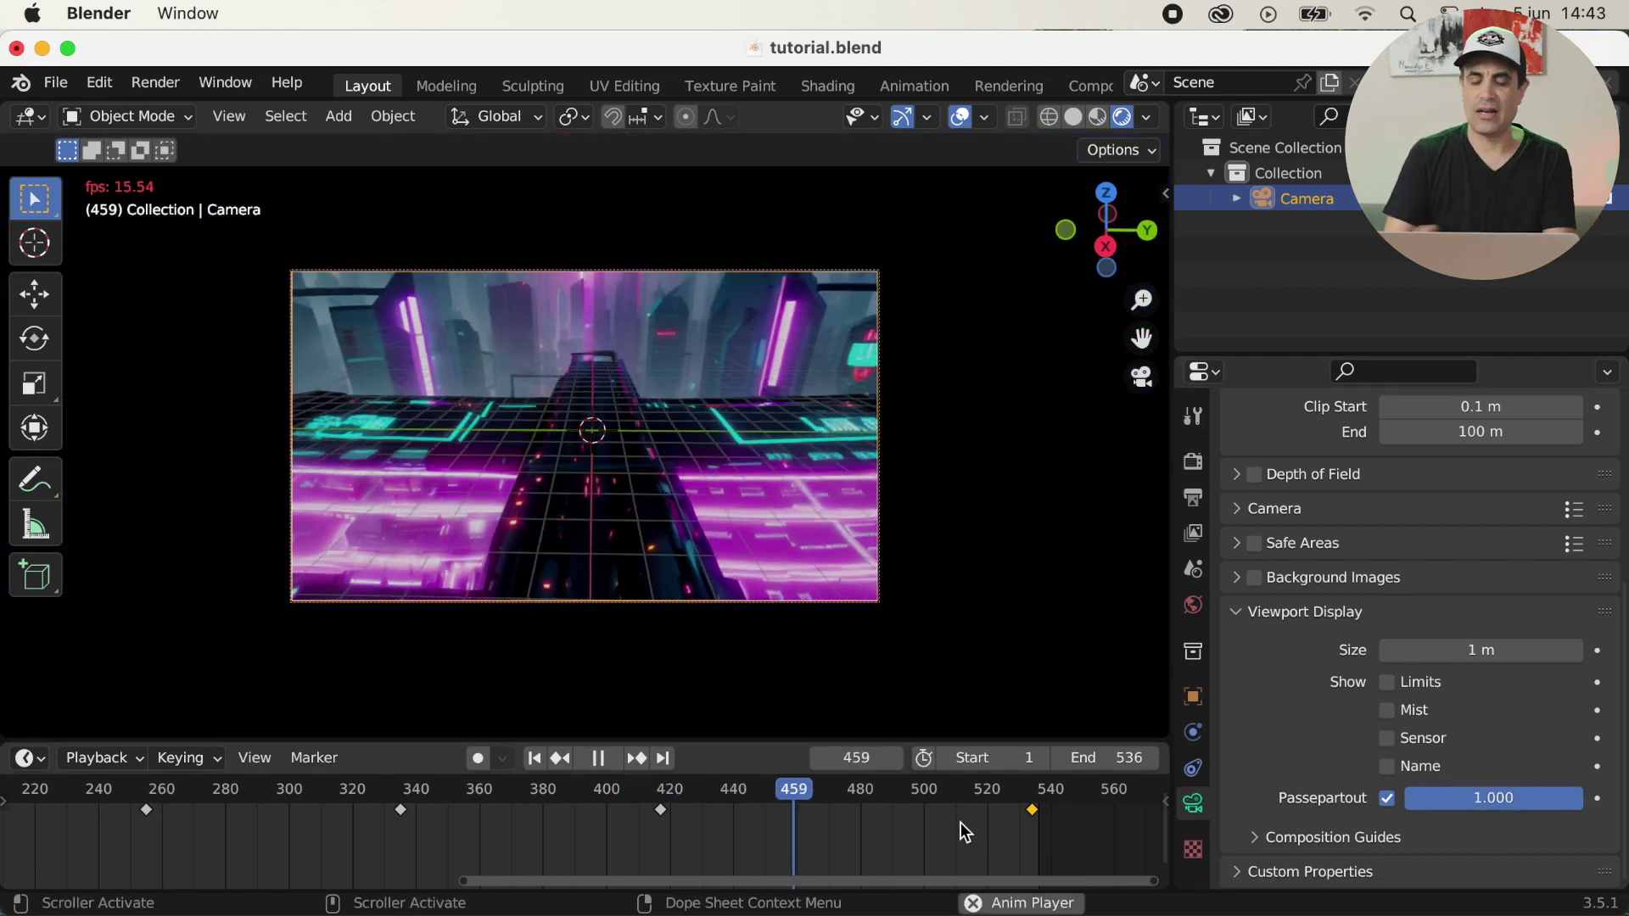
key("space")
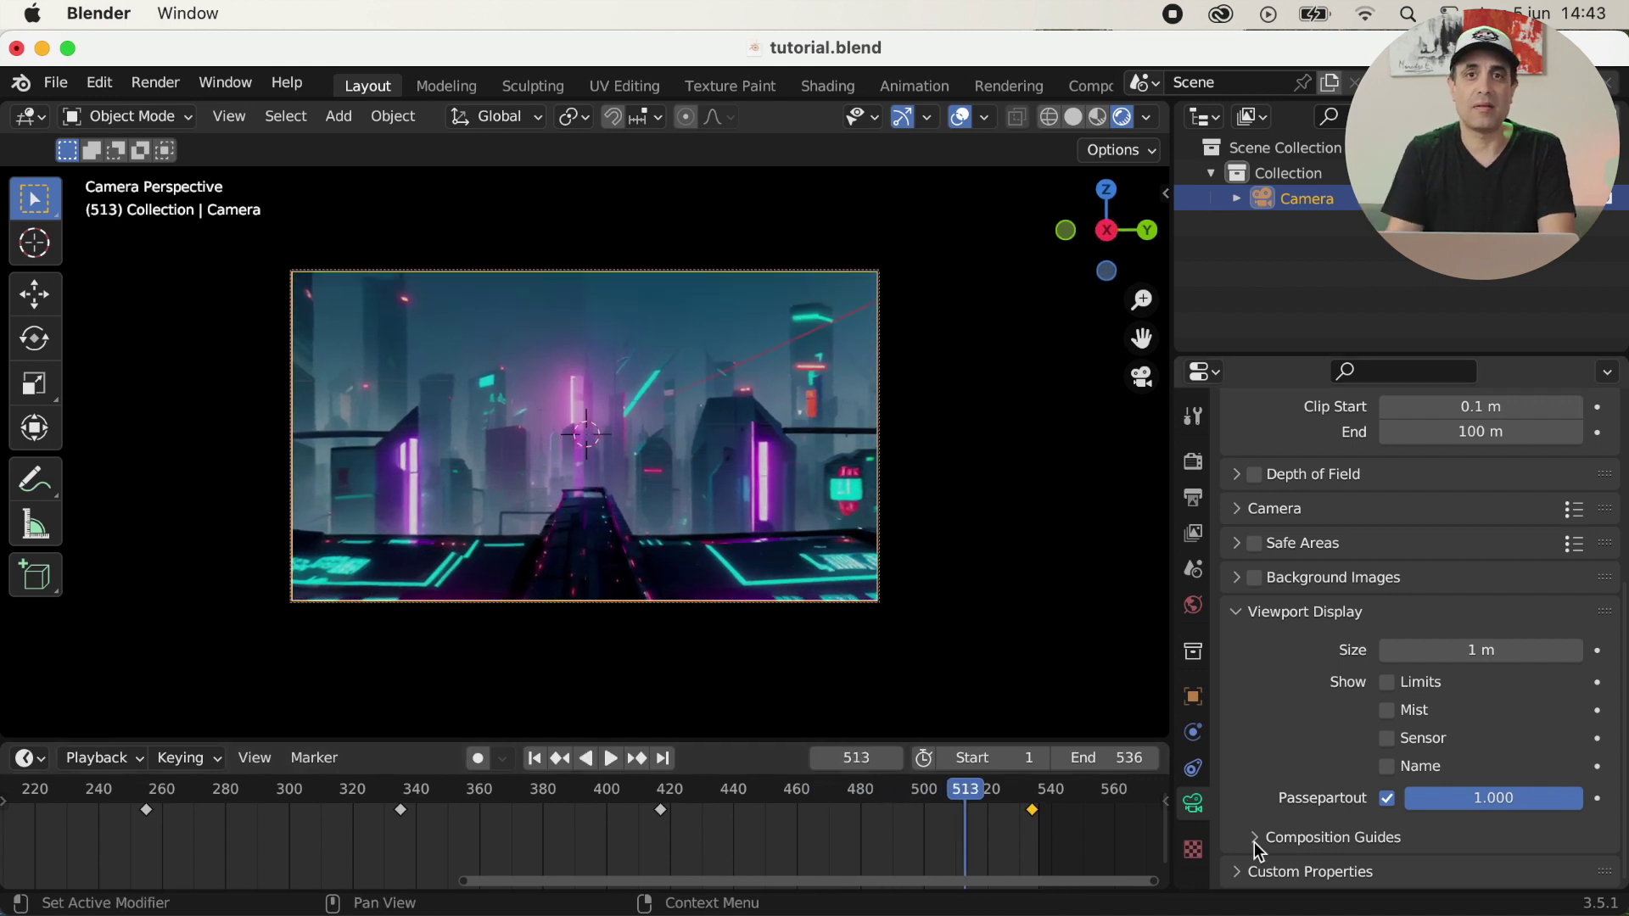
left_click(1193, 461)
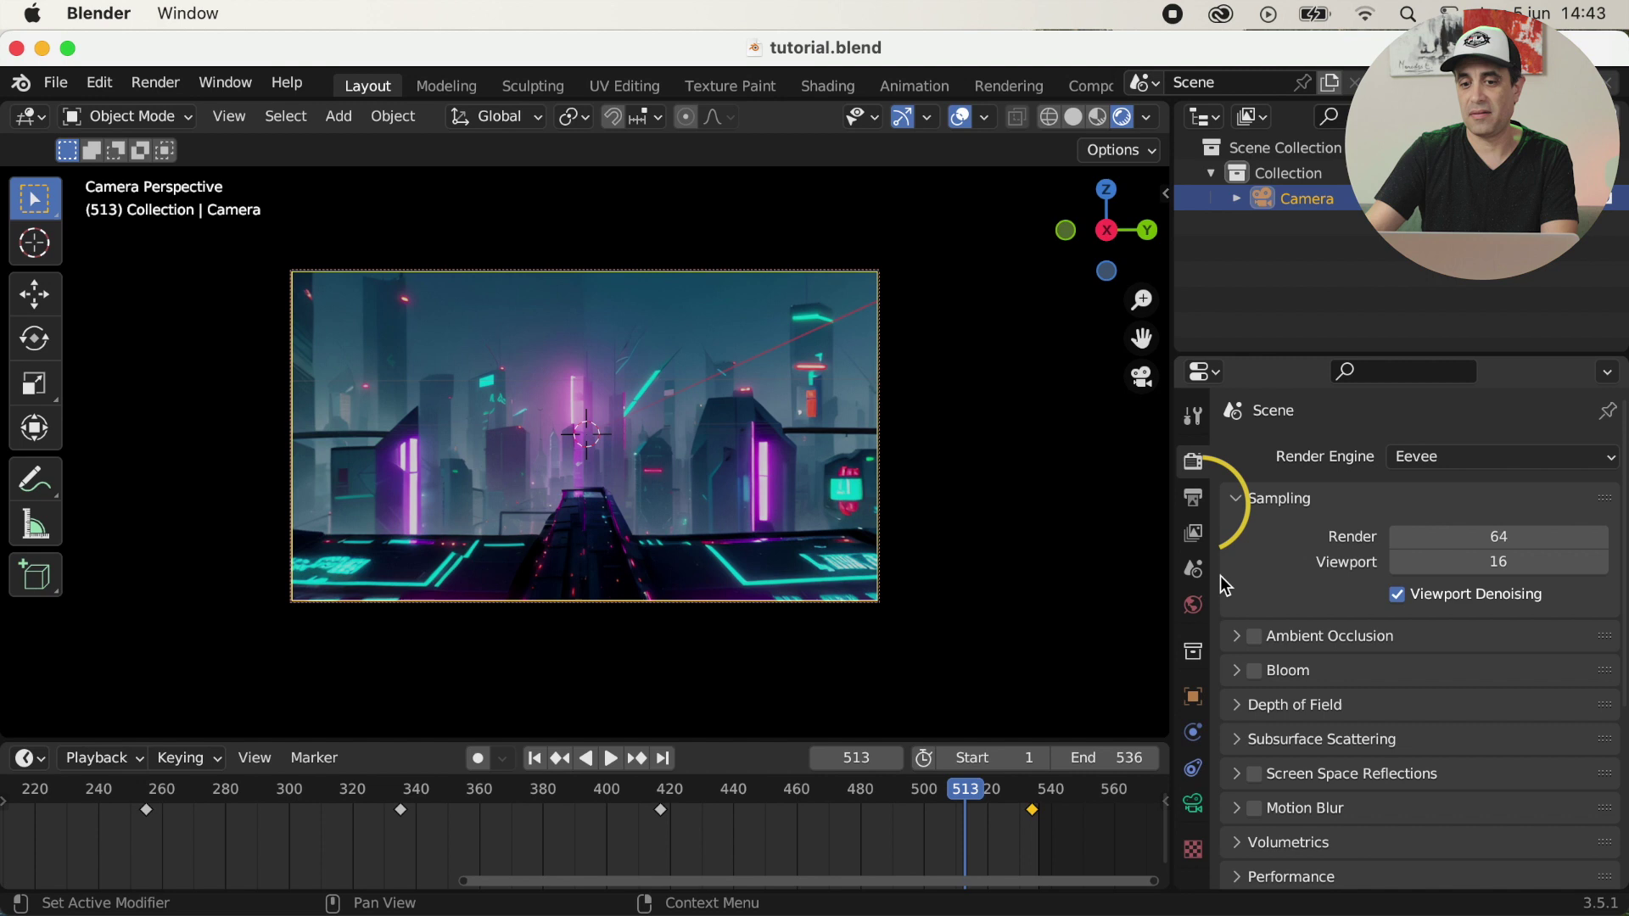
left_click(1195, 504)
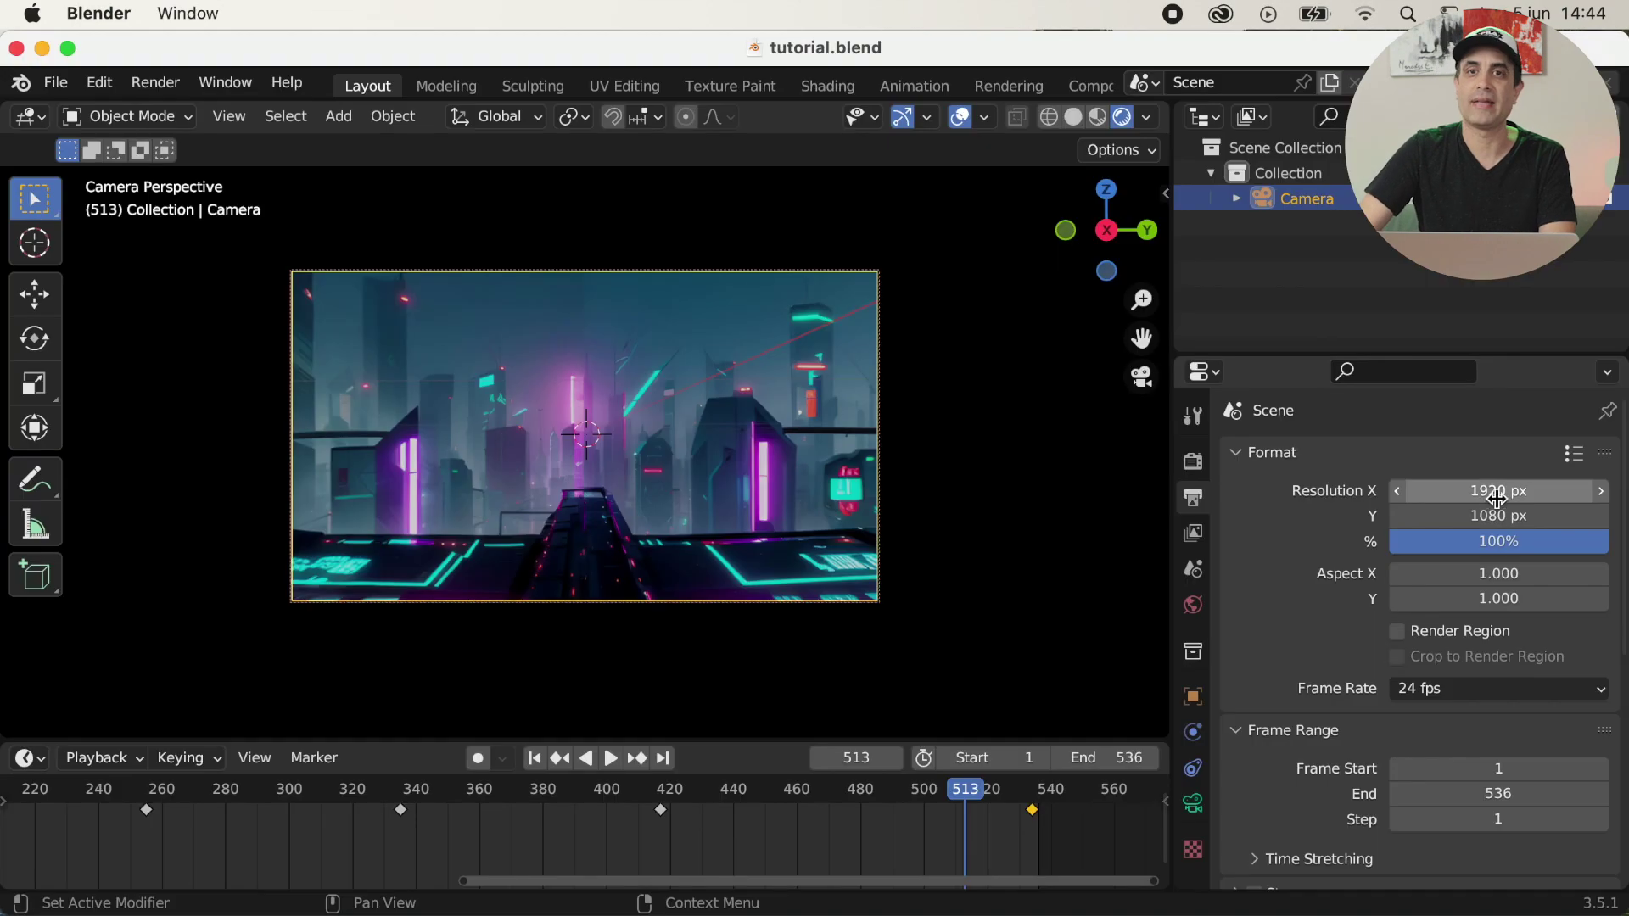
- Start entering the skybox width 6144 as the render's Resolution X
left_click(1493, 492)
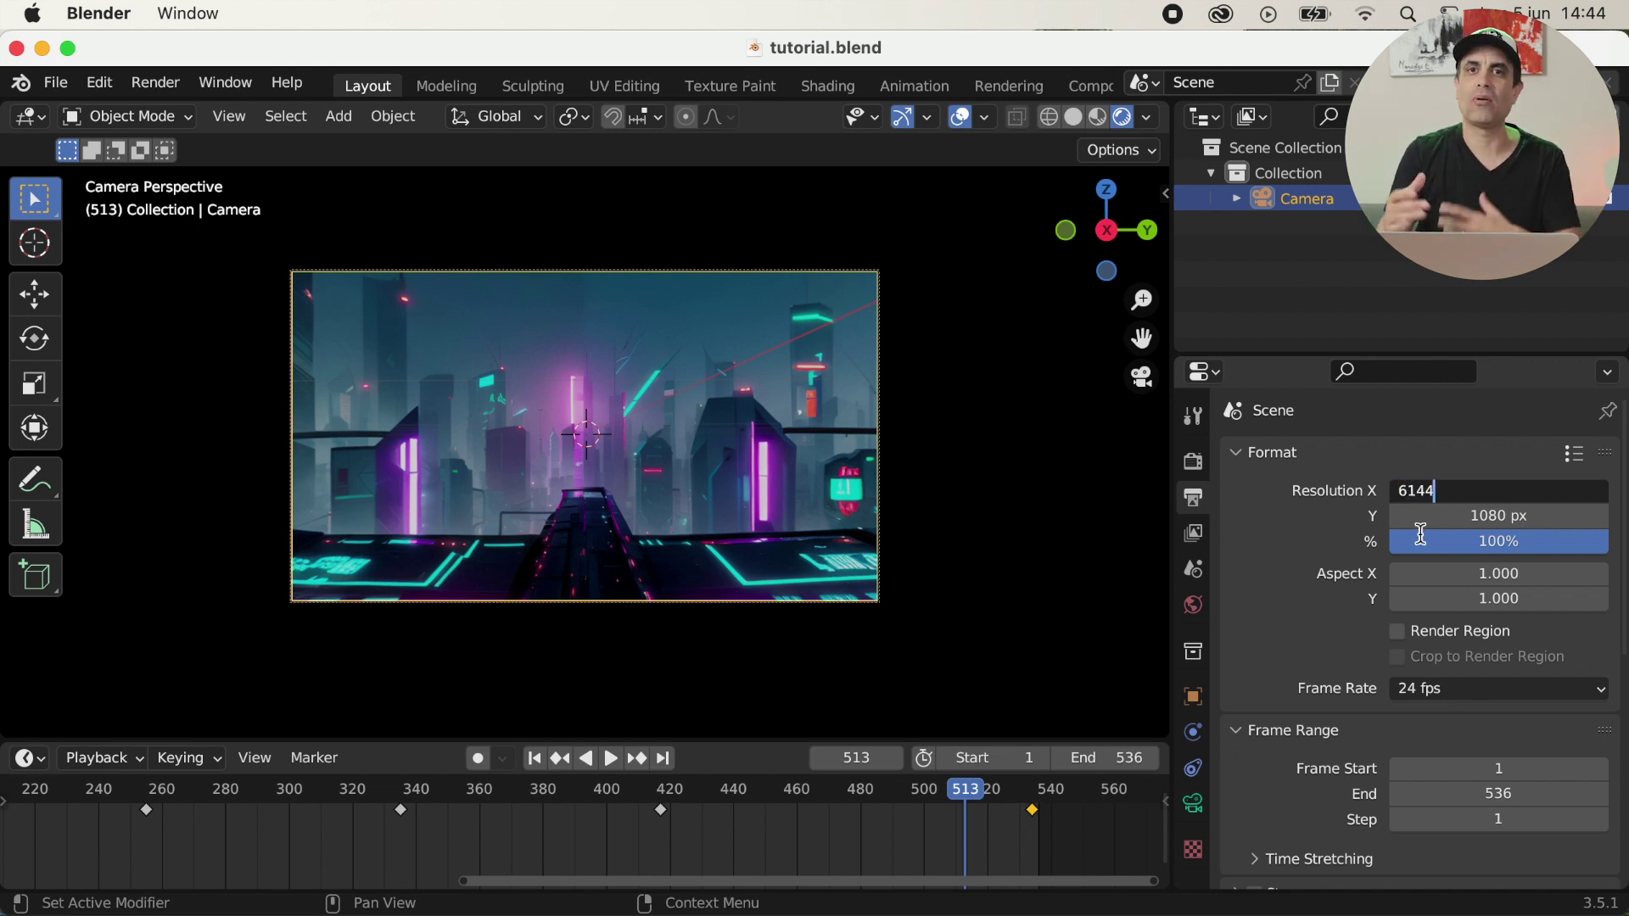
- Set the render resolution to 6144×3072 px and the frame rate to 25 fps
left_click(1491, 516)
left_click(1491, 516)
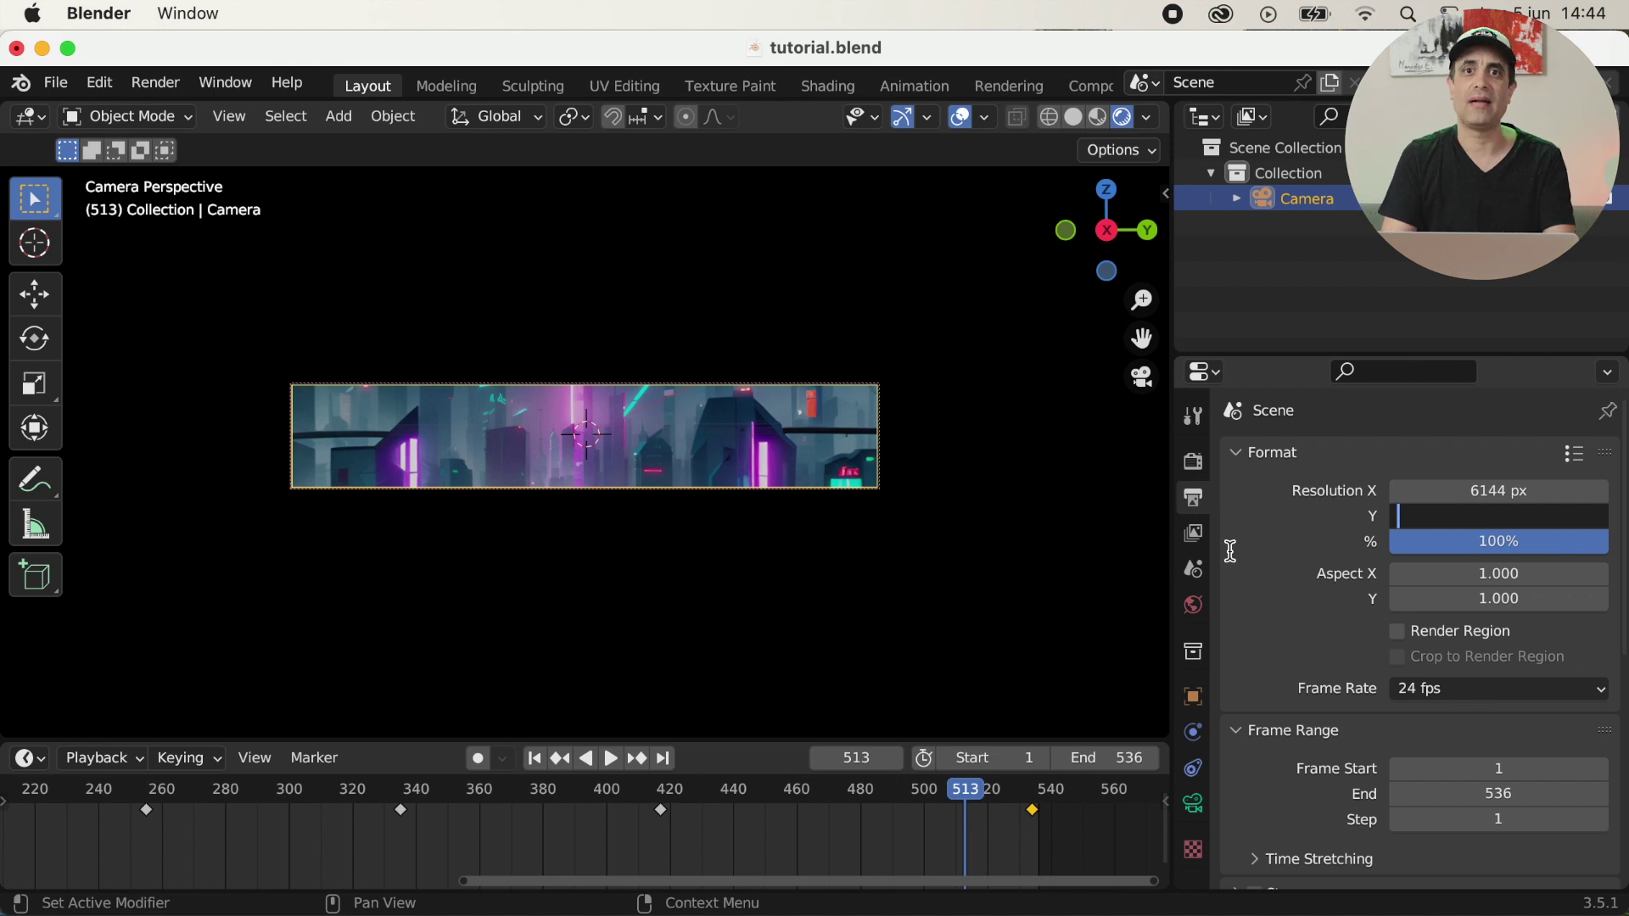
type("3072")
key("Return")
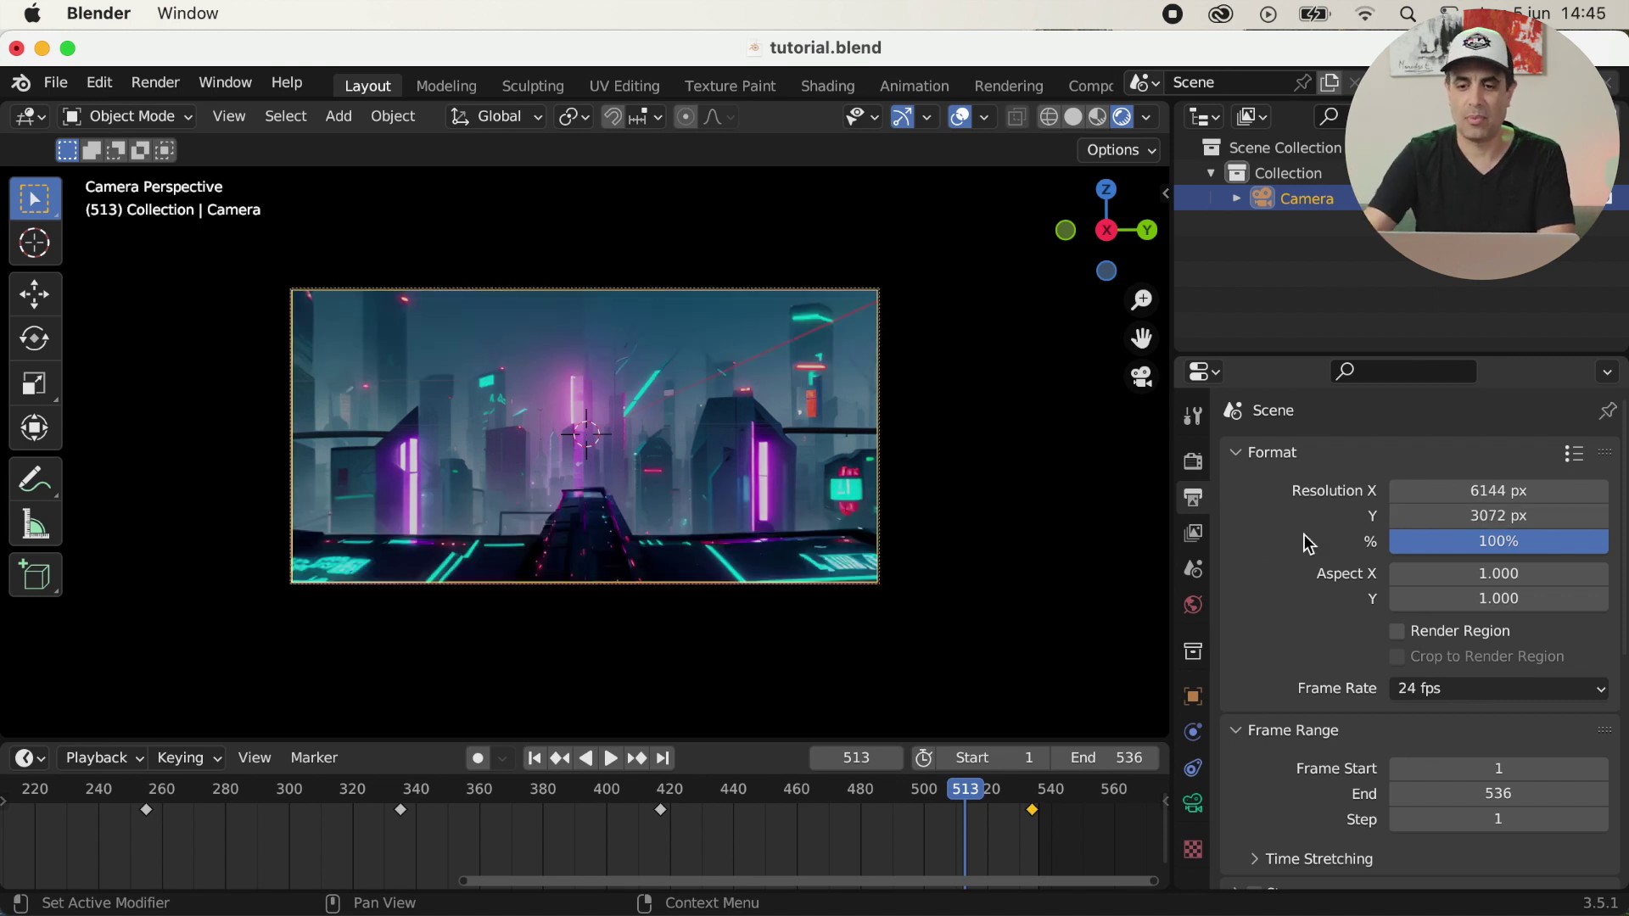
left_click(1603, 691)
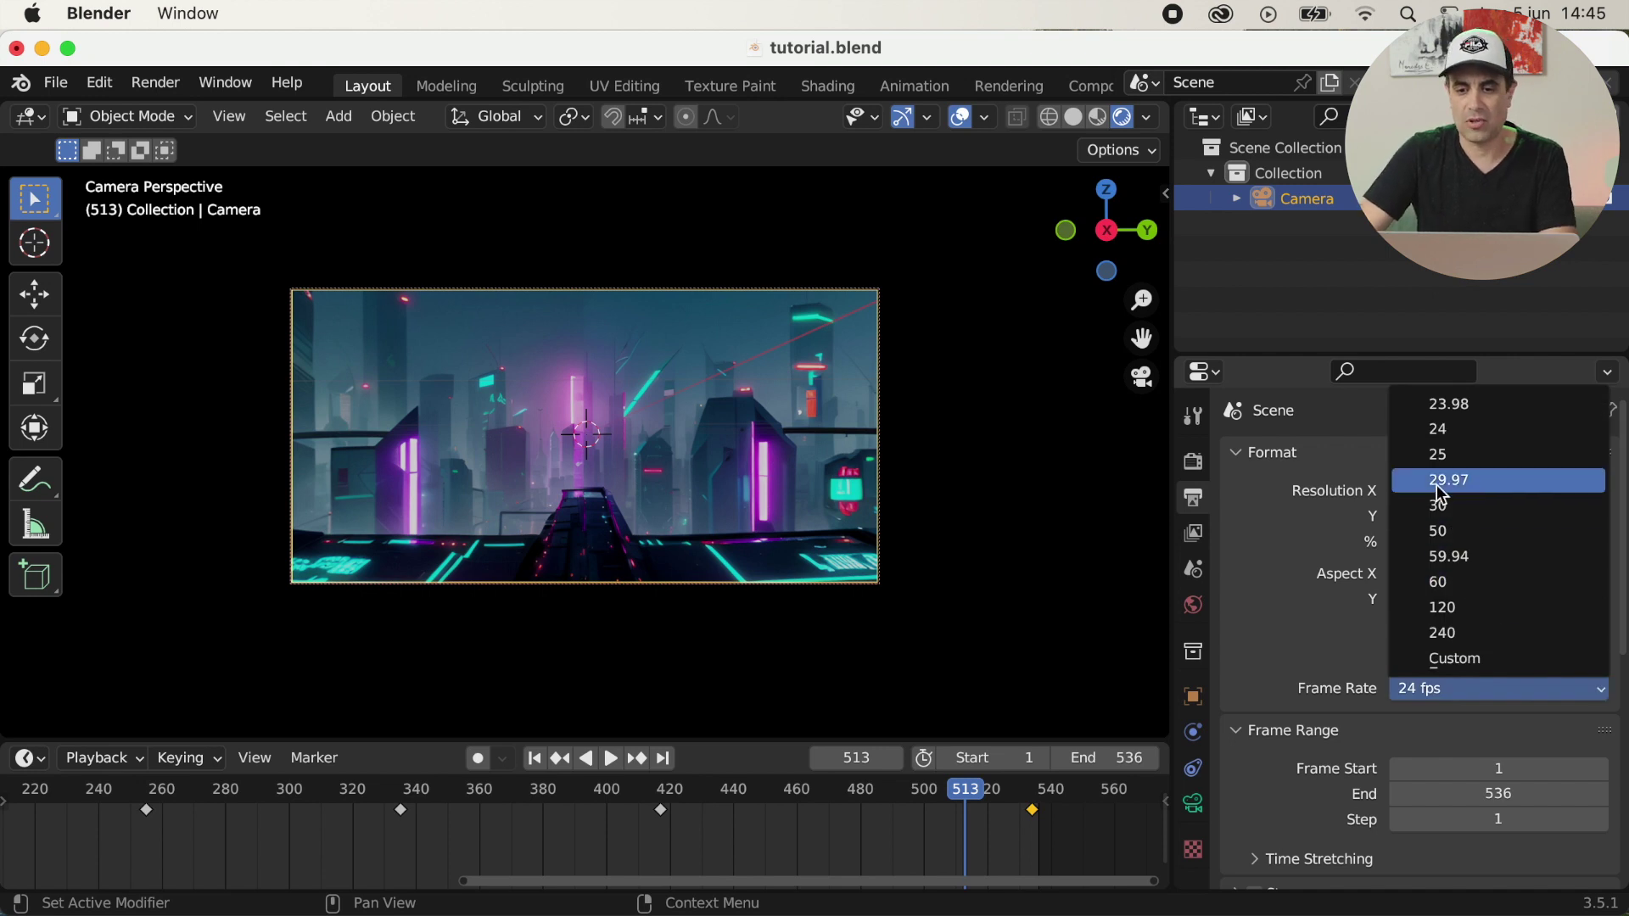
left_click(1455, 461)
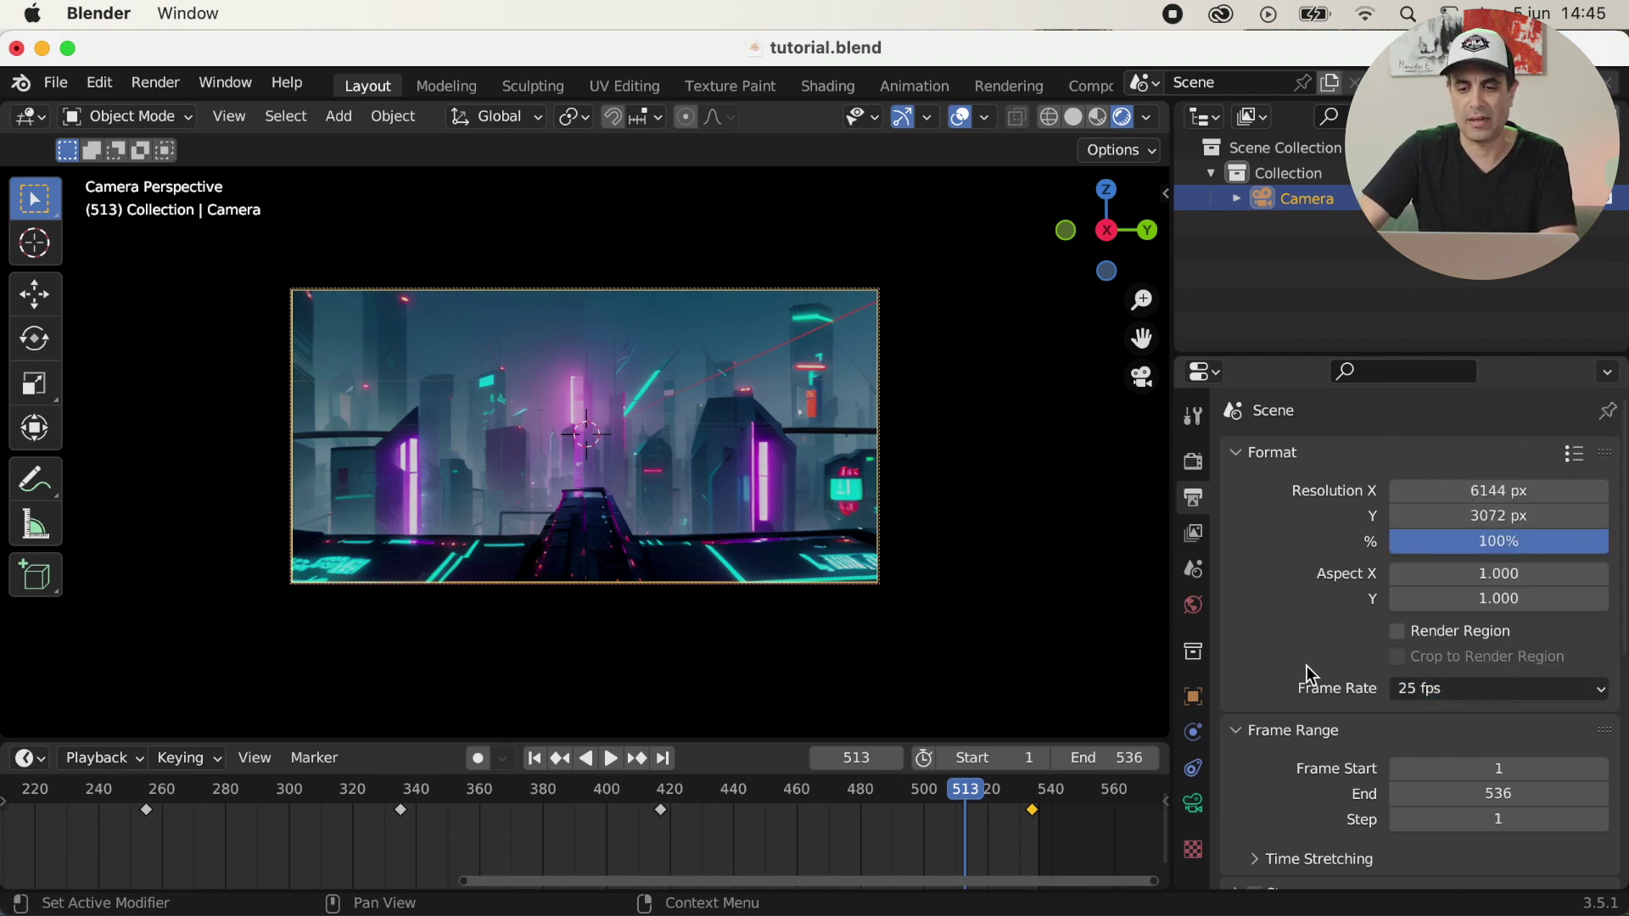
- Browse for the render output location in the Blender folder
scroll(1324, 739, "down", 3)
left_click(1338, 807)
scroll(1339, 763, "down", 2)
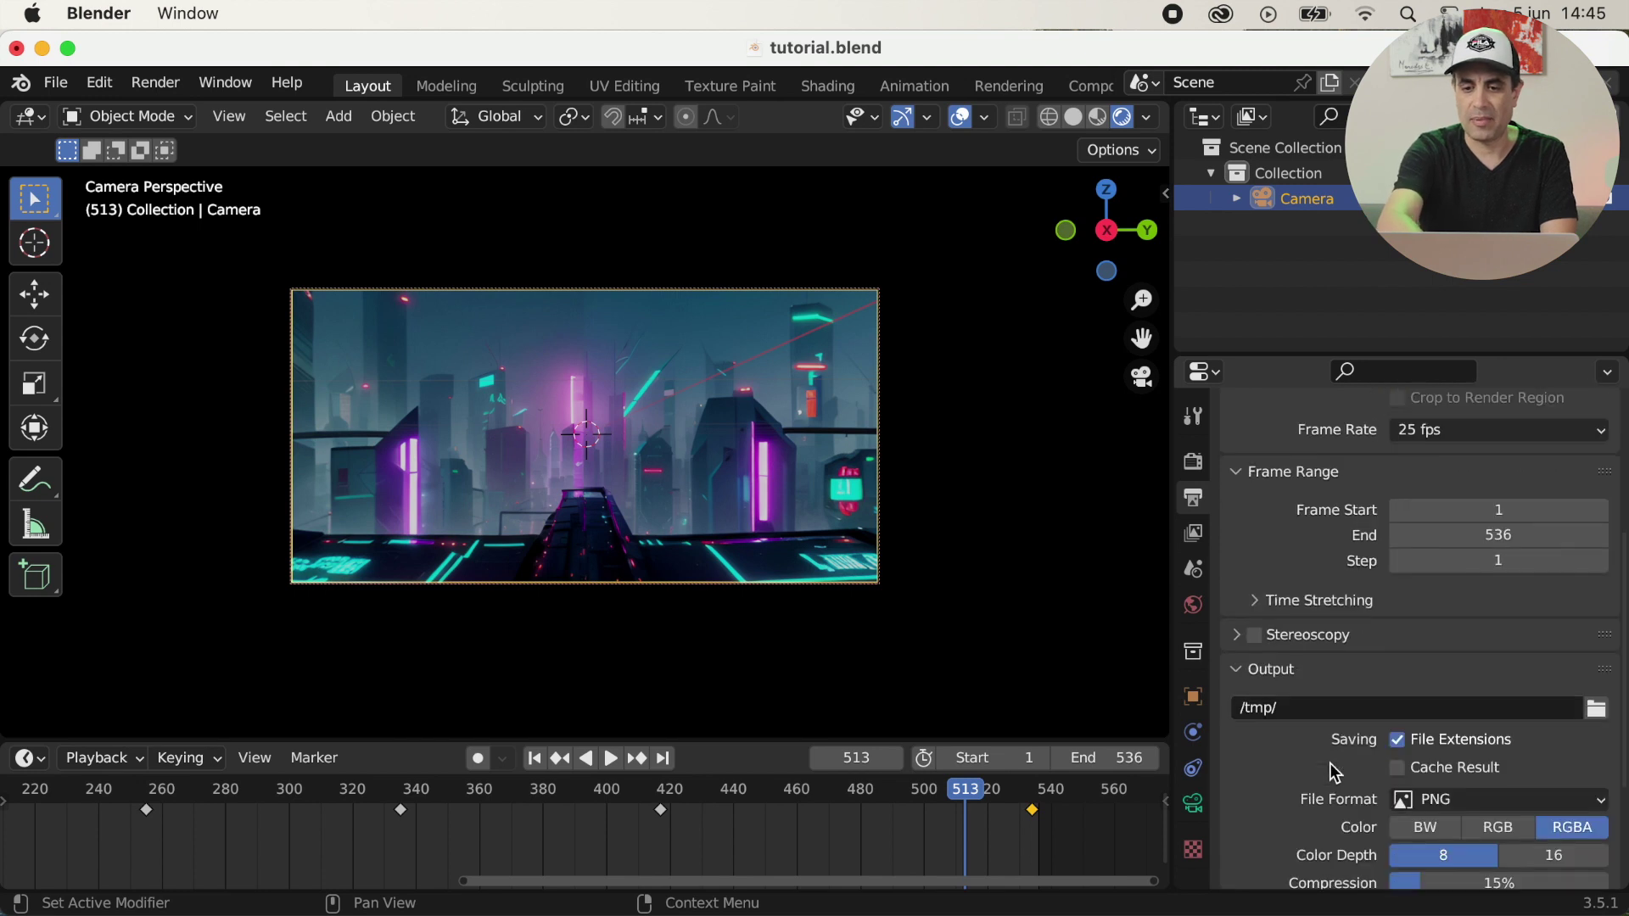
scroll(1338, 761, "down", 5)
left_click(1597, 602)
type("Fondo_")
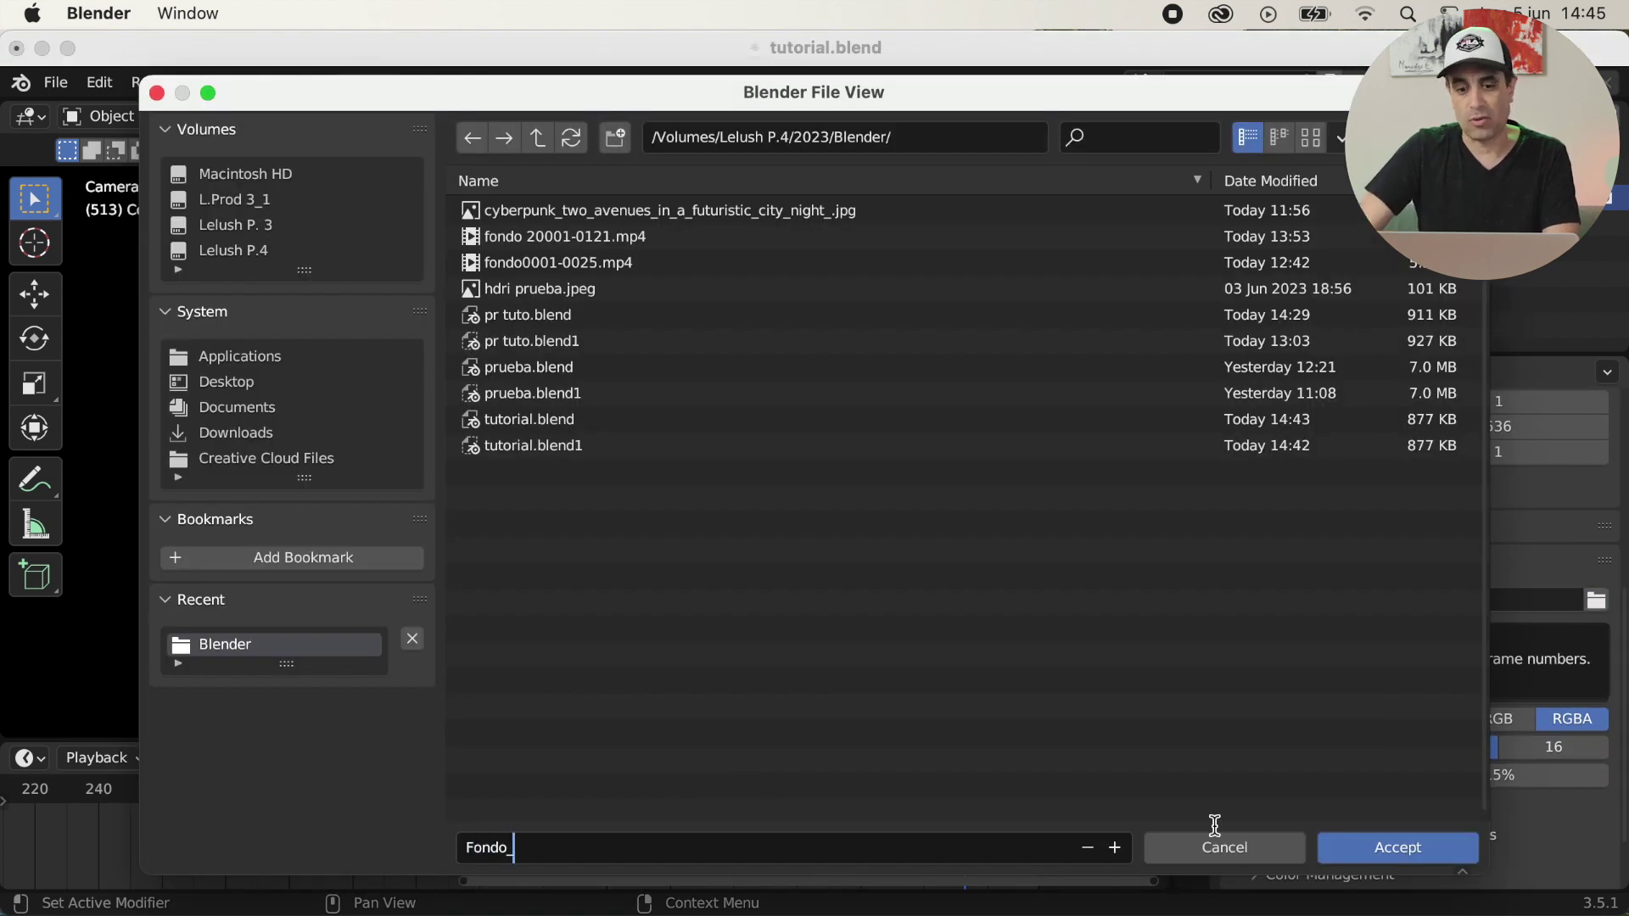
- Save output as Fondo_ and switch to FFmpeg video with the H264 in MP4 preset
left_click(1392, 853)
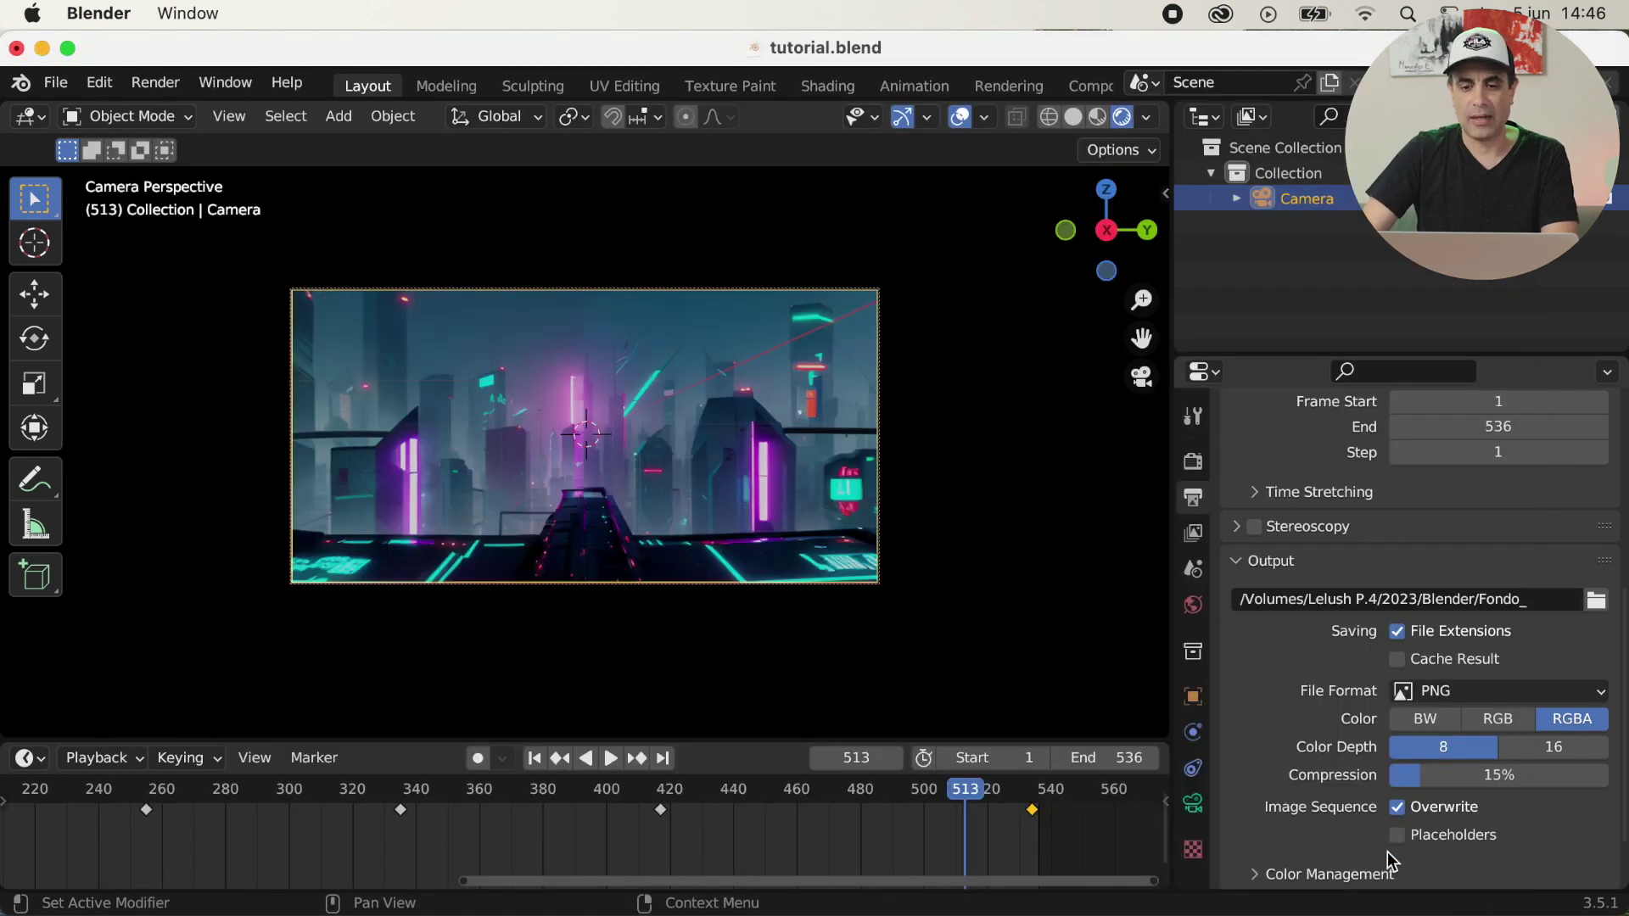
scroll(1490, 698, "down", 2)
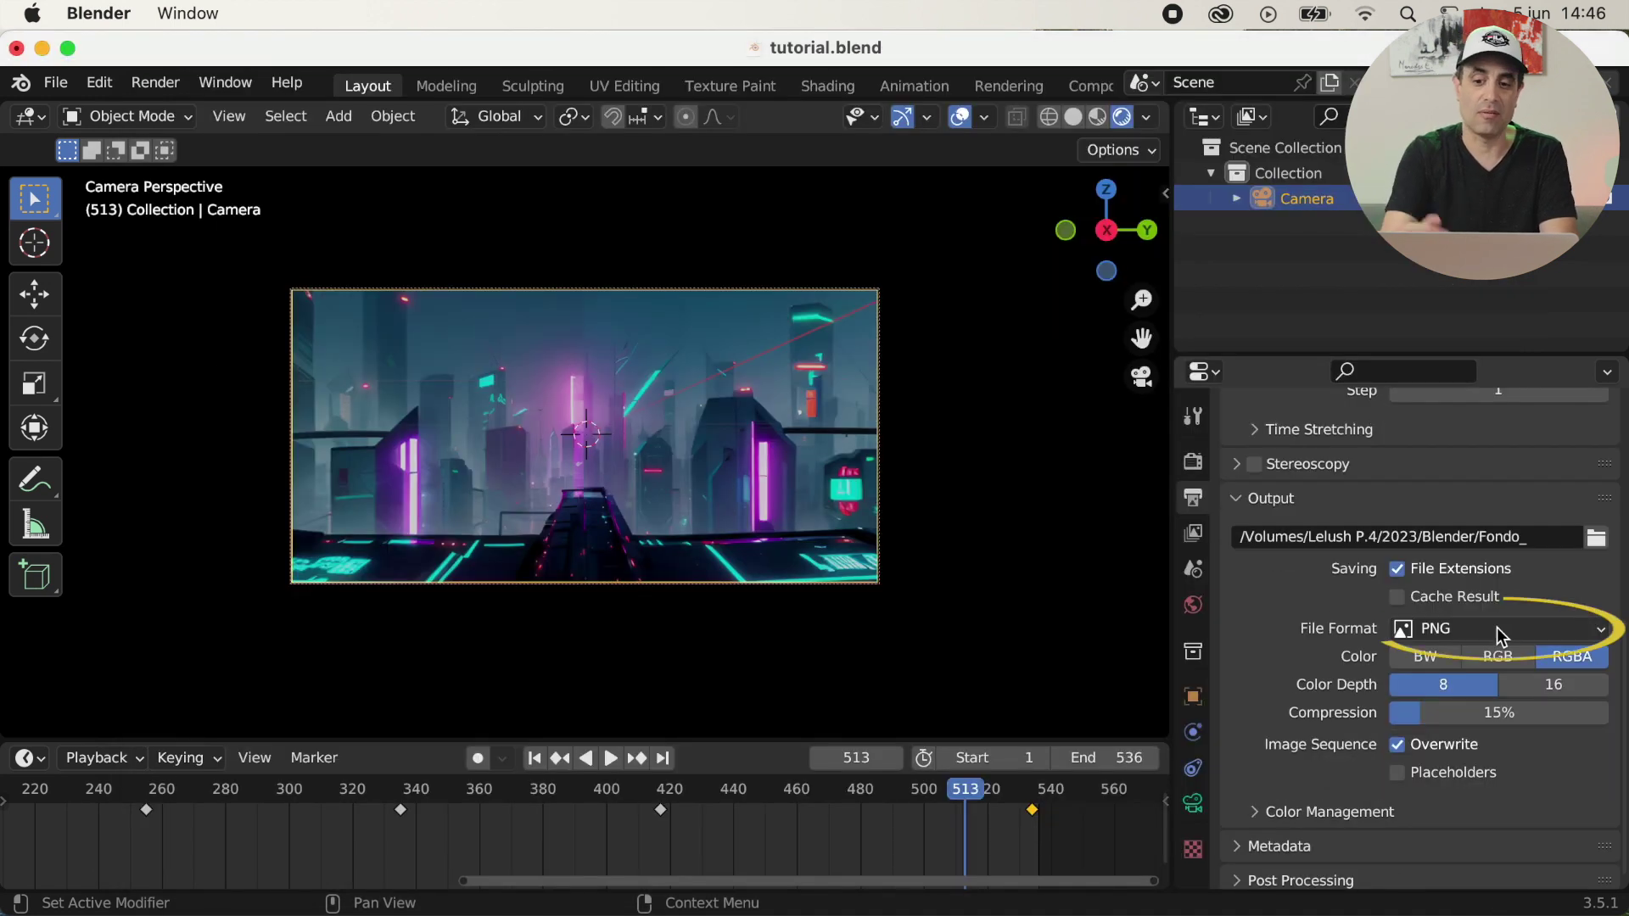
left_click(1497, 628)
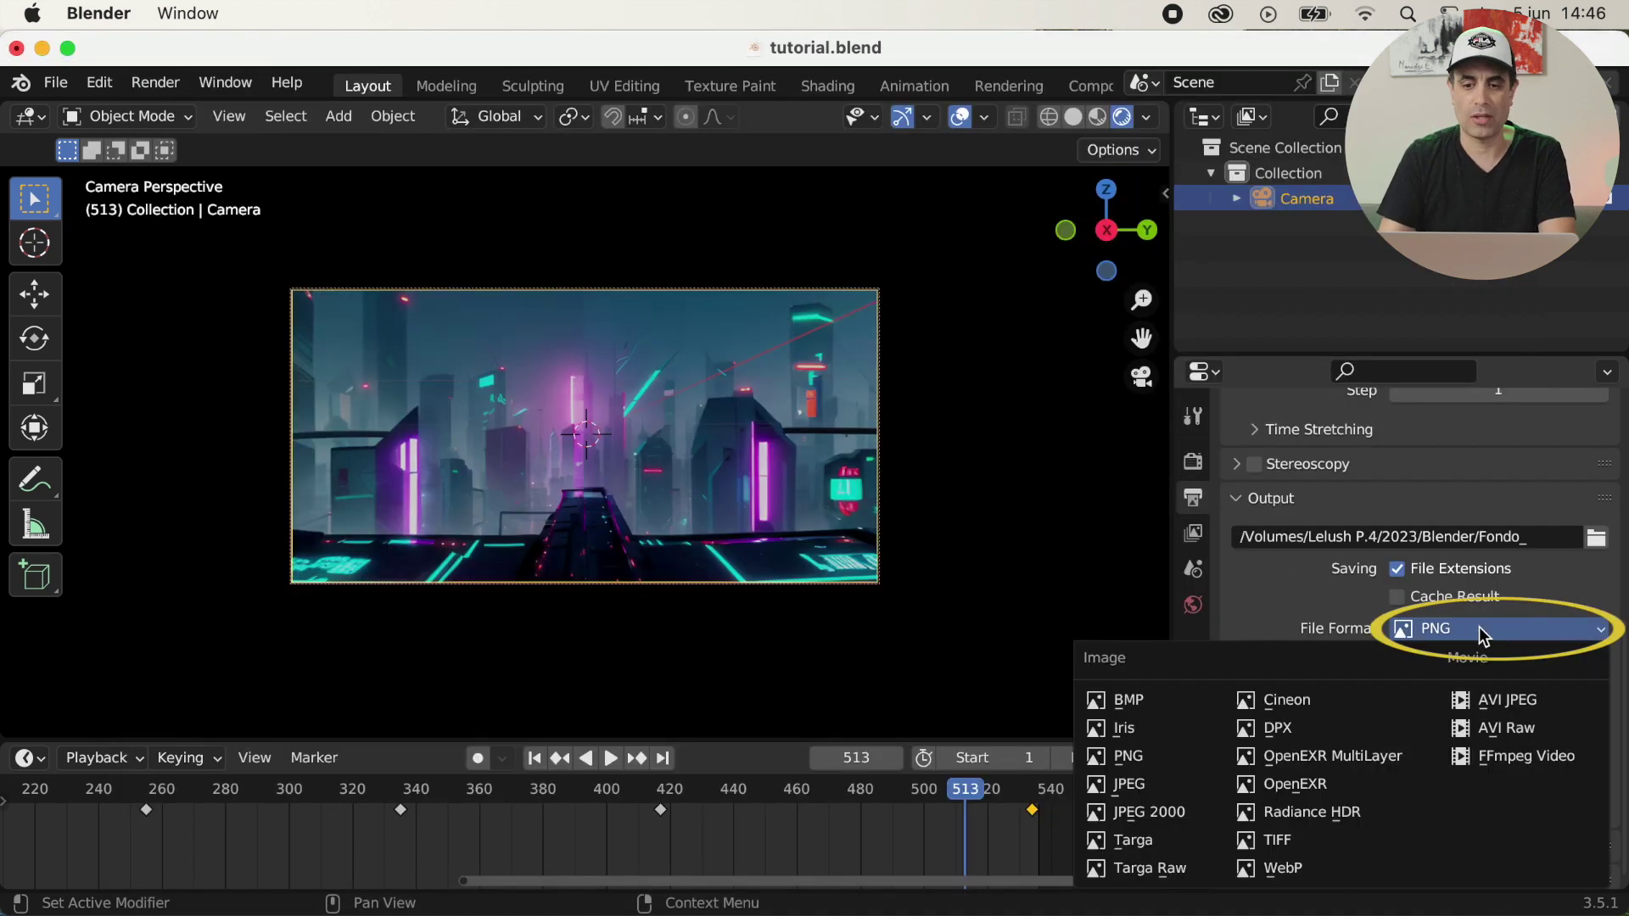
left_click(1520, 758)
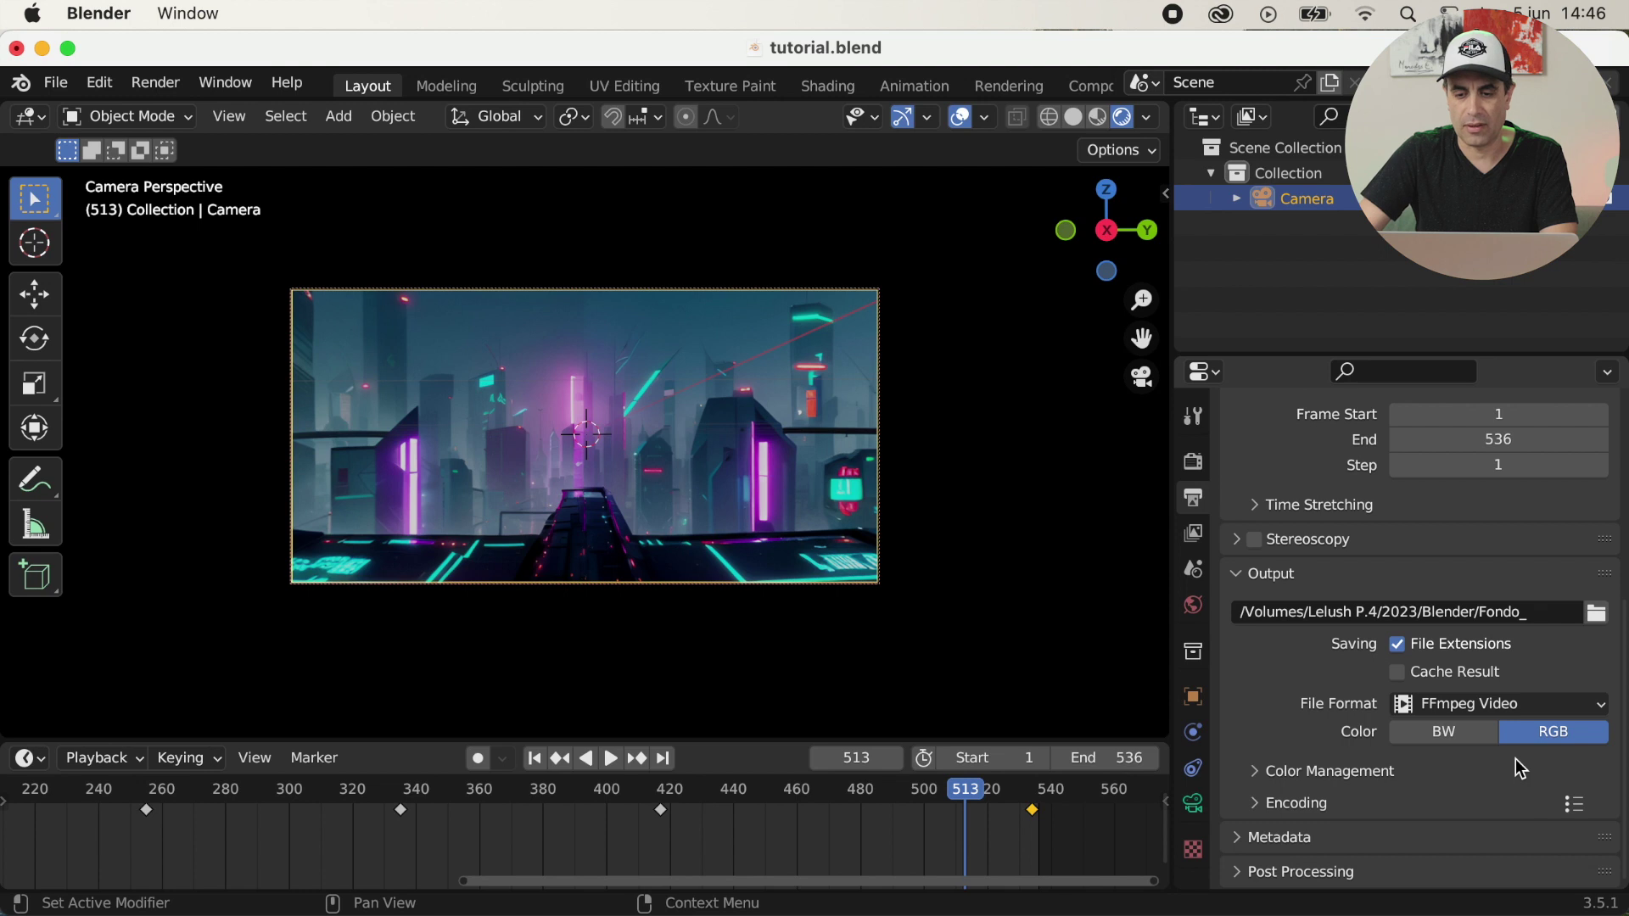
left_click(1575, 807)
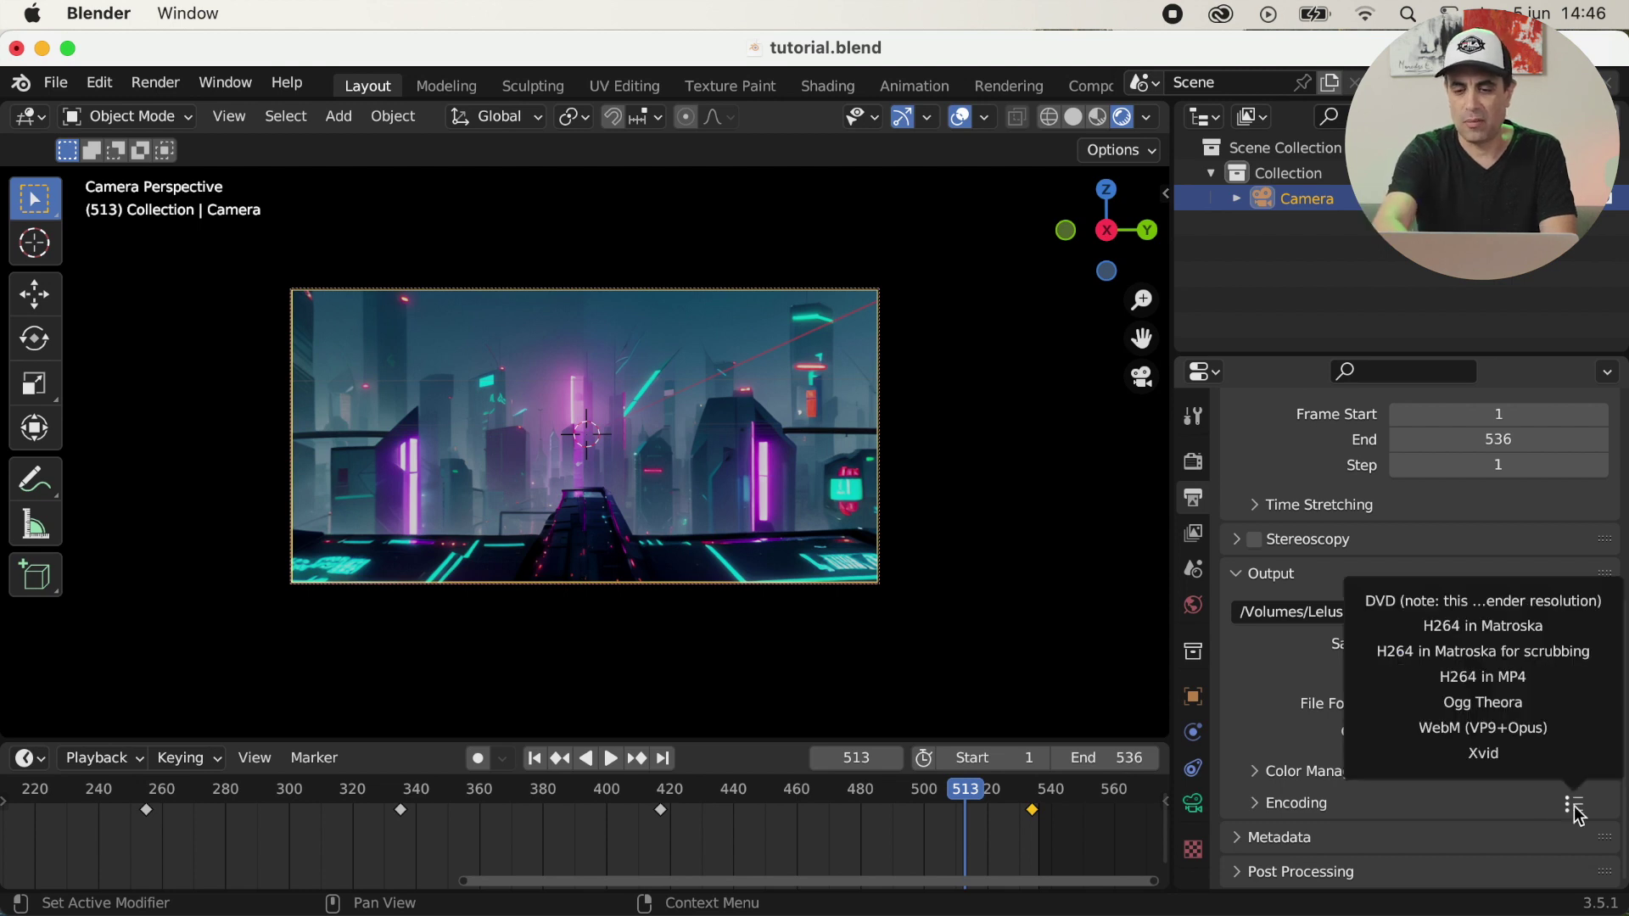
left_click(1483, 676)
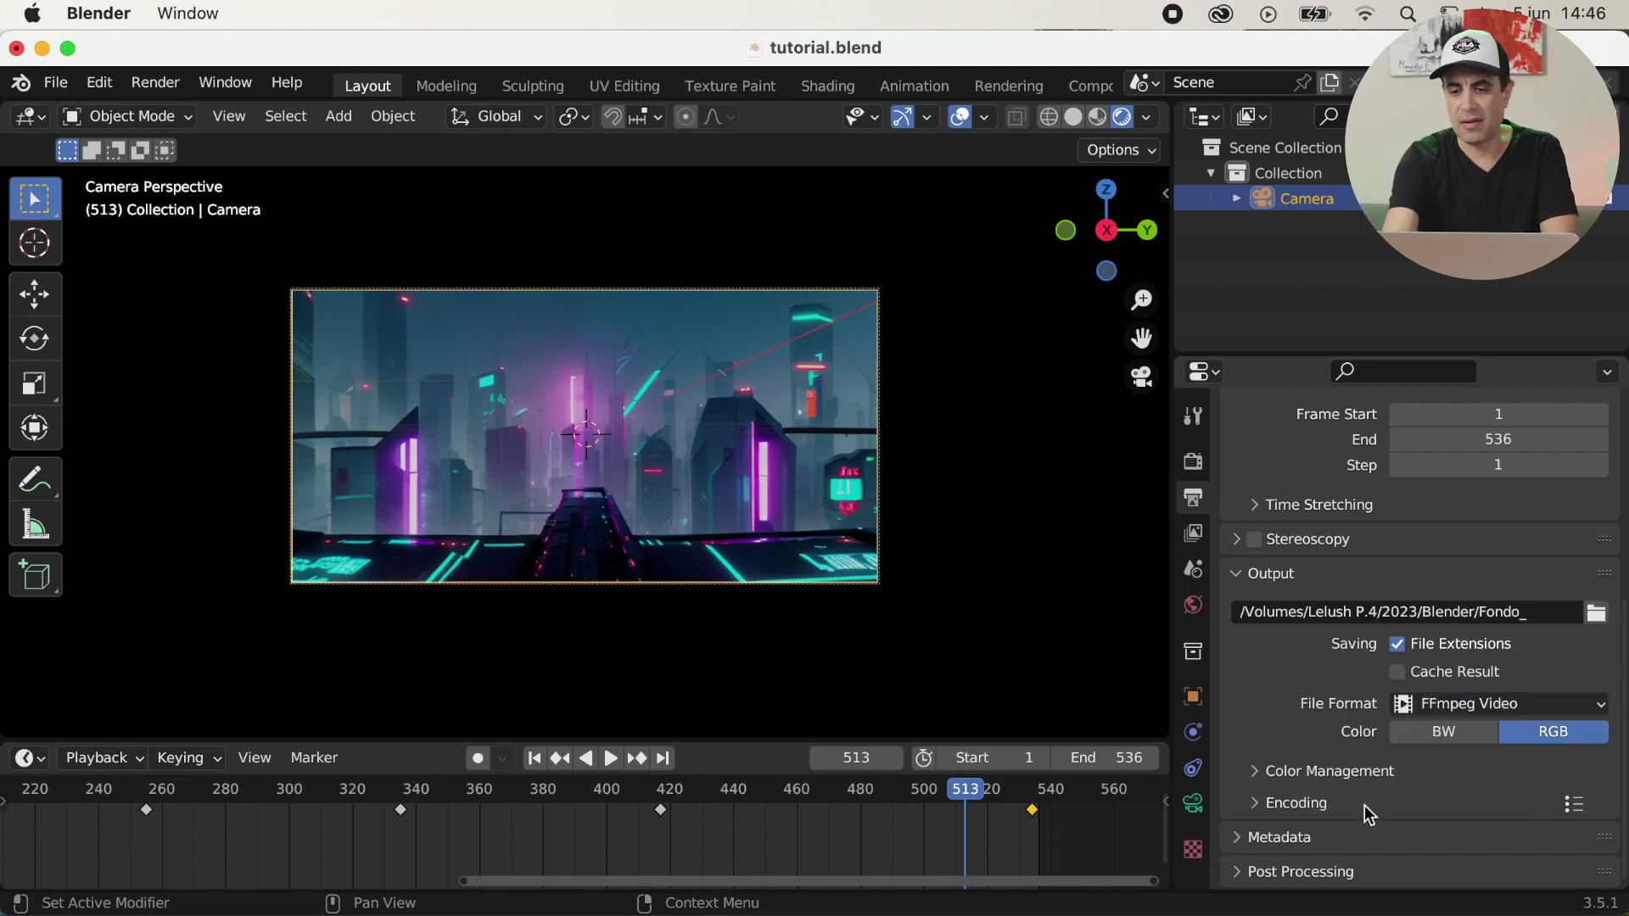
- Set the encoding Output Quality to Perceptually Lossless
left_click(1260, 804)
scroll(1527, 764, "down", 5)
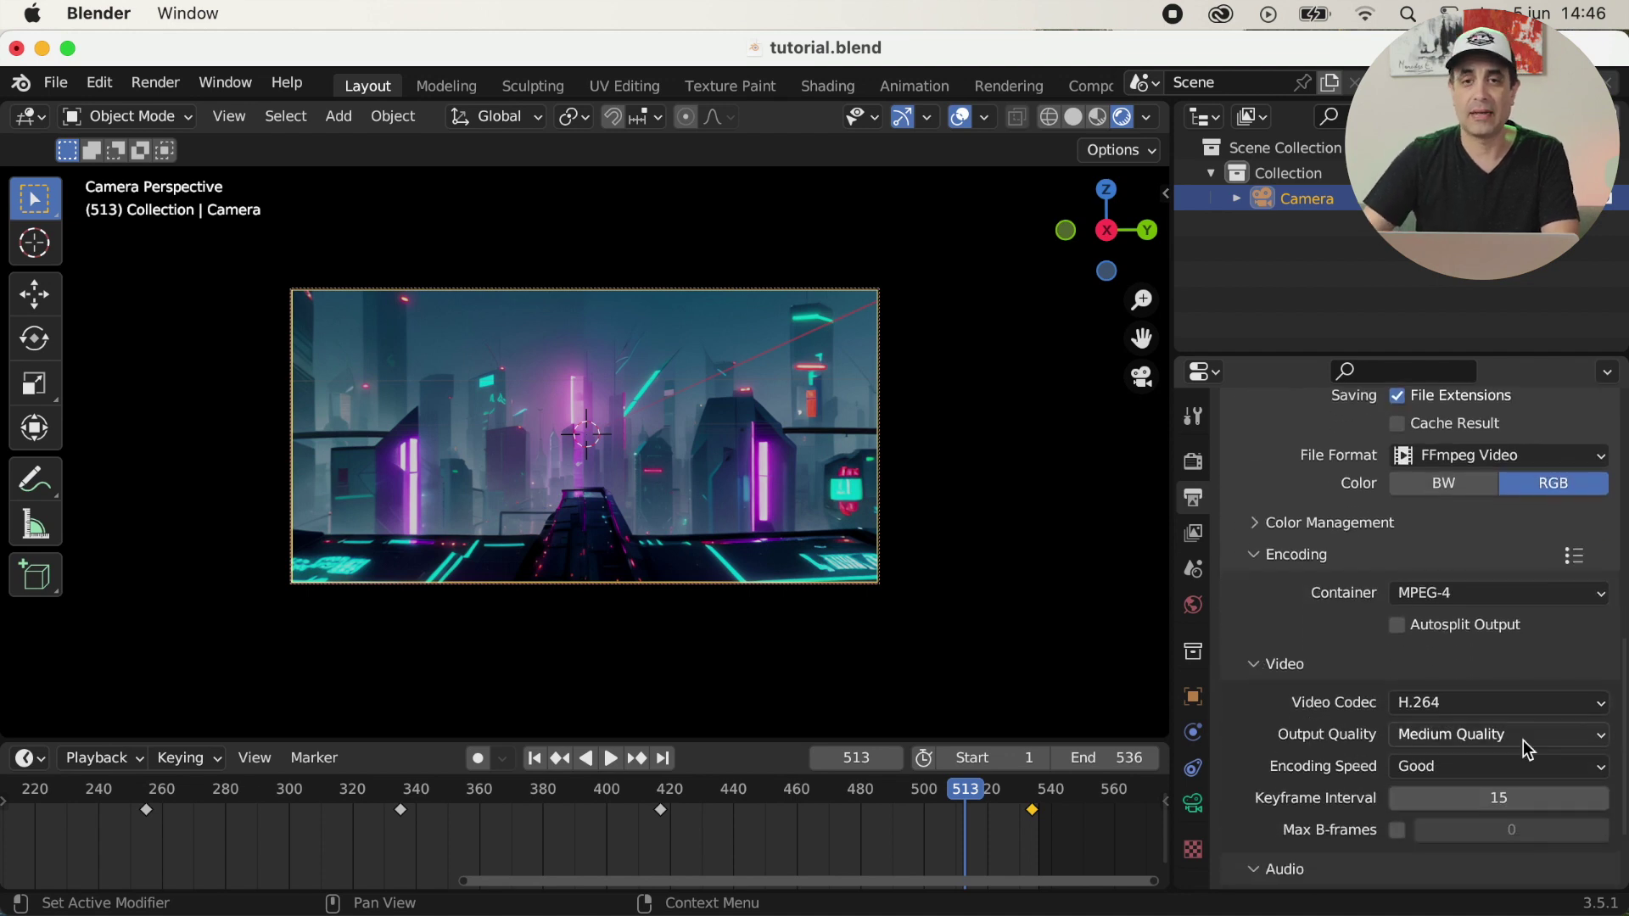
left_click(1584, 735)
left_click(1477, 650)
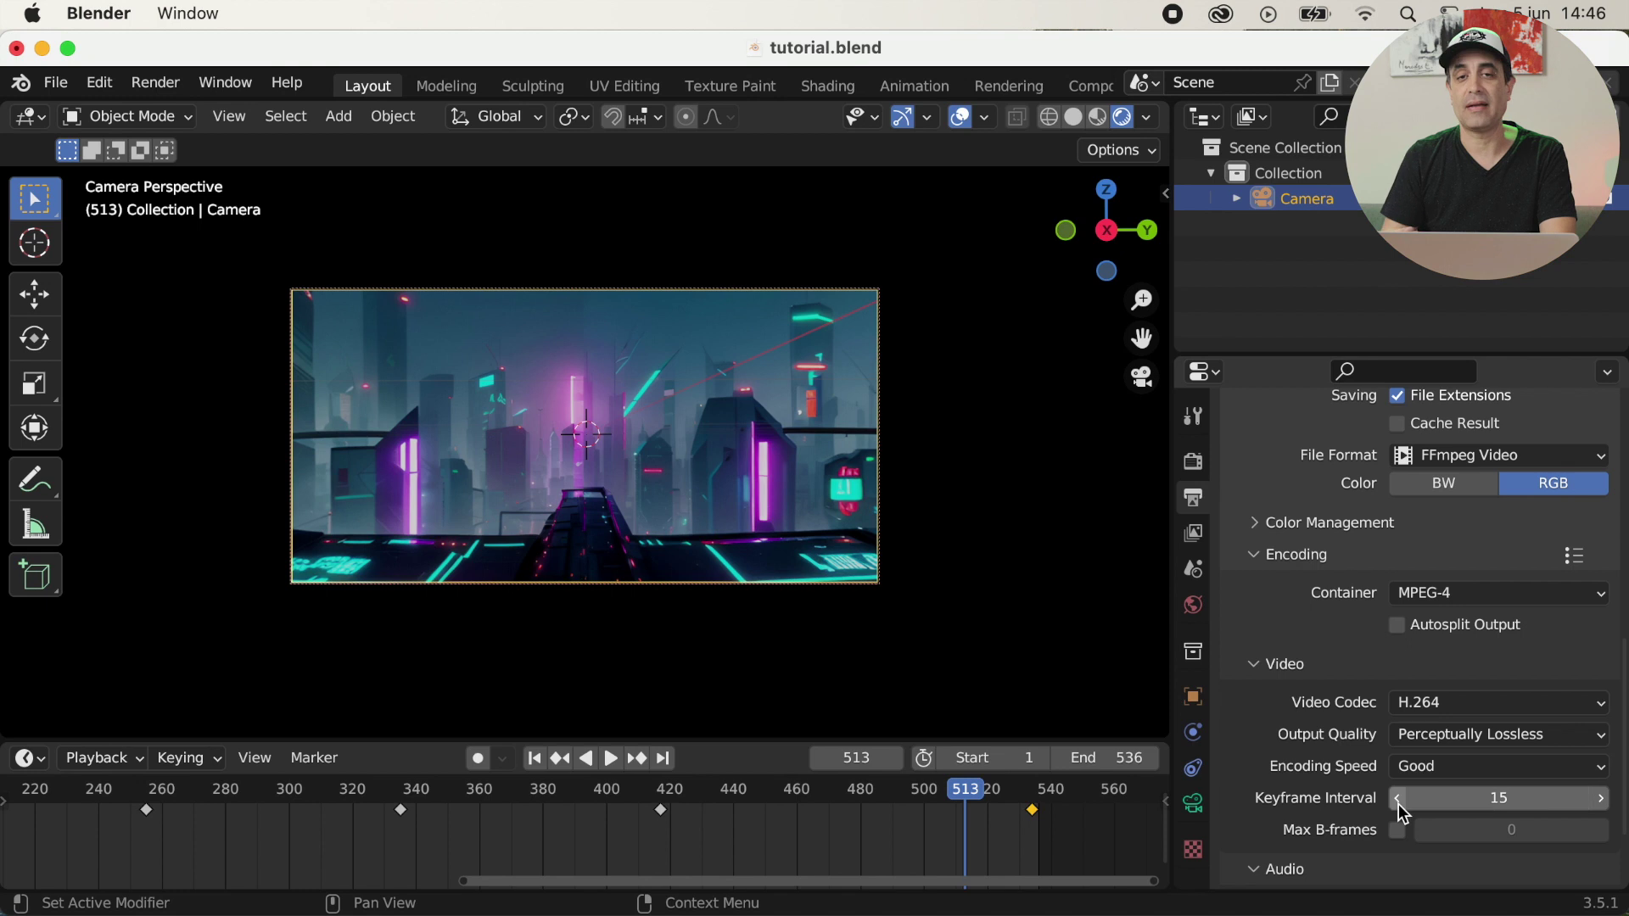
scroll(1404, 764, "down", 3)
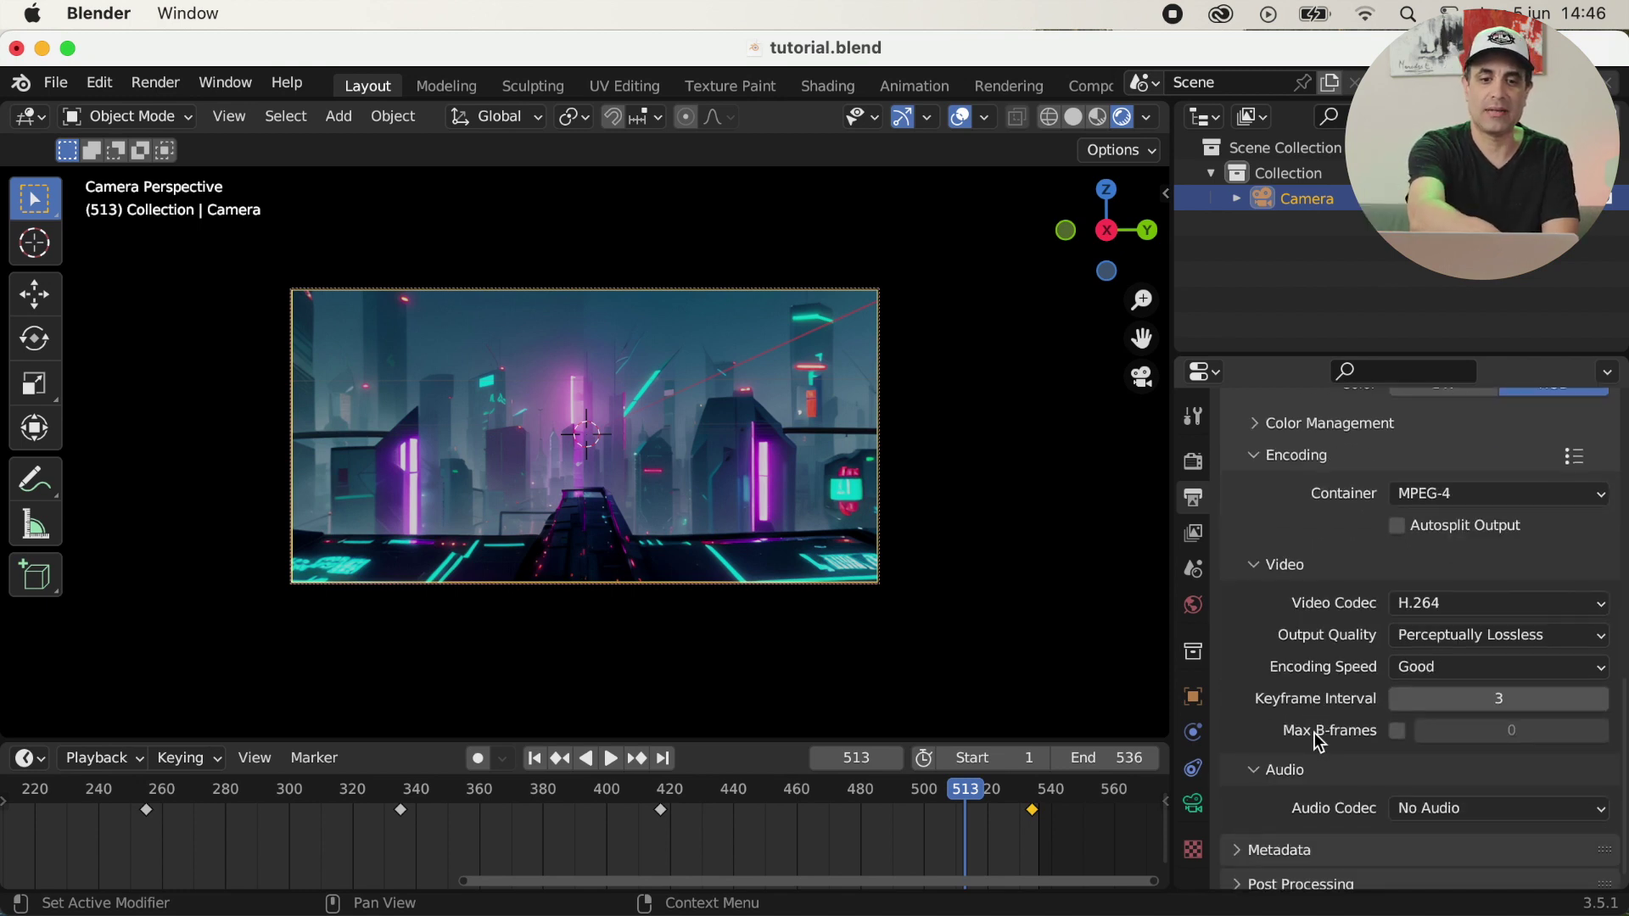
scroll(1405, 738, "up", 6)
left_click(169, 85)
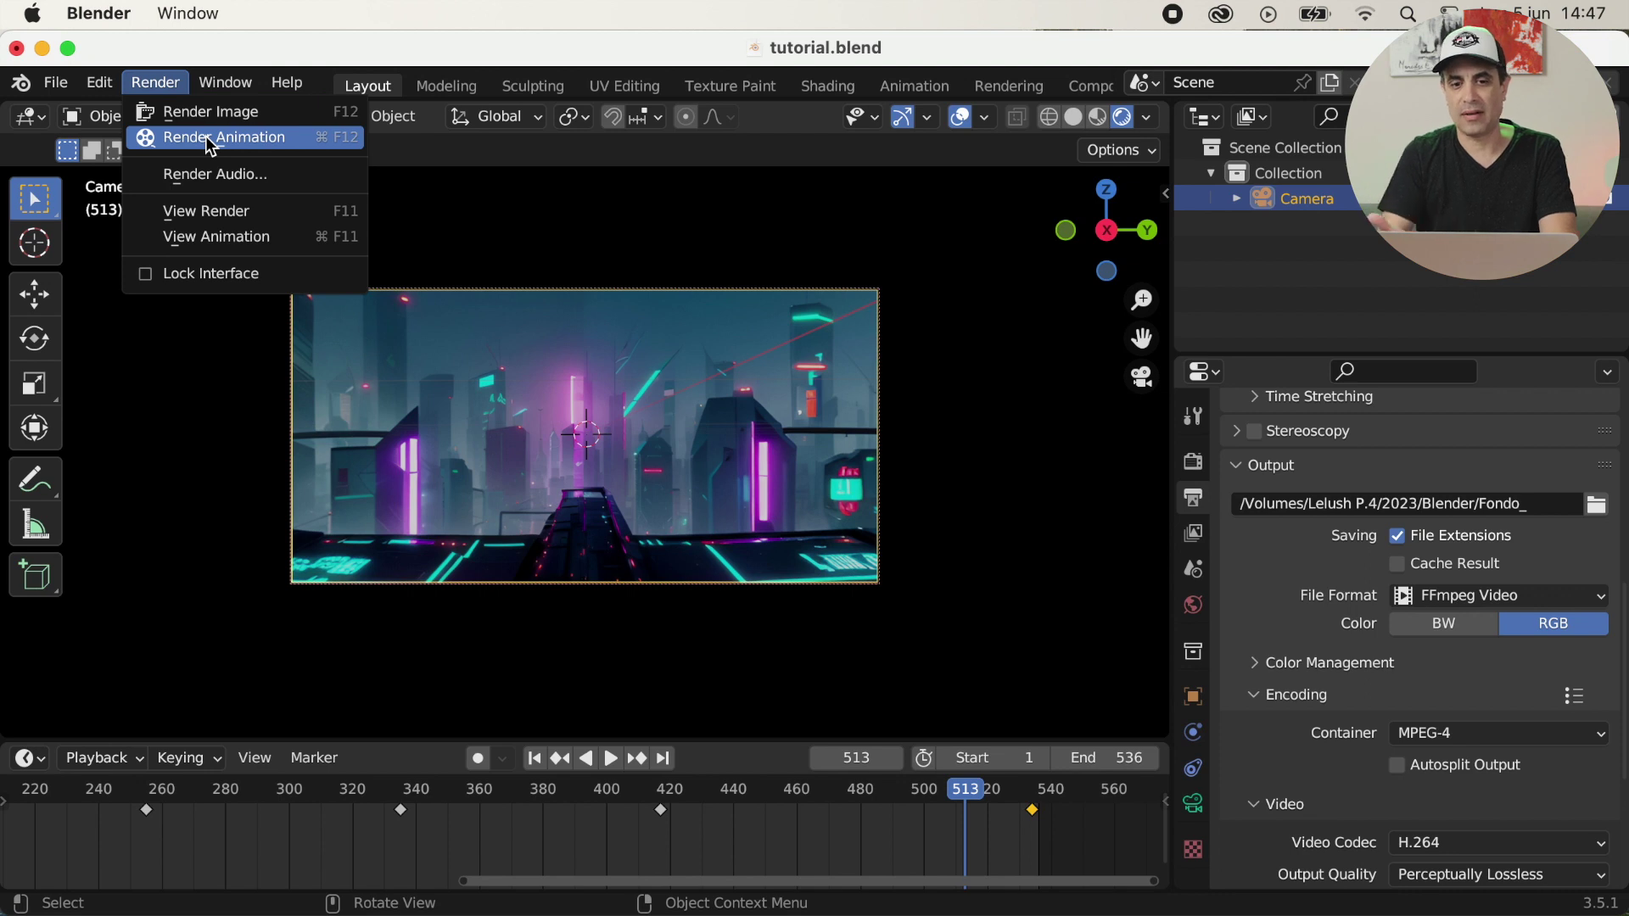
- Render the full animation with Render > Render Animation
left_click(210, 138)
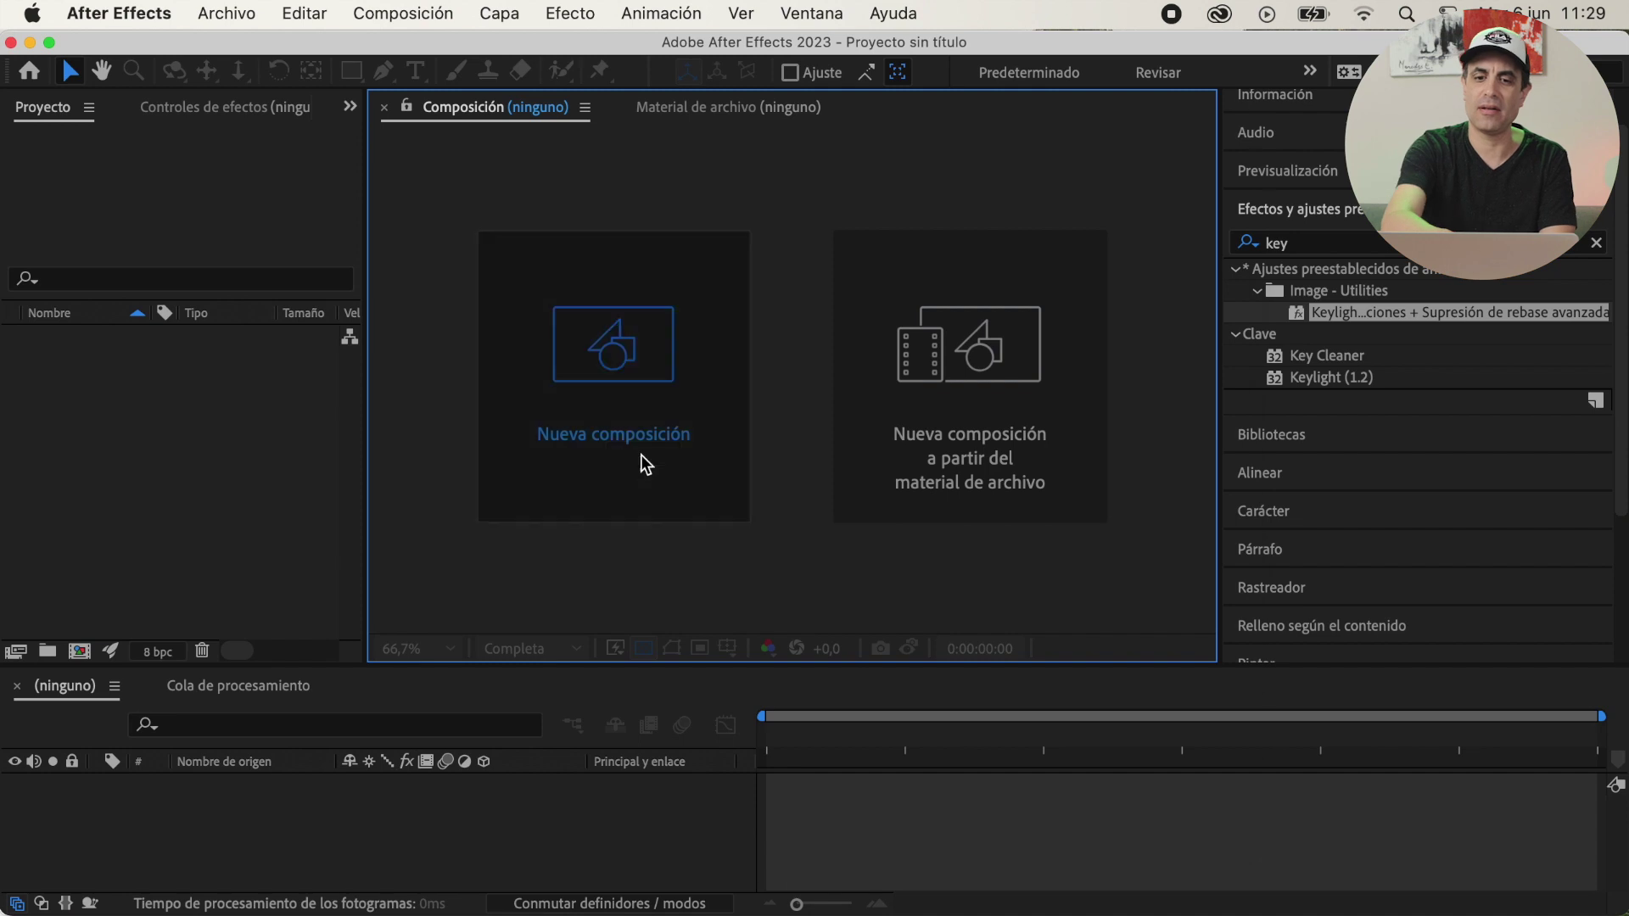
- Create the Tutorial composition and import the rendered Fondo background video
left_click(643, 463)
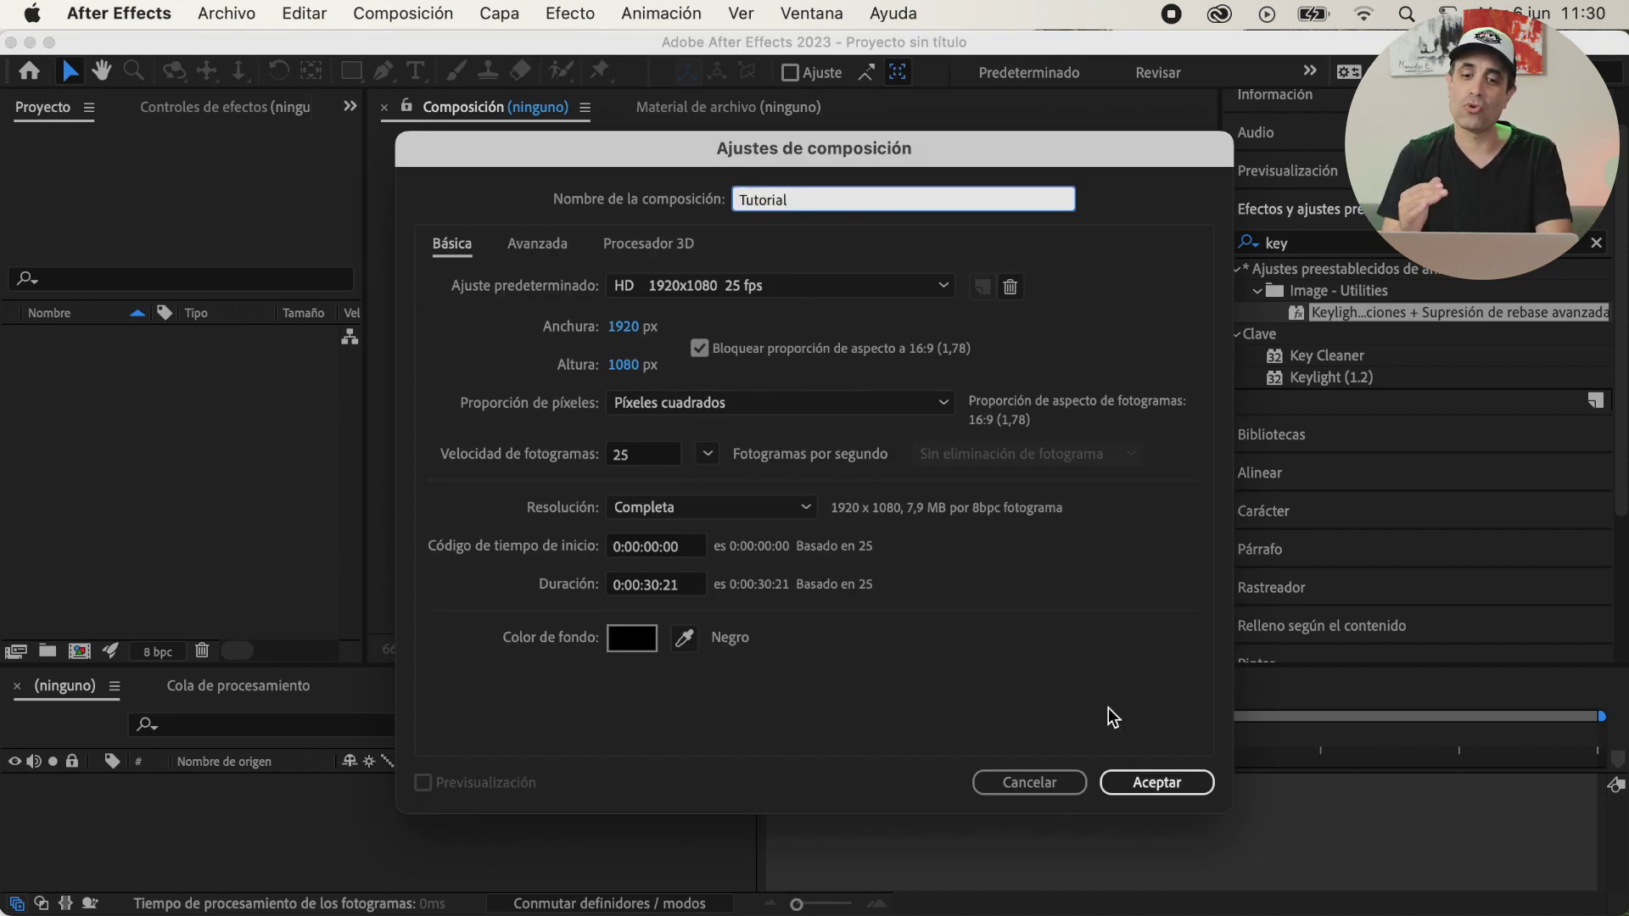
left_click(1154, 782)
double_click(136, 388)
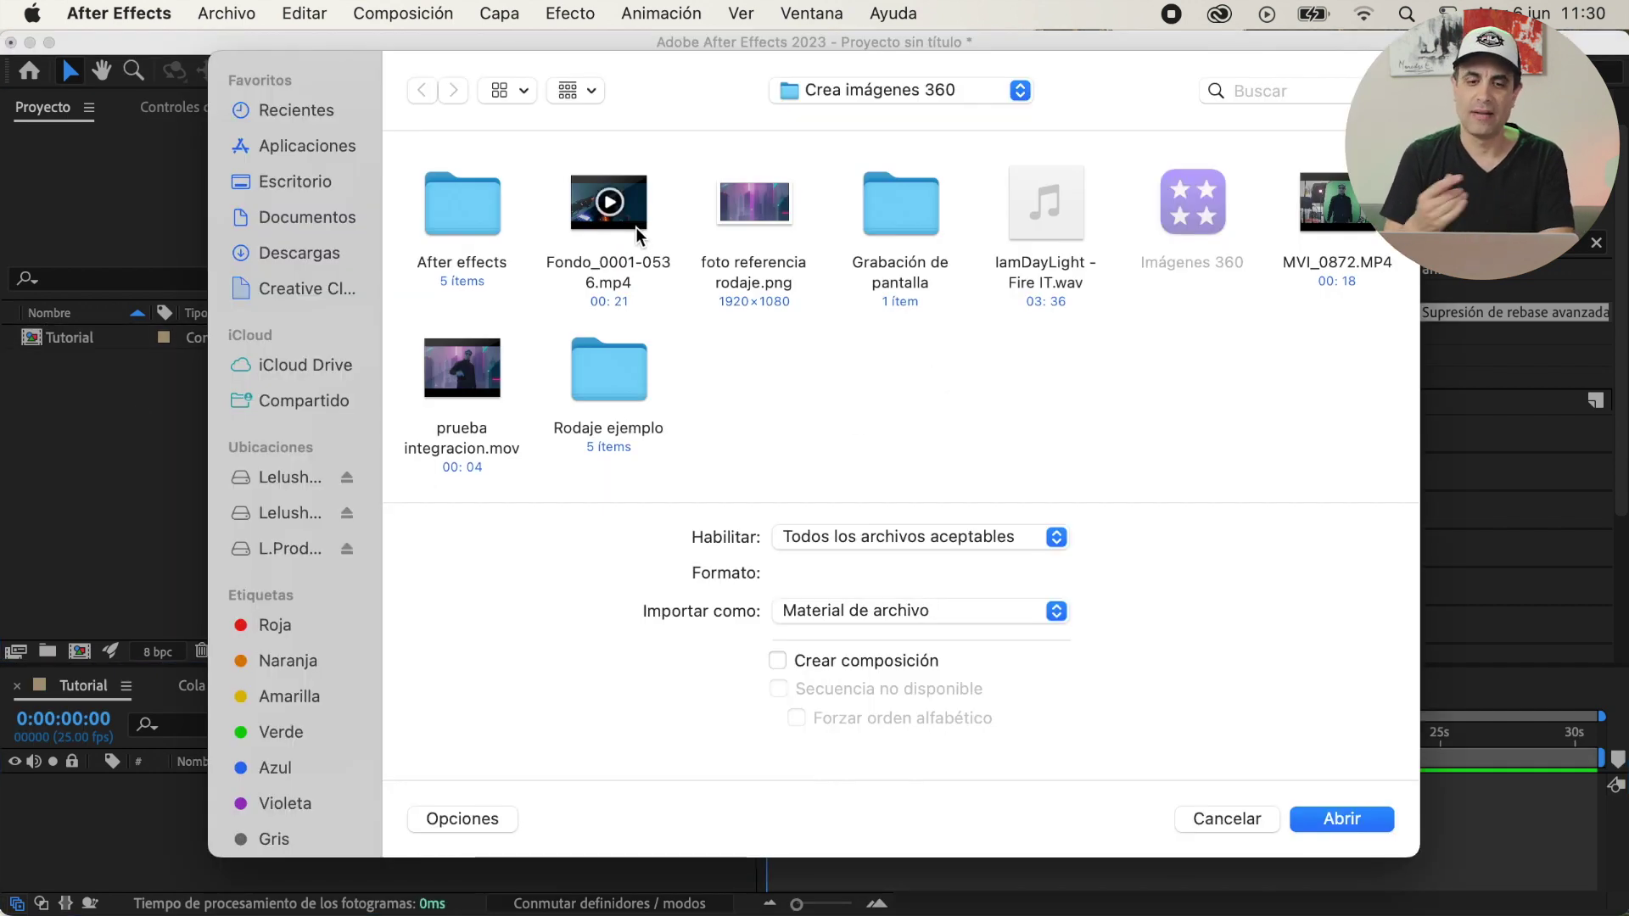
double_click(638, 236)
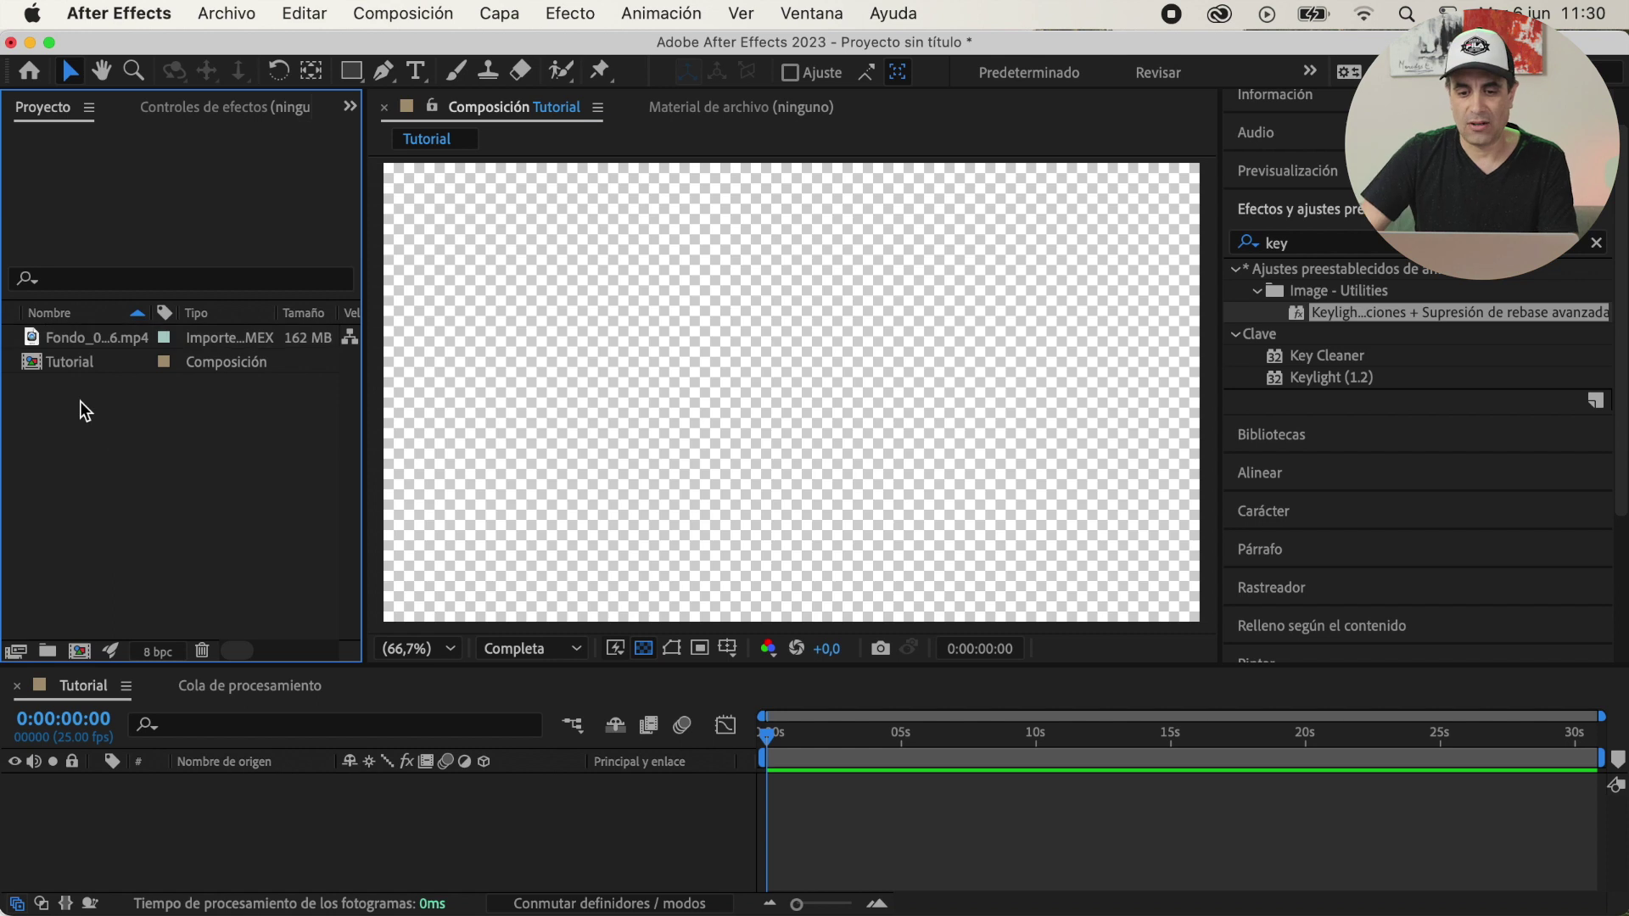
- Import 1.mov and add it to the timeline above the Fondo video
double_click(79, 401)
double_click(466, 201)
double_click(490, 226)
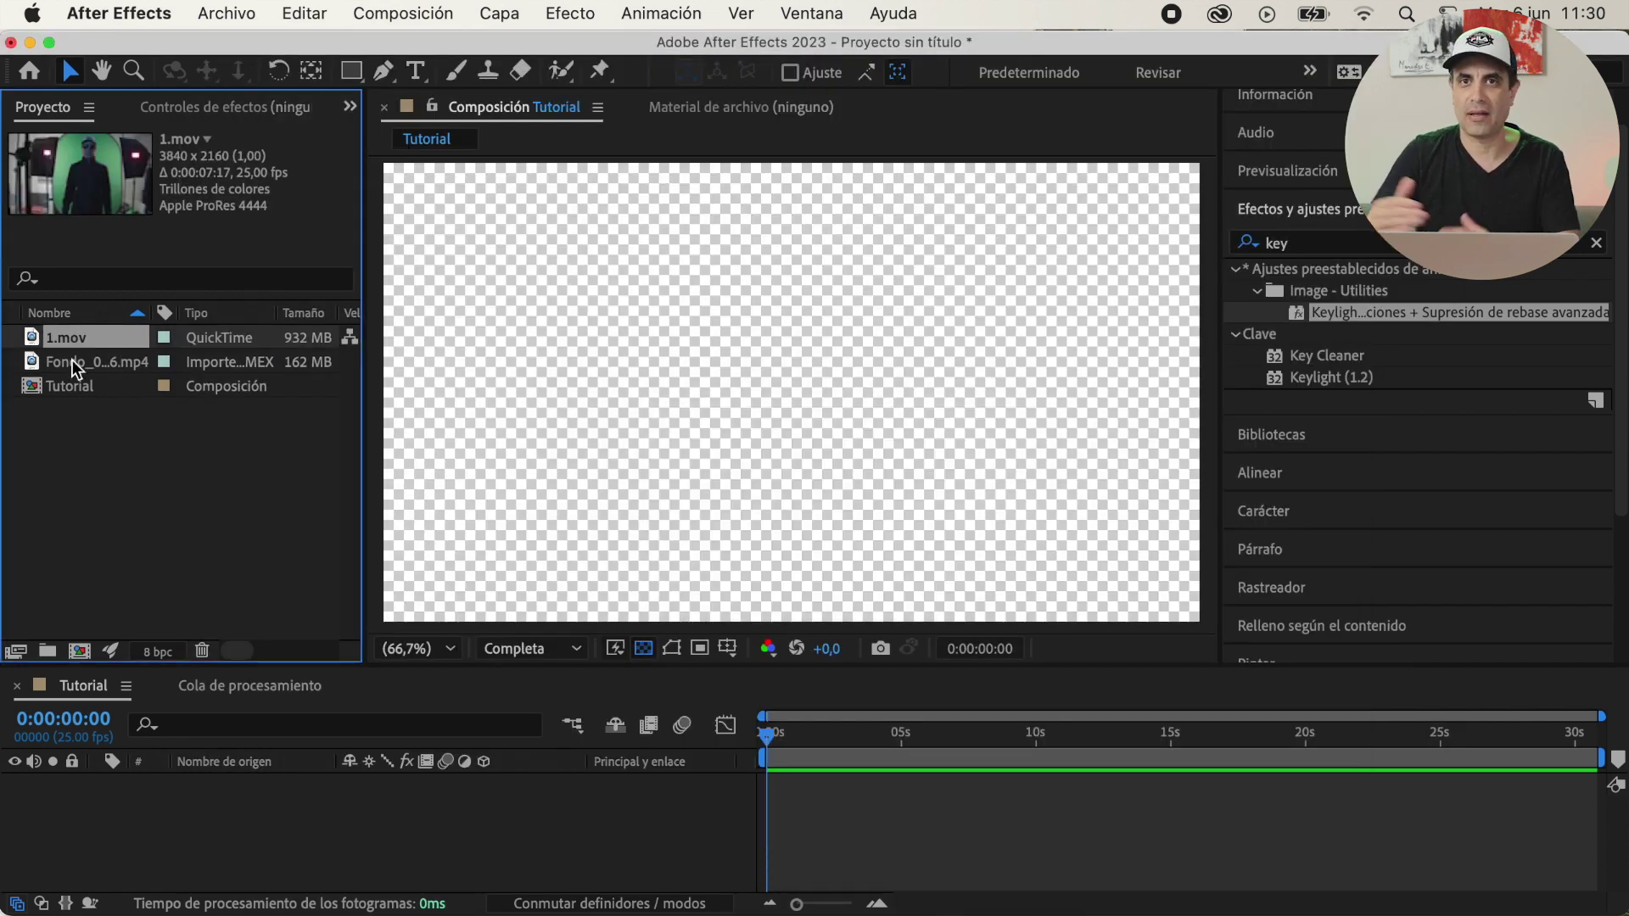
left_click_drag(78, 339, 224, 783)
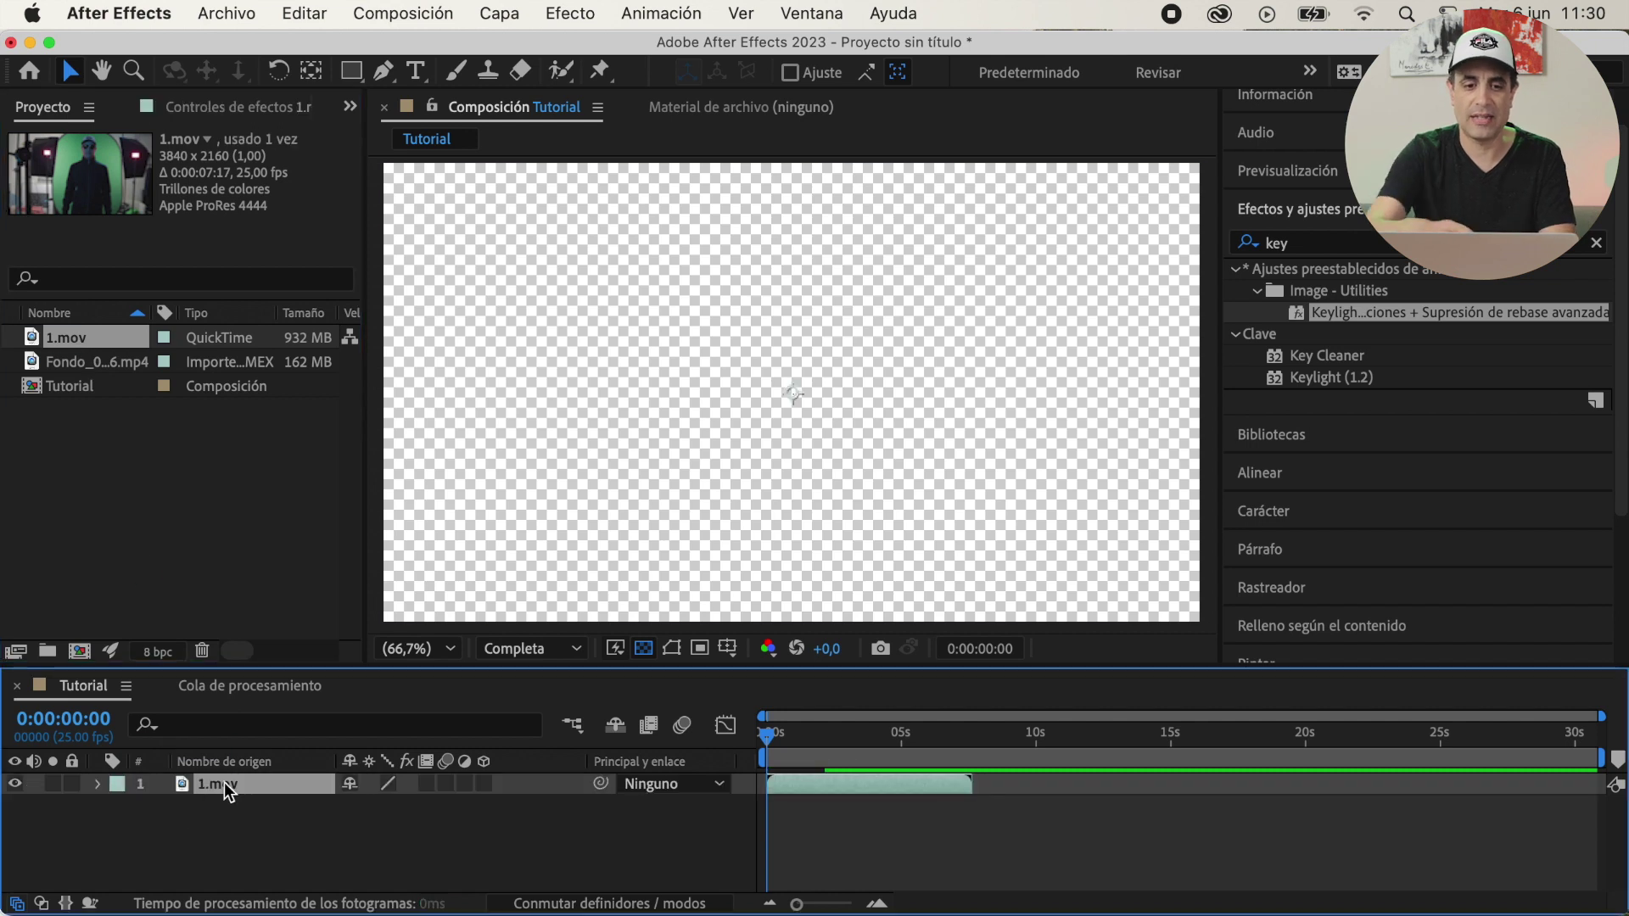
left_click_drag(64, 365, 223, 823)
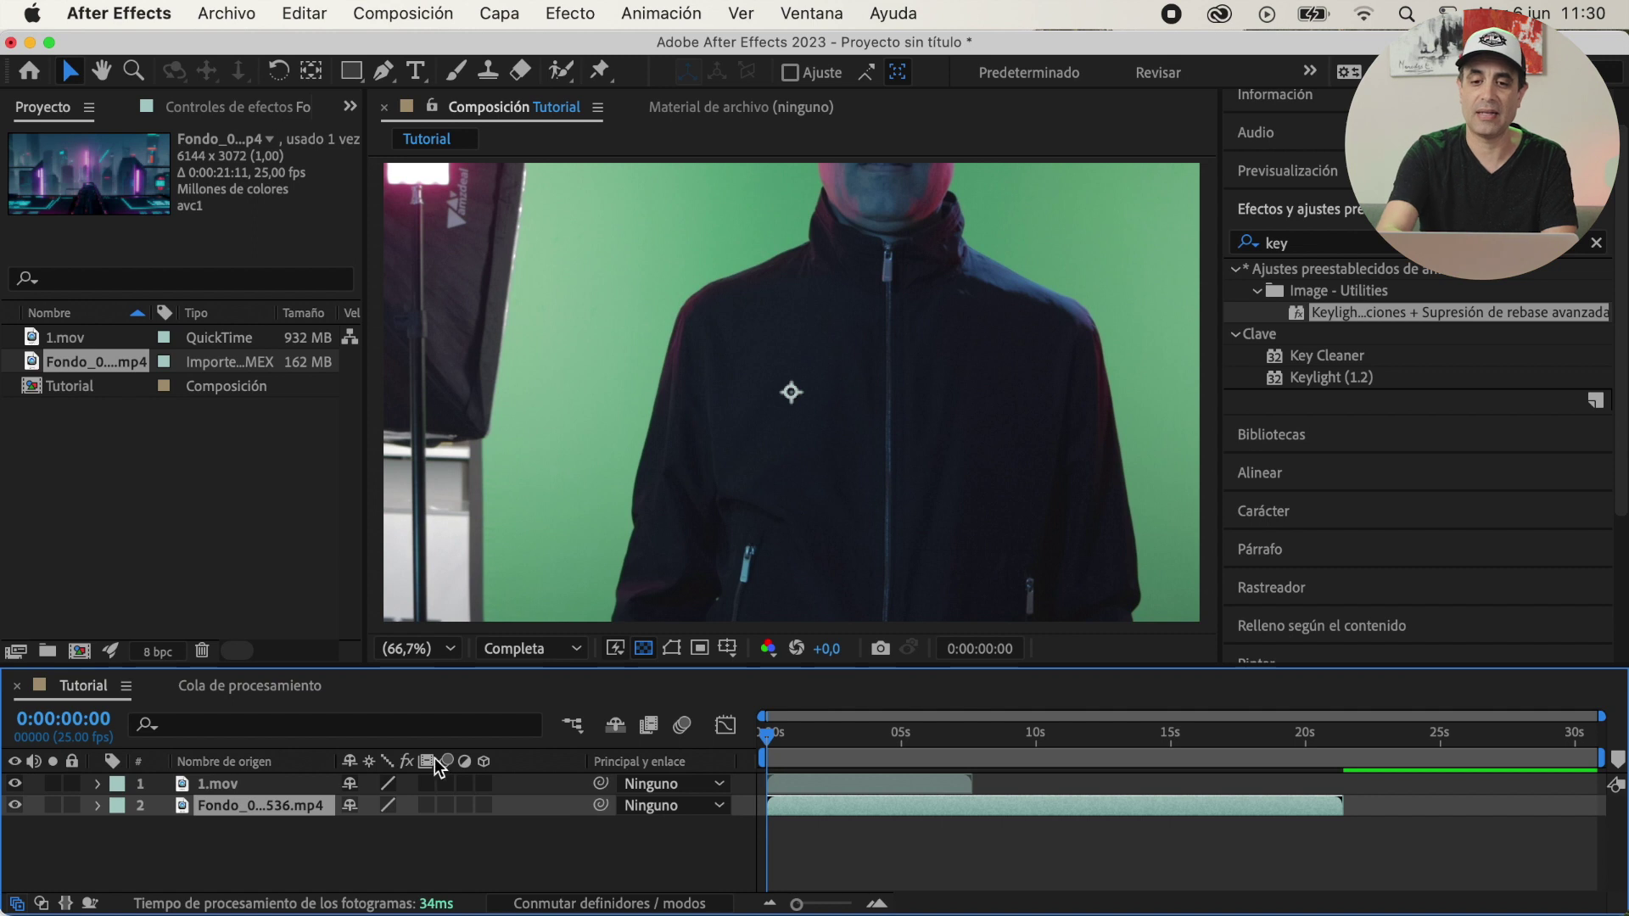
- Scale the presenter layer 1.mov down to 50%
left_click(294, 787)
key("s")
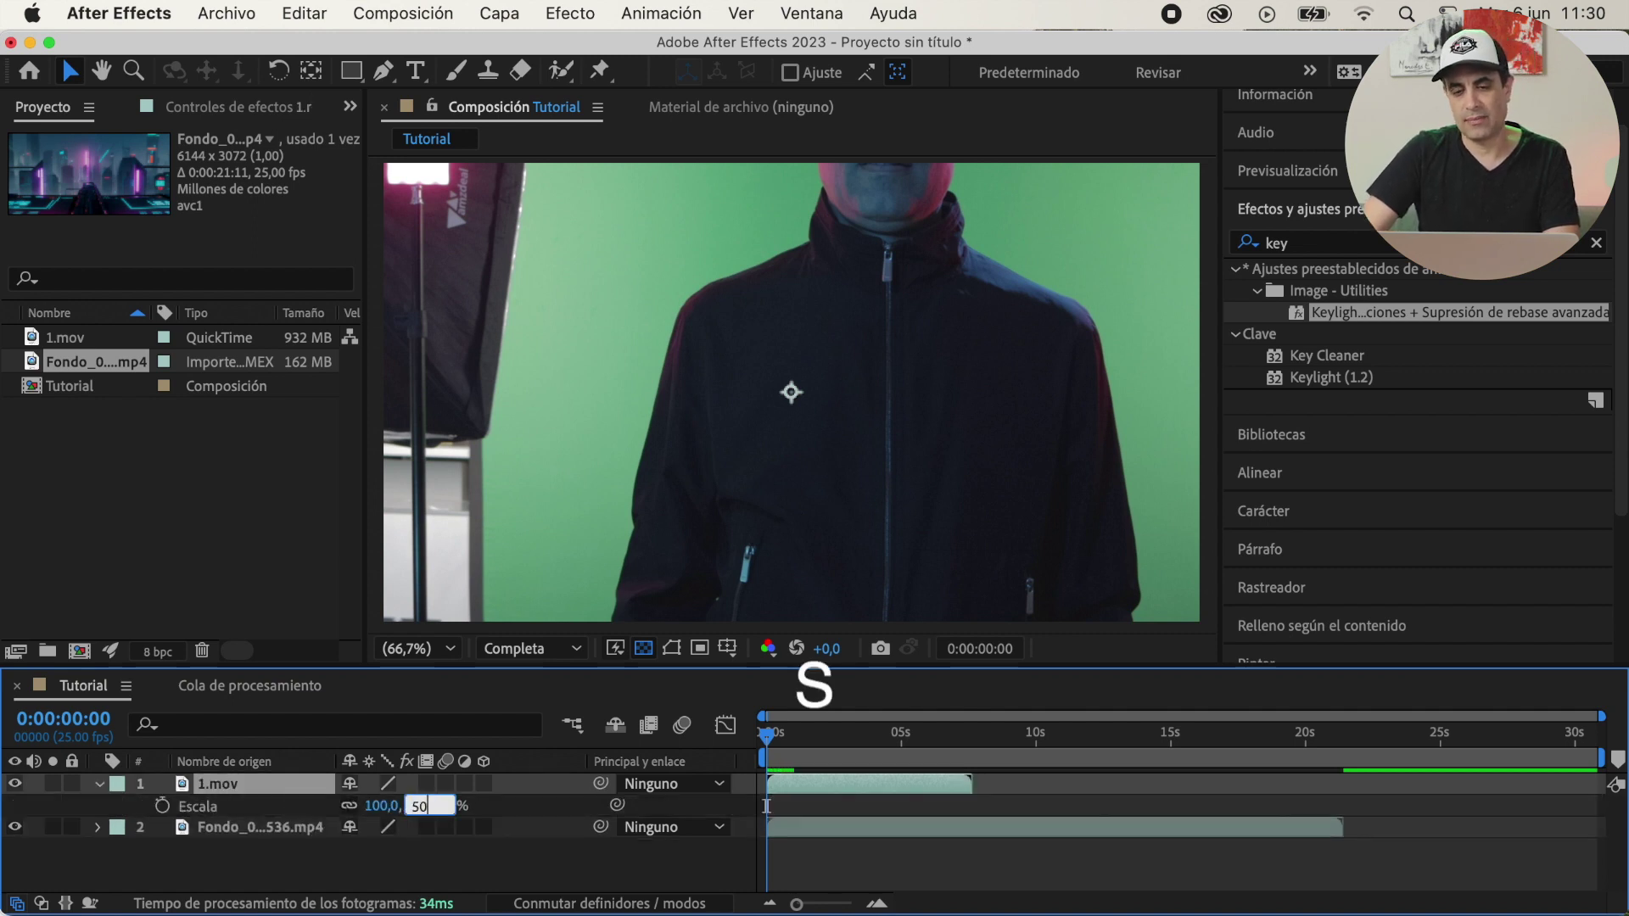
key("Return")
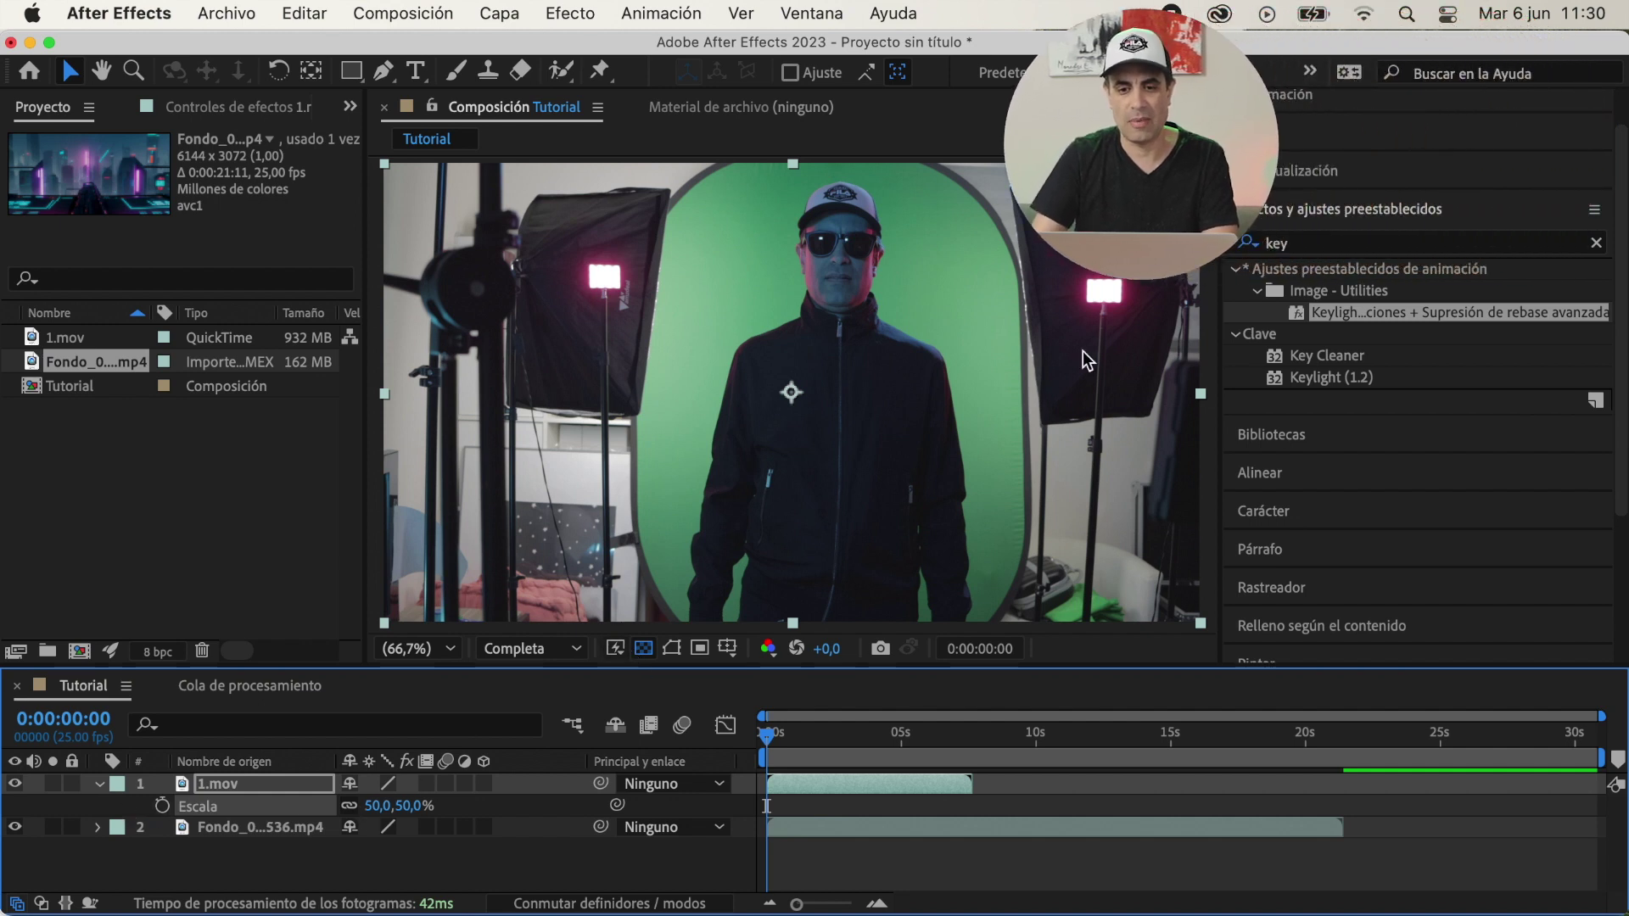
- Apply Color selectivo to 1.mov, raising cyan to 100% and magenta in the greens
left_click(1250, 244)
type("selec")
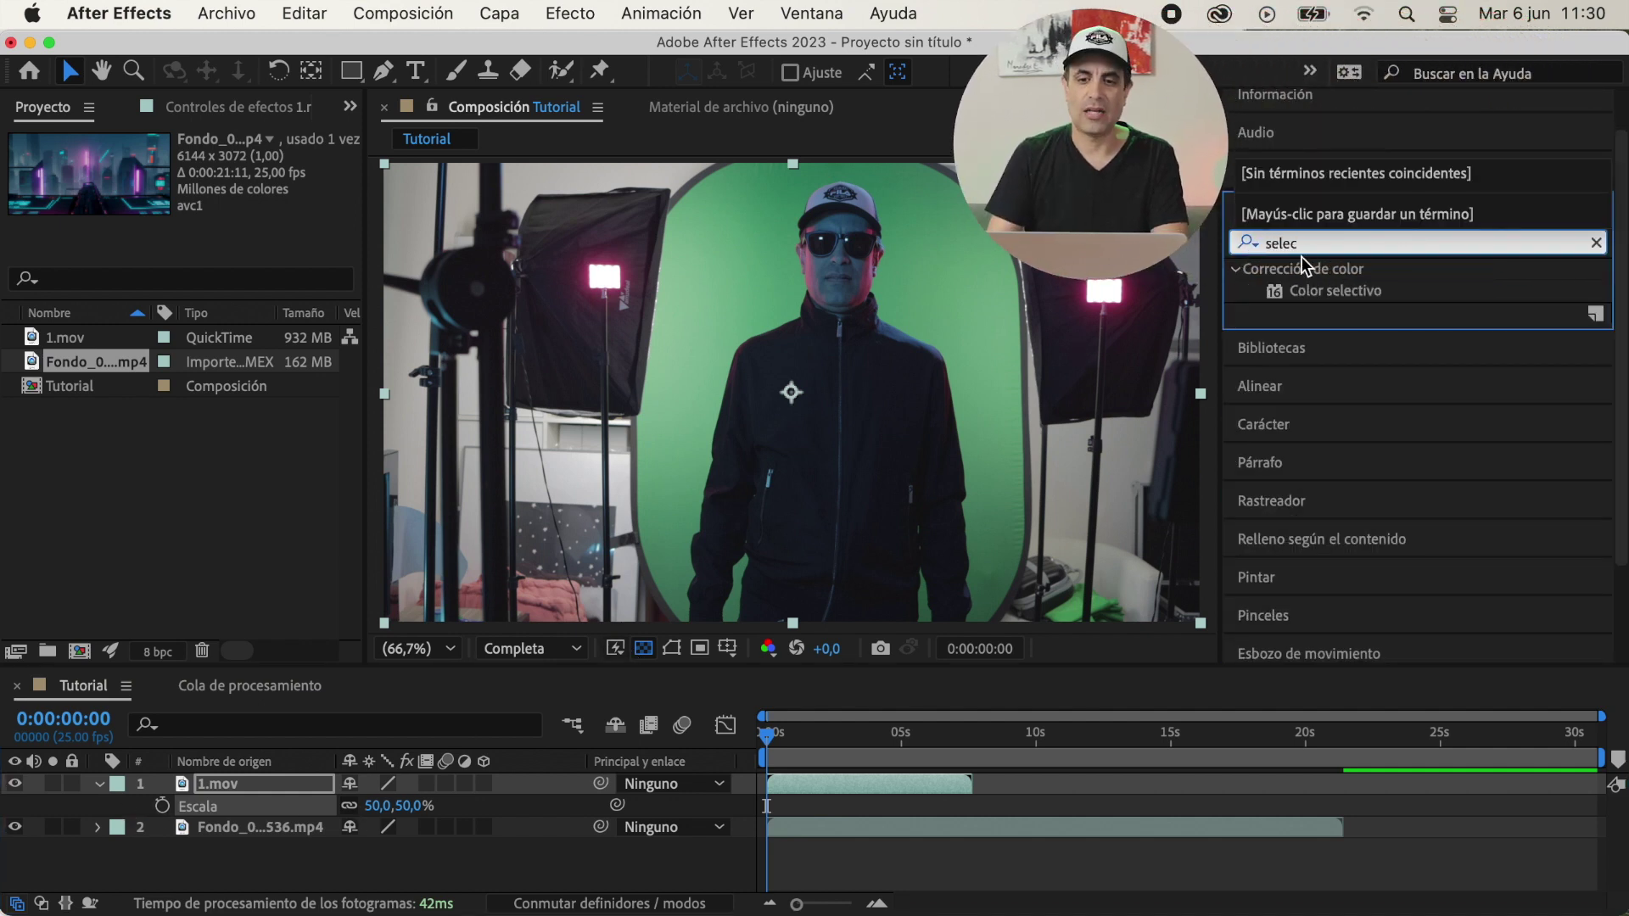
double_click(1337, 293)
left_click(293, 205)
left_click(280, 290)
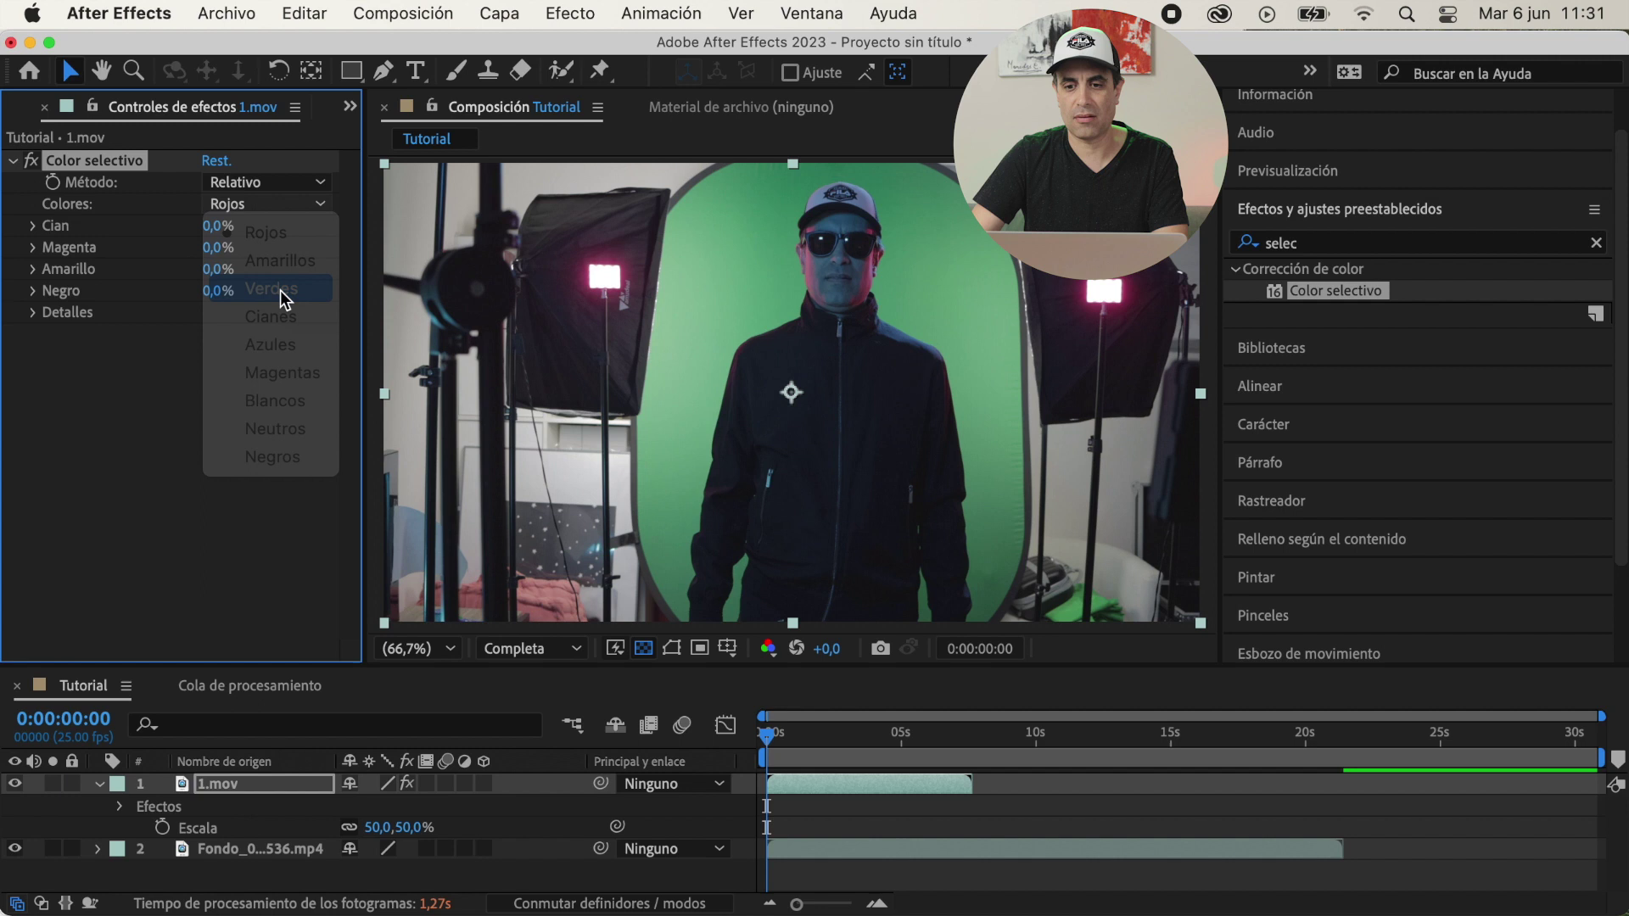
left_click_drag(217, 225, 348, 263)
mouse_move(218, 248)
left_mouse_down()
mouse_move(134, 263)
mouse_move(306, 272)
mouse_move(408, 299)
left_mouse_up()
left_click(13, 160)
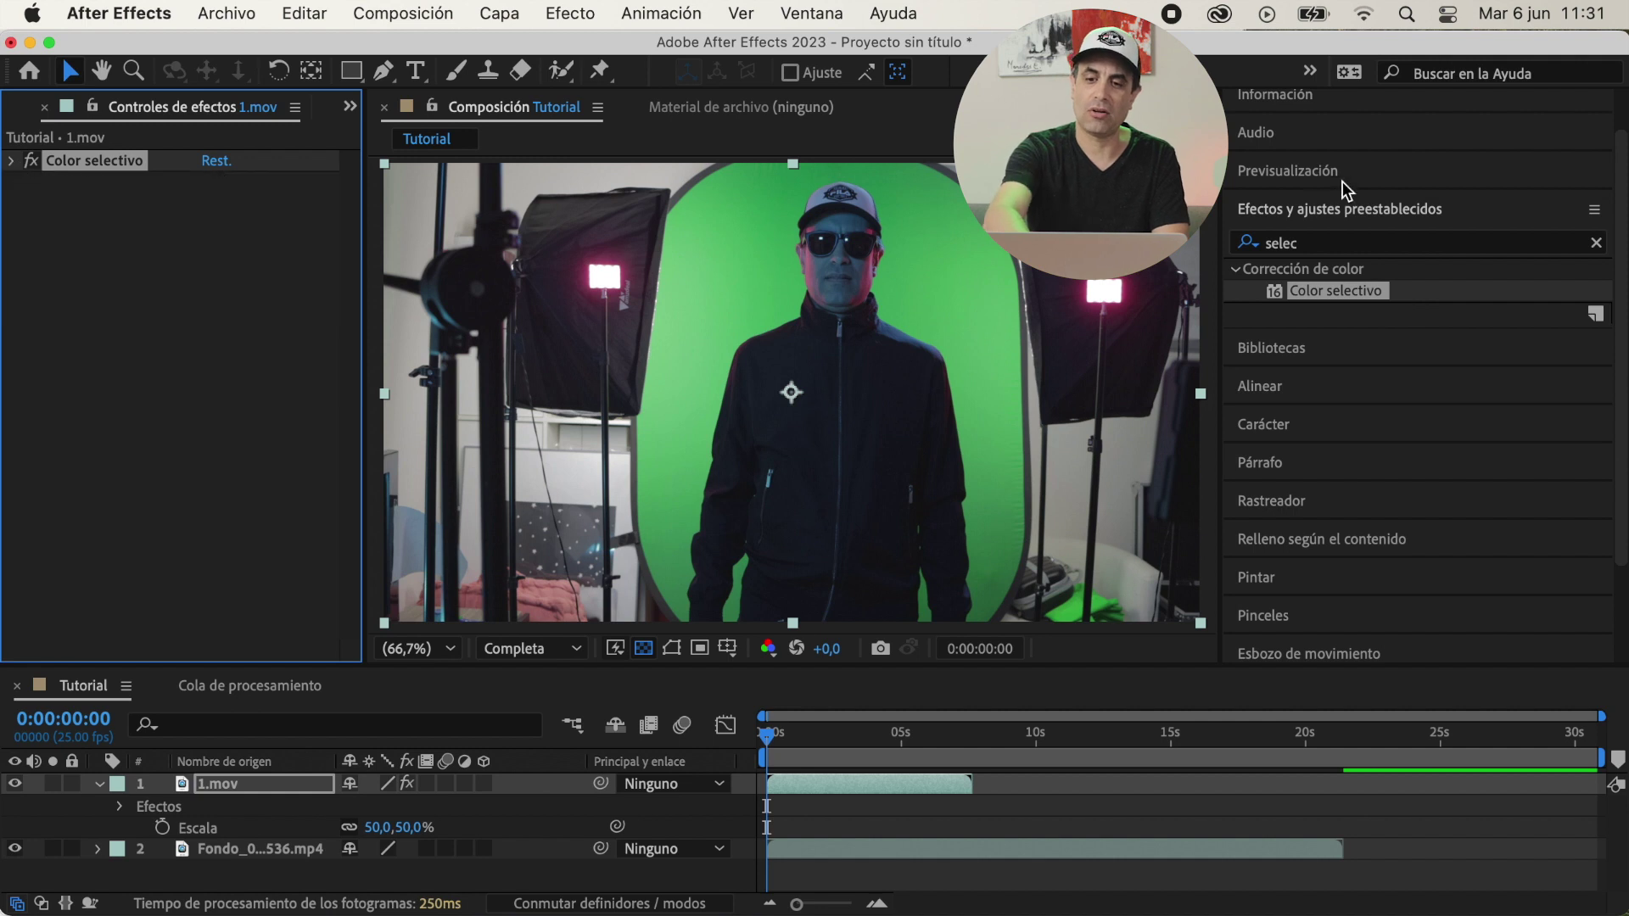
left_click(1235, 246)
type("key")
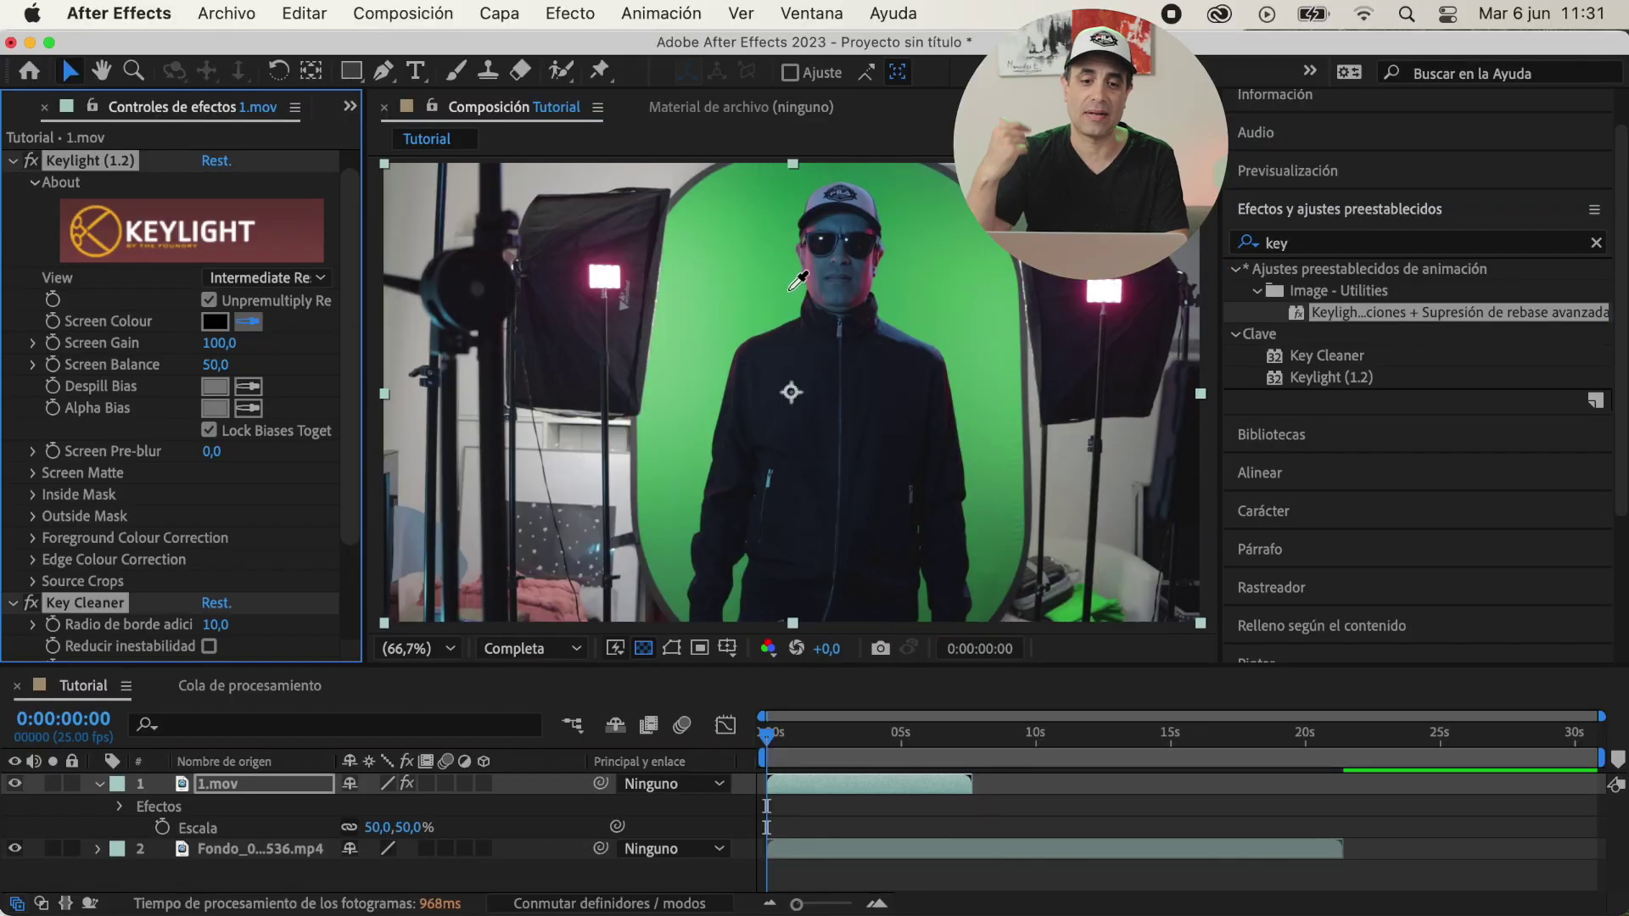
- Tighten the Keylight matte with Clip Black 48, Clip White 77 and Screen Shrink -1
left_click(297, 277)
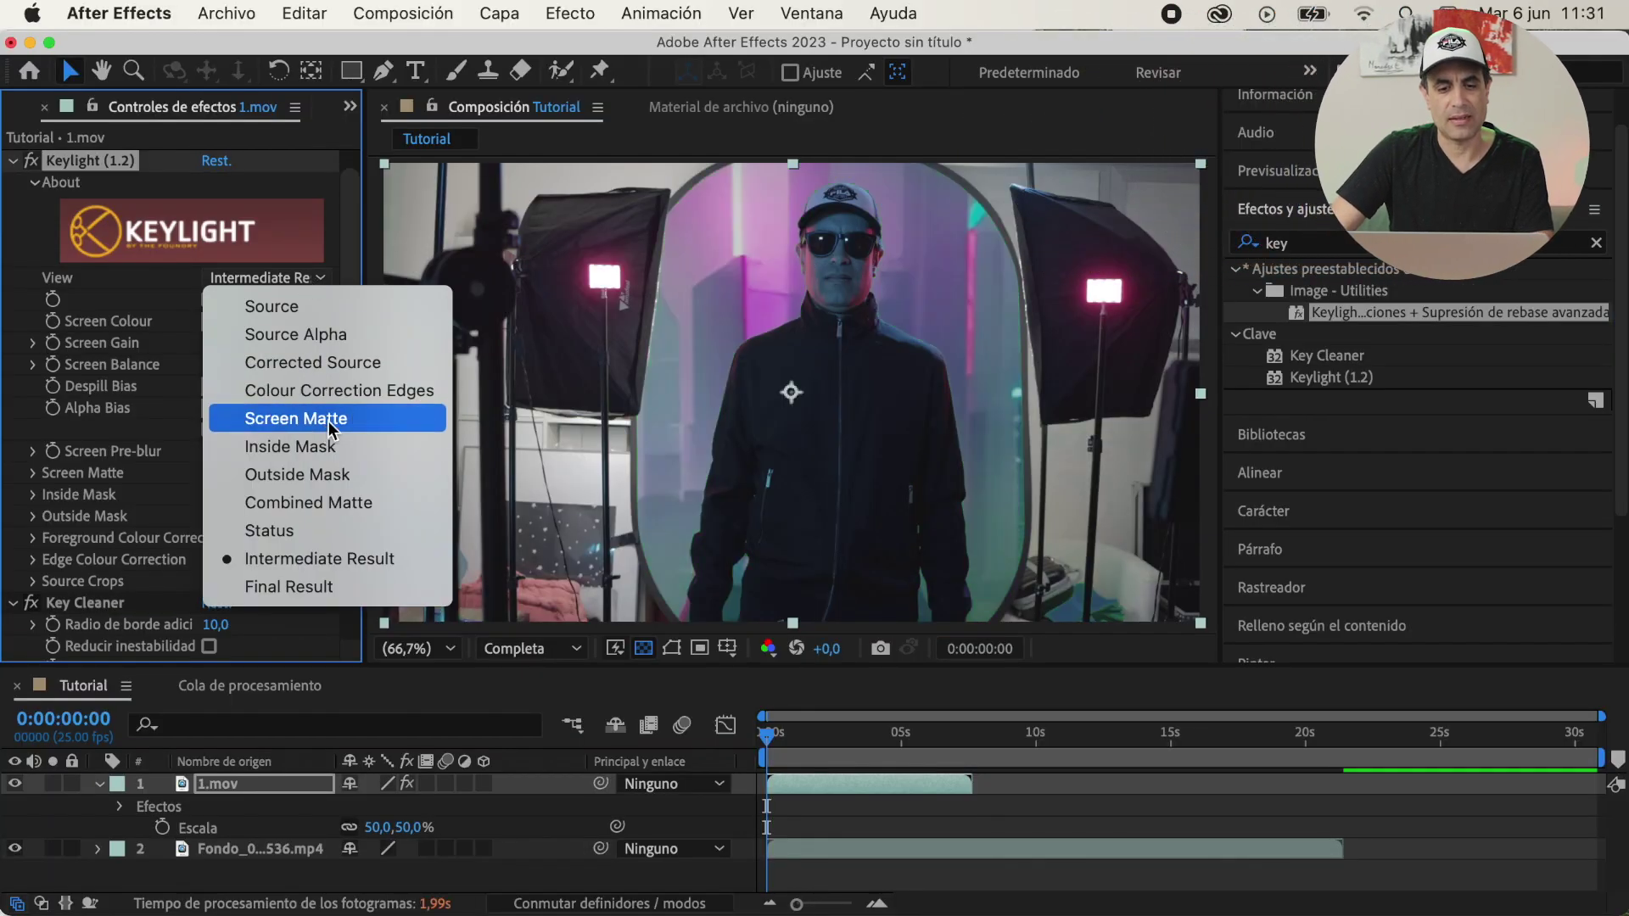
left_click(328, 422)
left_click(33, 473)
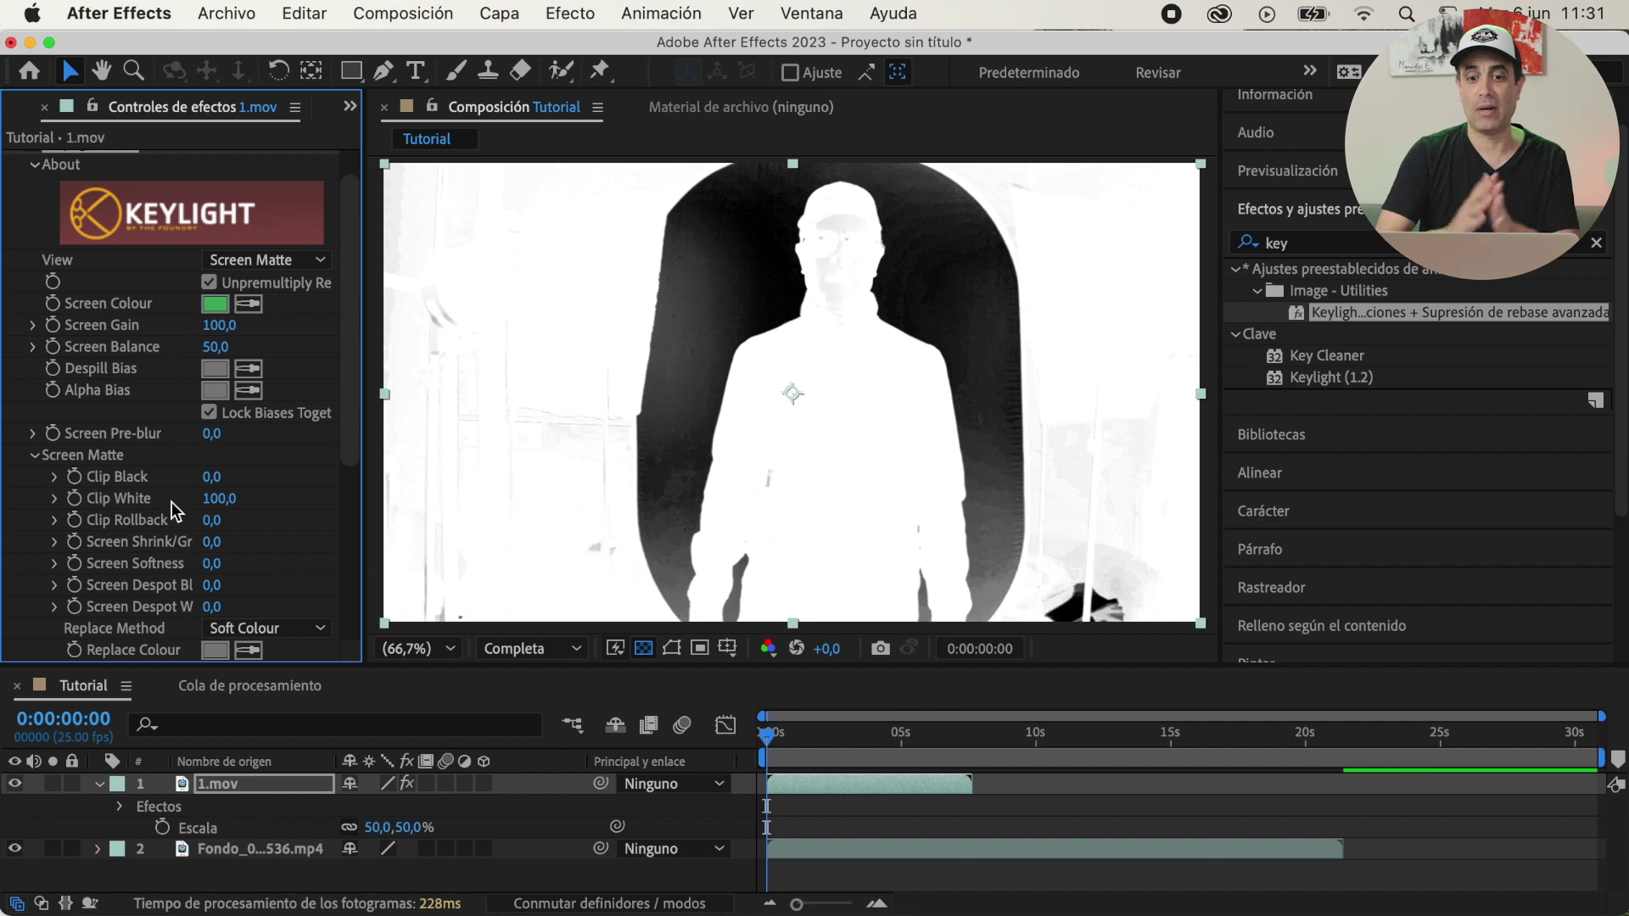
mouse_move(214, 477)
left_mouse_down()
mouse_move(255, 477)
mouse_move(204, 501)
mouse_move(223, 483)
left_mouse_up()
scroll(225, 507, "down", 1)
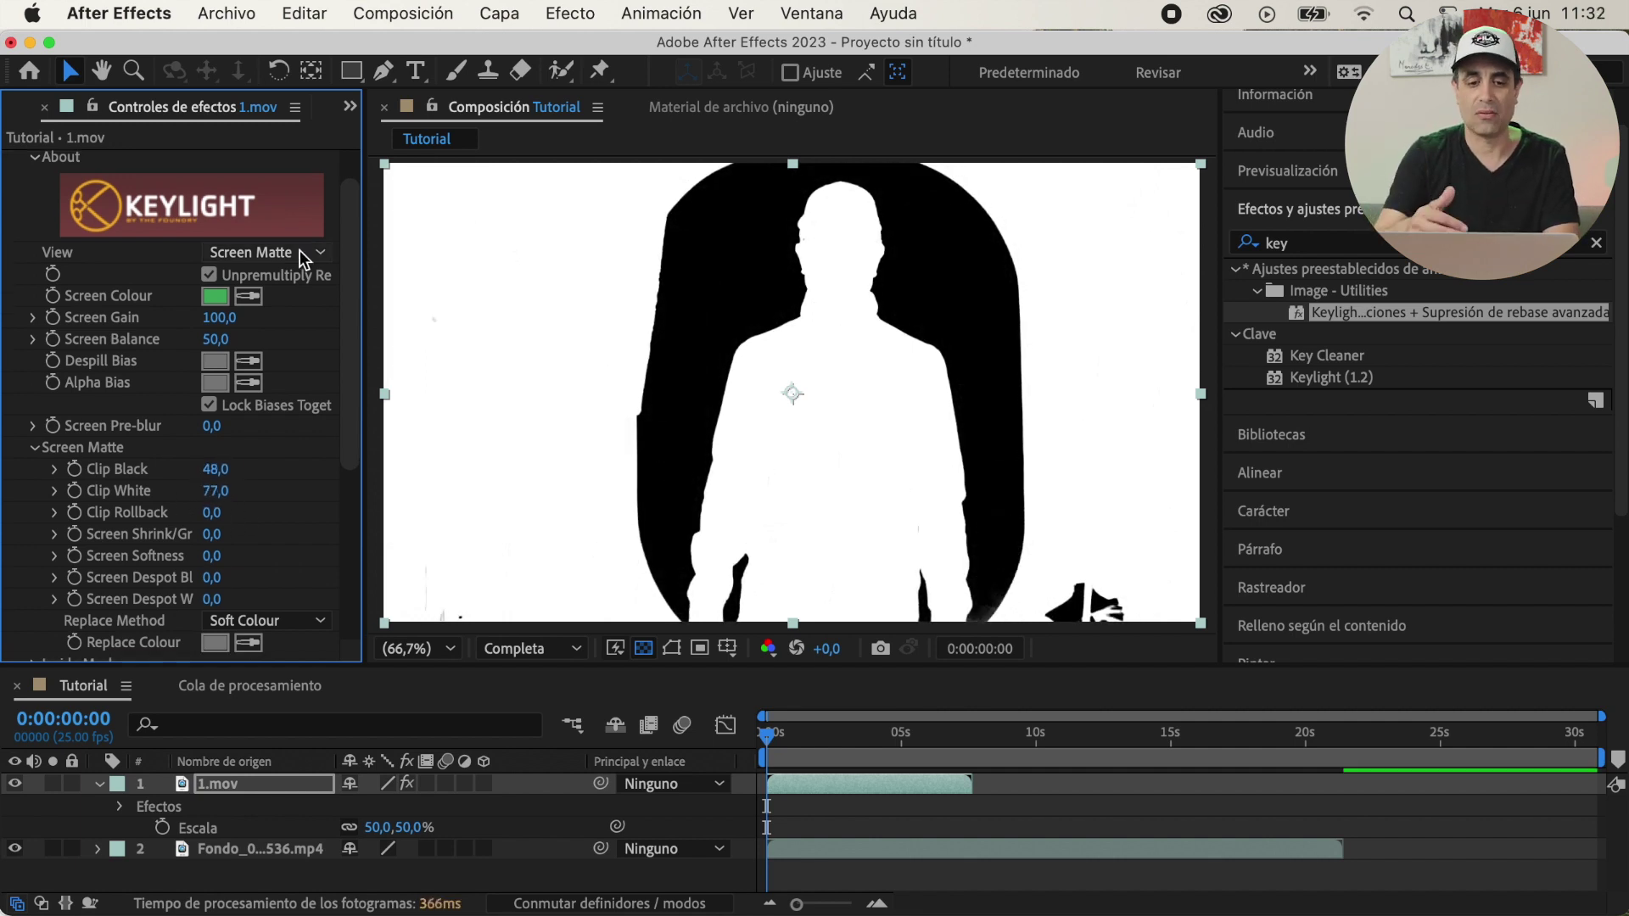
left_click(265, 252)
left_click(318, 537)
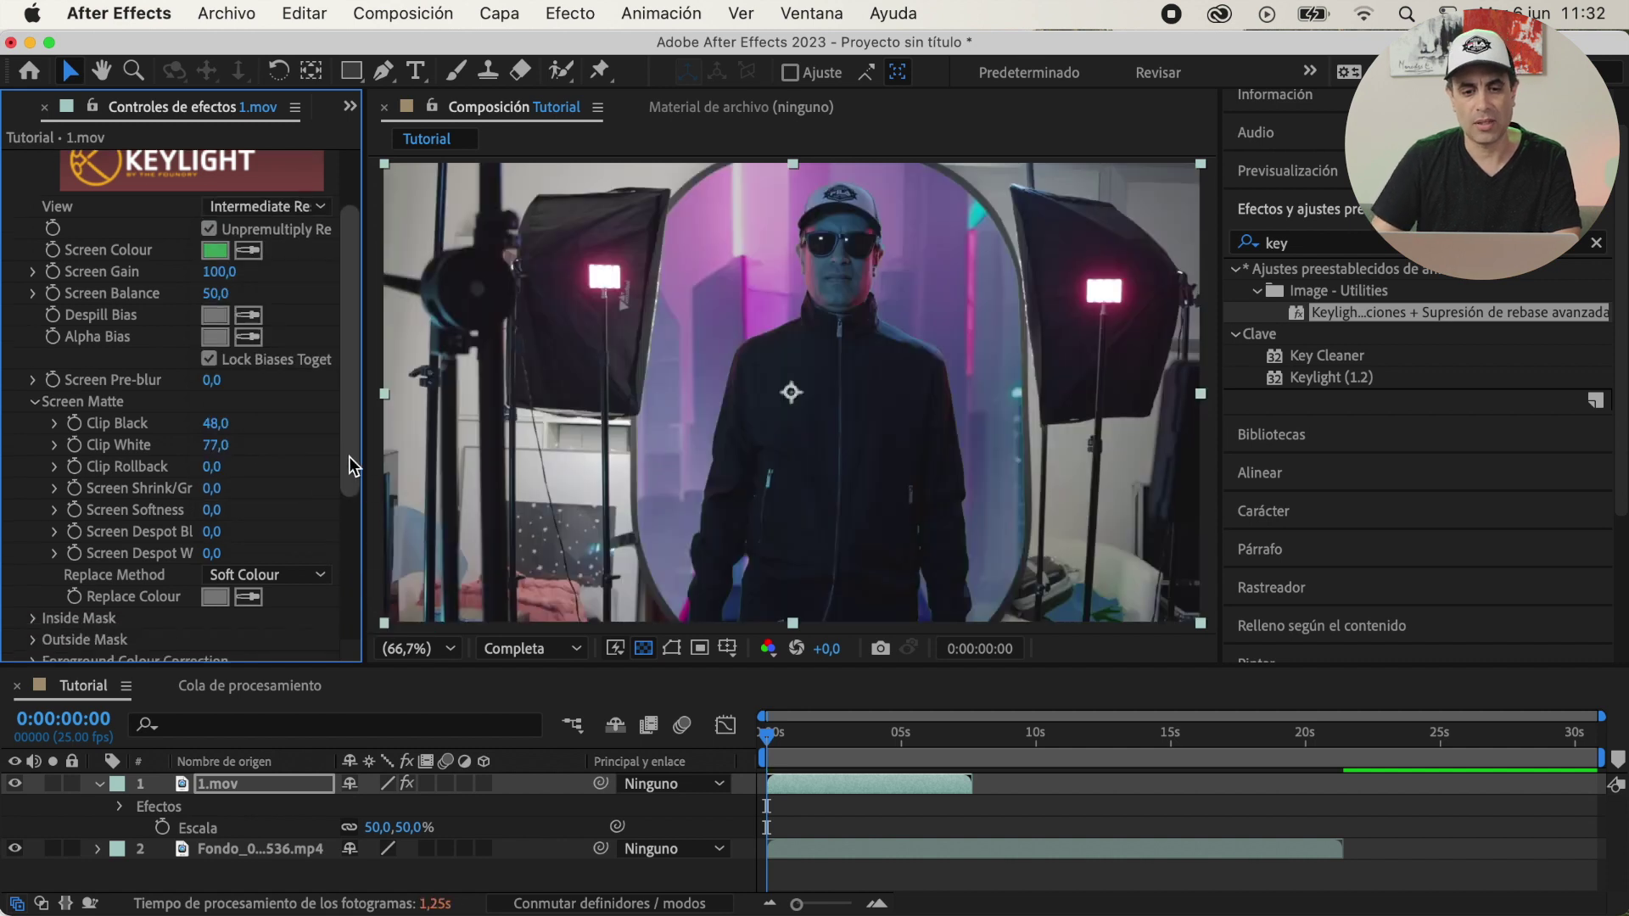
scroll(318, 543, "down", 8)
left_click(85, 488)
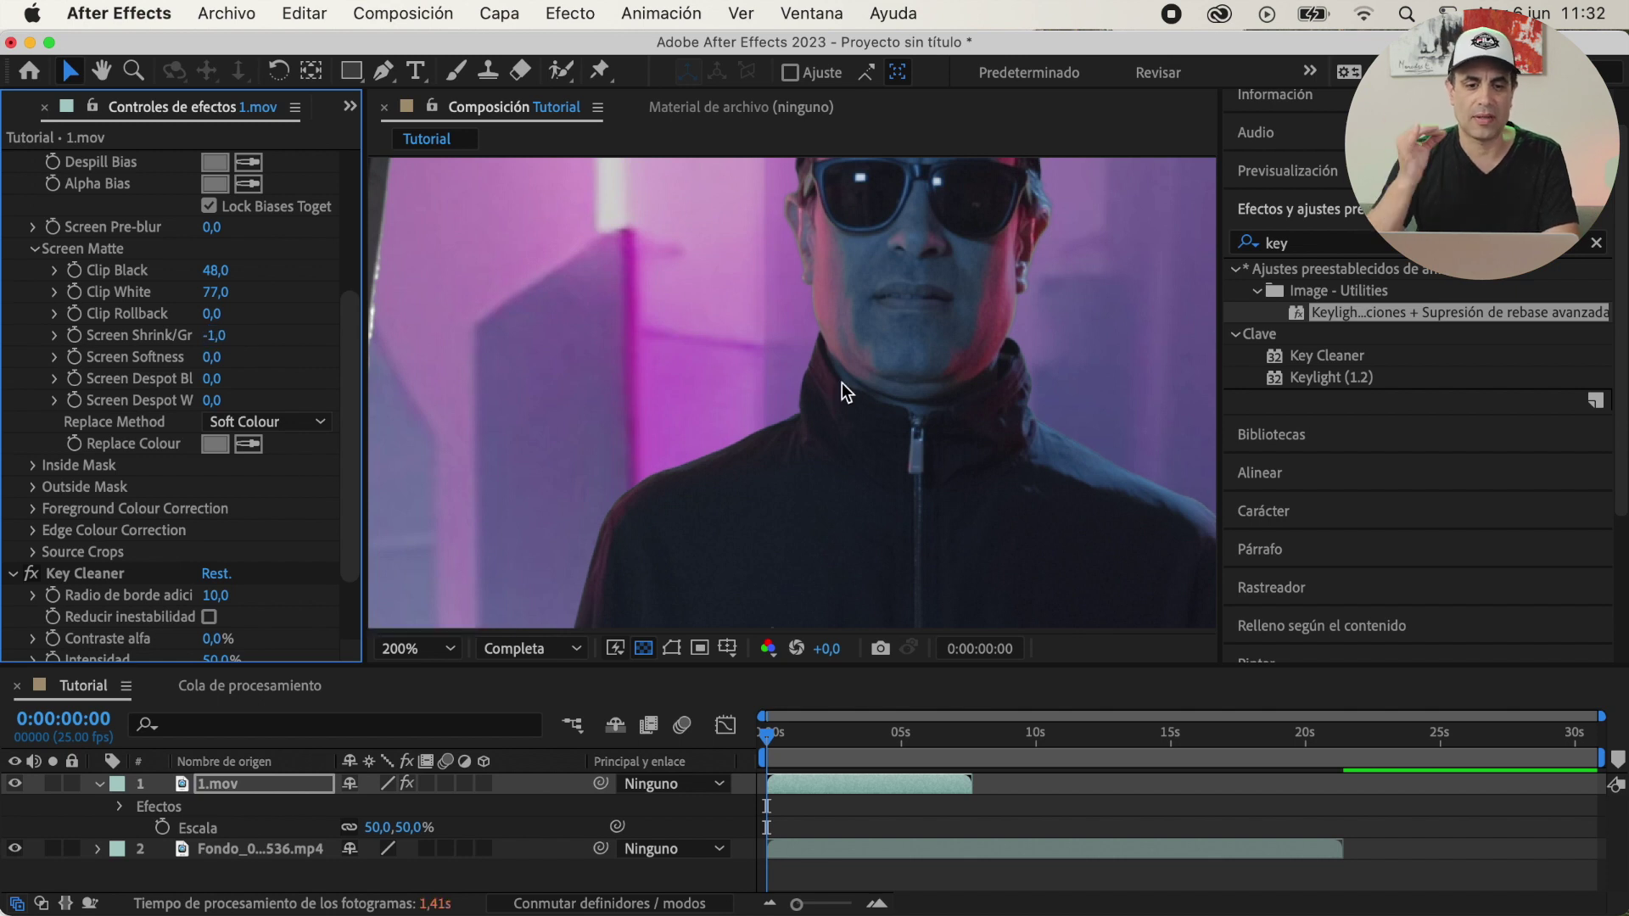
- Lower preview resolution to a third and rename the 1.mov presenter layer to yo
left_click(530, 648)
left_click(537, 766)
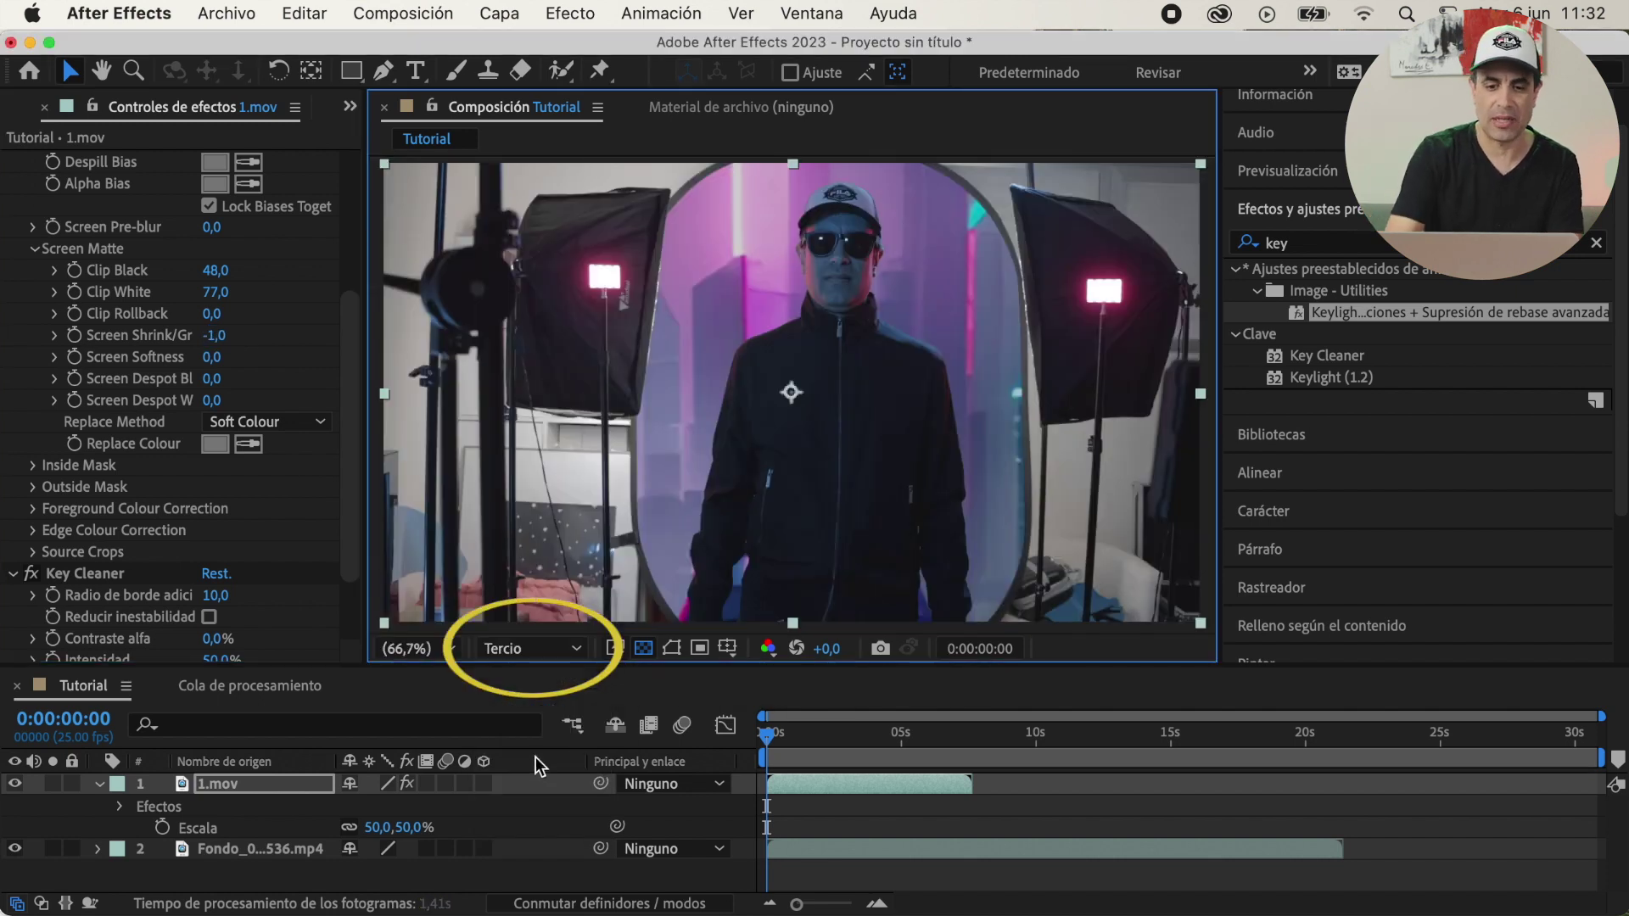
left_click(100, 785)
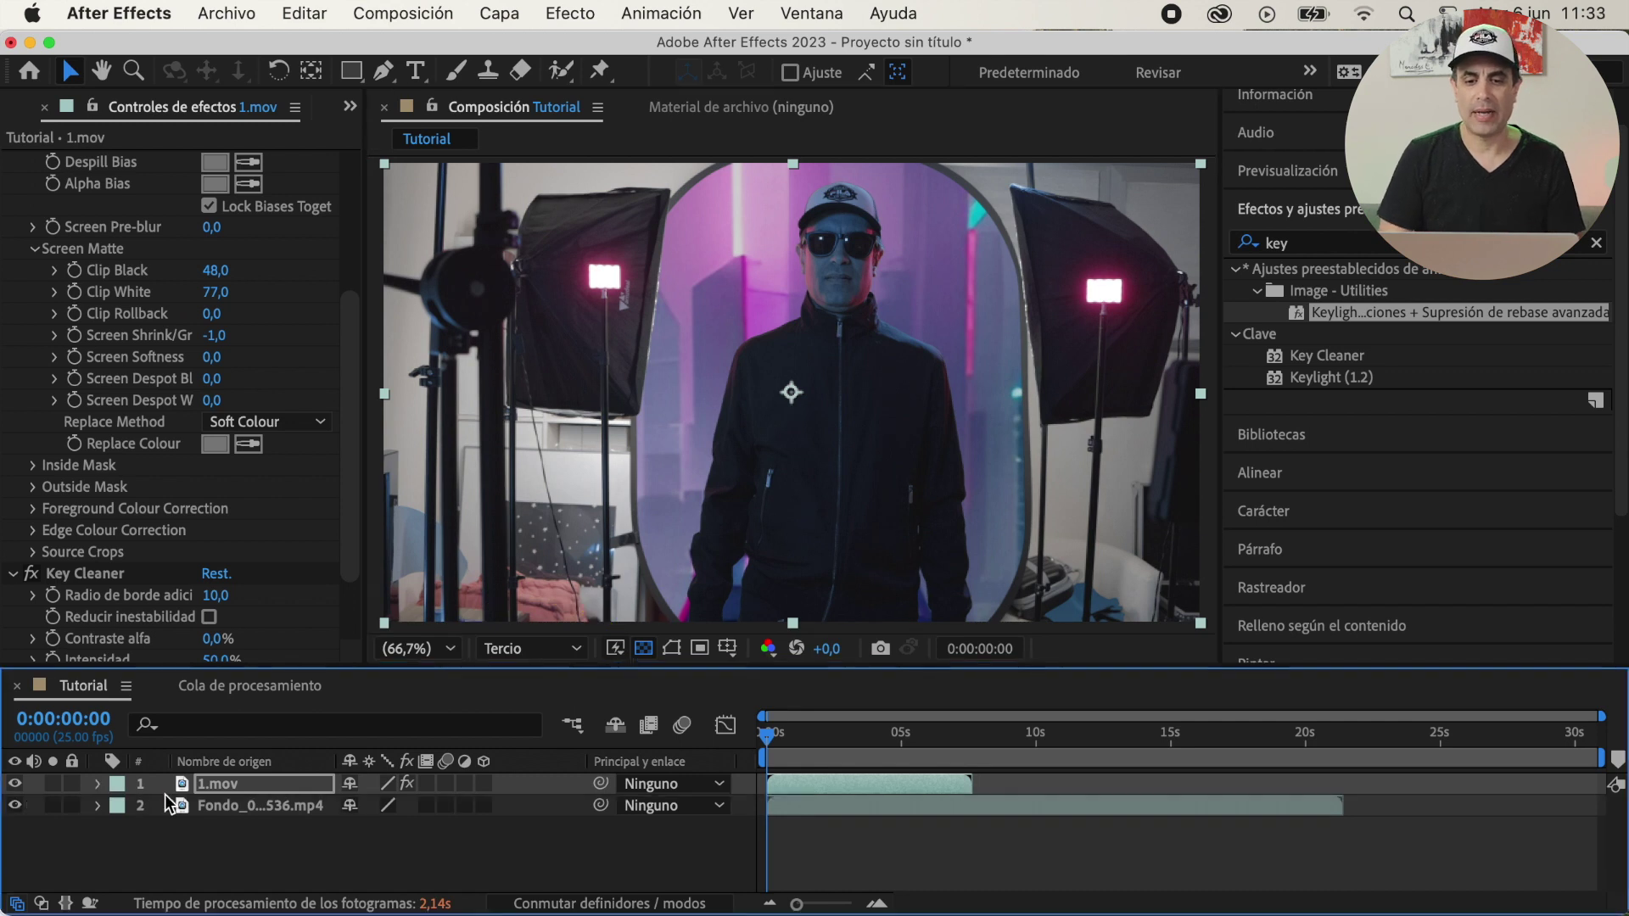
key("Return")
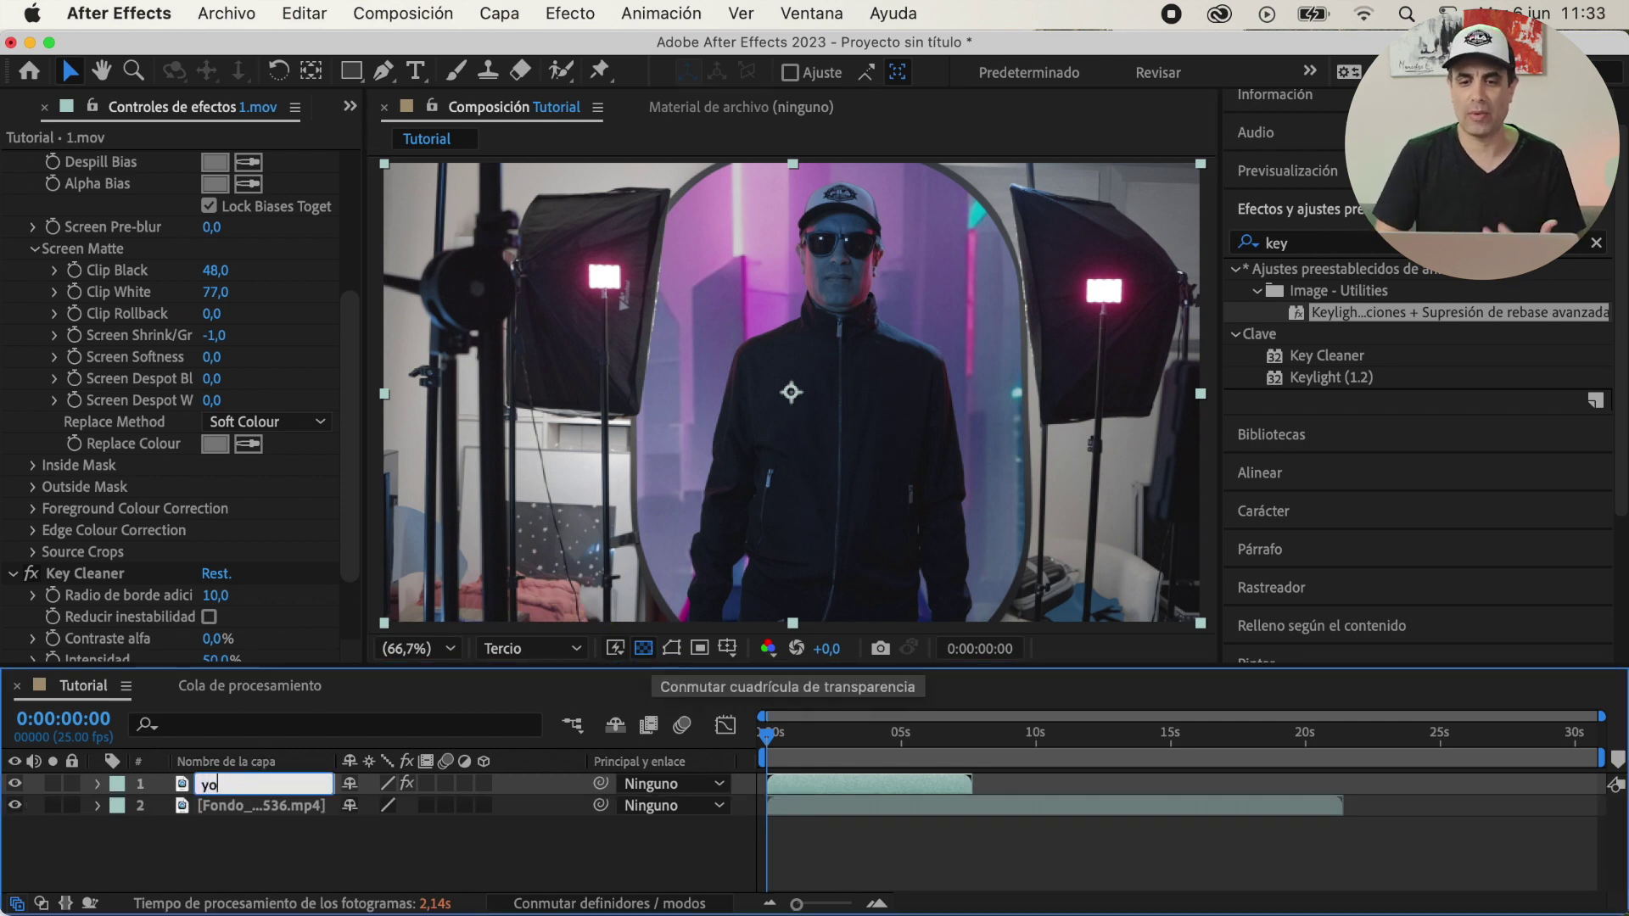
key("Return")
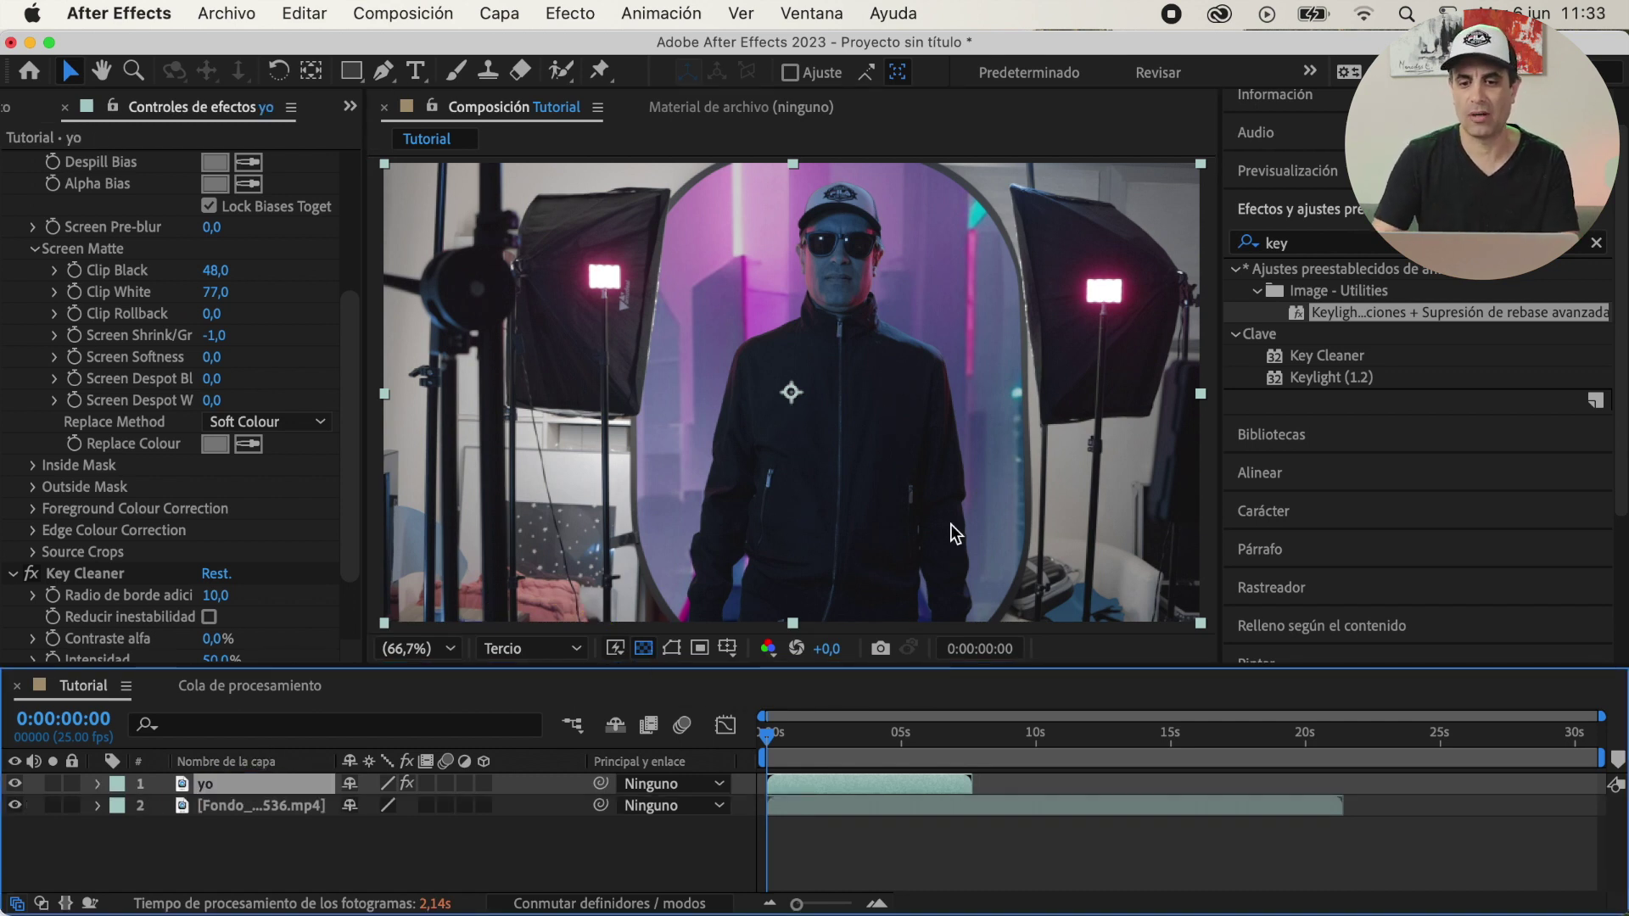
- Draw a Pen mask around the presenter and preview him over the city
key("comma")
key("comma")
key("g")
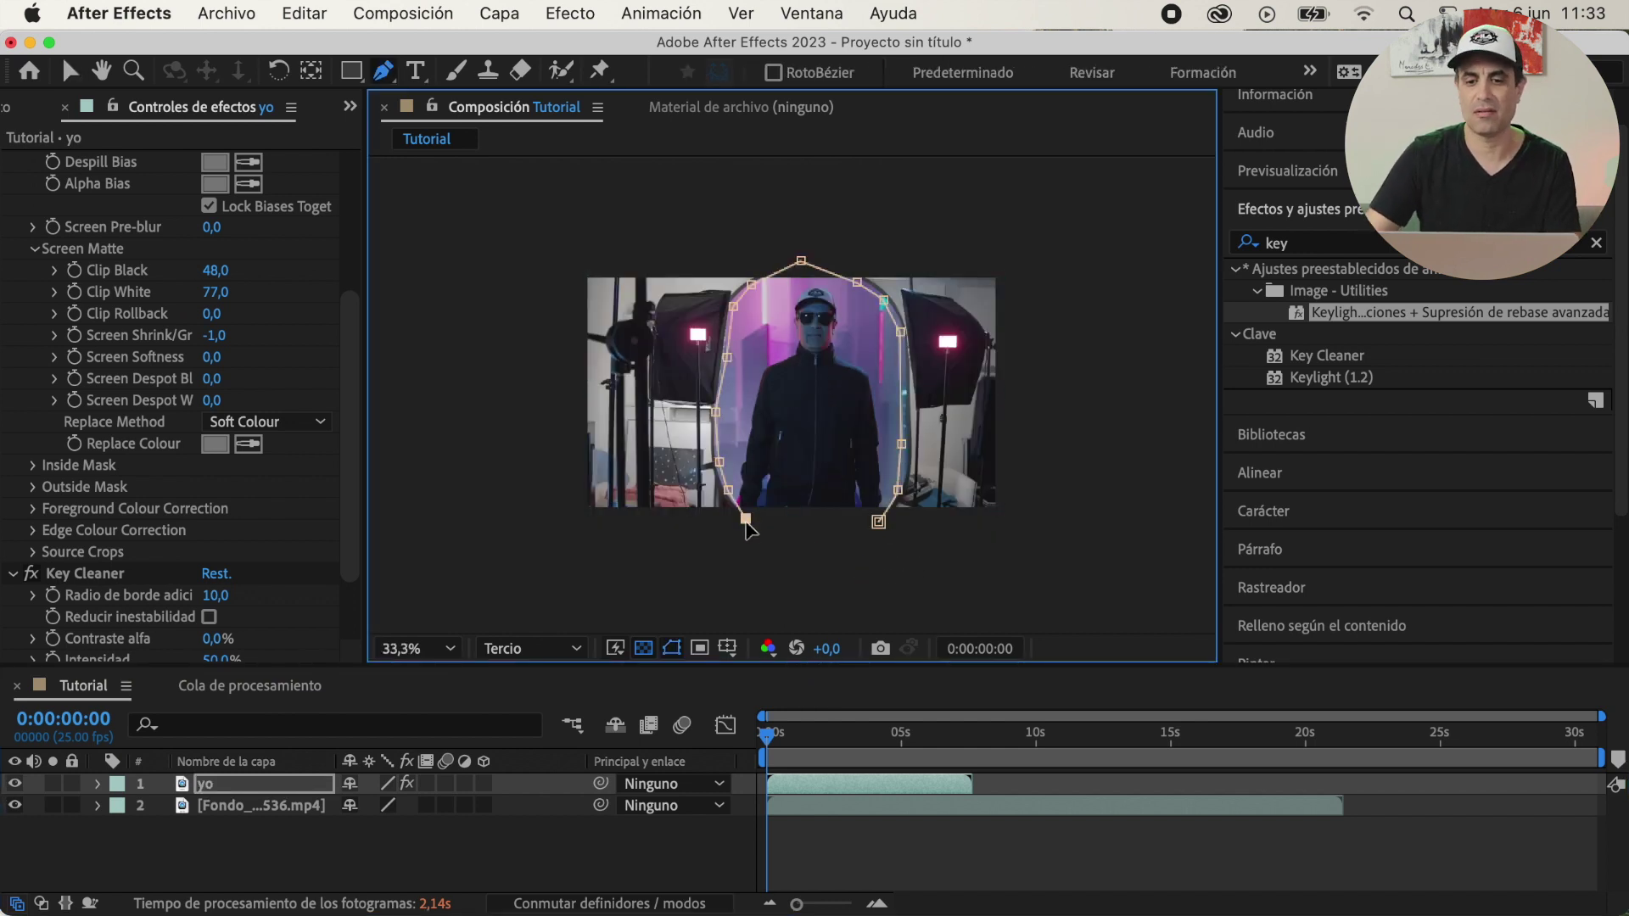
left_click(878, 522)
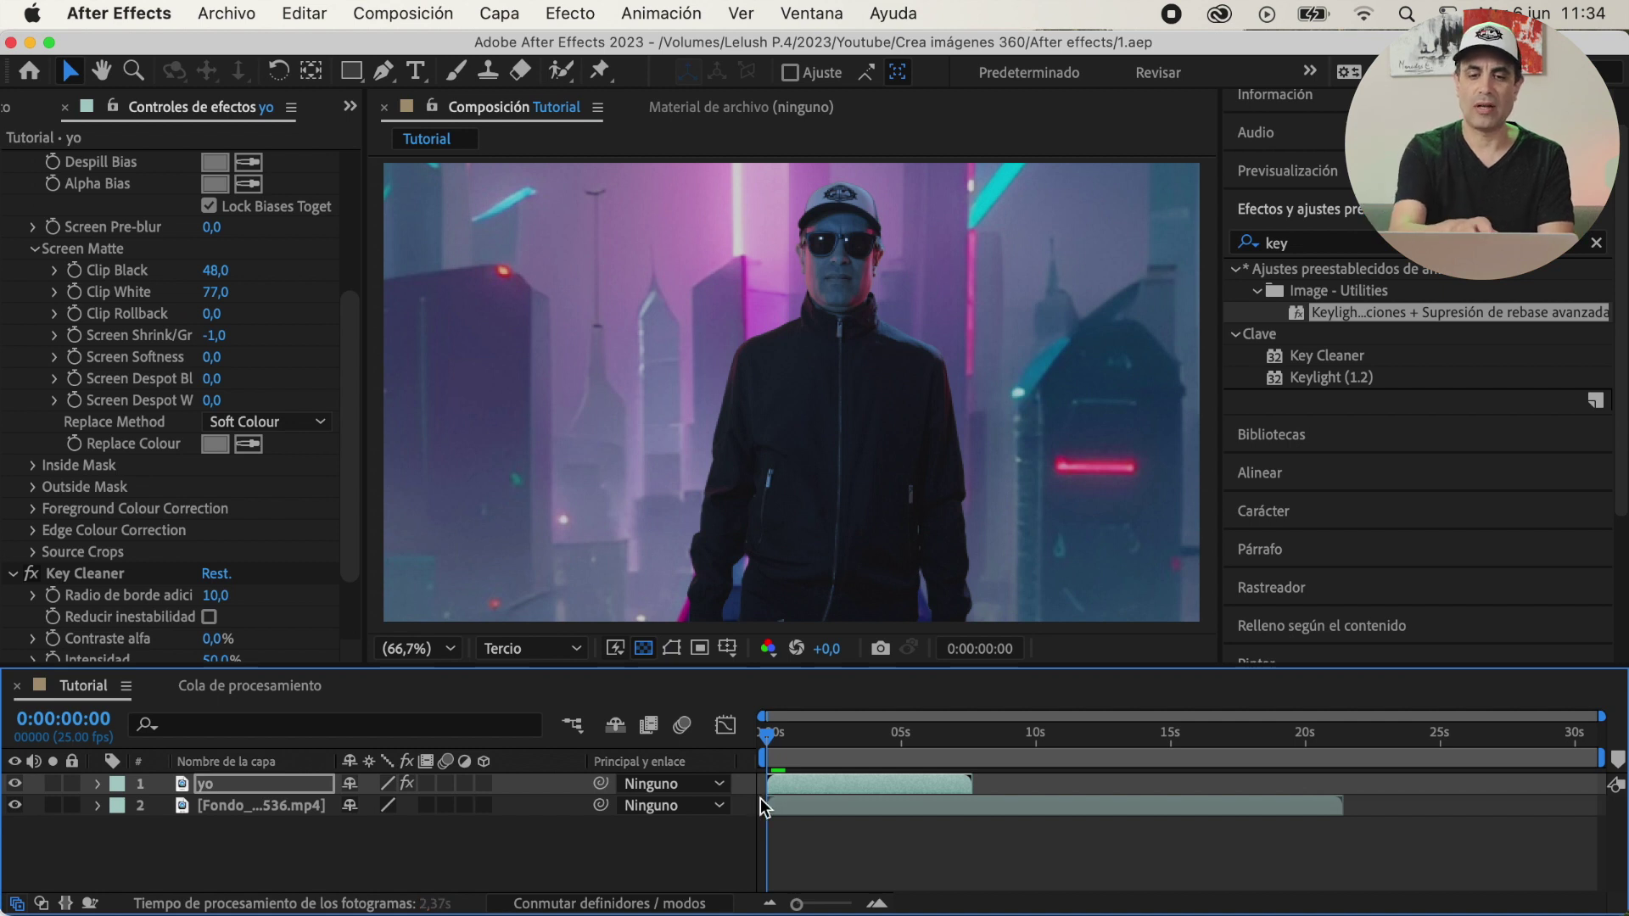
key("space")
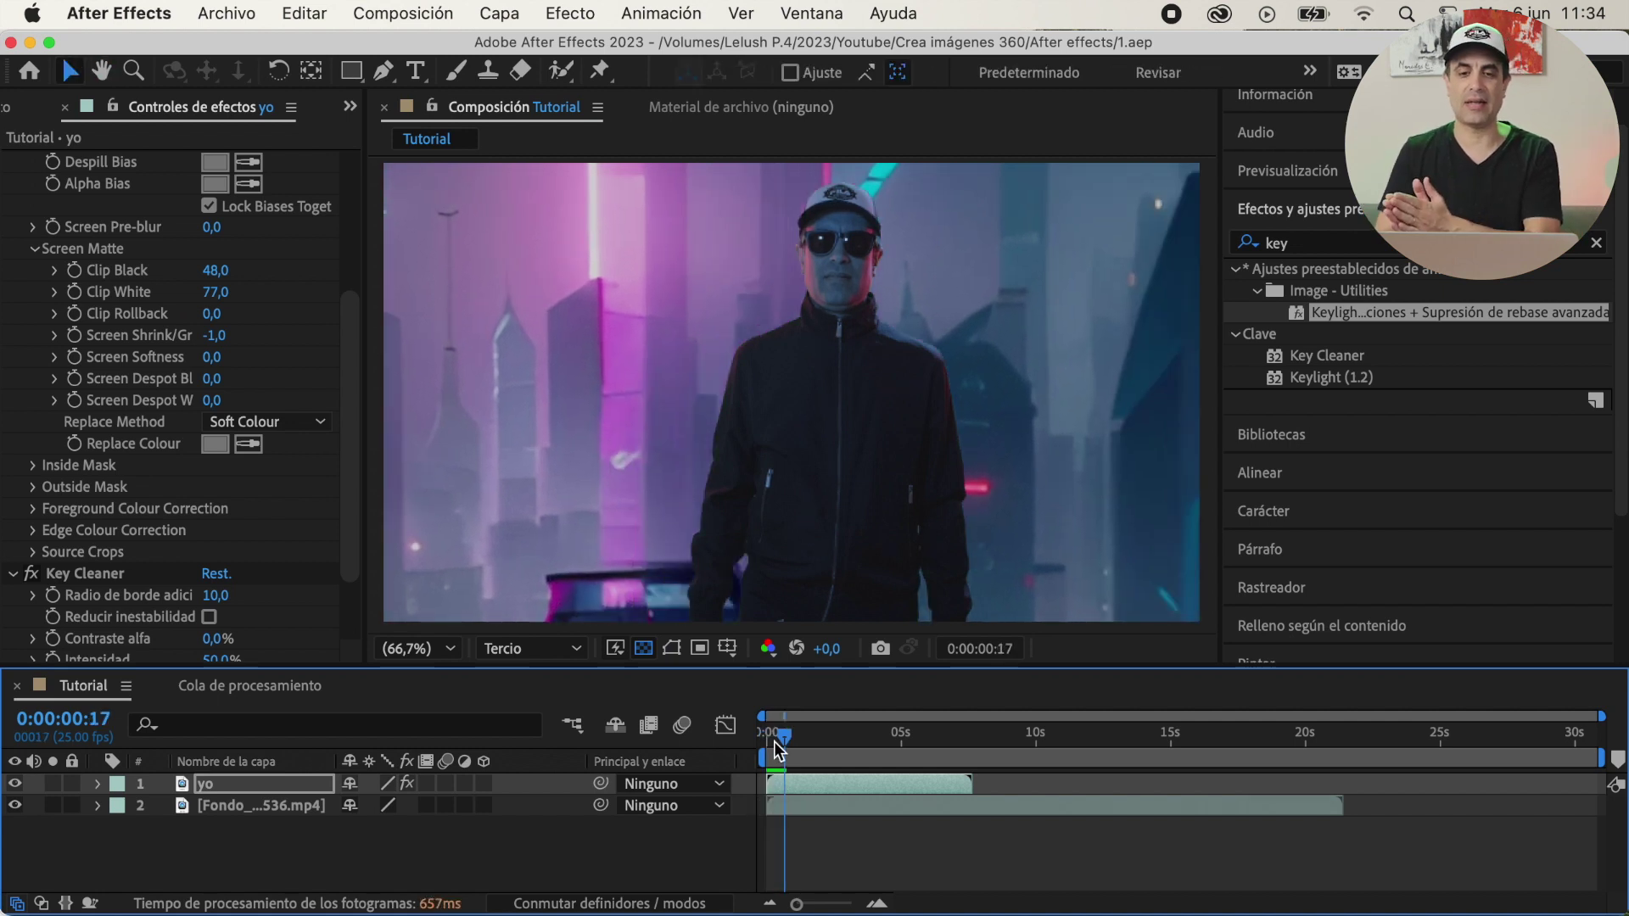
key("space")
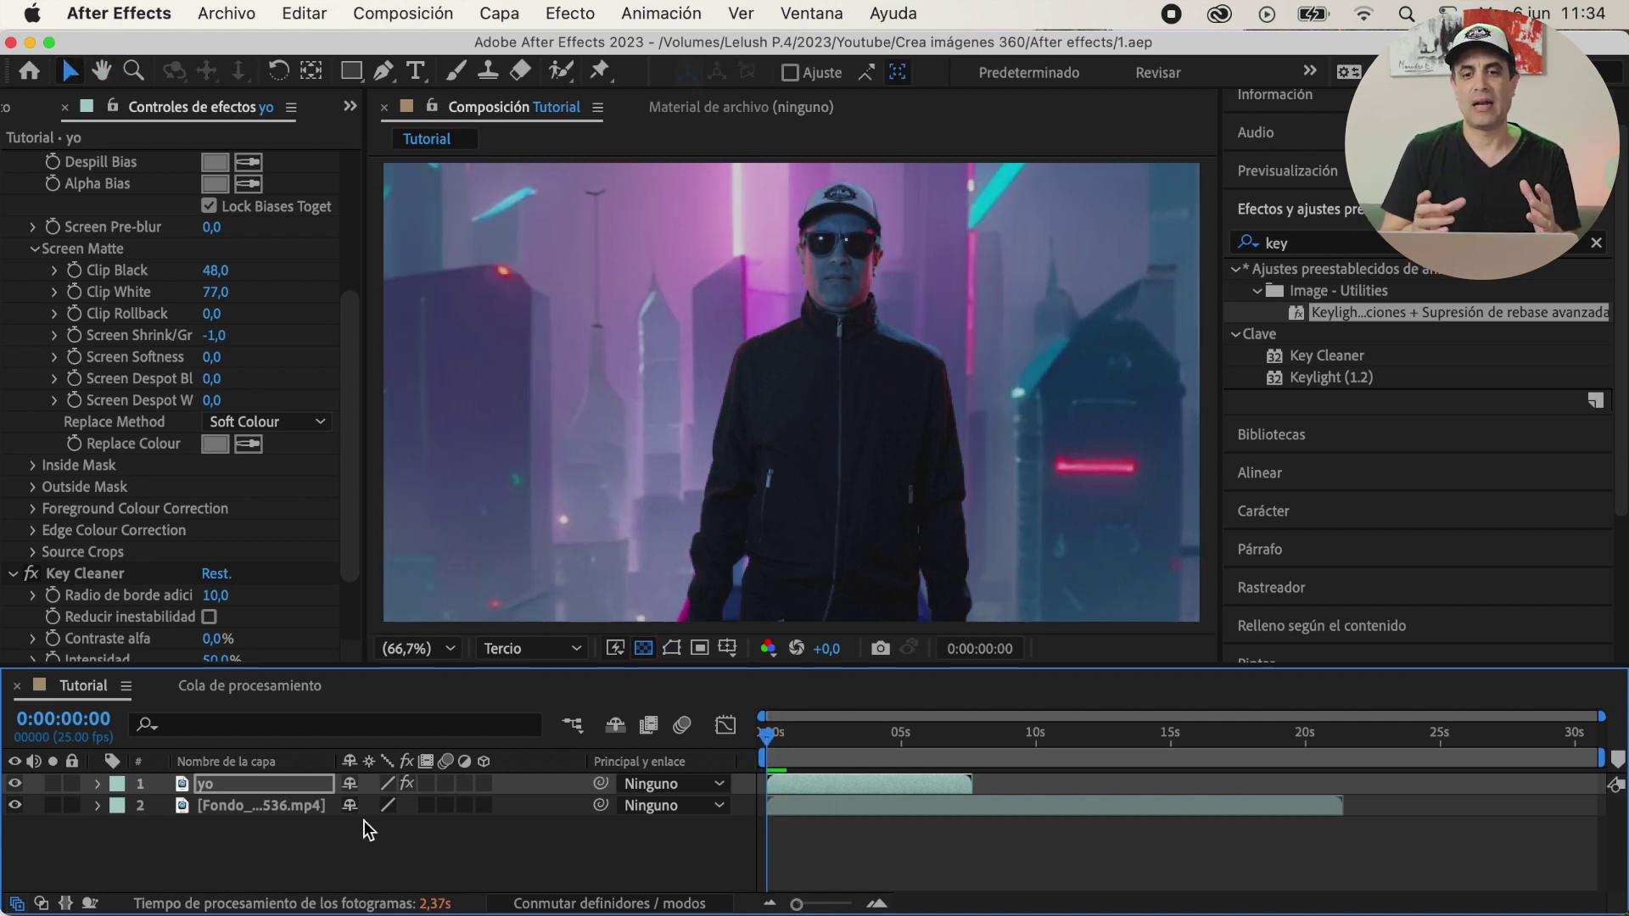
left_click(275, 808)
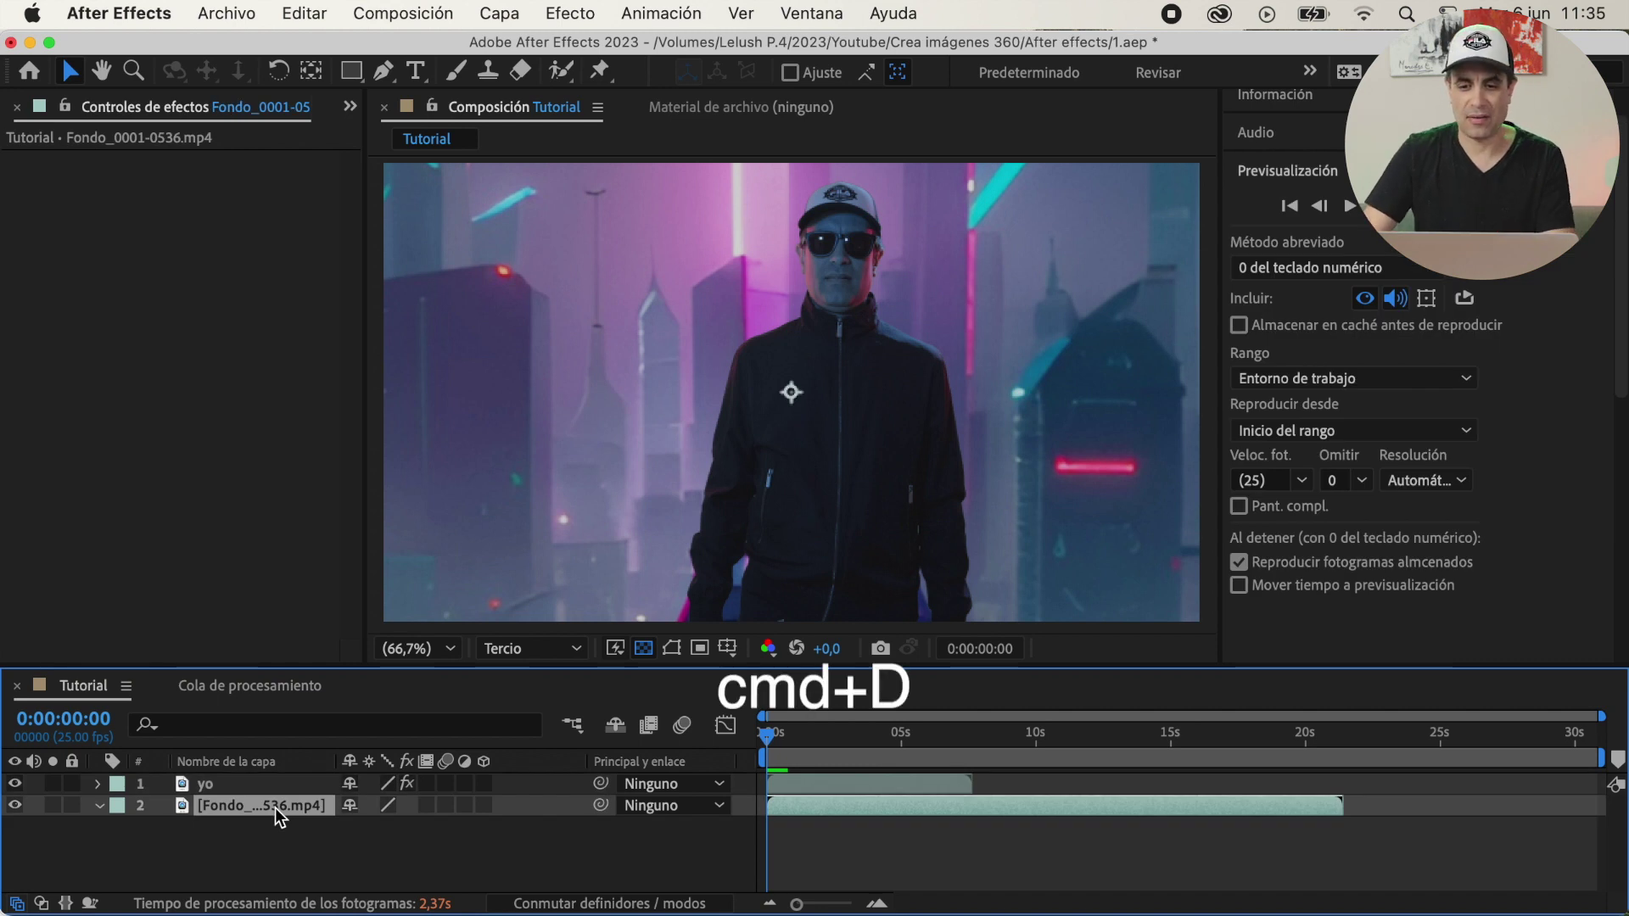
- Freeze-frame the city background and end the frozen layer at 0:00:07:03
right_click(271, 809)
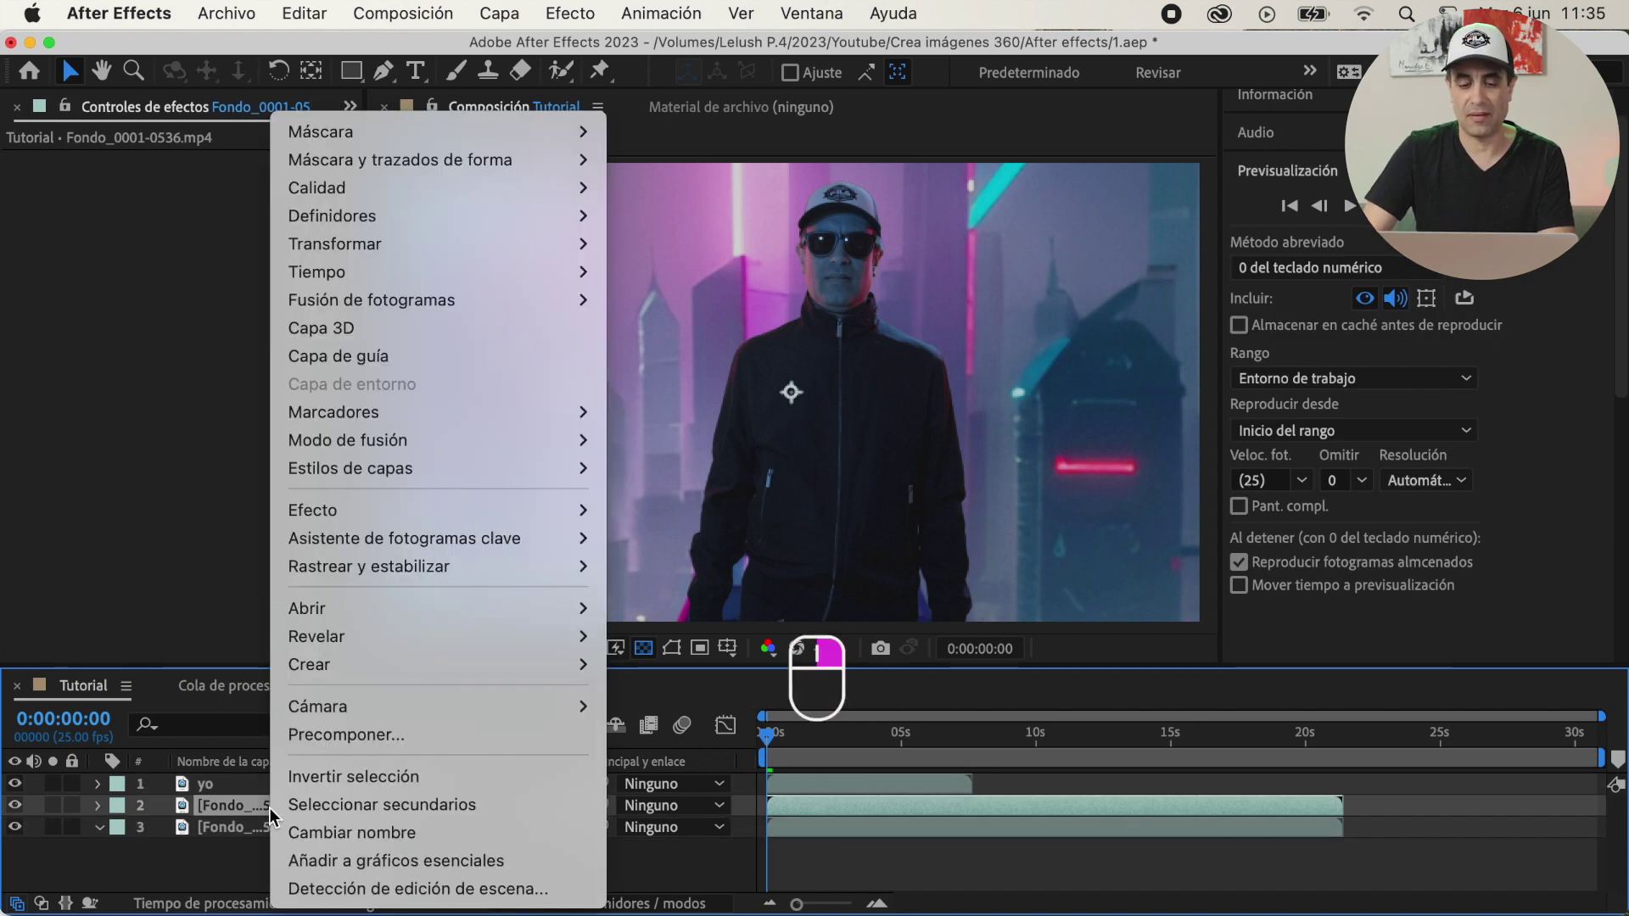
mouse_move(560, 271)
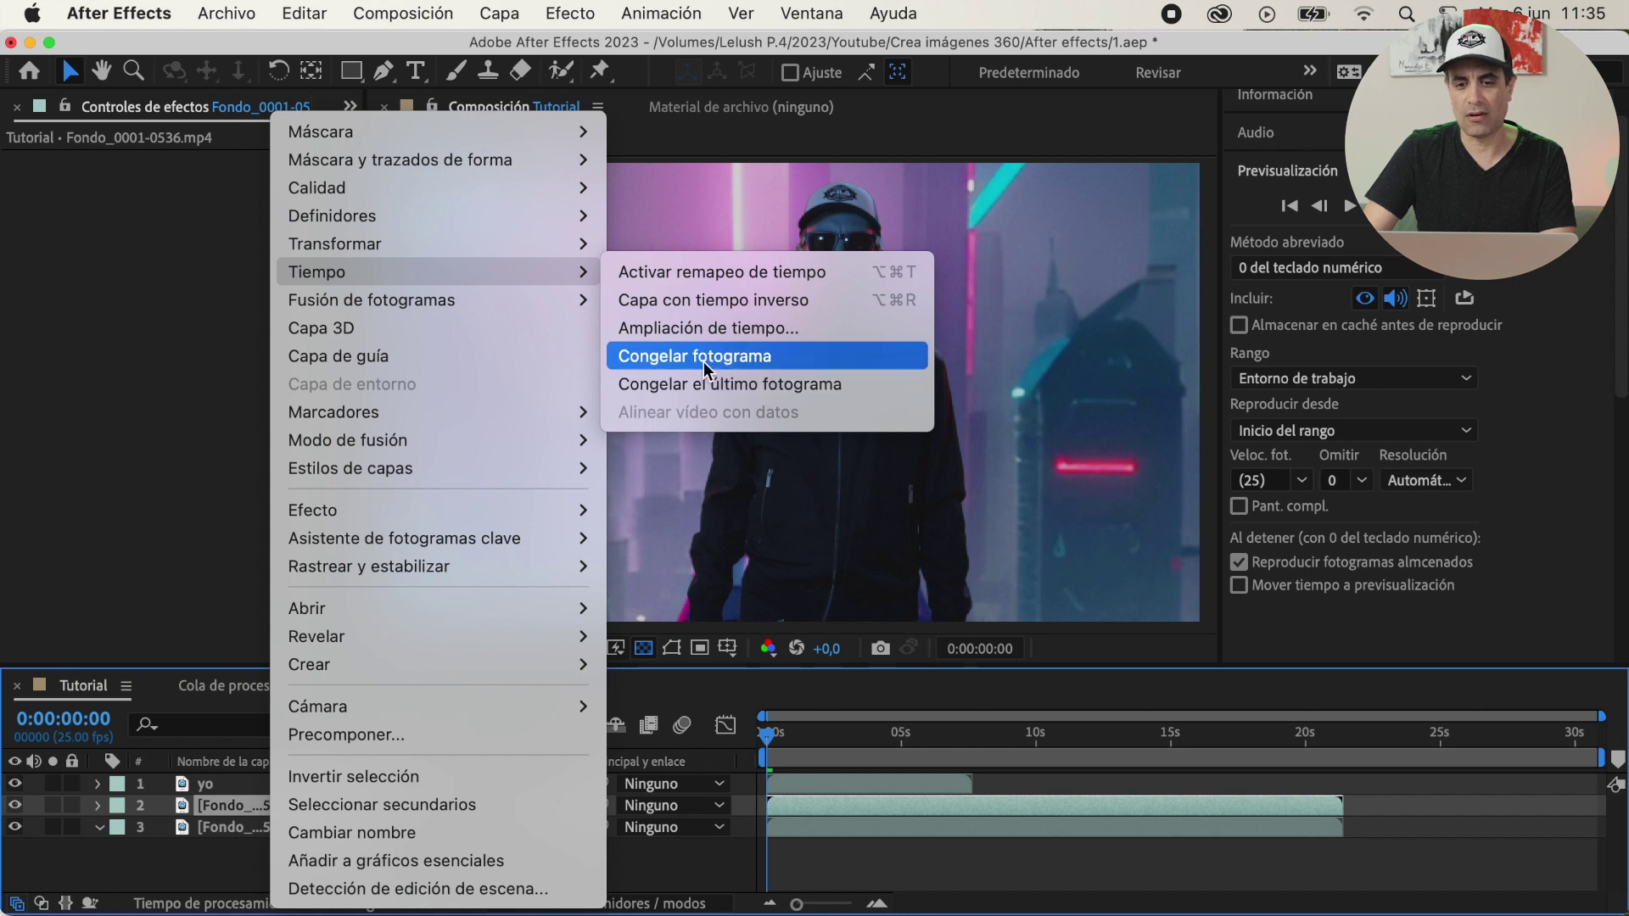
left_click(704, 357)
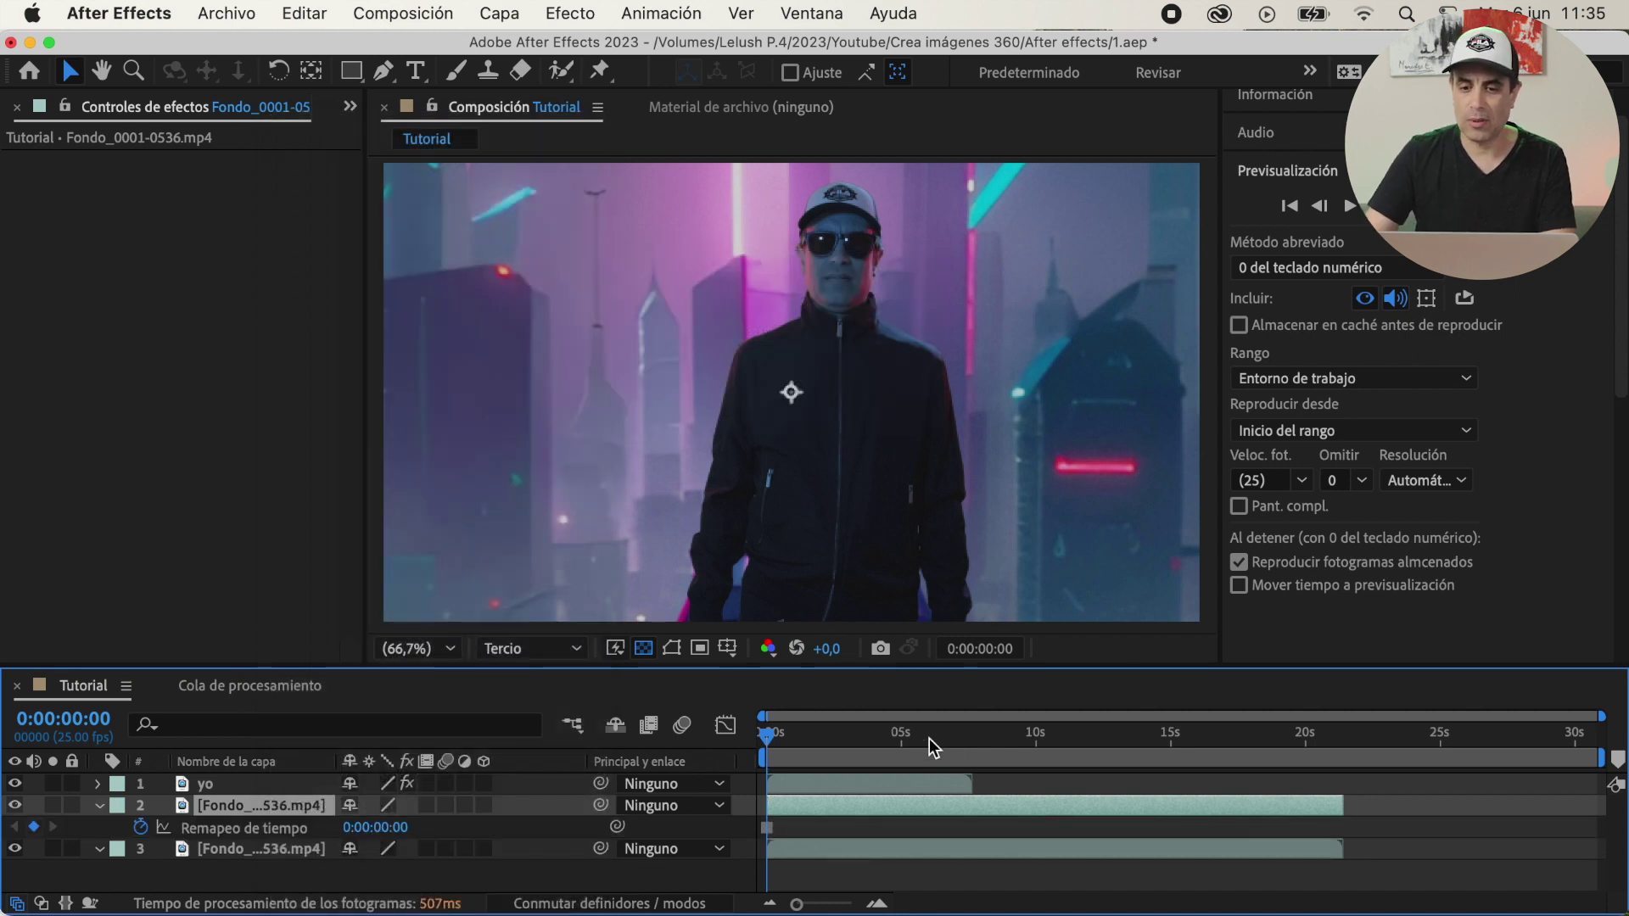
key("space")
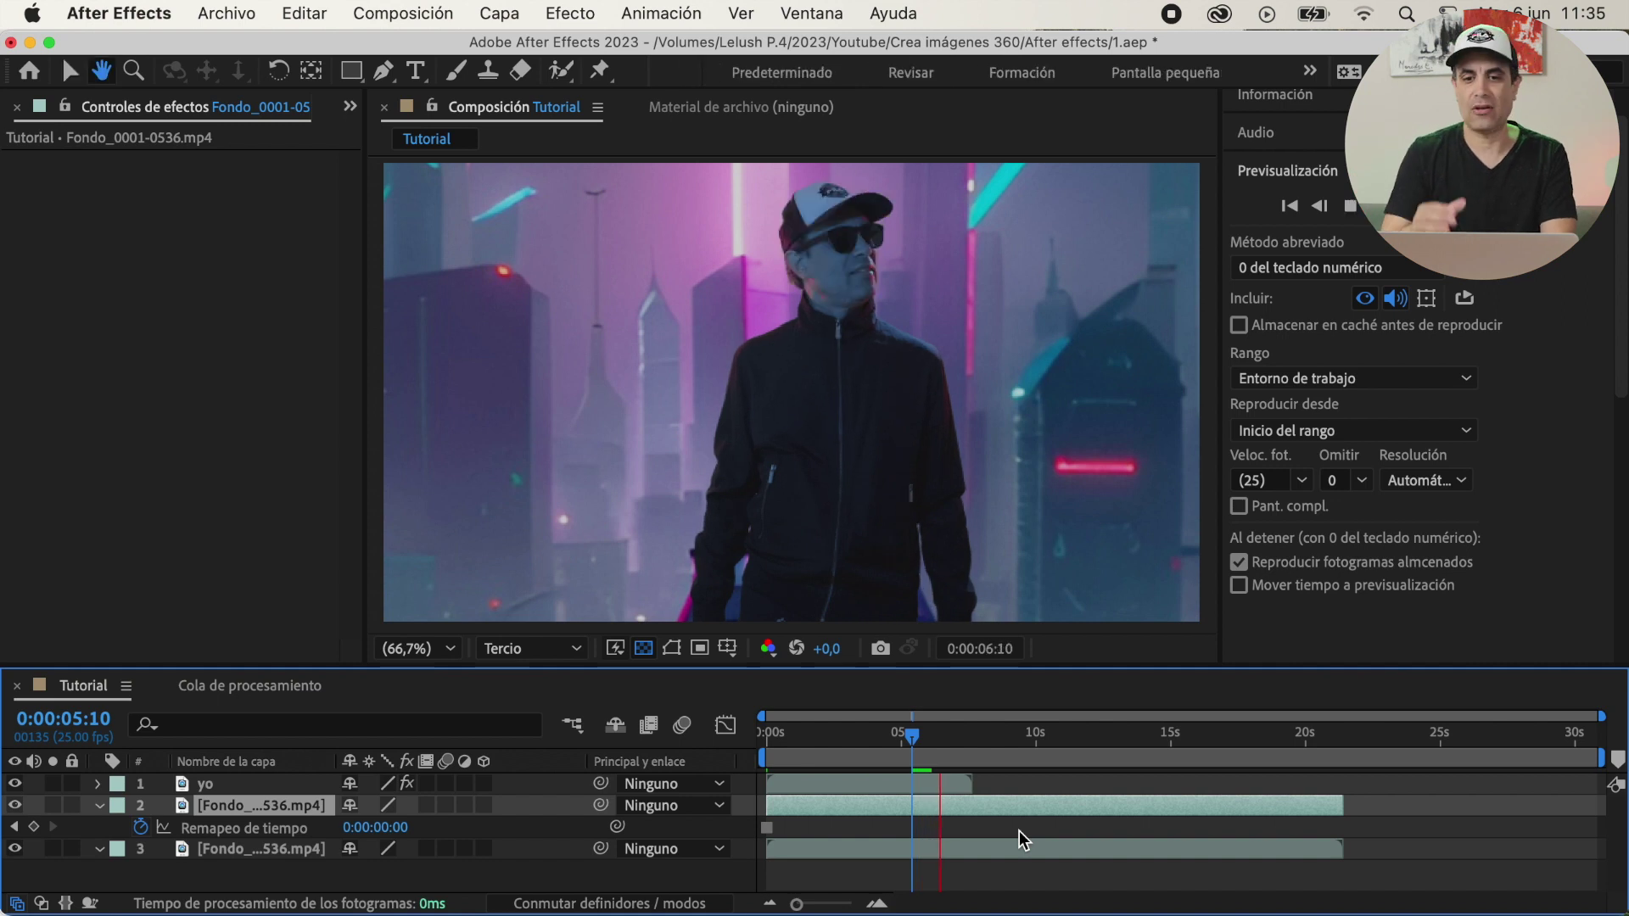
key("space")
left_click_drag(1341, 805, 959, 806)
- Start the moving background copy where the freeze ends, then duplicate yo as yo 2
left_click_drag(826, 847, 1018, 847)
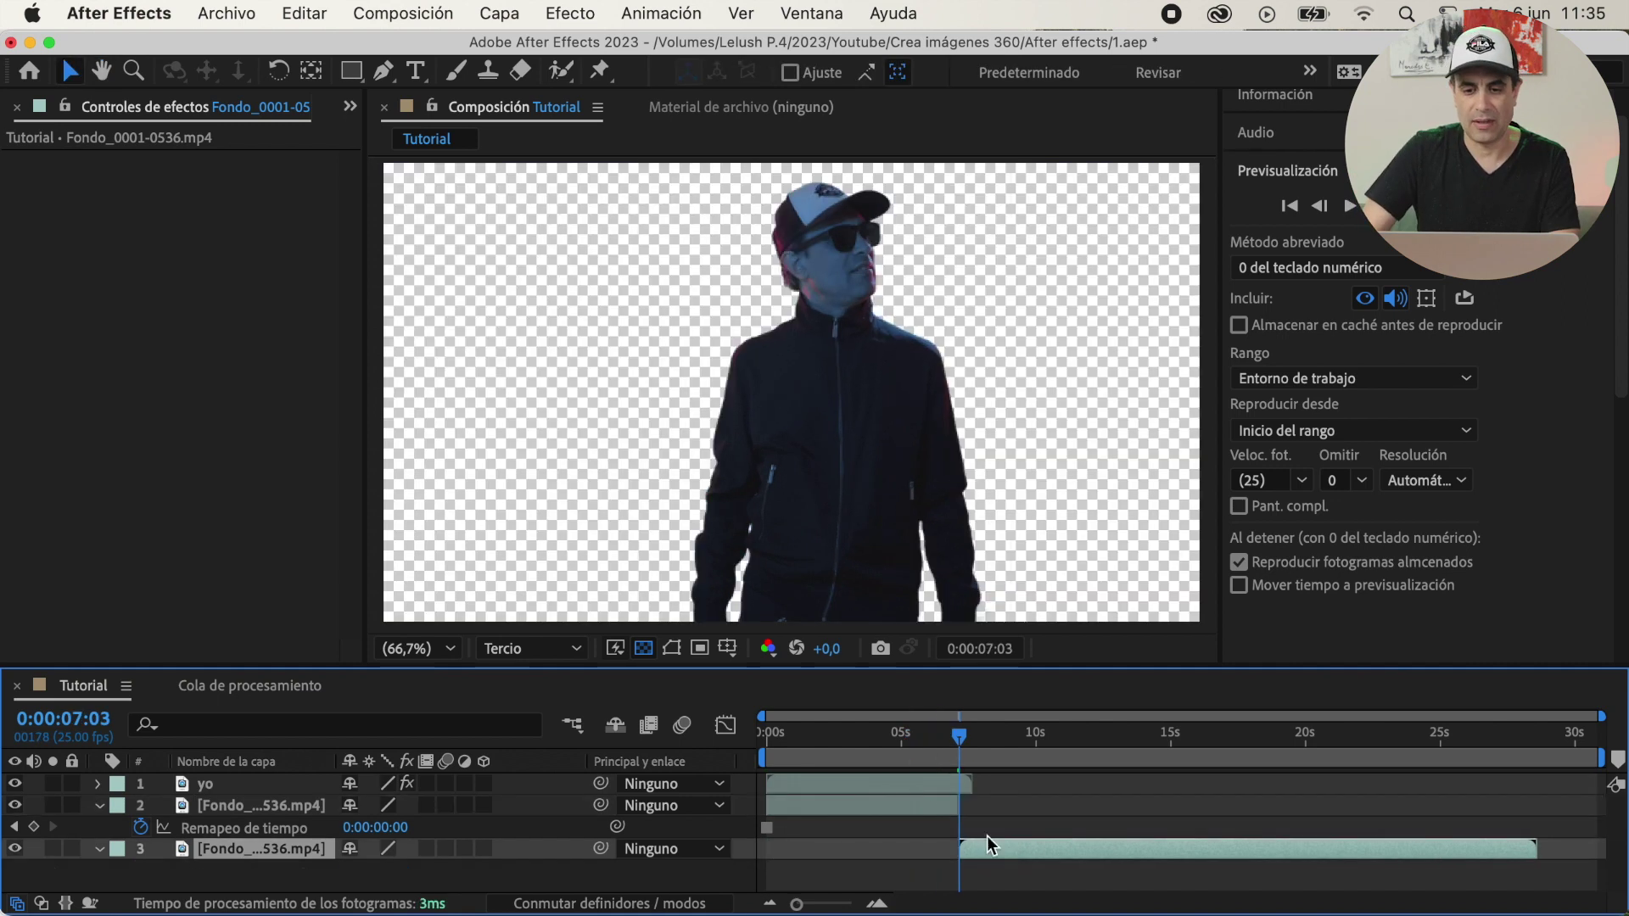
left_click_drag(796, 903, 836, 903)
key("space")
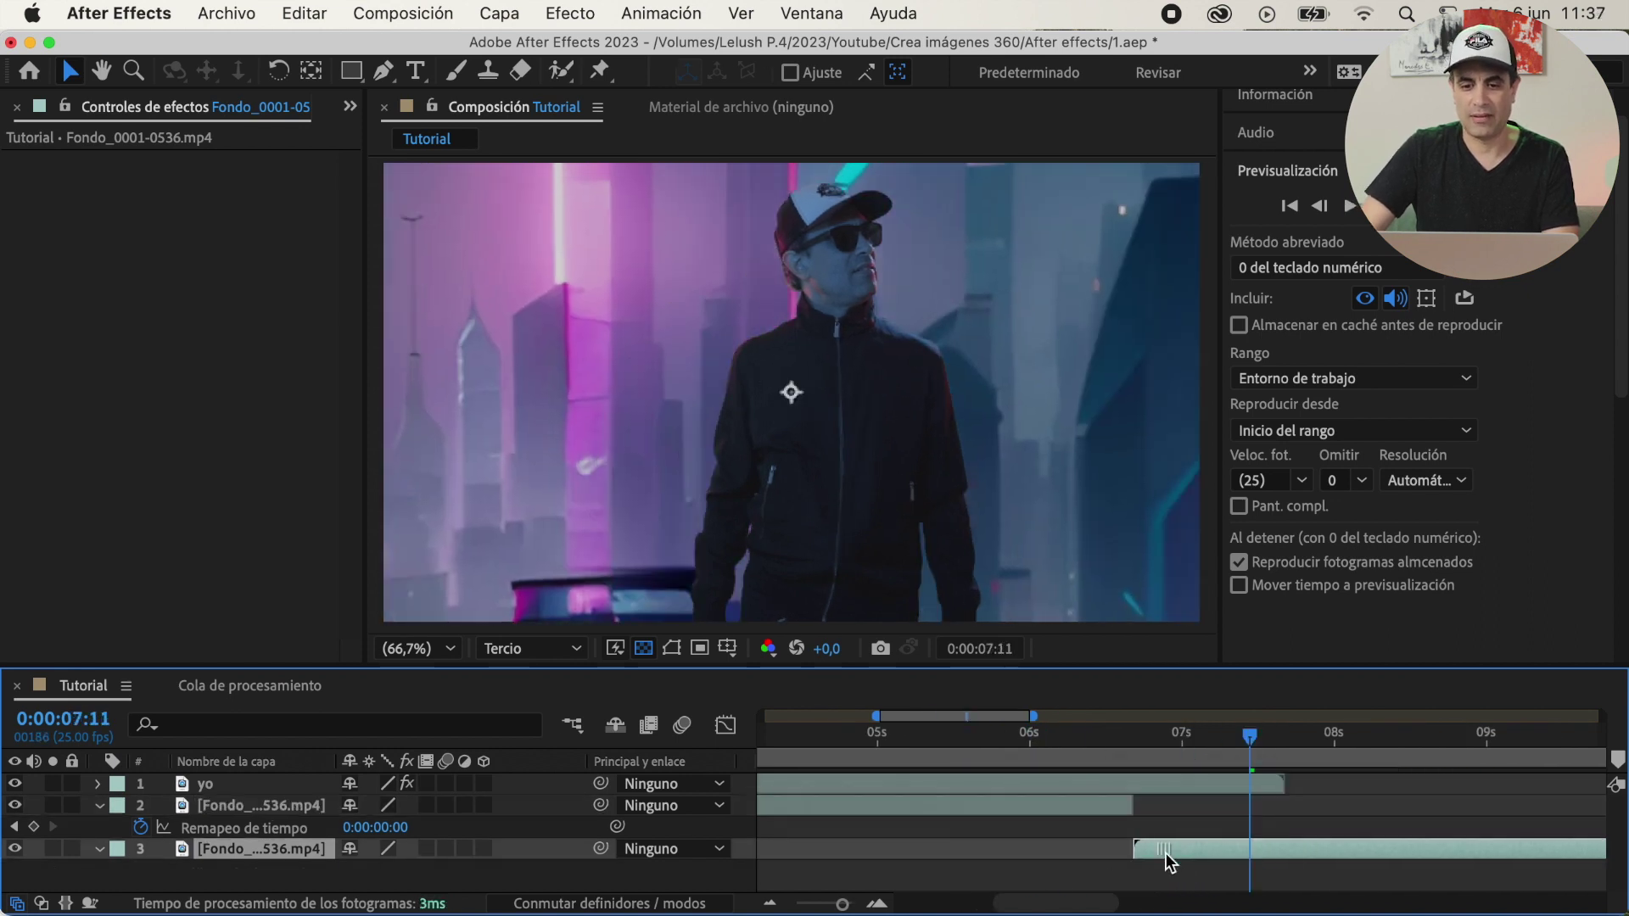
left_click(299, 787)
key("super+d")
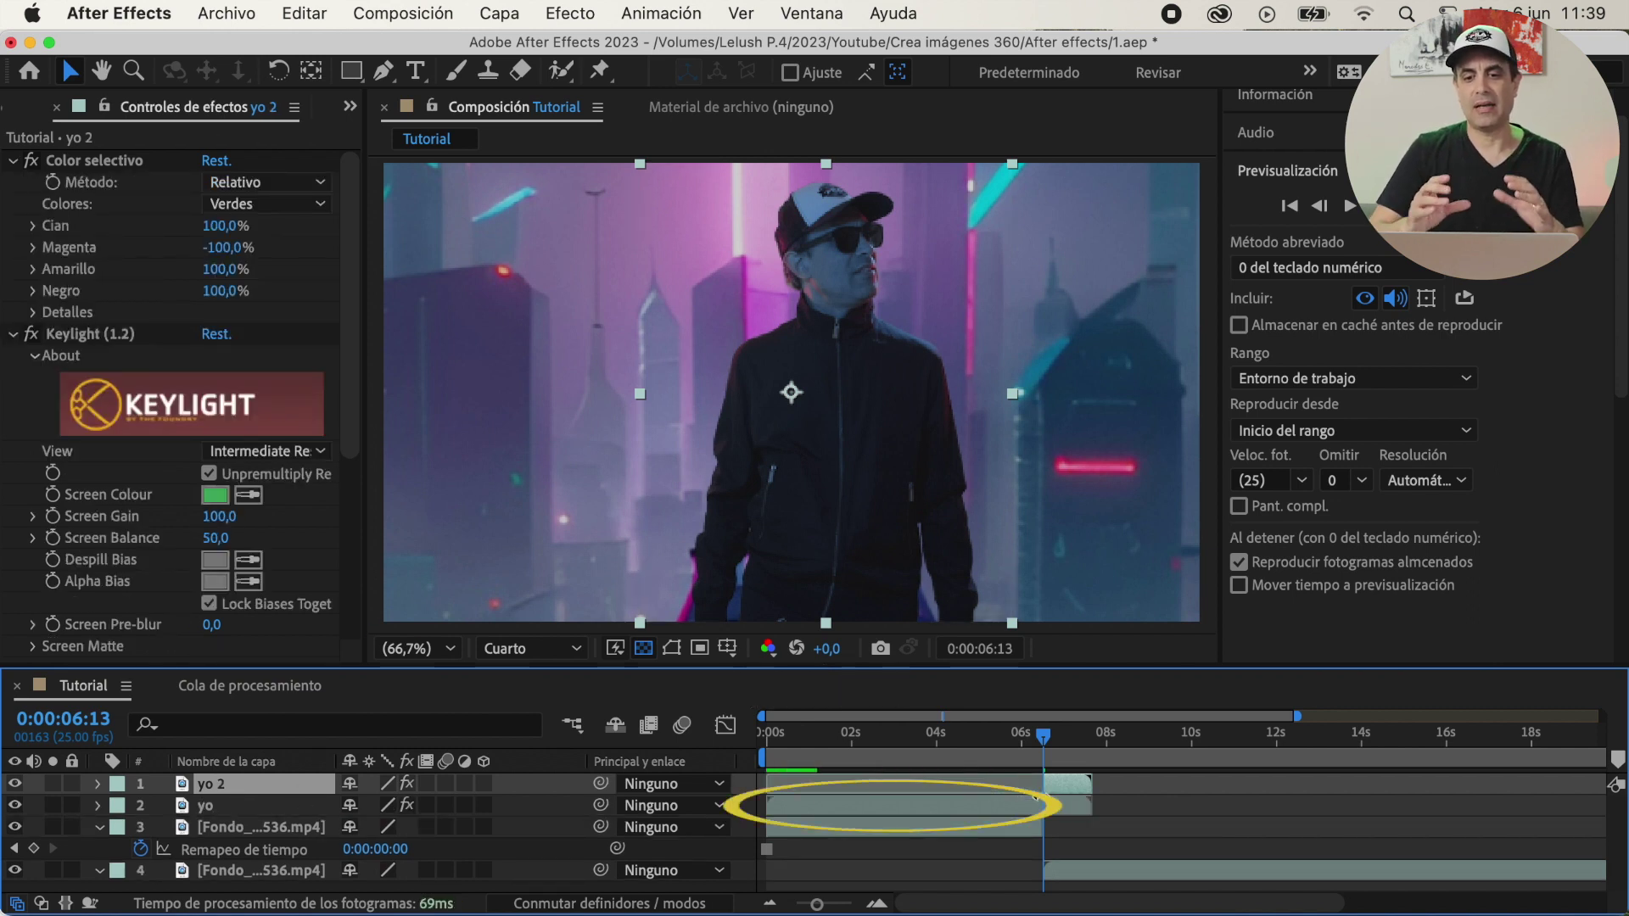
- Rename the original presenter layer 'yo intro' and shift its Position to 878,540
left_click(1056, 816)
mouse_move(817, 905)
left_mouse_down()
mouse_move(840, 906)
mouse_move(823, 905)
left_mouse_up()
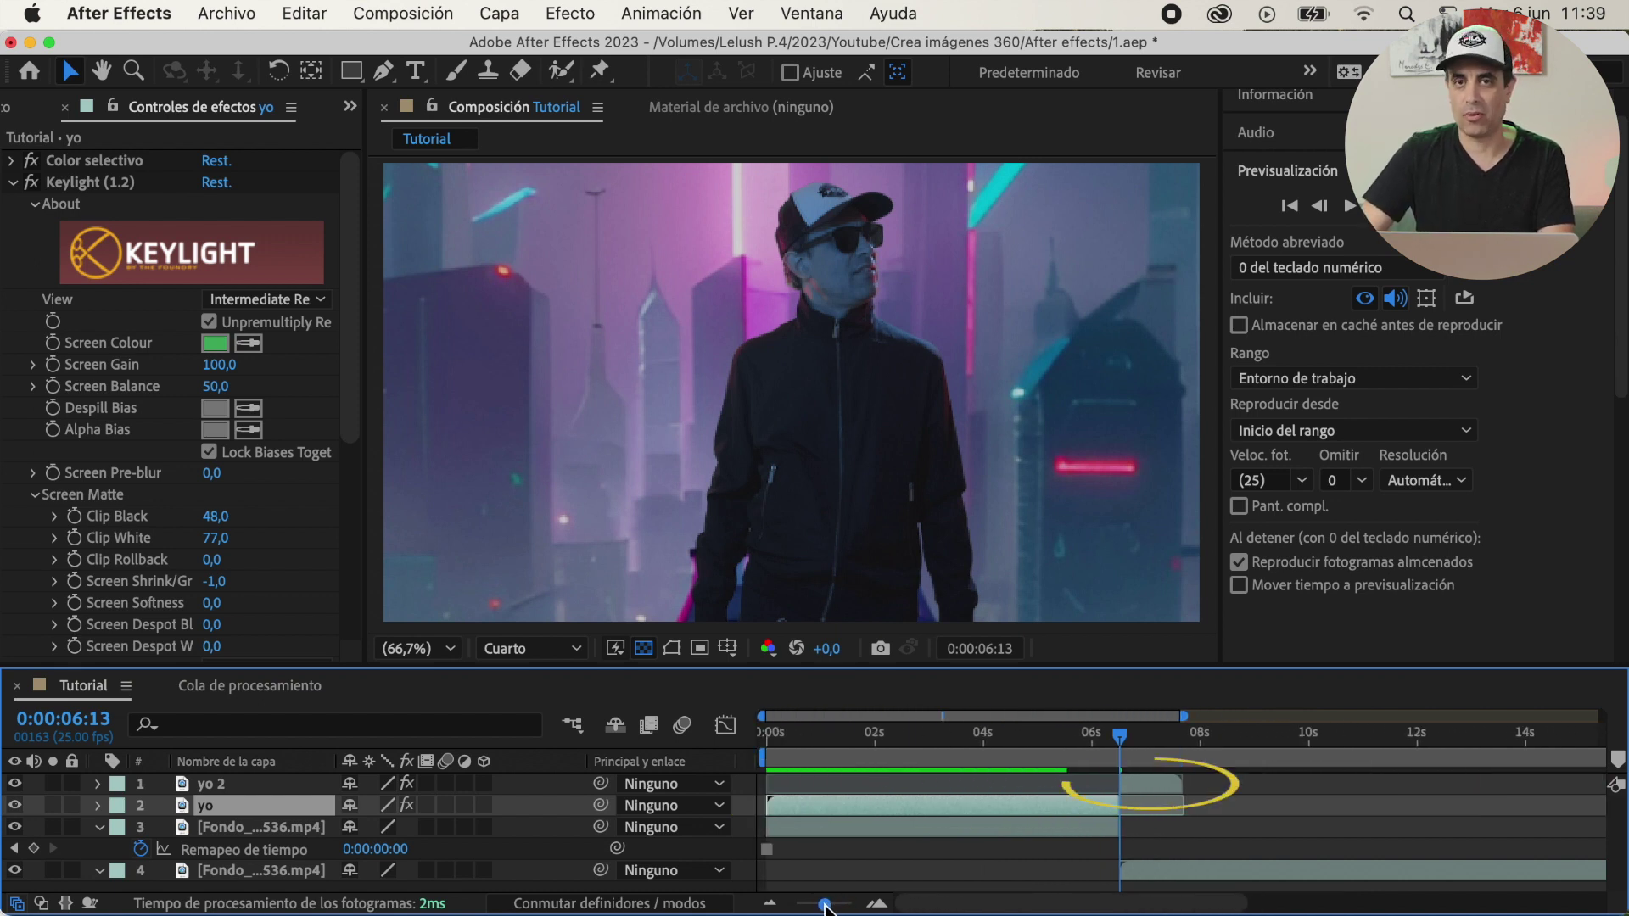
left_click(853, 735)
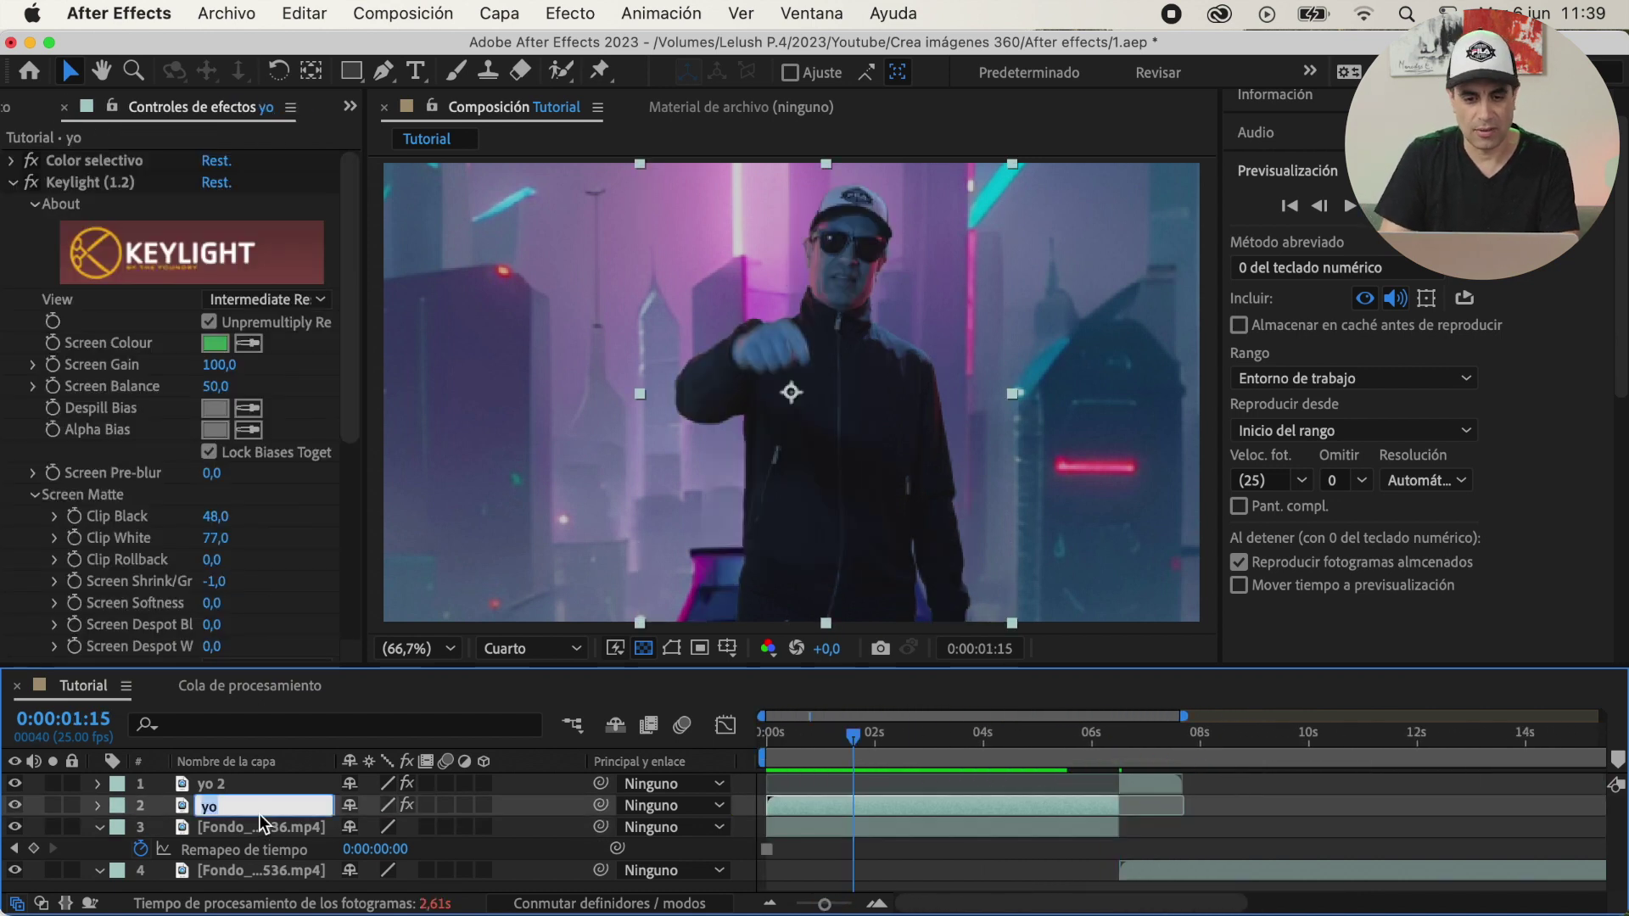
type("intro")
key("Return")
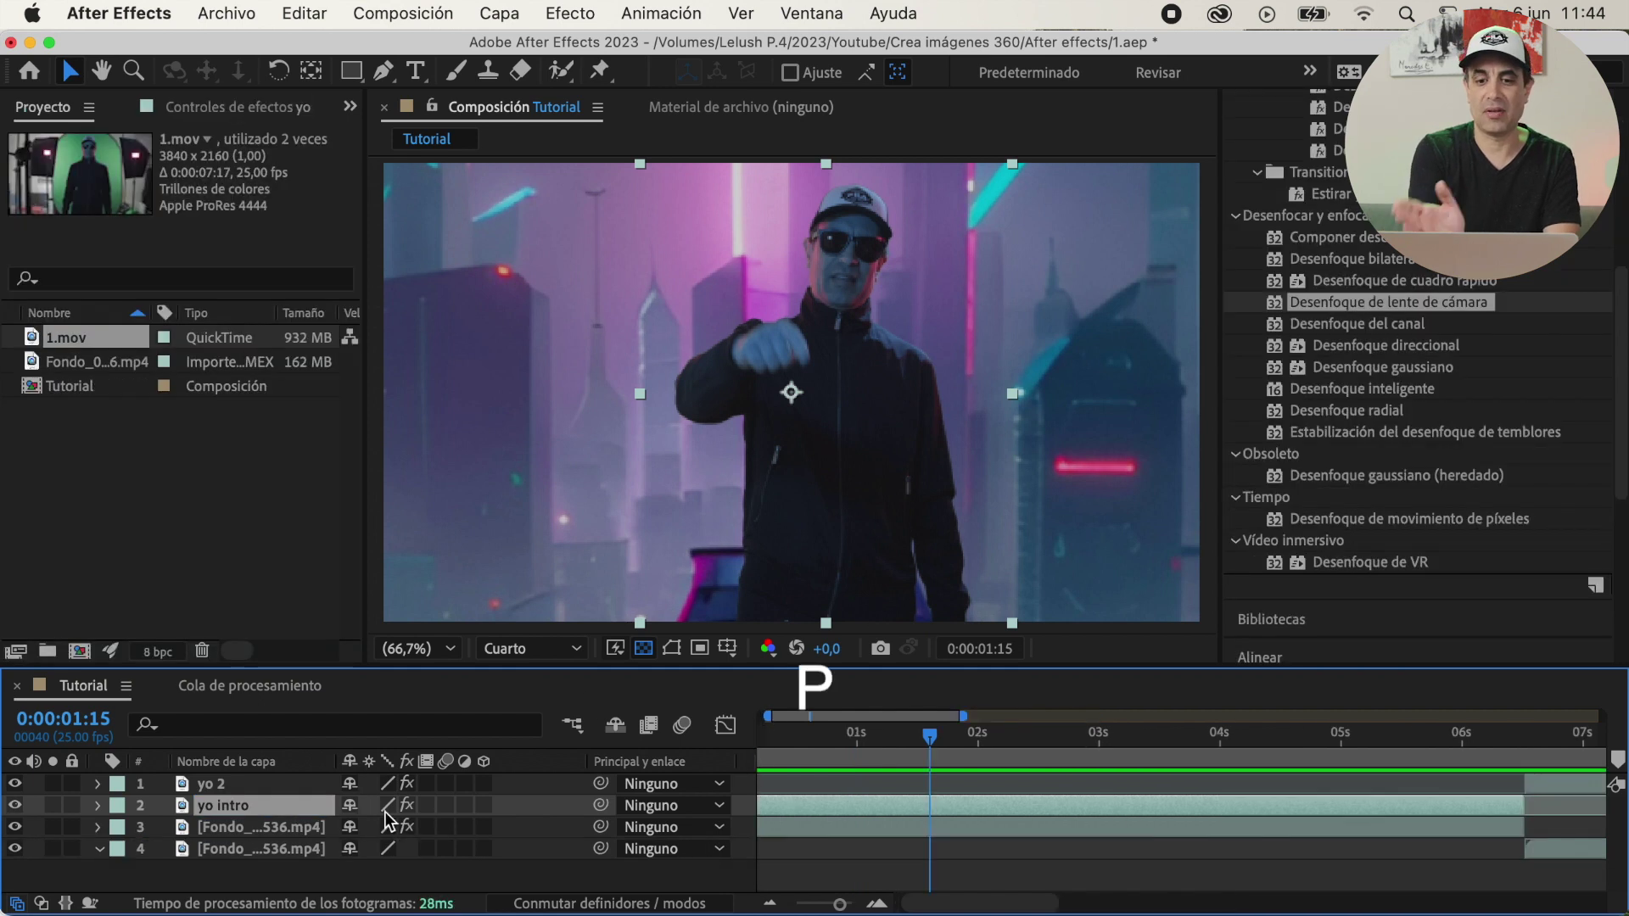
key("p")
mouse_move(308, 838)
left_mouse_down()
mouse_move(292, 846)
mouse_move(323, 865)
left_mouse_up()
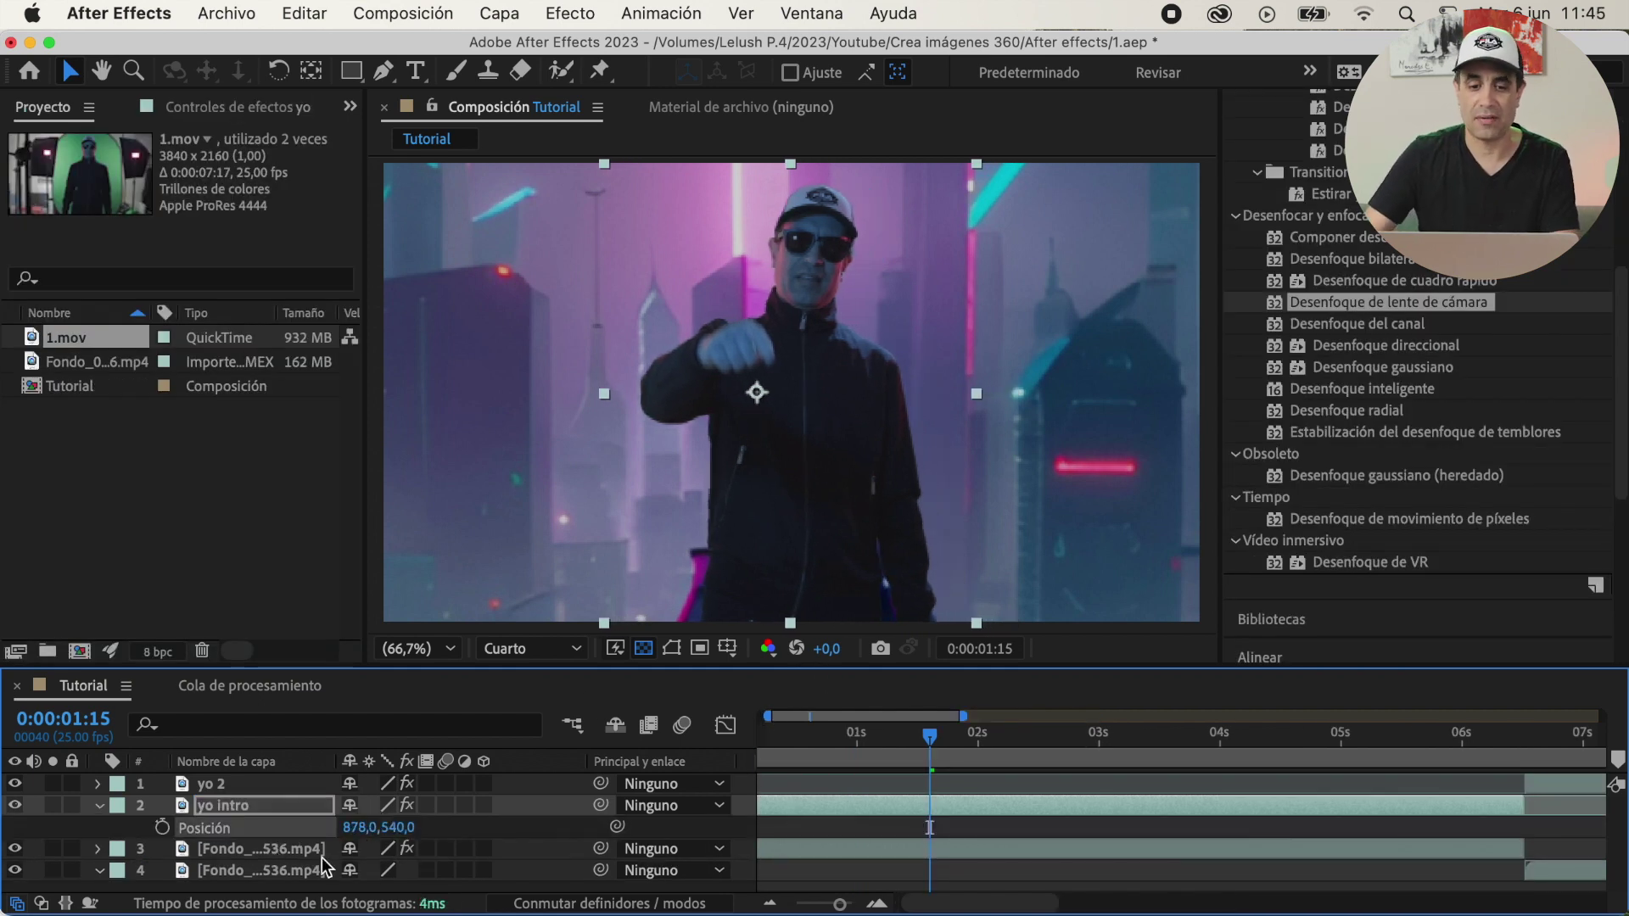
- Check yo 2's position, then precompose yo intro into a composition named intro
left_click(263, 787)
key("p")
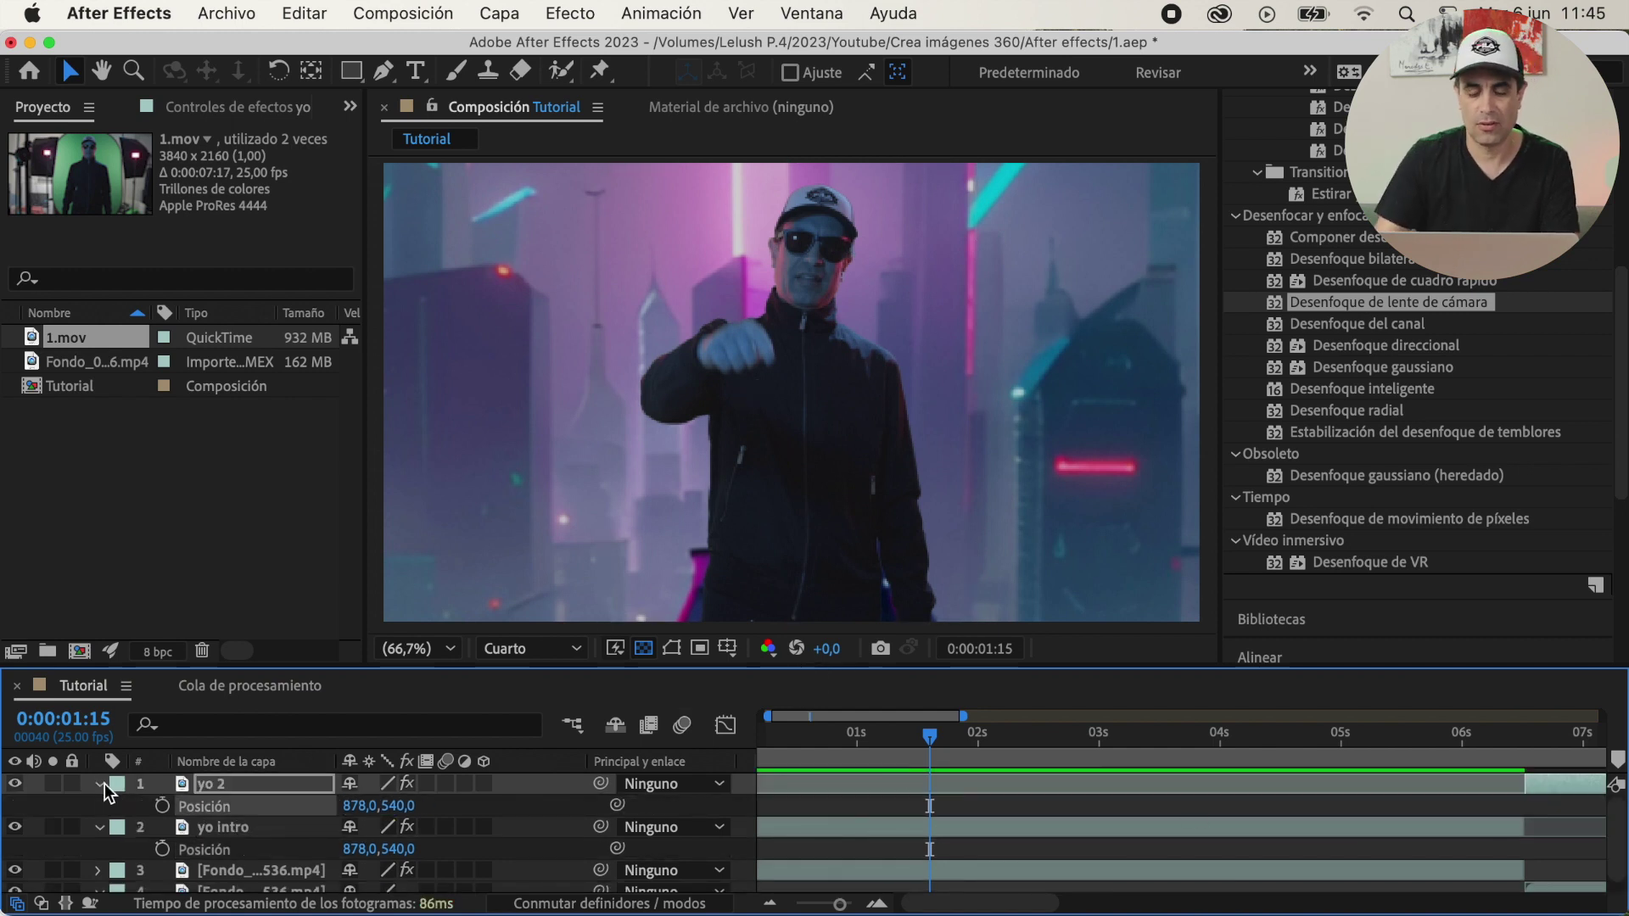
key("p")
left_click(261, 806)
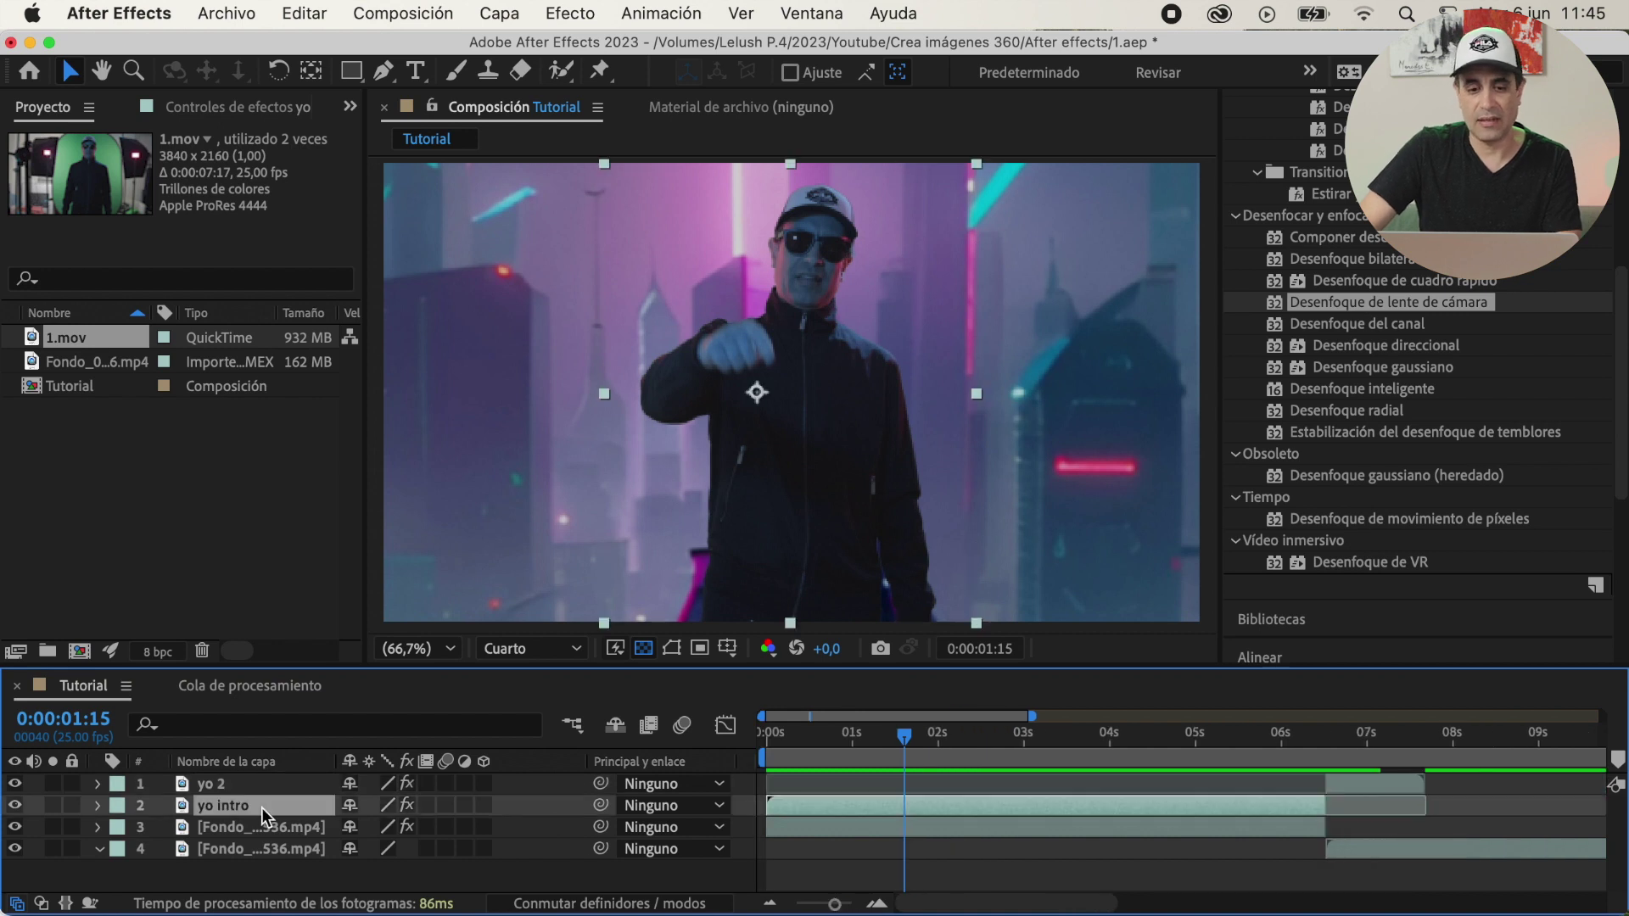
right_click(259, 828)
left_click(377, 735)
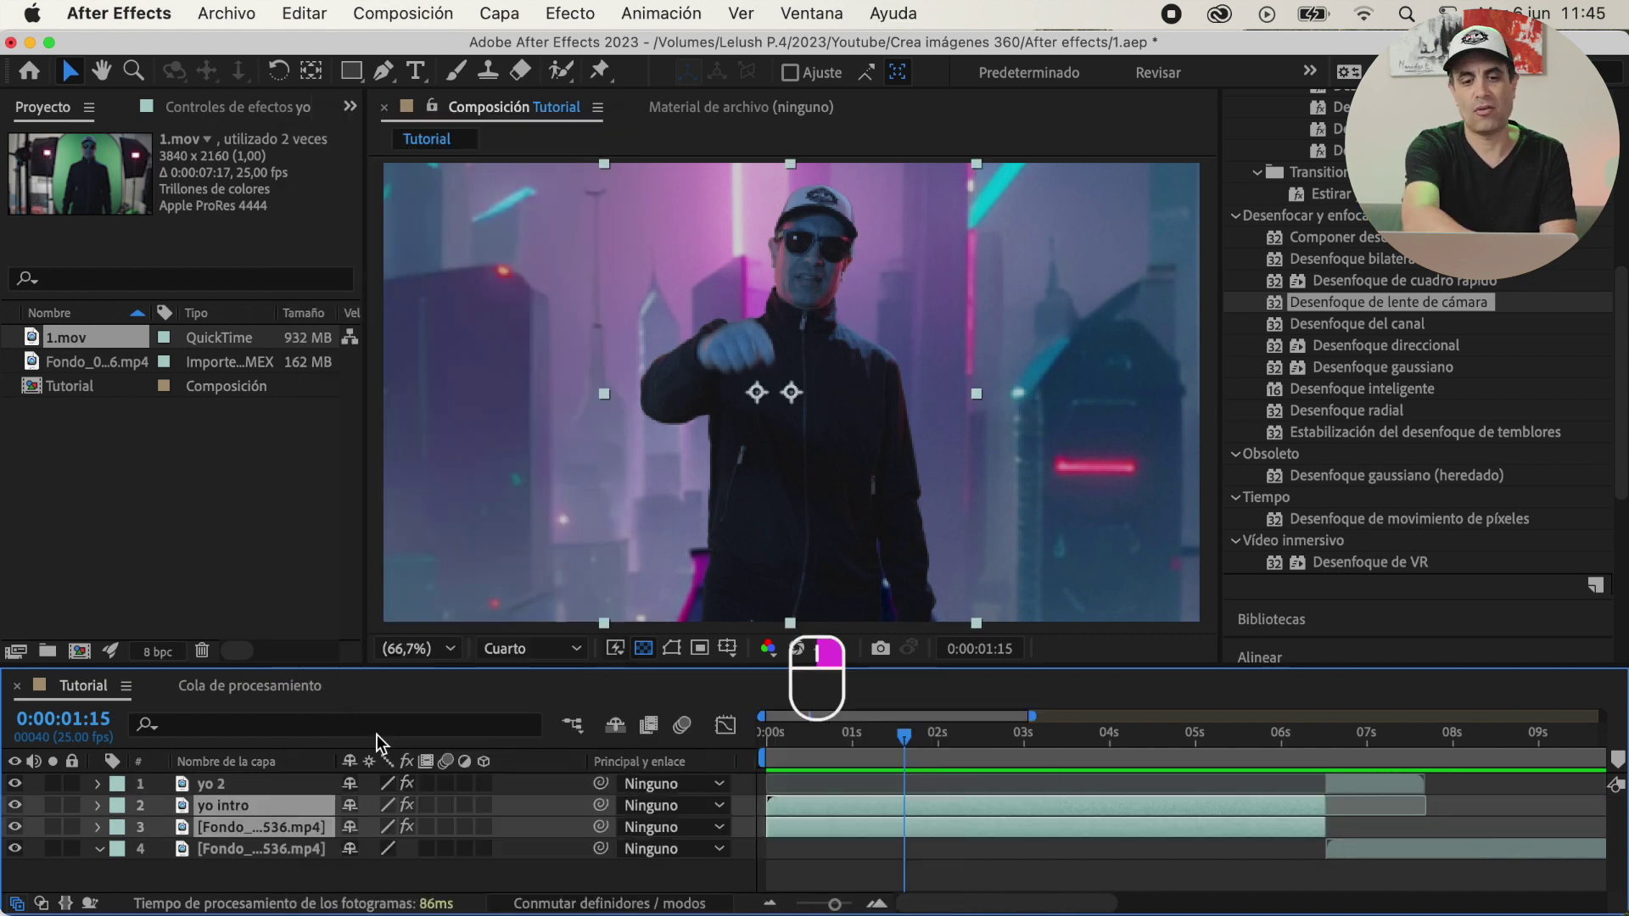
type("intro")
key("Return")
- Give the intro layer a yellow label and move the time to 0:00:01:12
left_click(117, 805)
left_click(221, 365)
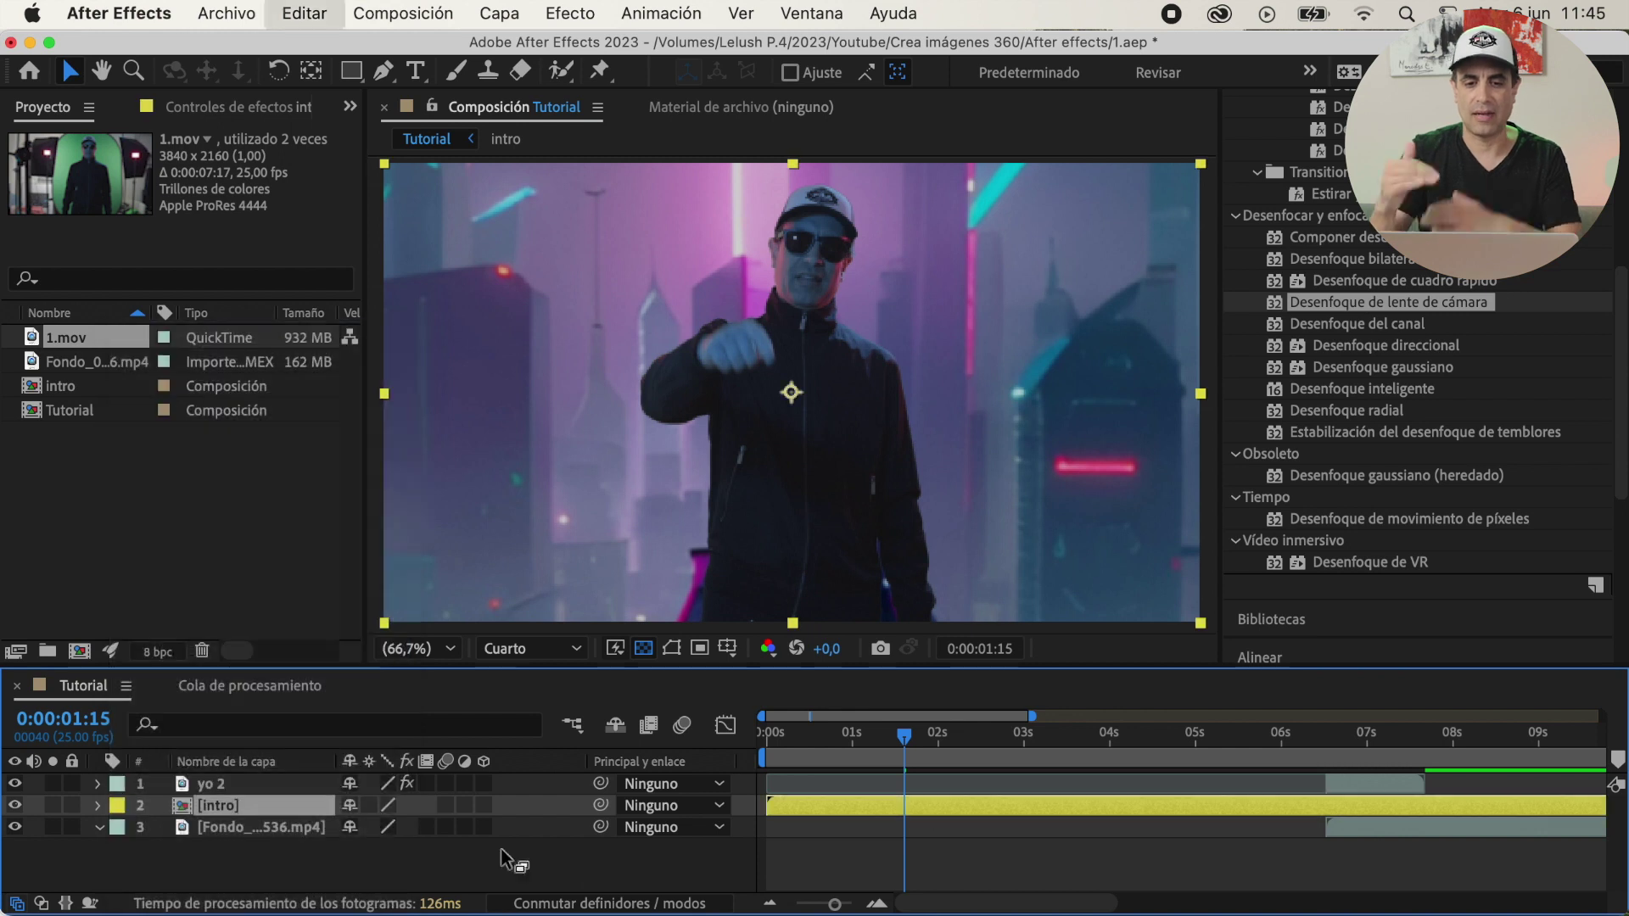
left_click(913, 737)
left_click_drag(939, 744, 892, 757)
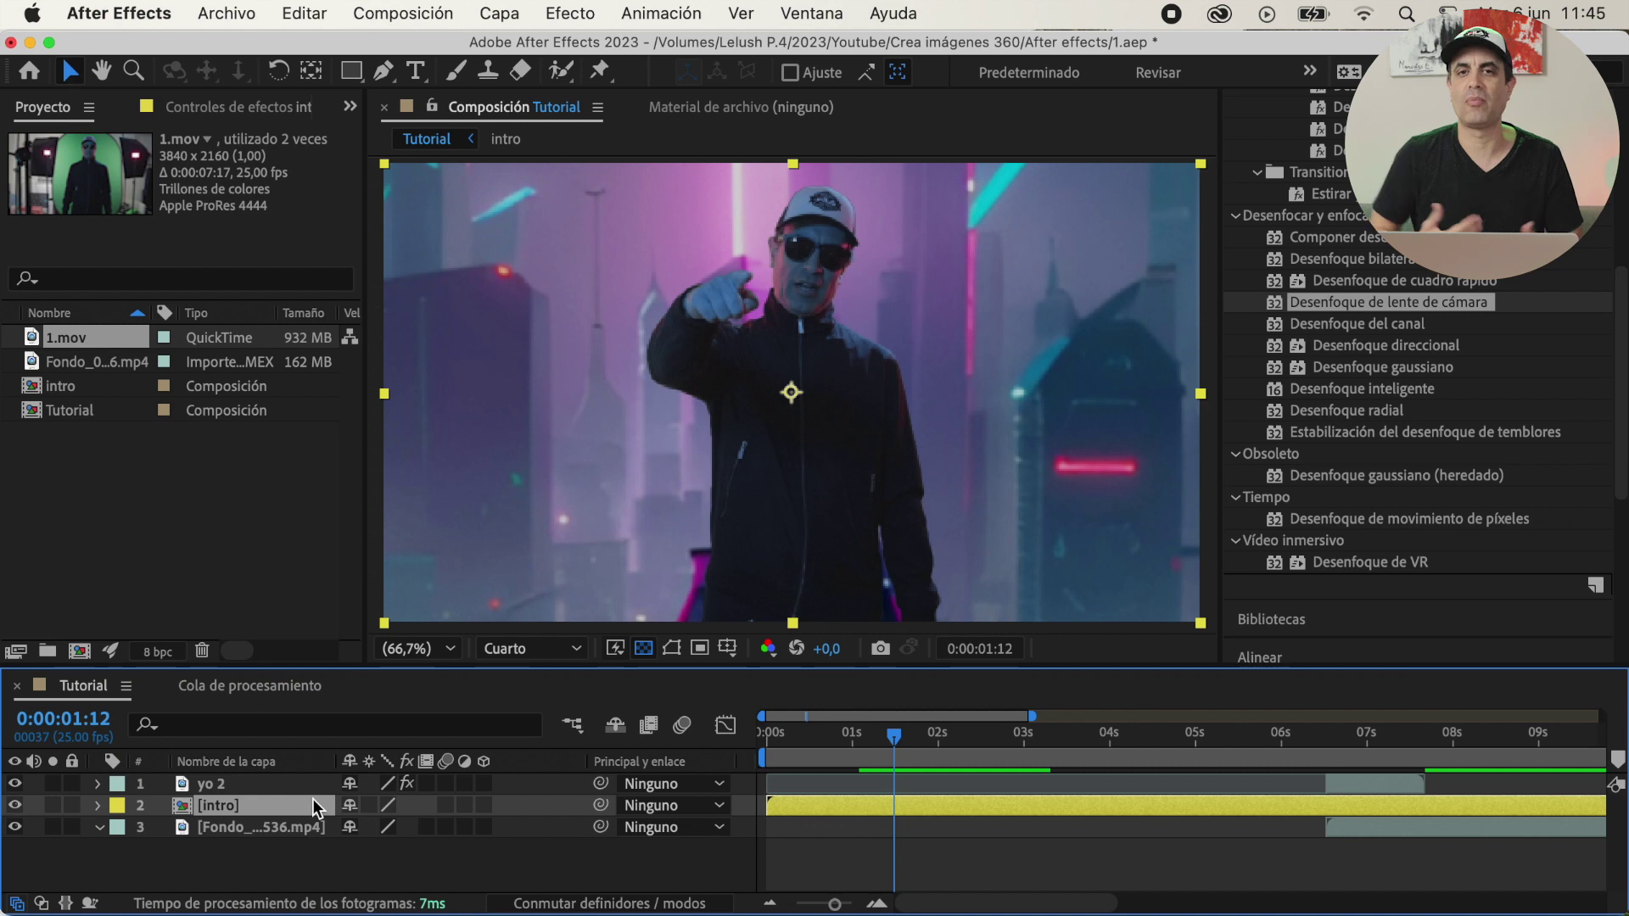
- Set Position and Scale keyframes on the intro layer at 0:00:01:12
left_click(99, 805)
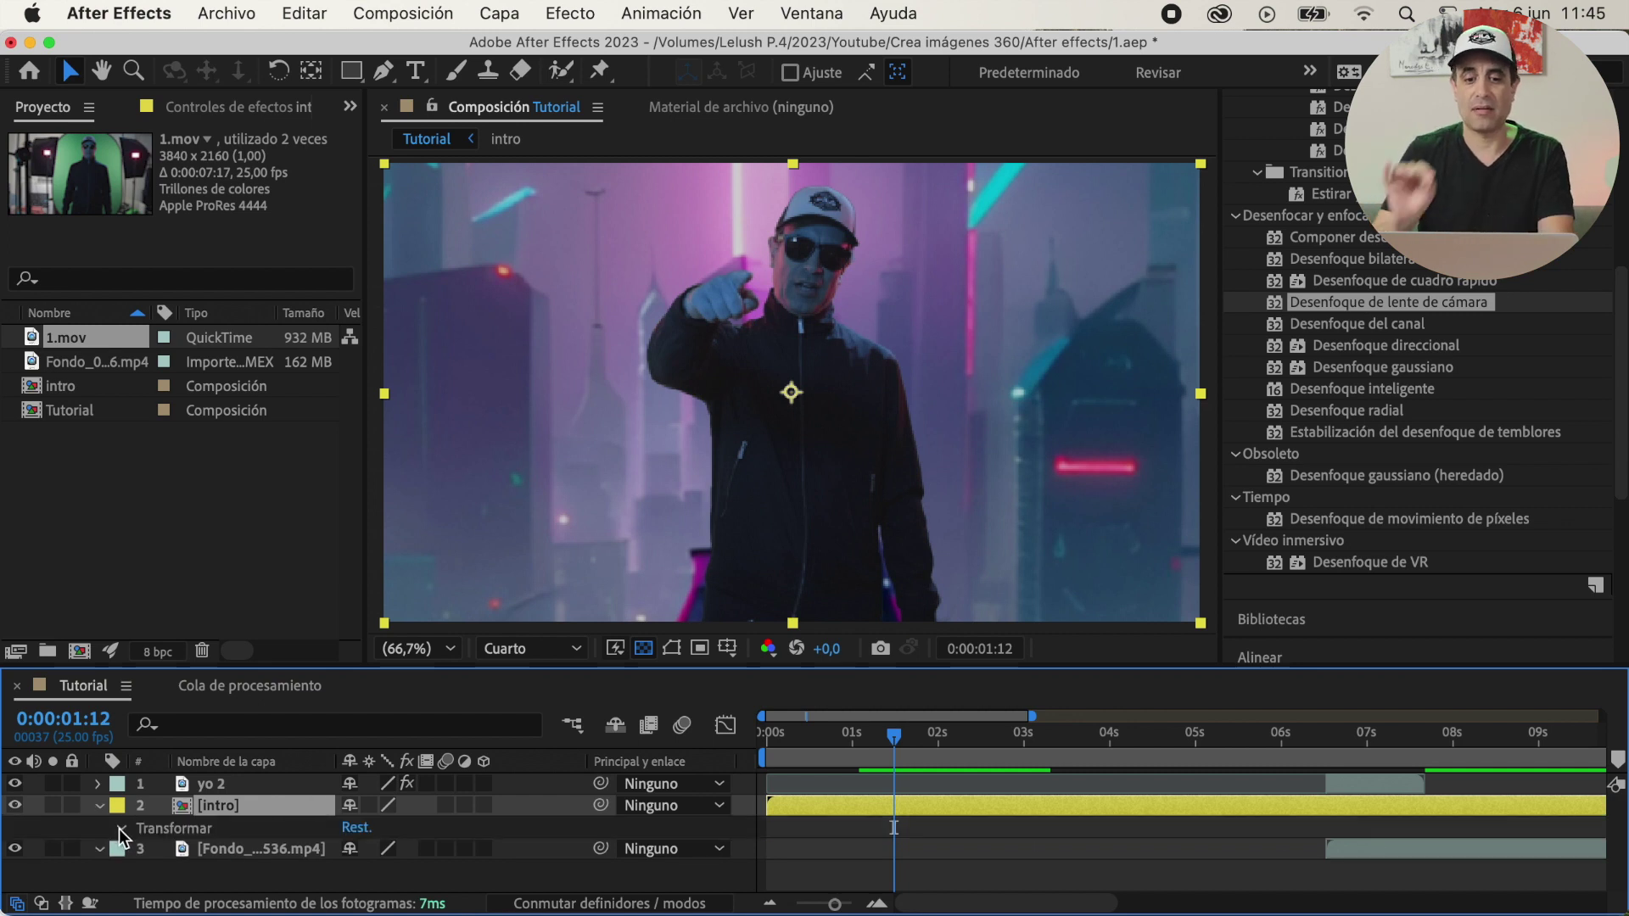
left_click(122, 829)
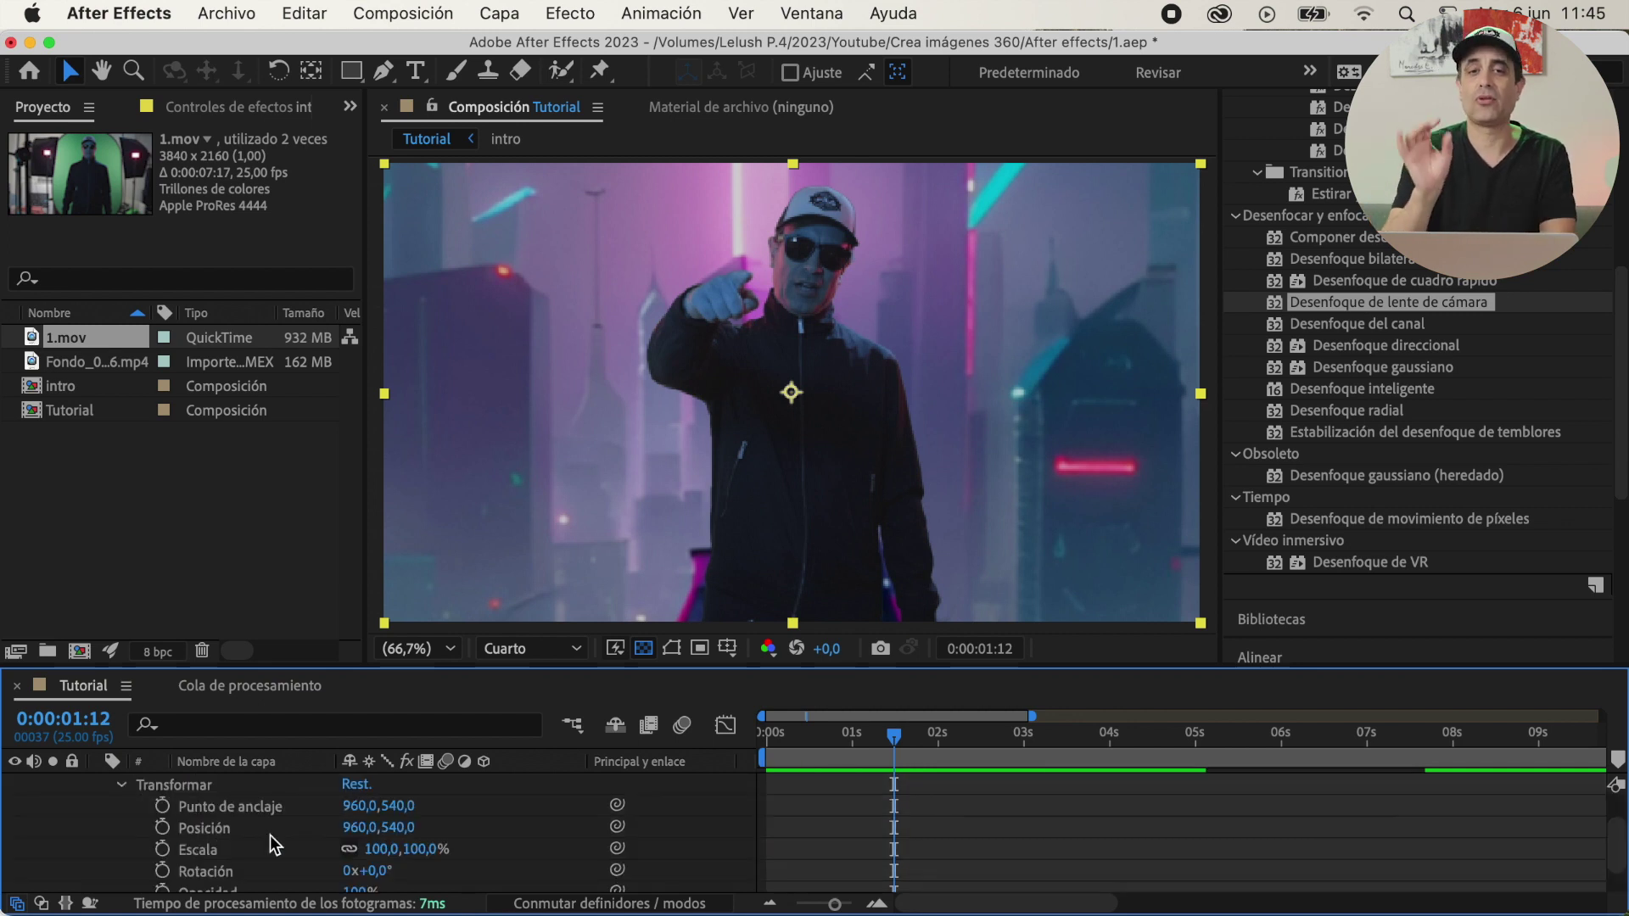
left_click(162, 827)
left_click(162, 849)
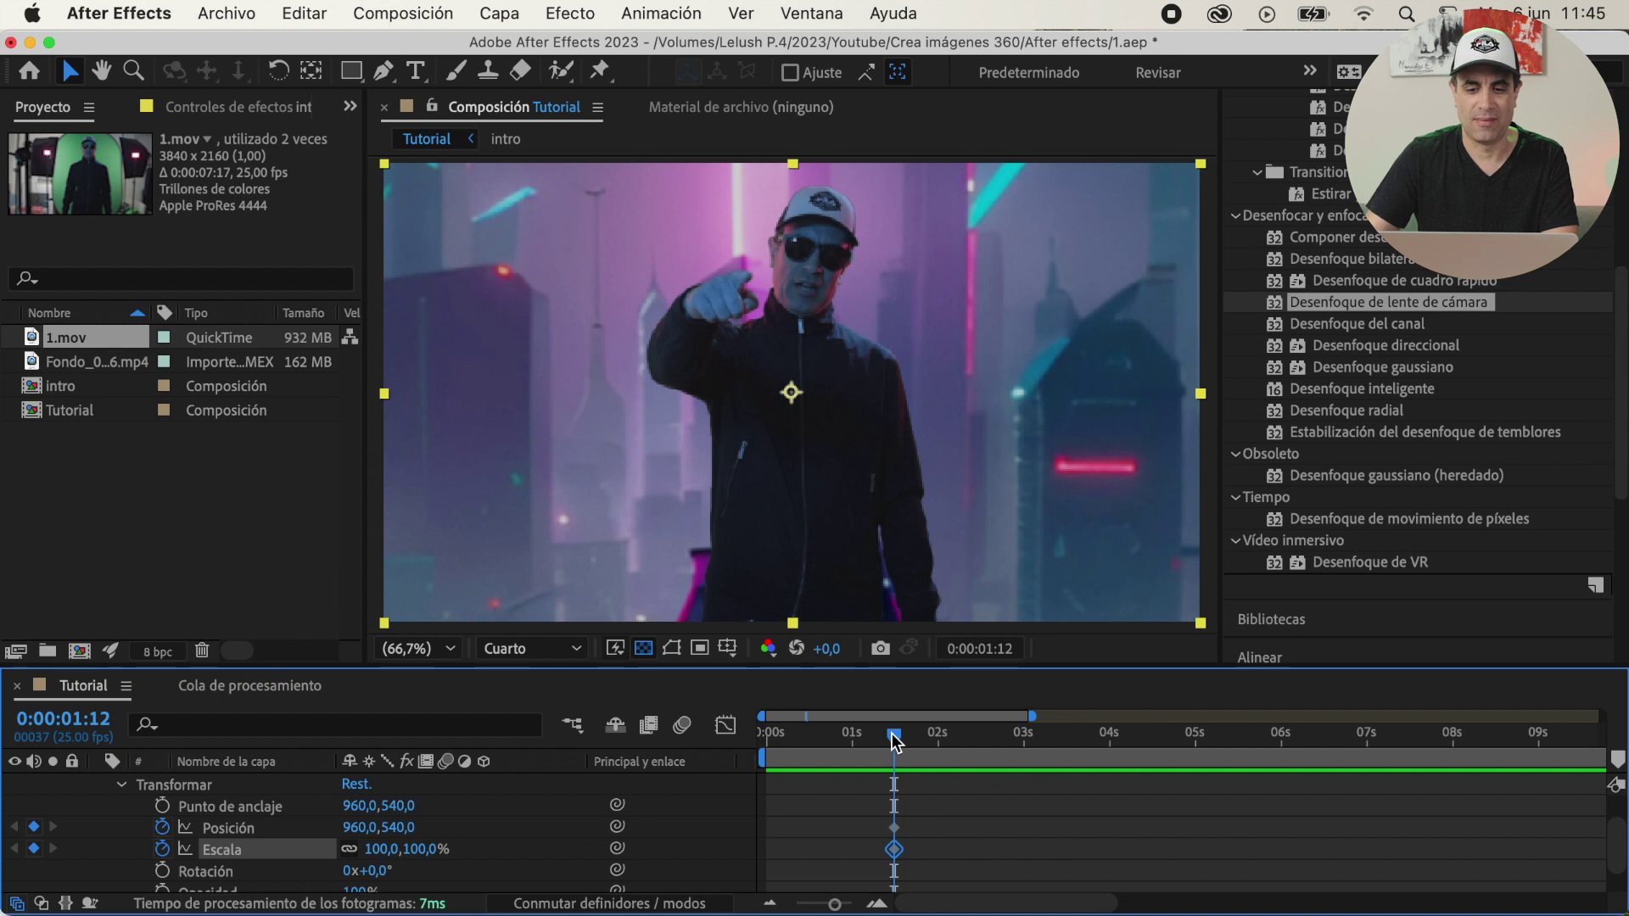
- At 0:00:01:04, keyframe Scale 134% and Position 915,714, then preview the zoom
left_click_drag(894, 741, 866, 738)
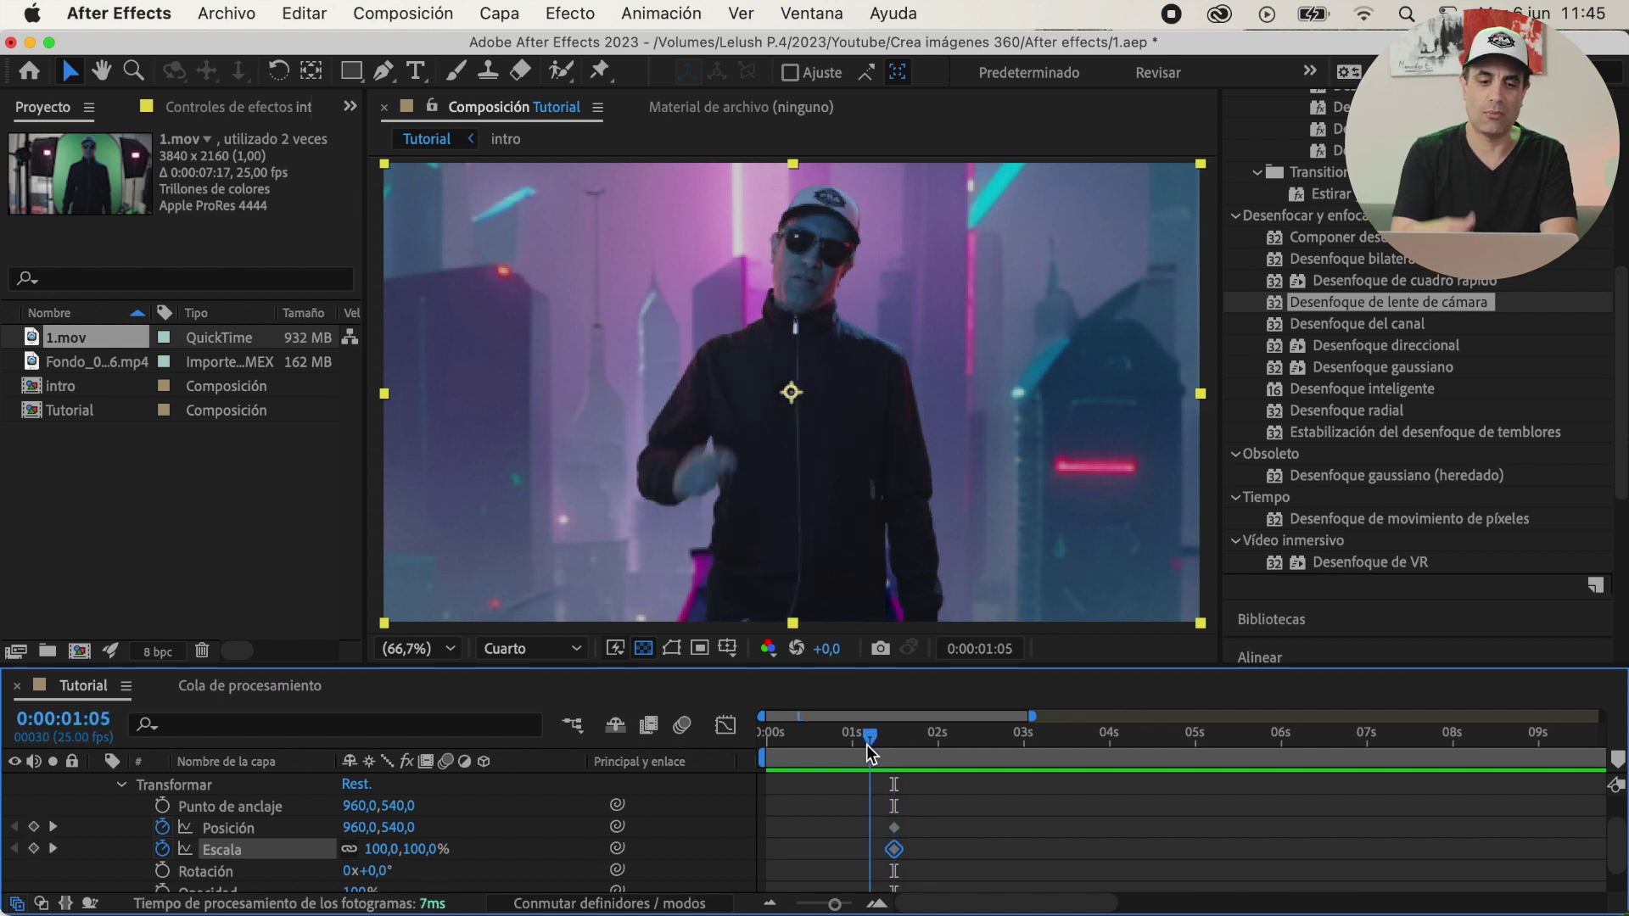
left_click(34, 828)
left_click(34, 850)
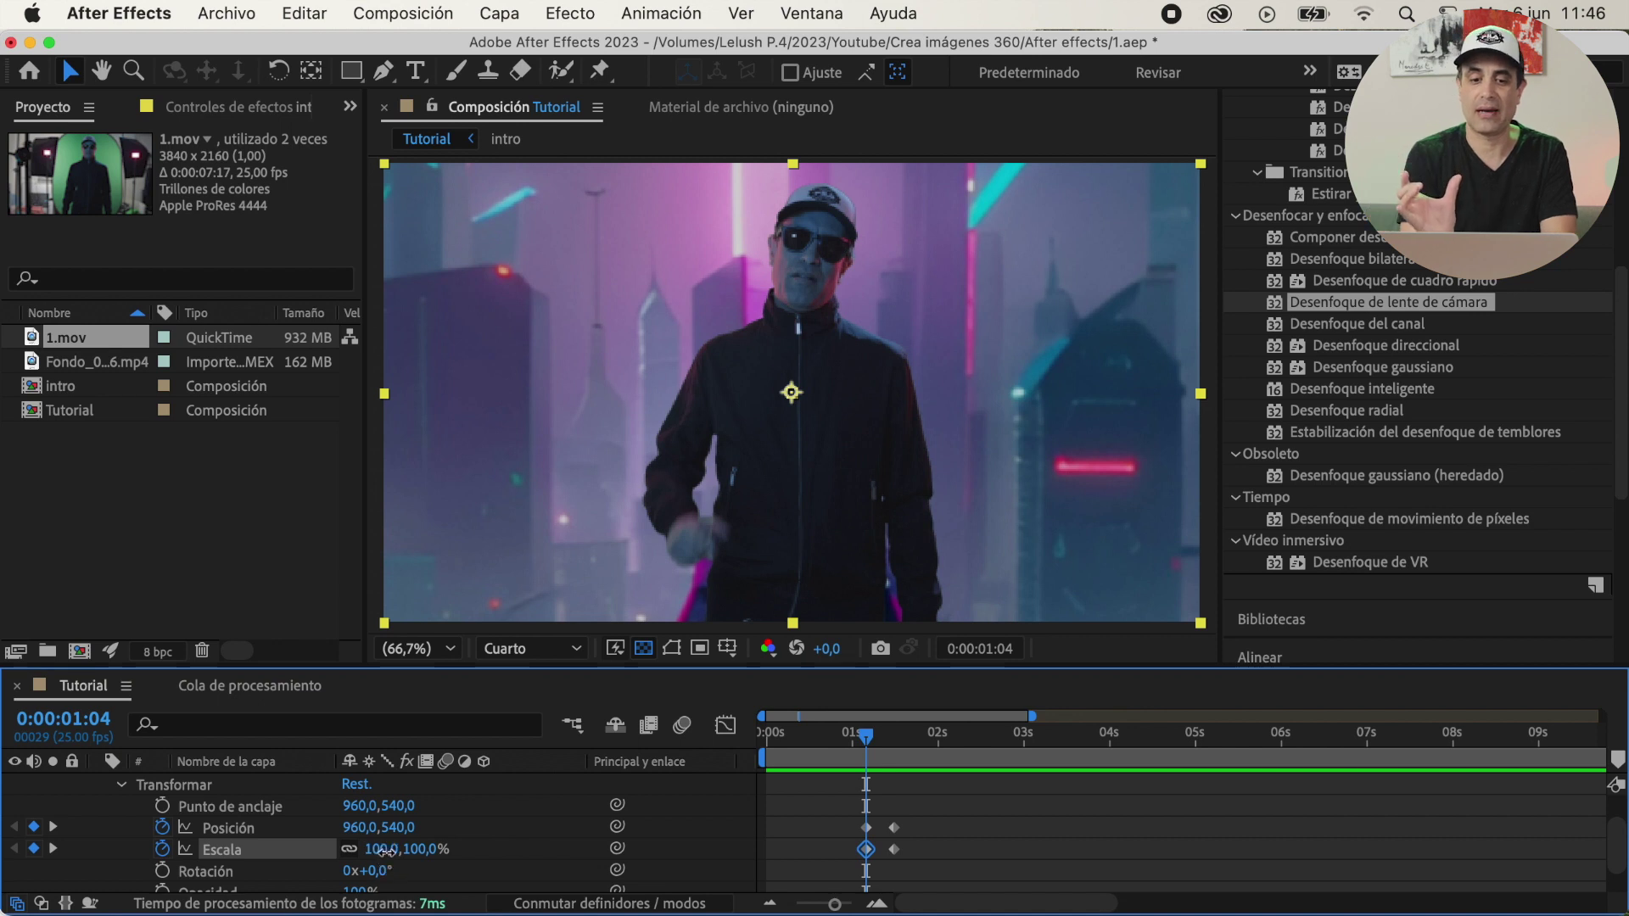
left_click_drag(386, 849, 415, 850)
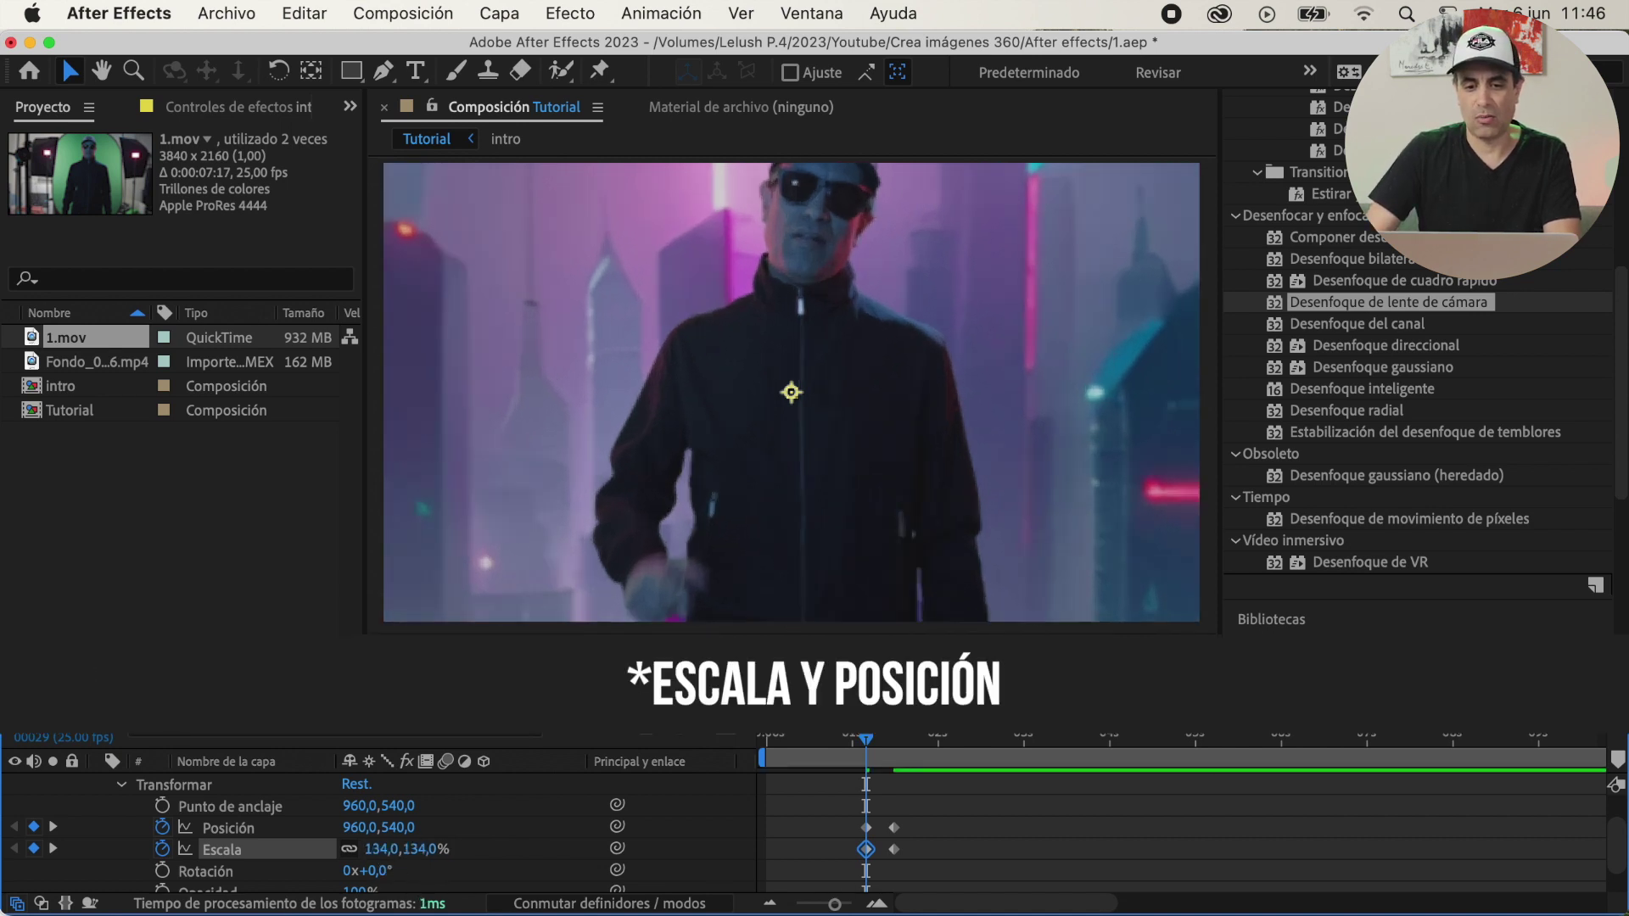
left_click_drag(964, 327, 879, 466)
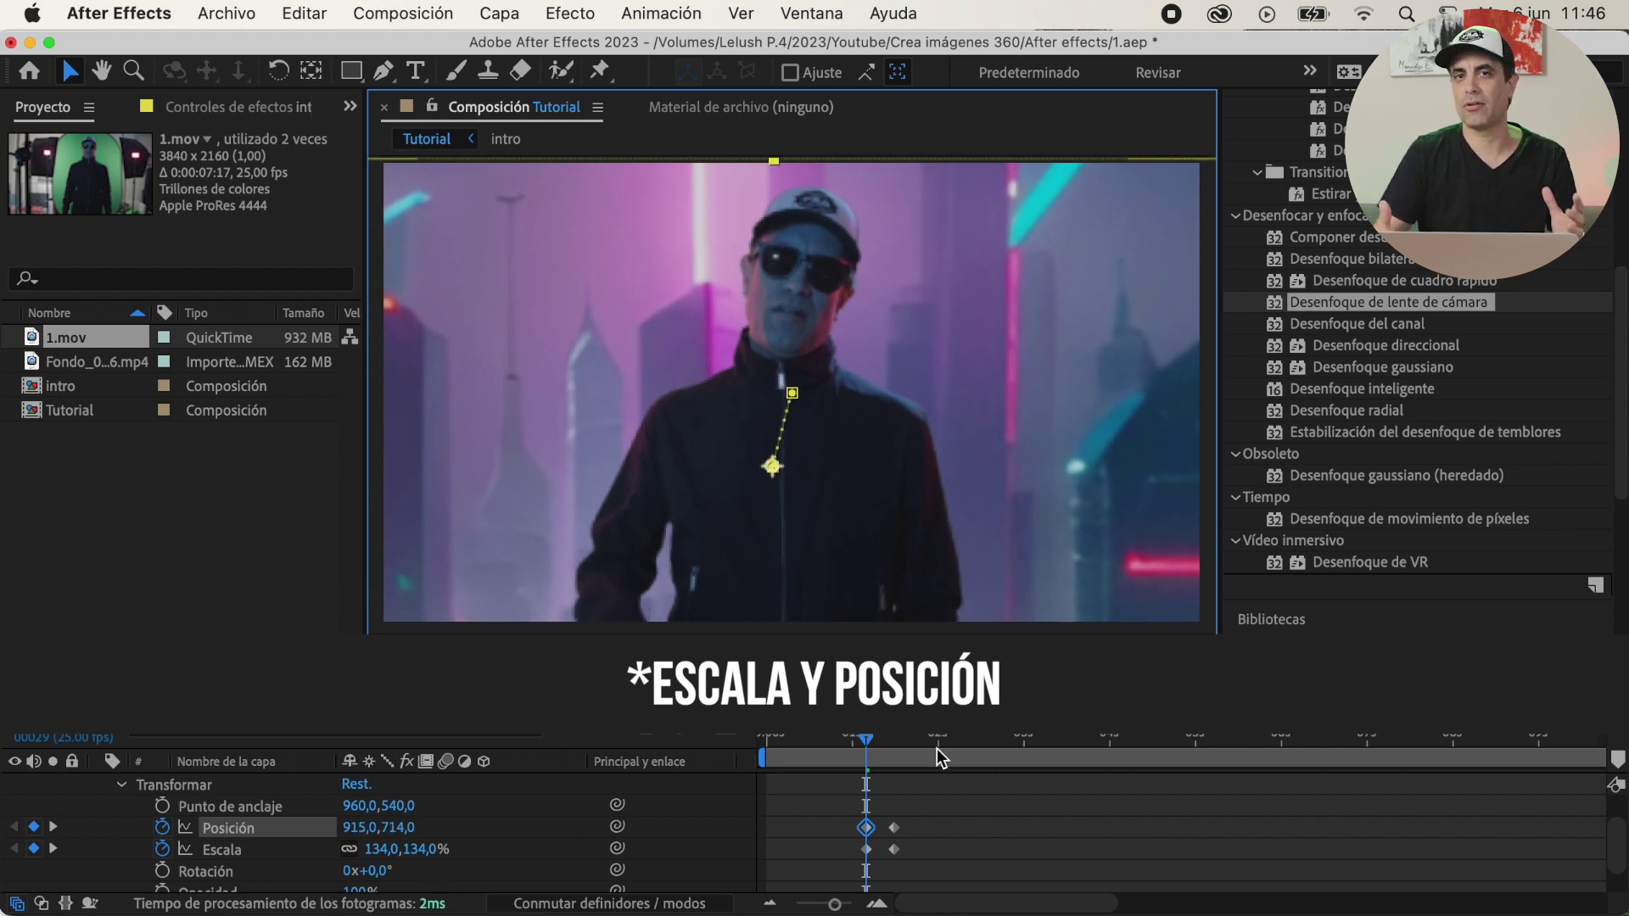
key("space")
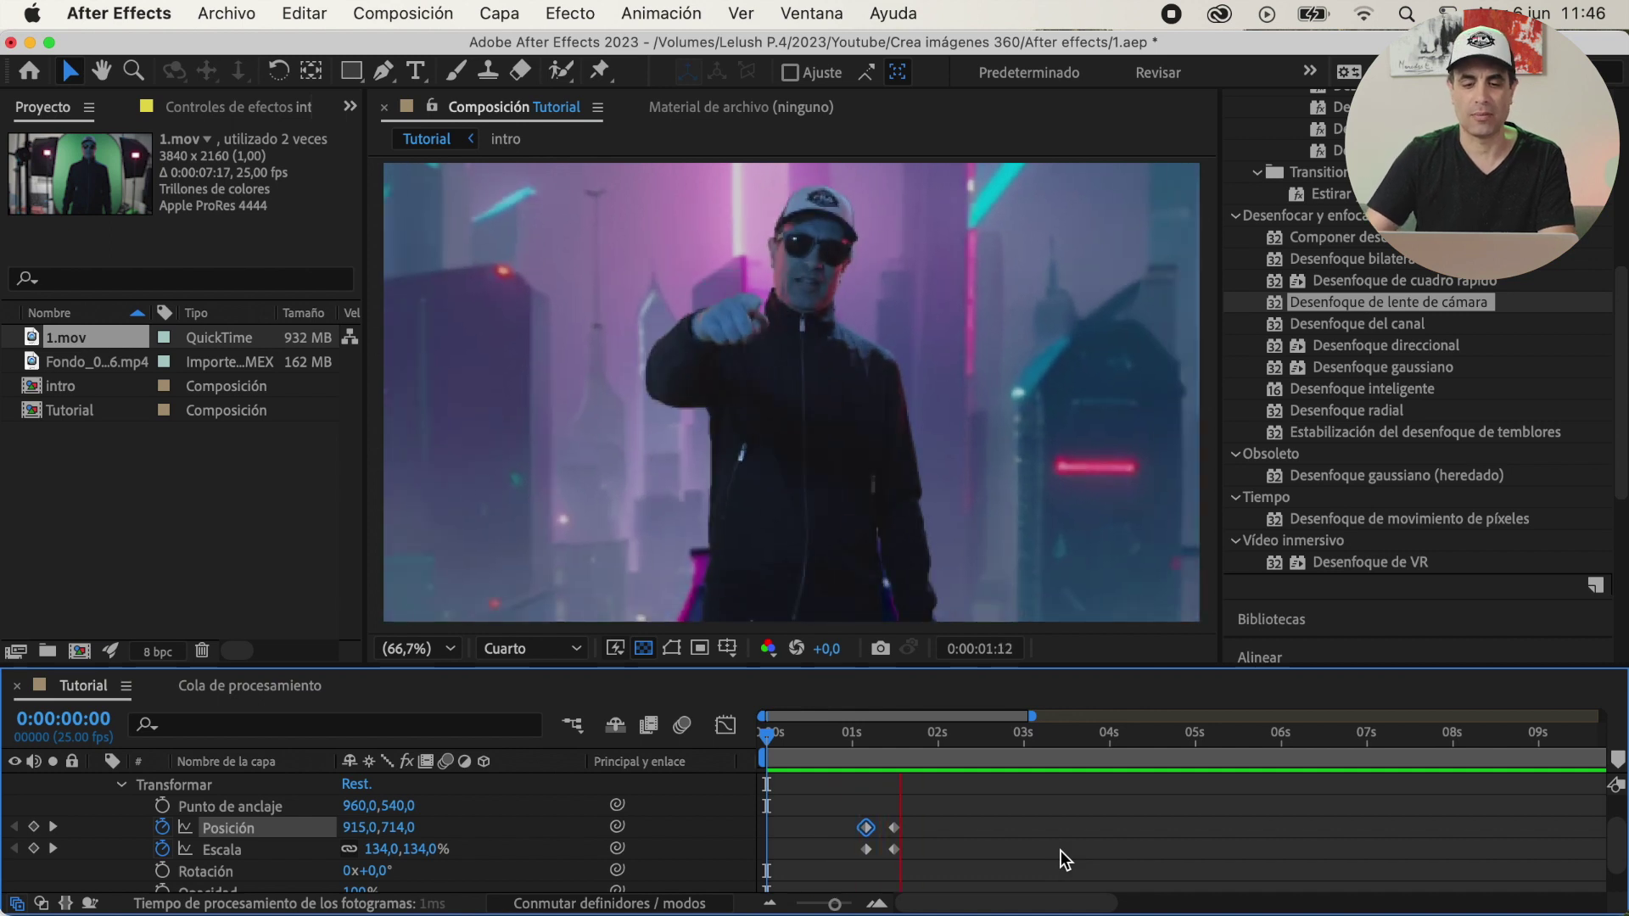
- Add a null object layer and split the Fondo layer at 6:12
left_click(994, 750)
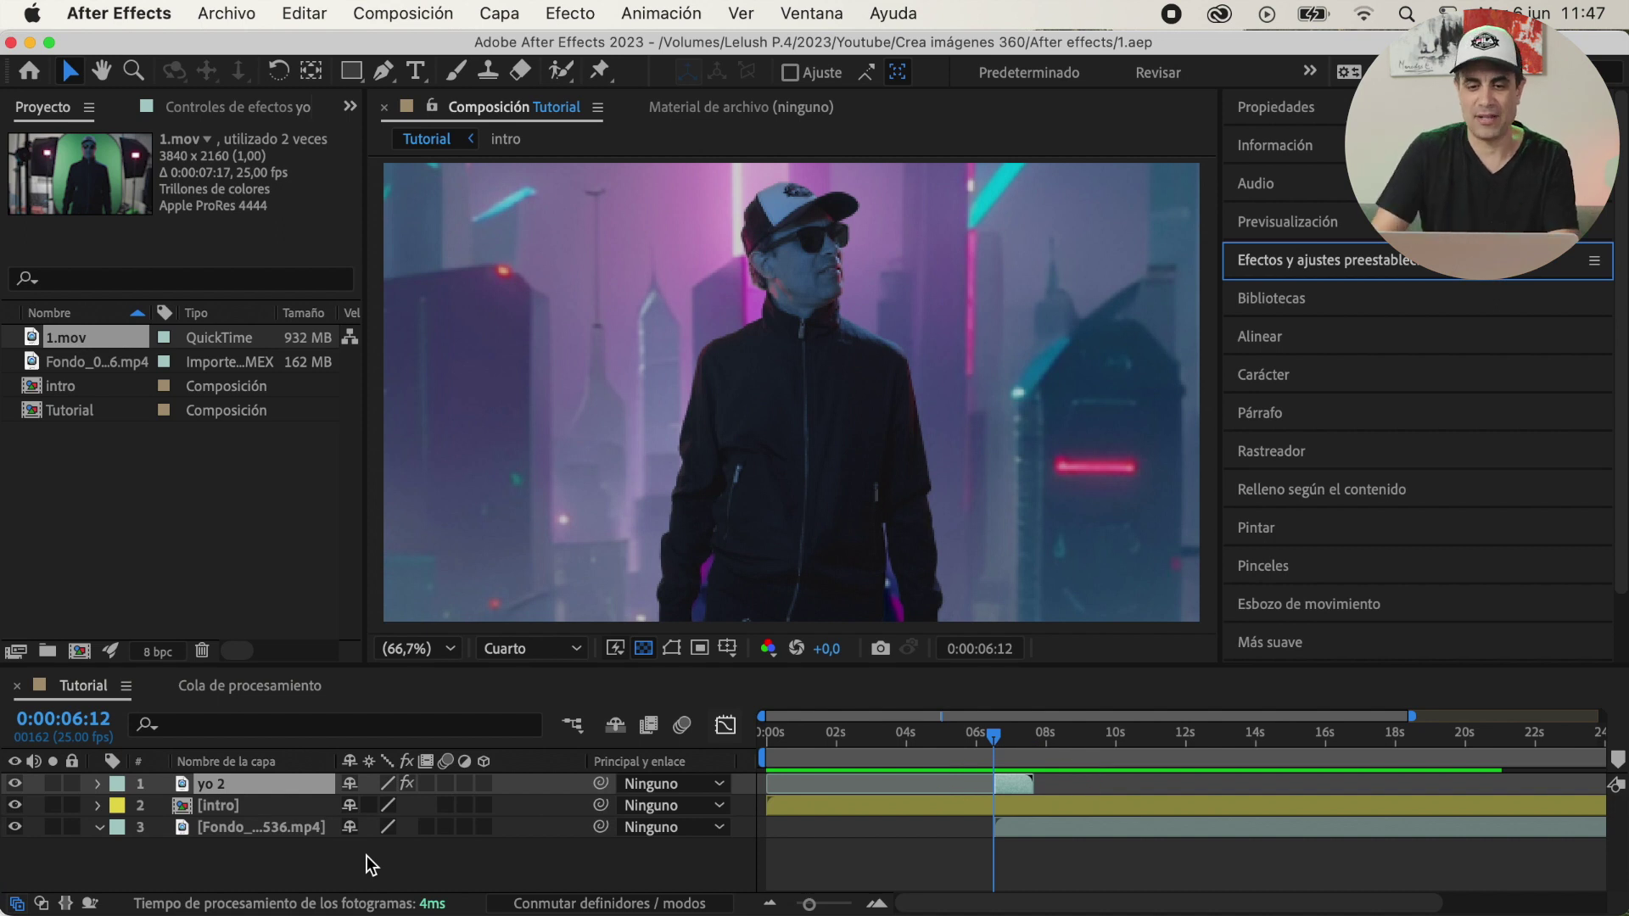
right_click(373, 865)
mouse_move(564, 580)
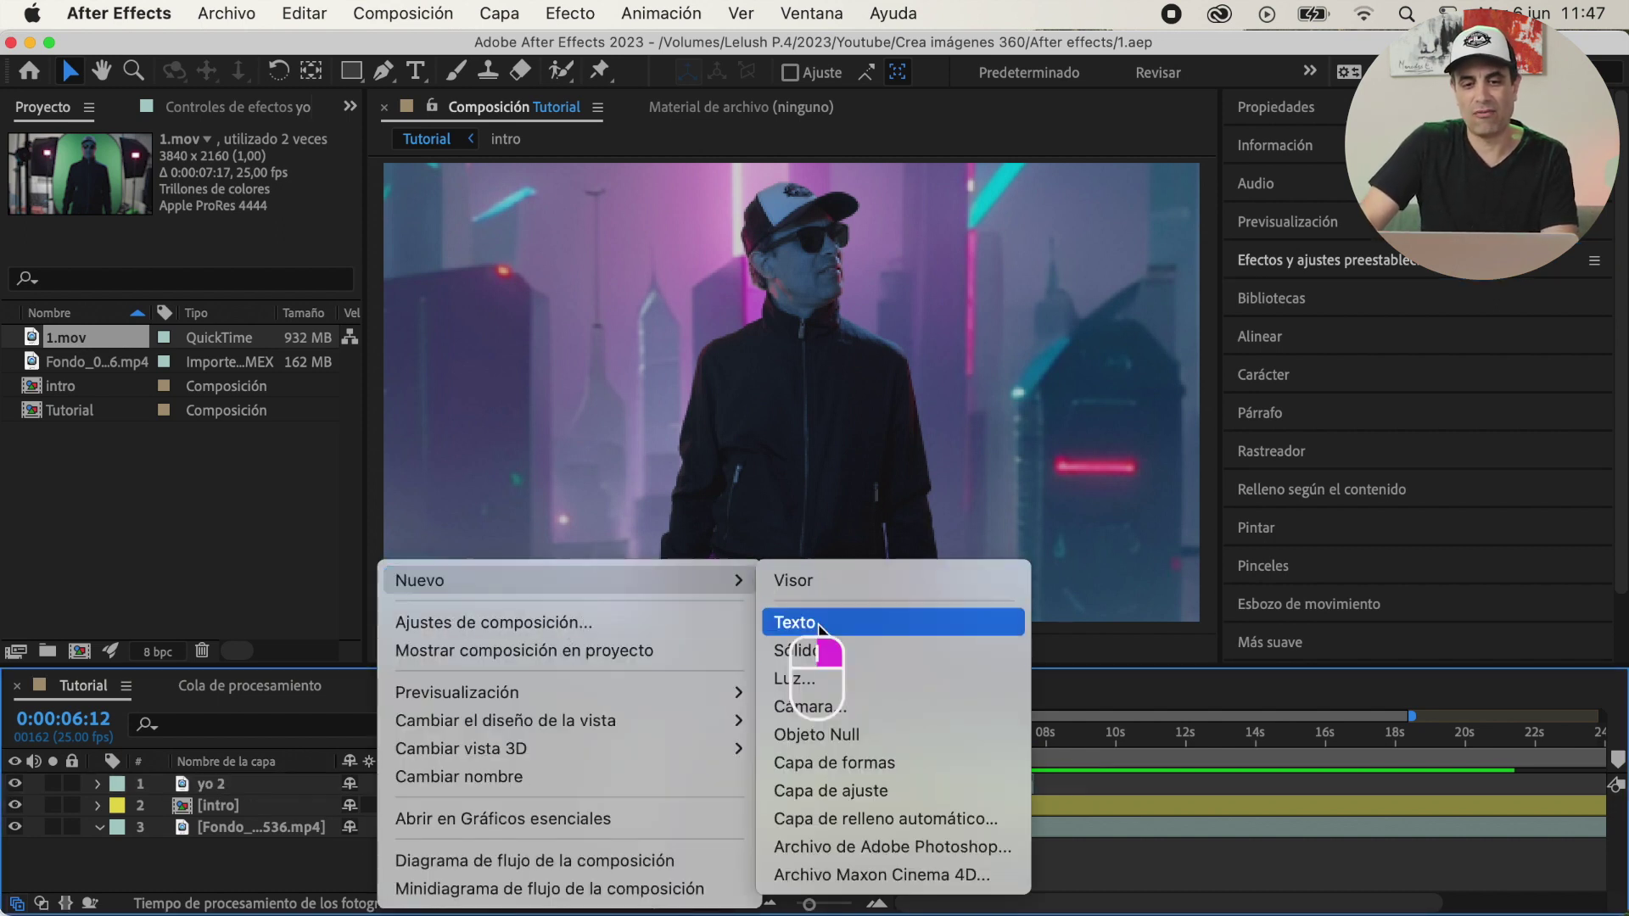
left_click(837, 736)
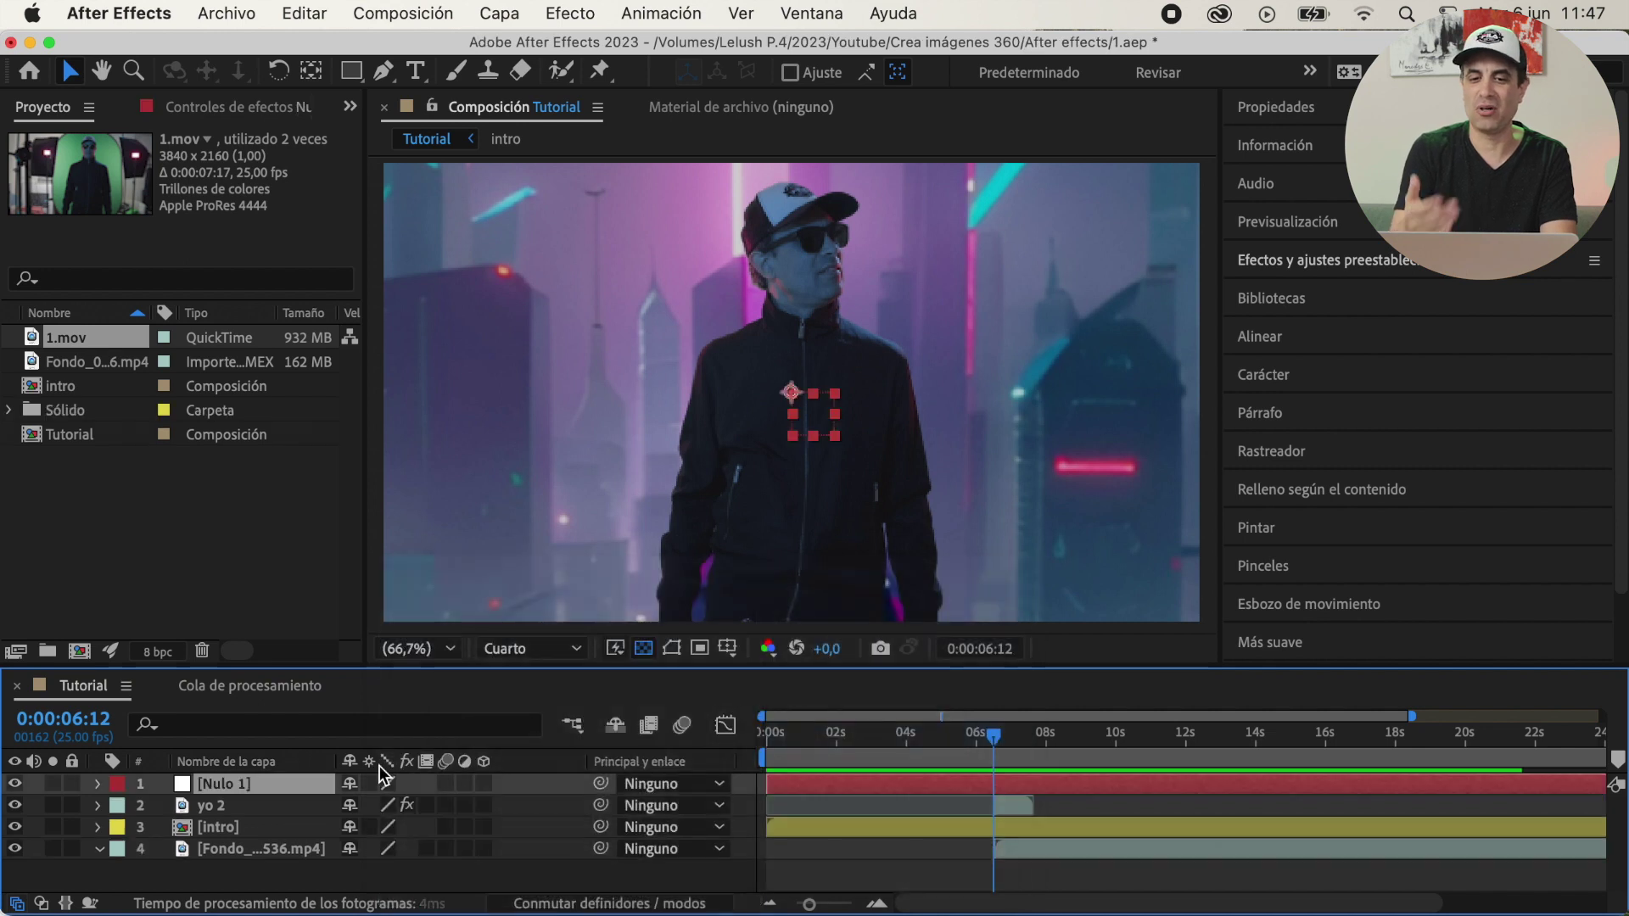
left_click(1028, 840)
key("super+shift+d")
key("i")
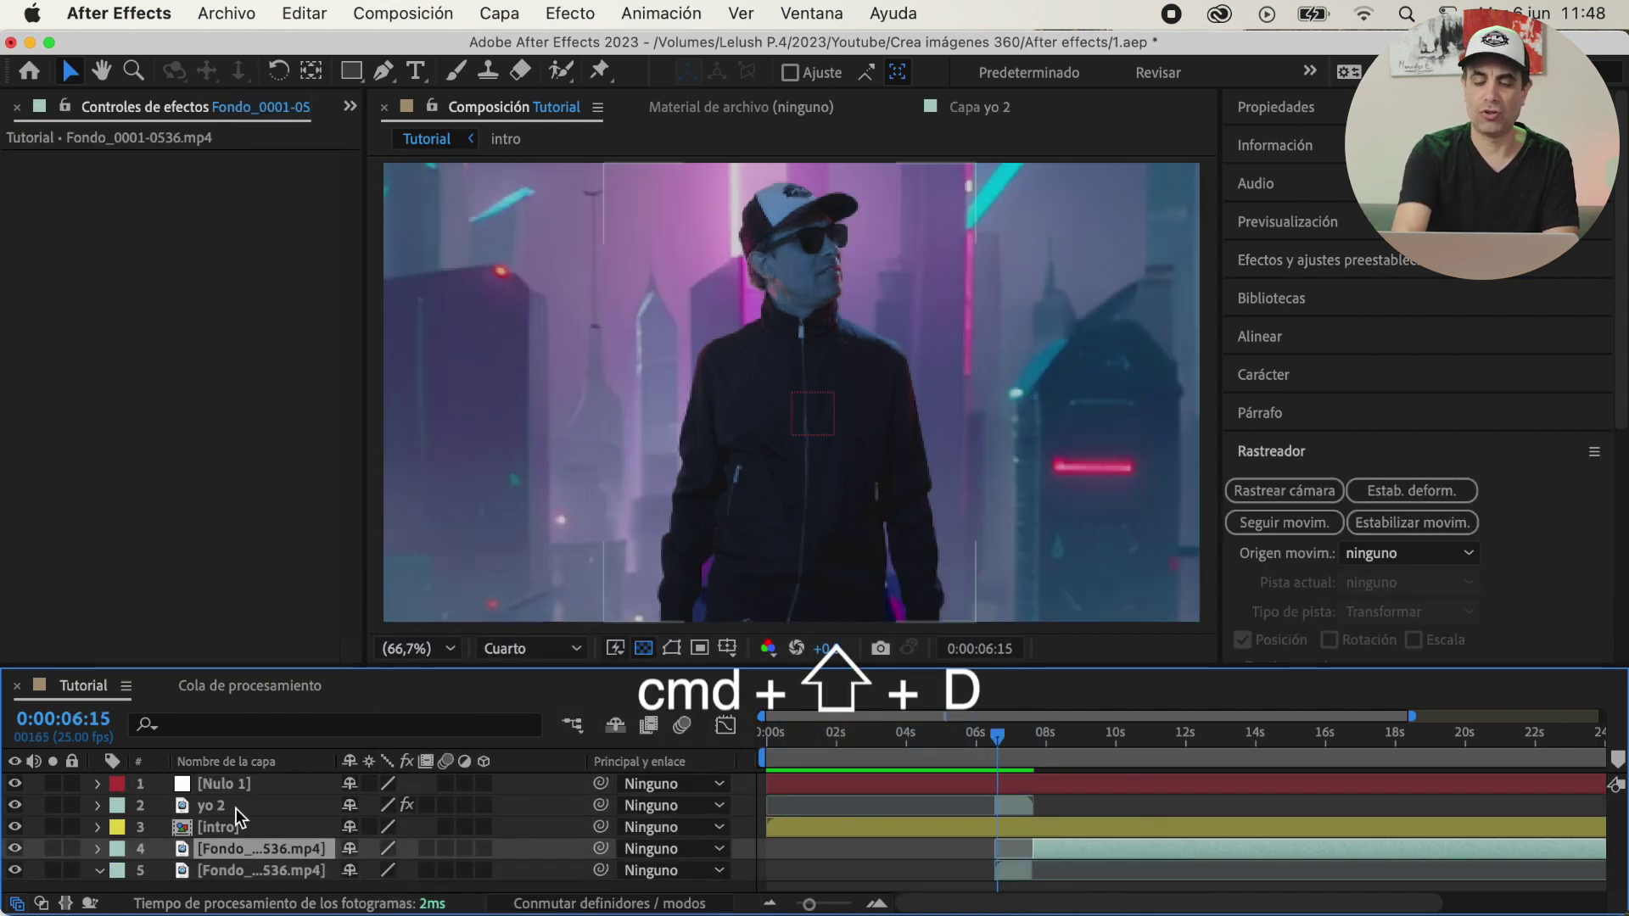
- Give yo 2 and the later Fondo piece pink labels, moving Fondo above intro
left_click(220, 805)
left_click(117, 805)
left_click(203, 513)
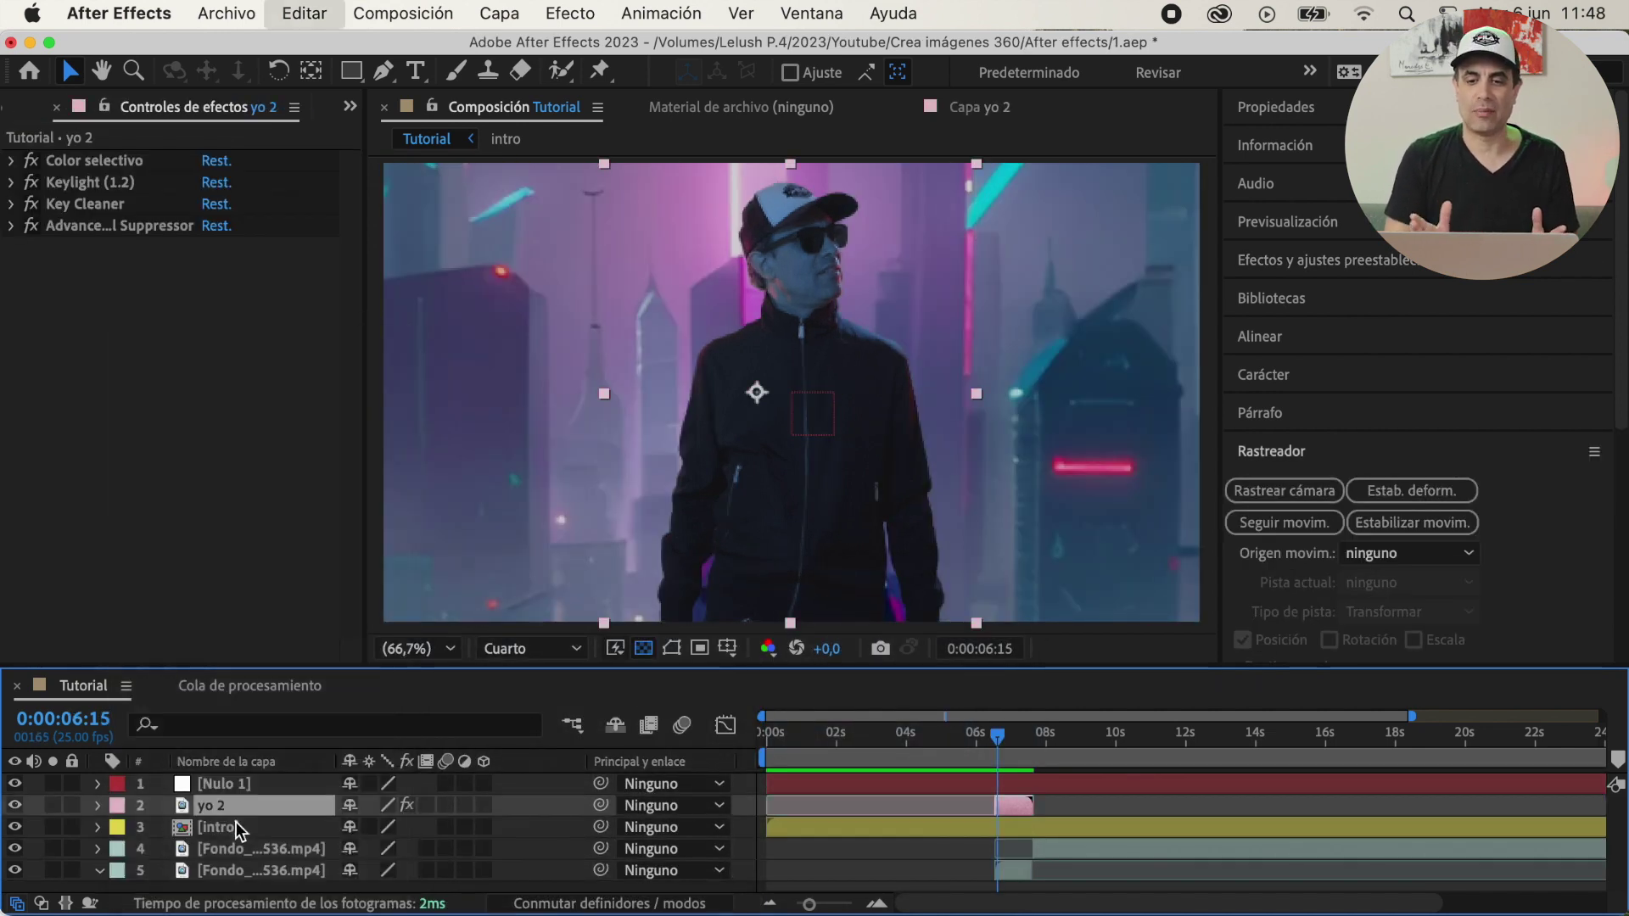
left_click(219, 870)
left_click(116, 871)
left_click(170, 509)
left_click_drag(224, 871, 254, 819)
- Apply Boris FX Mocha to the Fondo piece at Completa preview resolution and launch Mocha AE
left_click(662, 13)
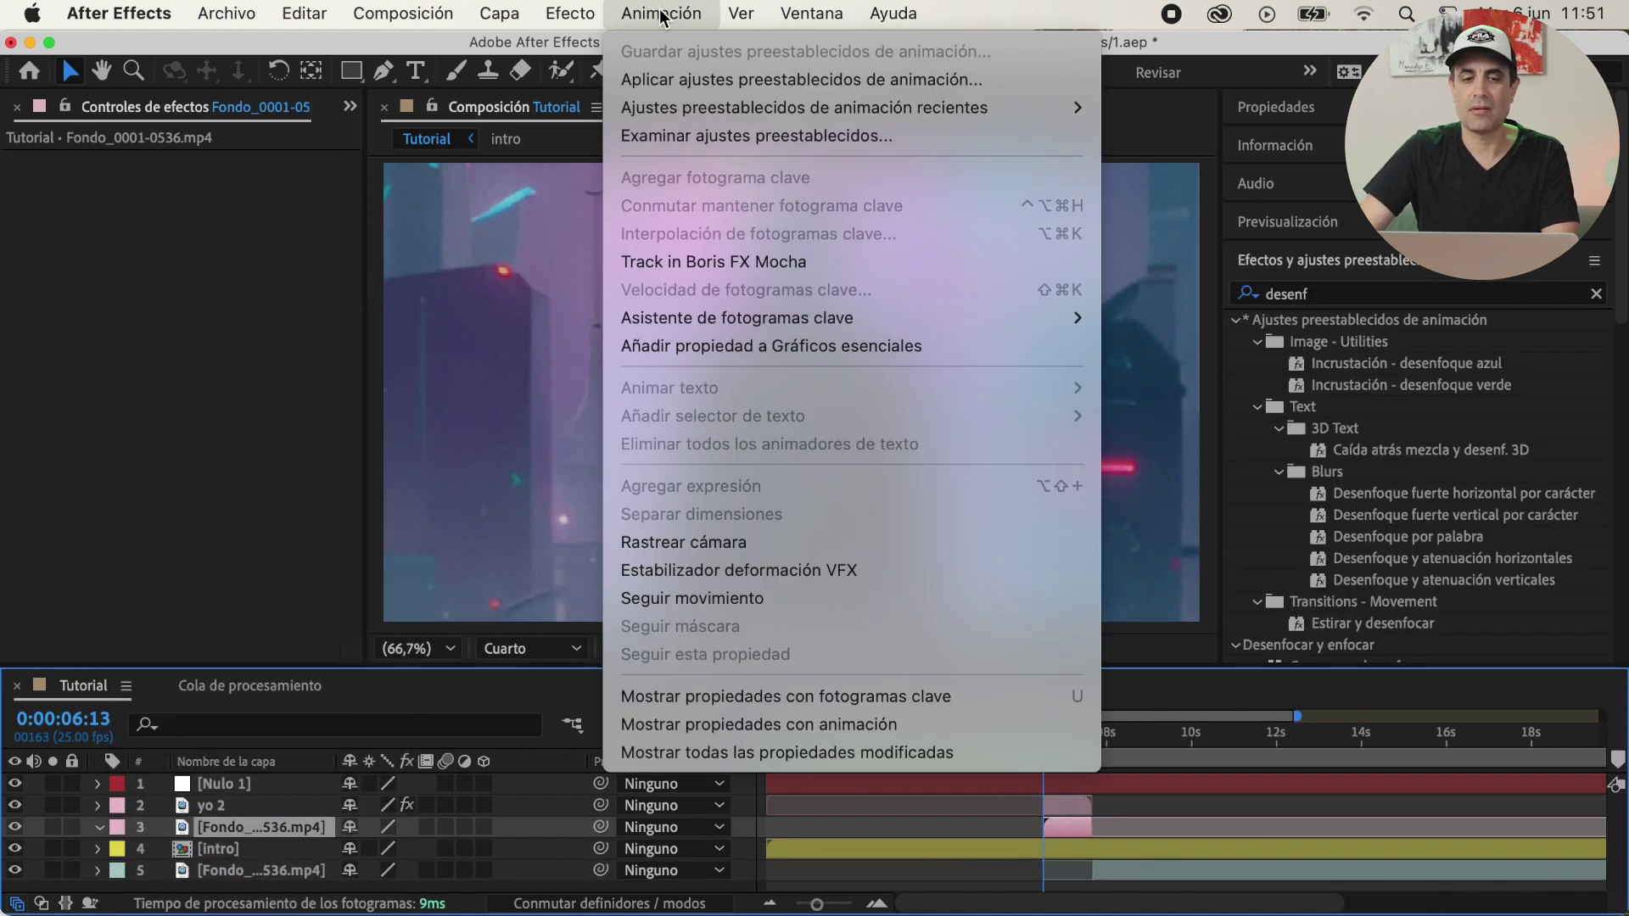
left_click(717, 258)
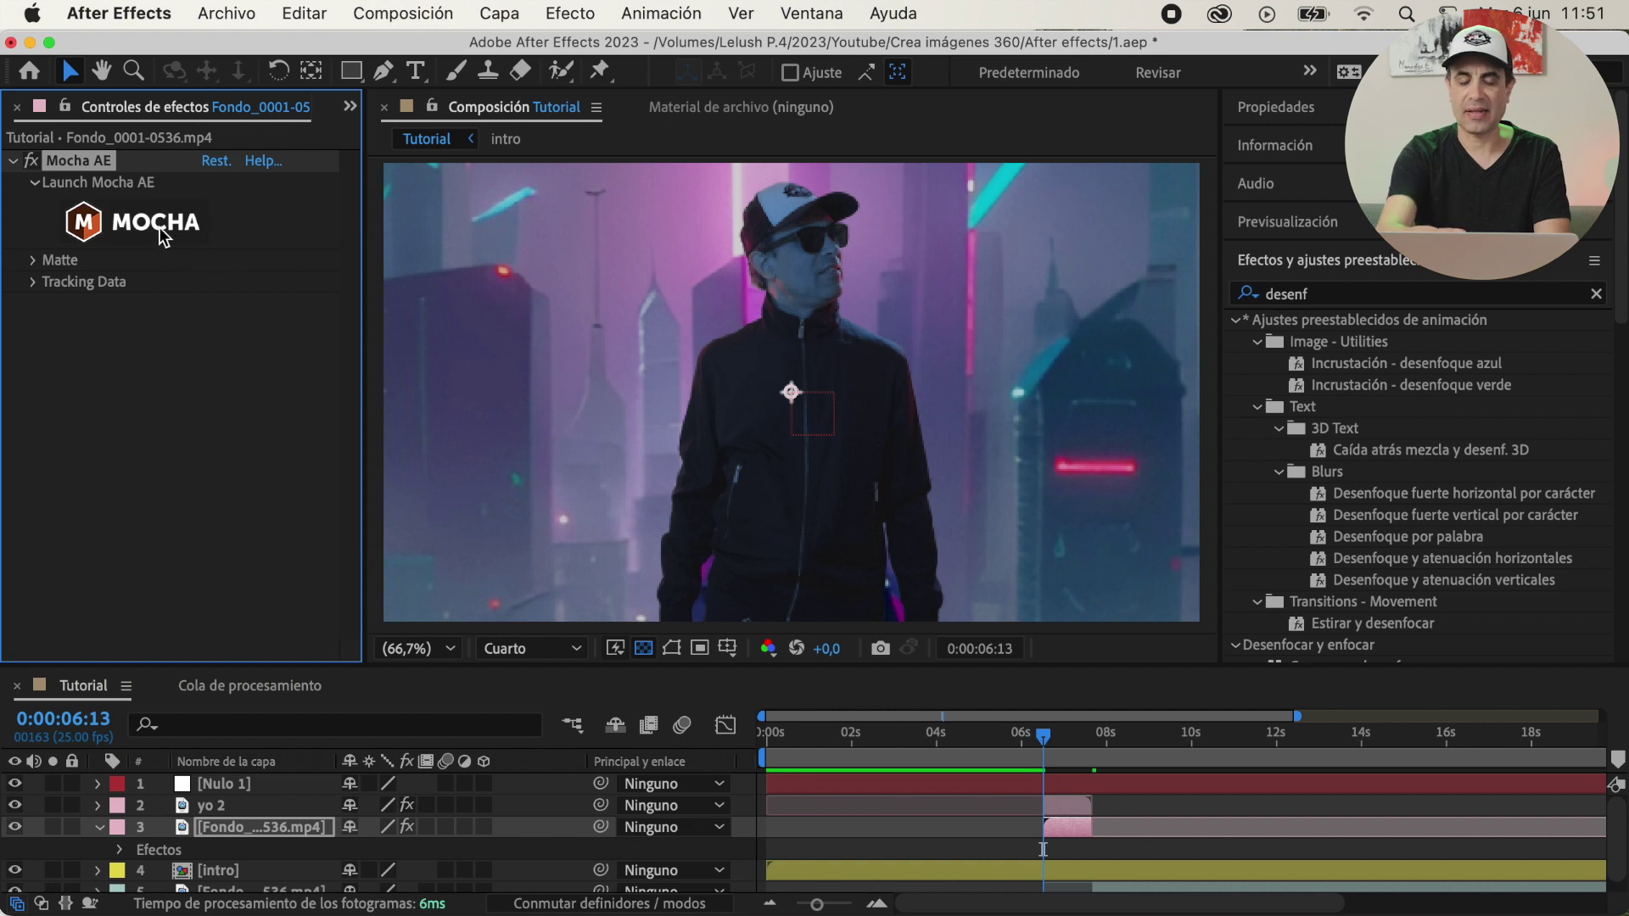
left_click(159, 227)
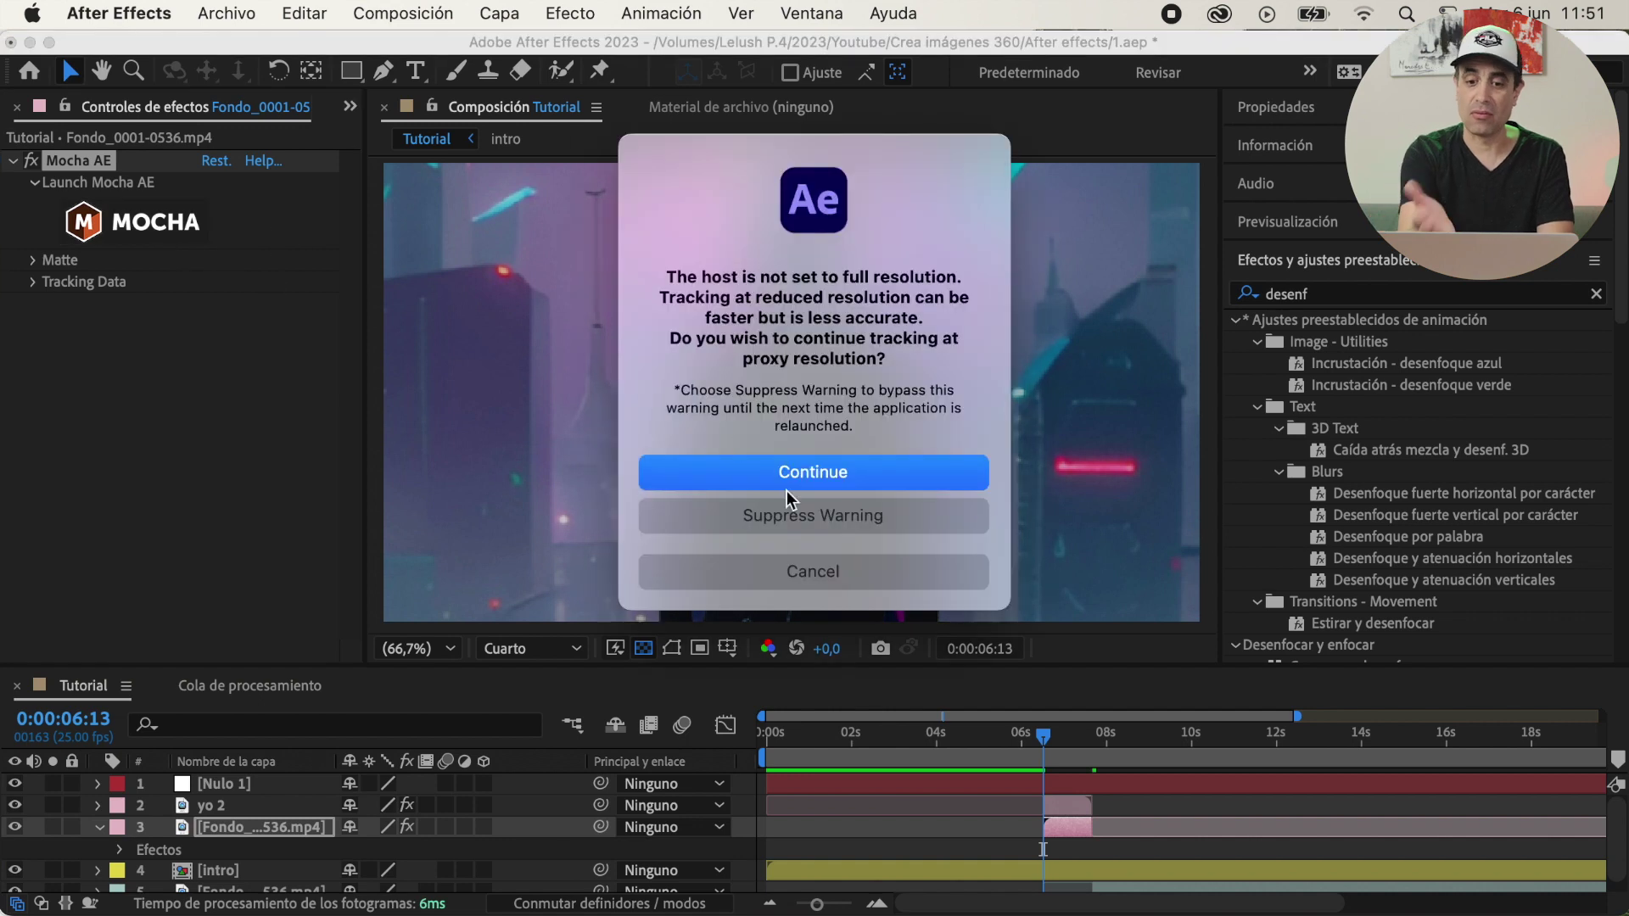
left_click(817, 575)
left_click(553, 654)
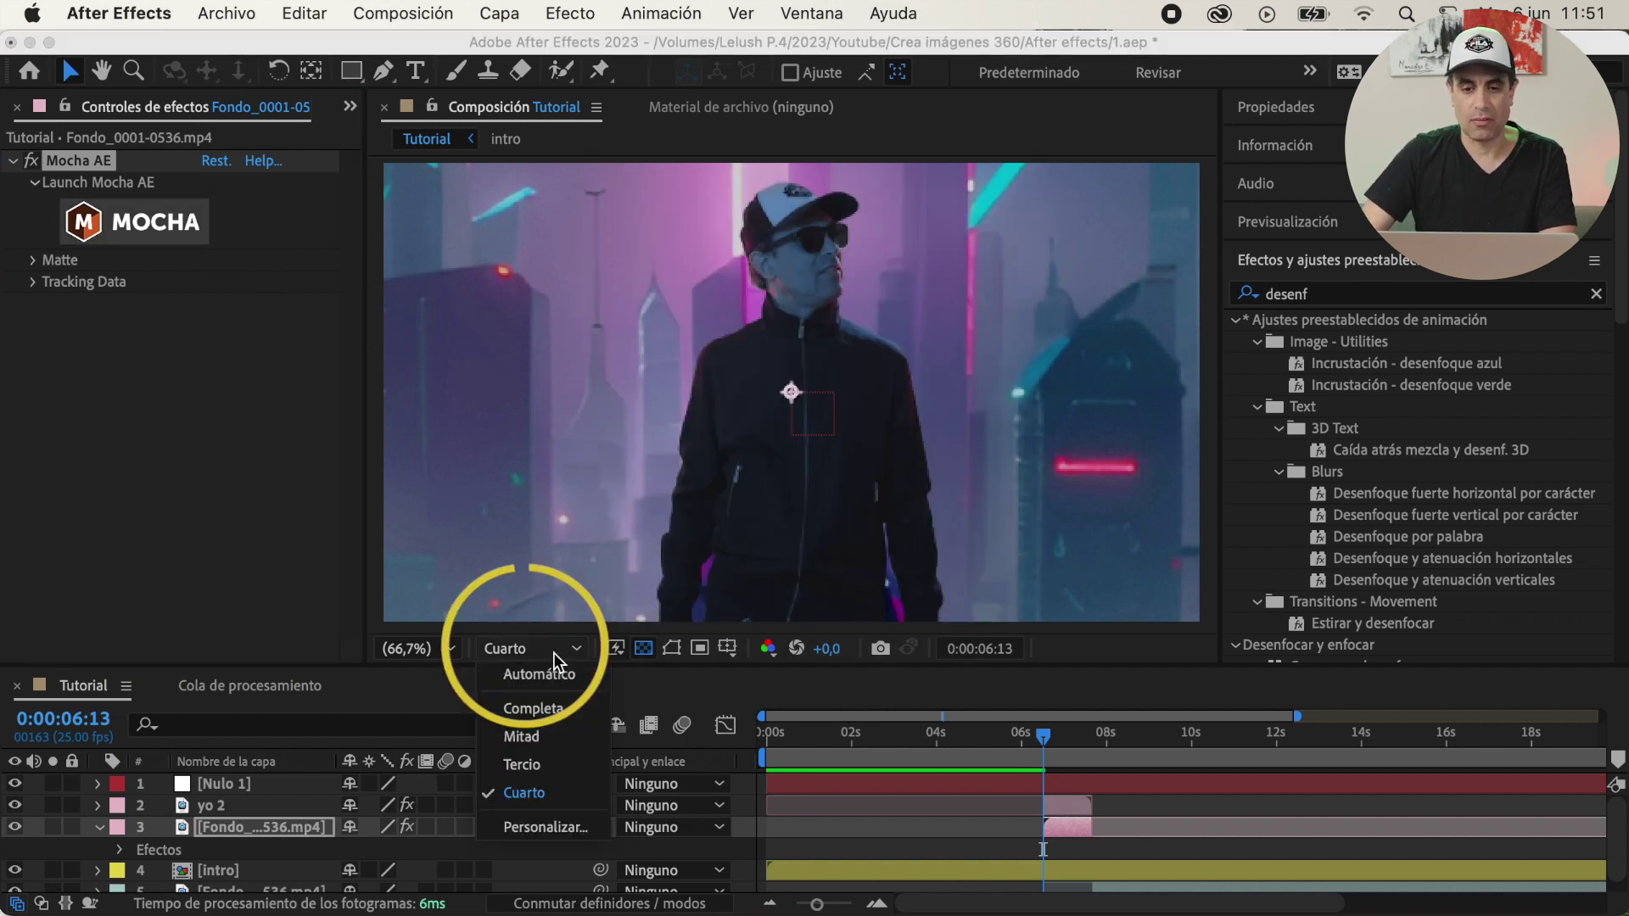
left_click(533, 709)
left_click(168, 237)
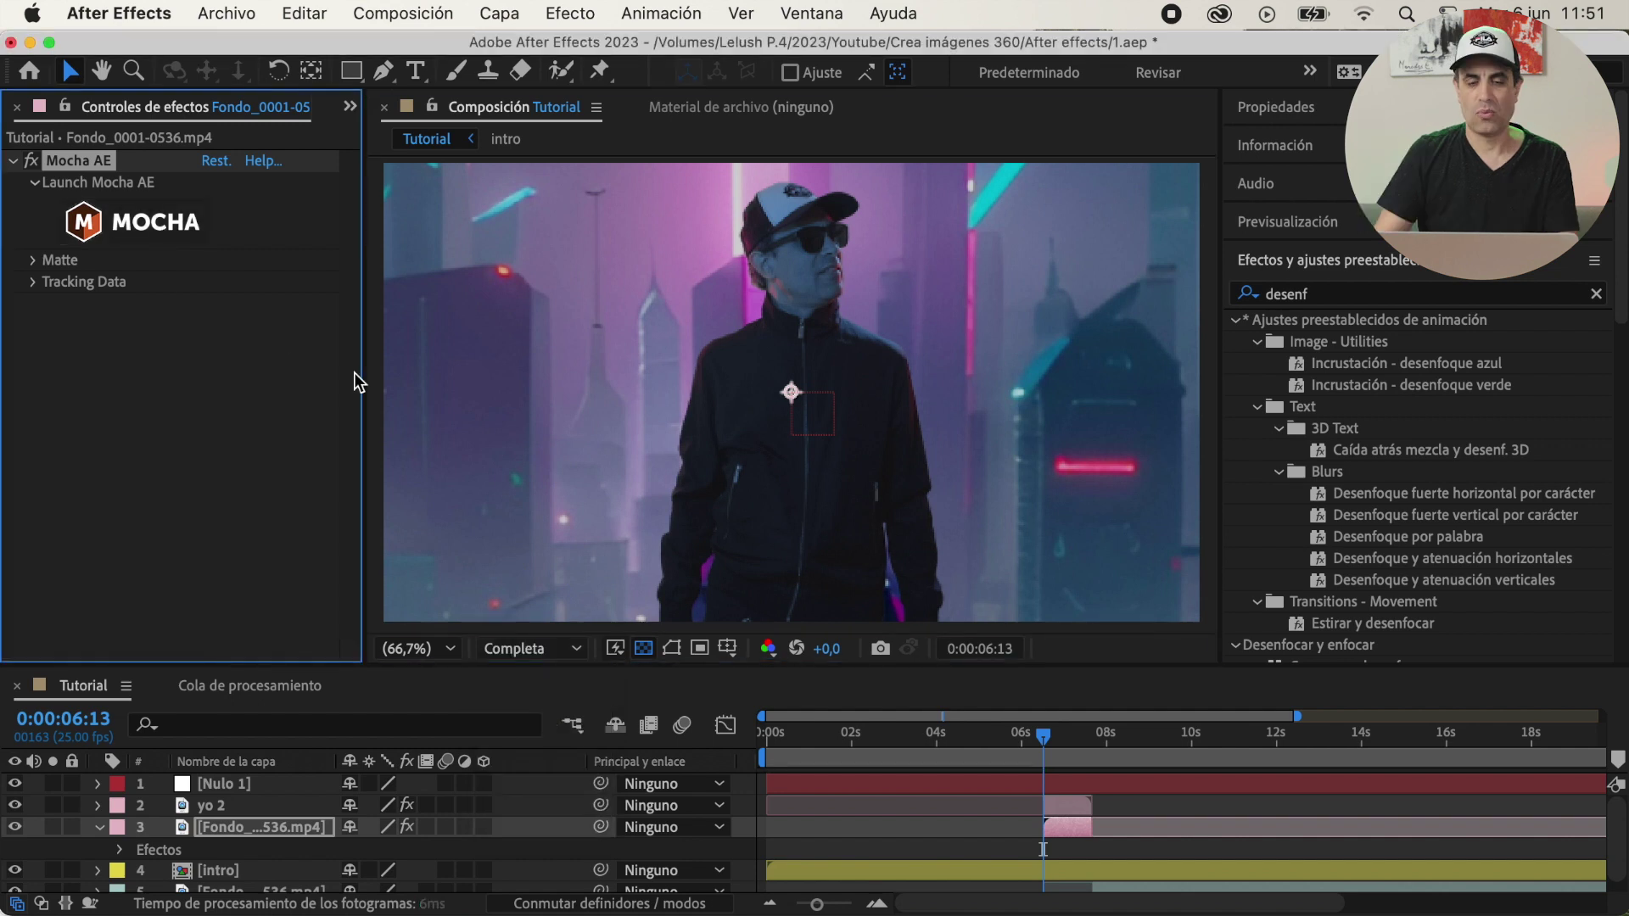
- Draw an X-spline tracking shape around the red light sign
left_click(255, 89)
left_click(1141, 494)
left_click(1143, 521)
left_click(1204, 522)
left_click(1205, 488)
left_click(1141, 491)
- Adjust the spline, track it forward with Persp enabled, save and close Mocha
key("s")
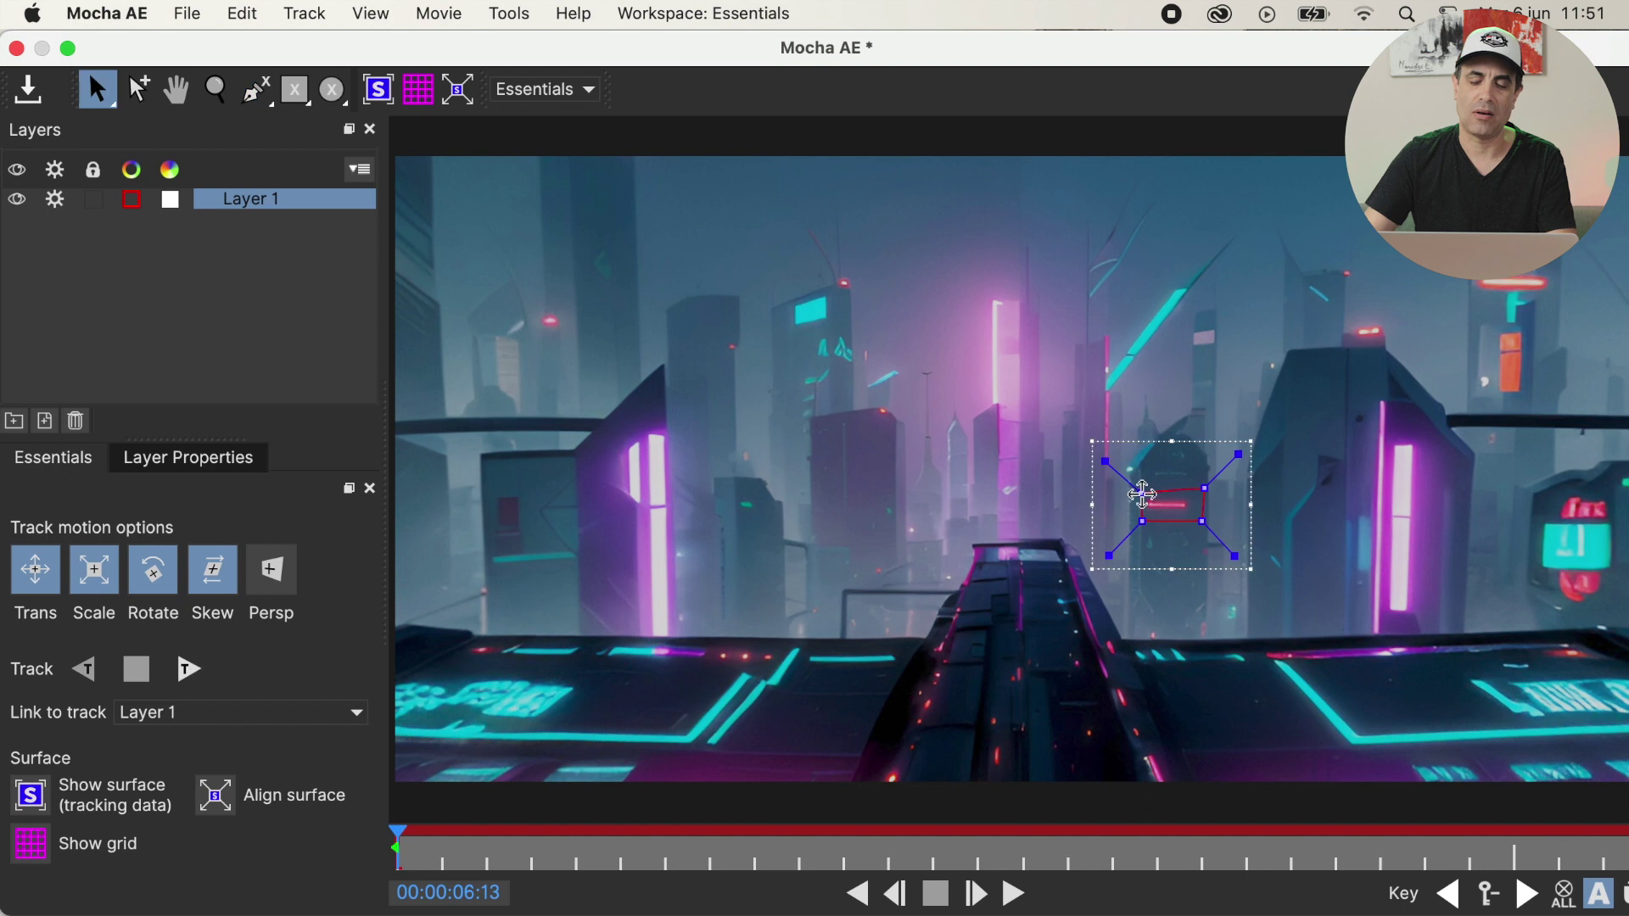
left_click_drag(1143, 515, 1142, 519)
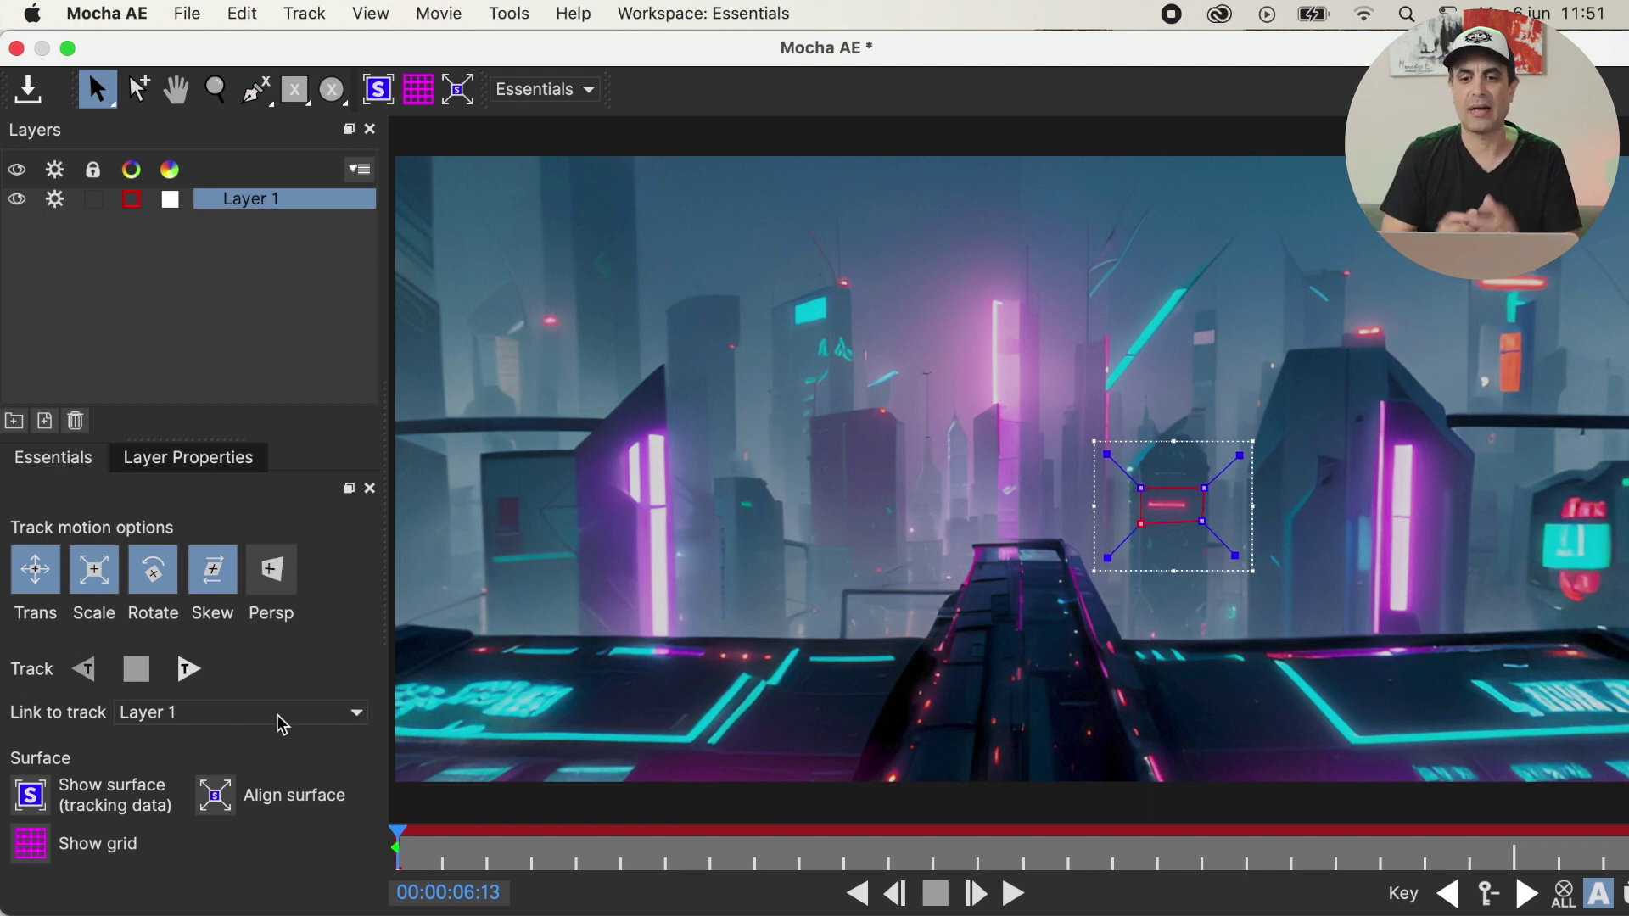
left_click(276, 587)
left_click(189, 671)
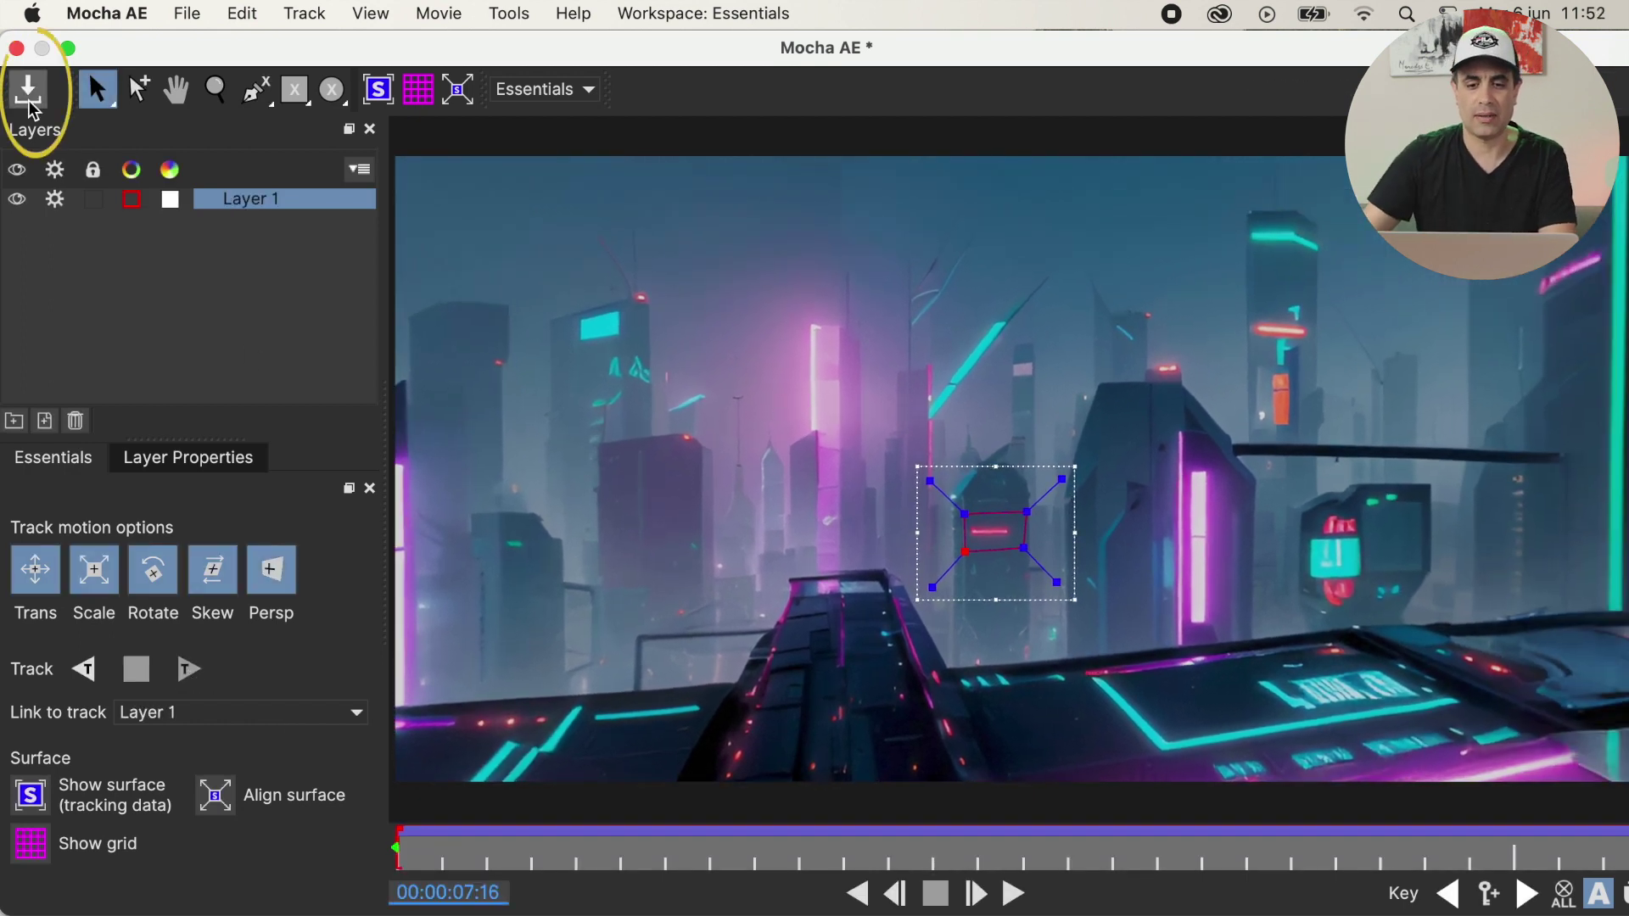
left_click(28, 100)
key("super+w")
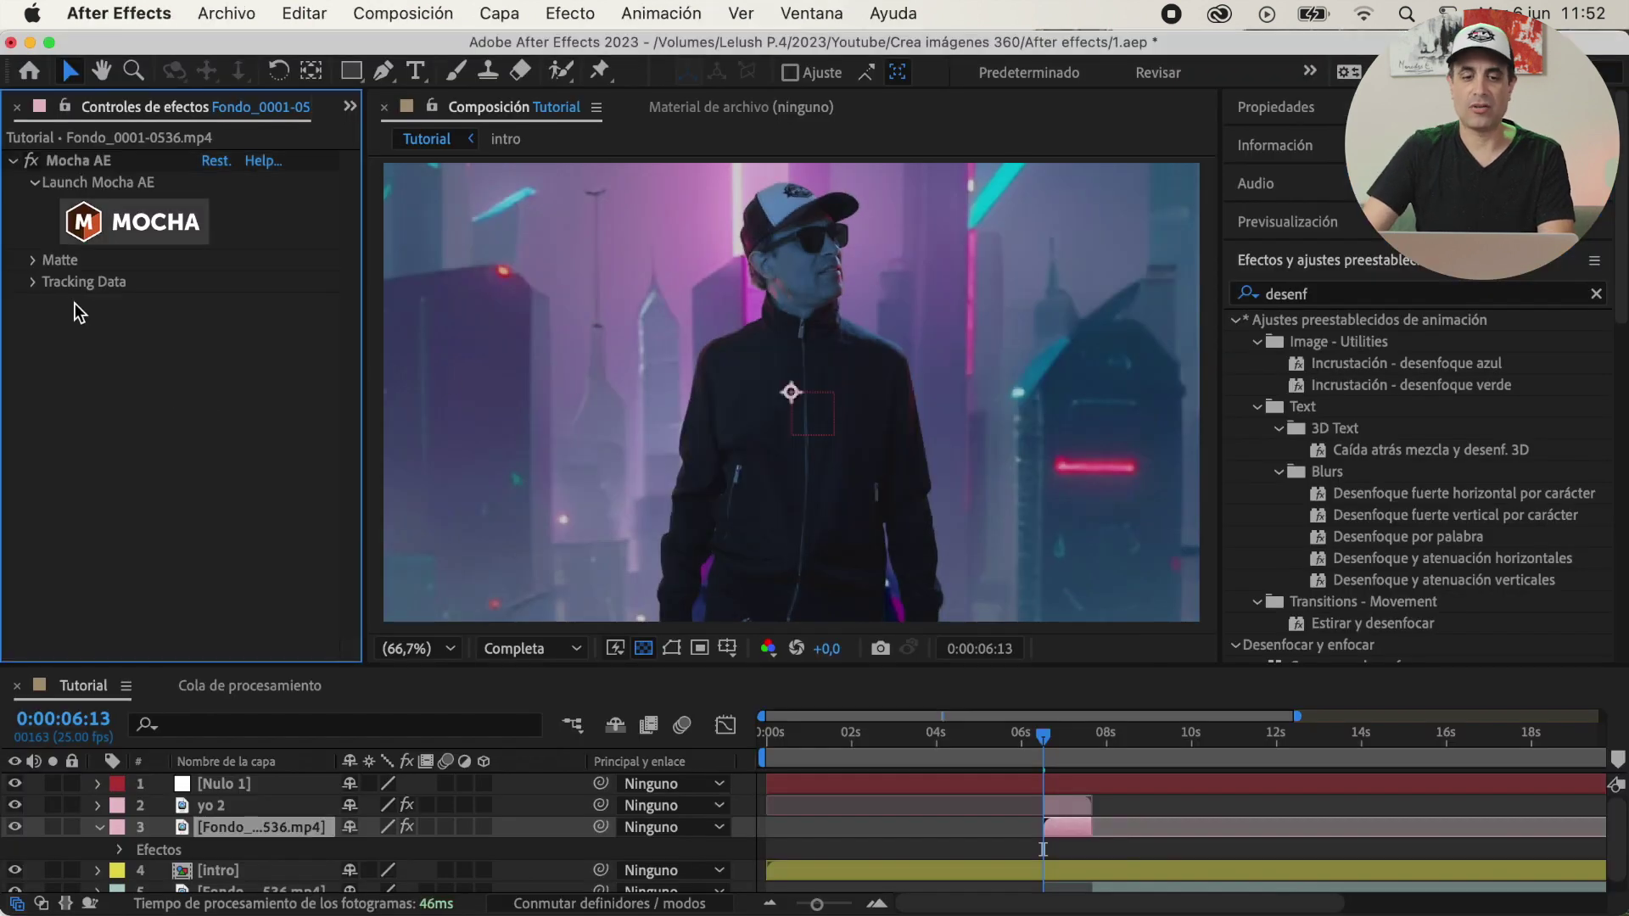
- Export the Layer 1 track to Nulo 1 as Corner Pin (Support Motion Blur)
left_click(34, 281)
left_click(223, 304)
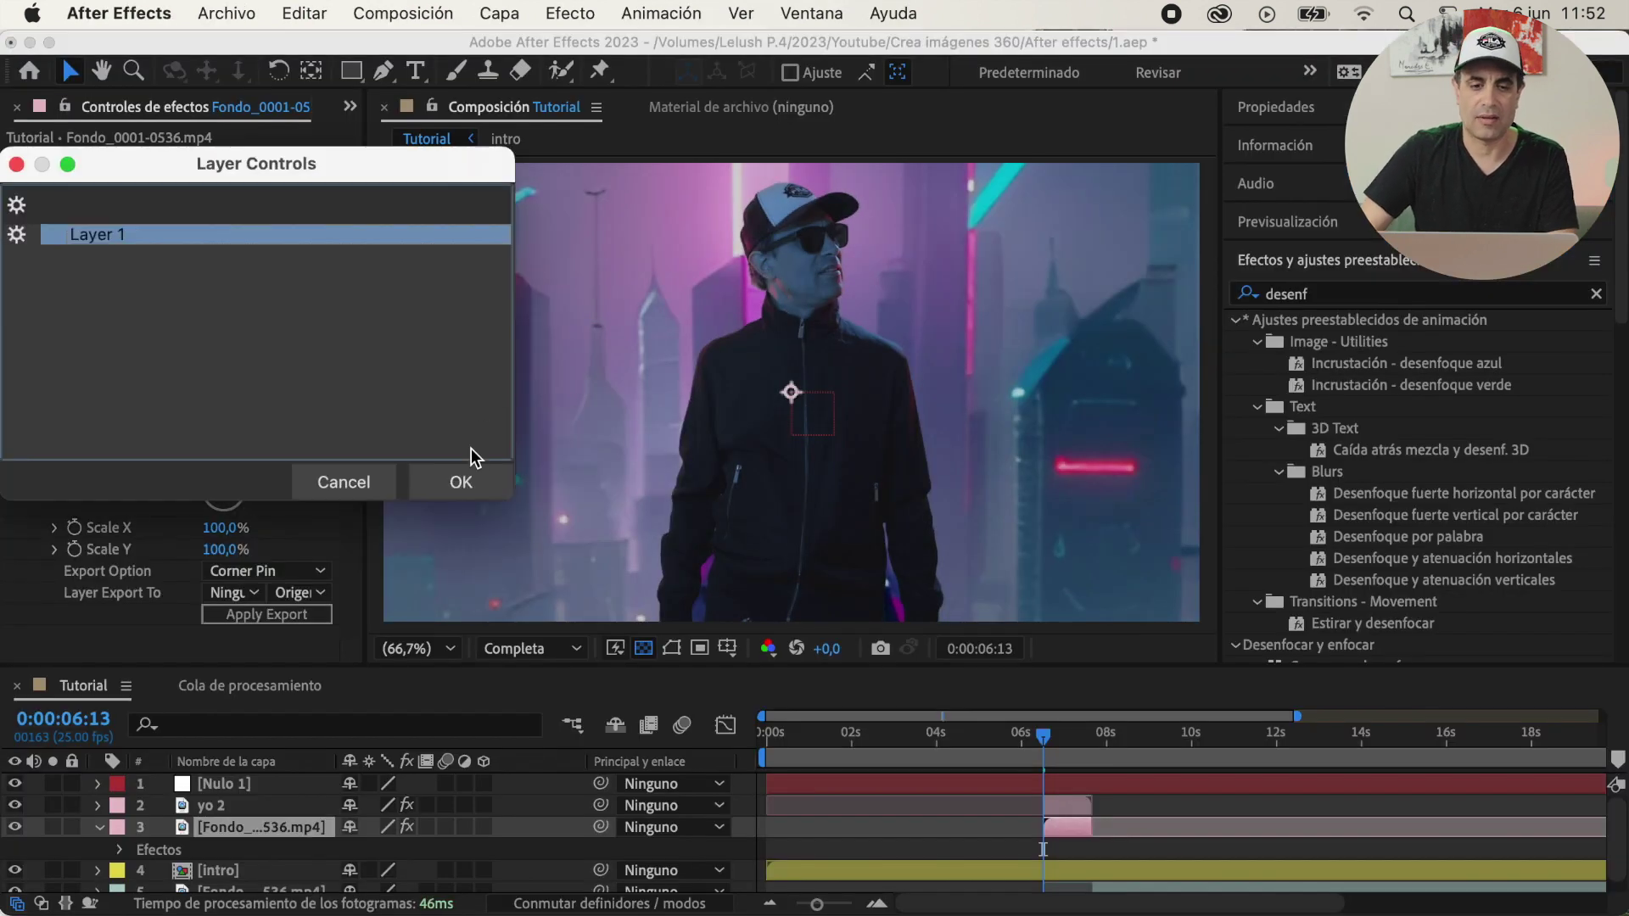
left_click(461, 480)
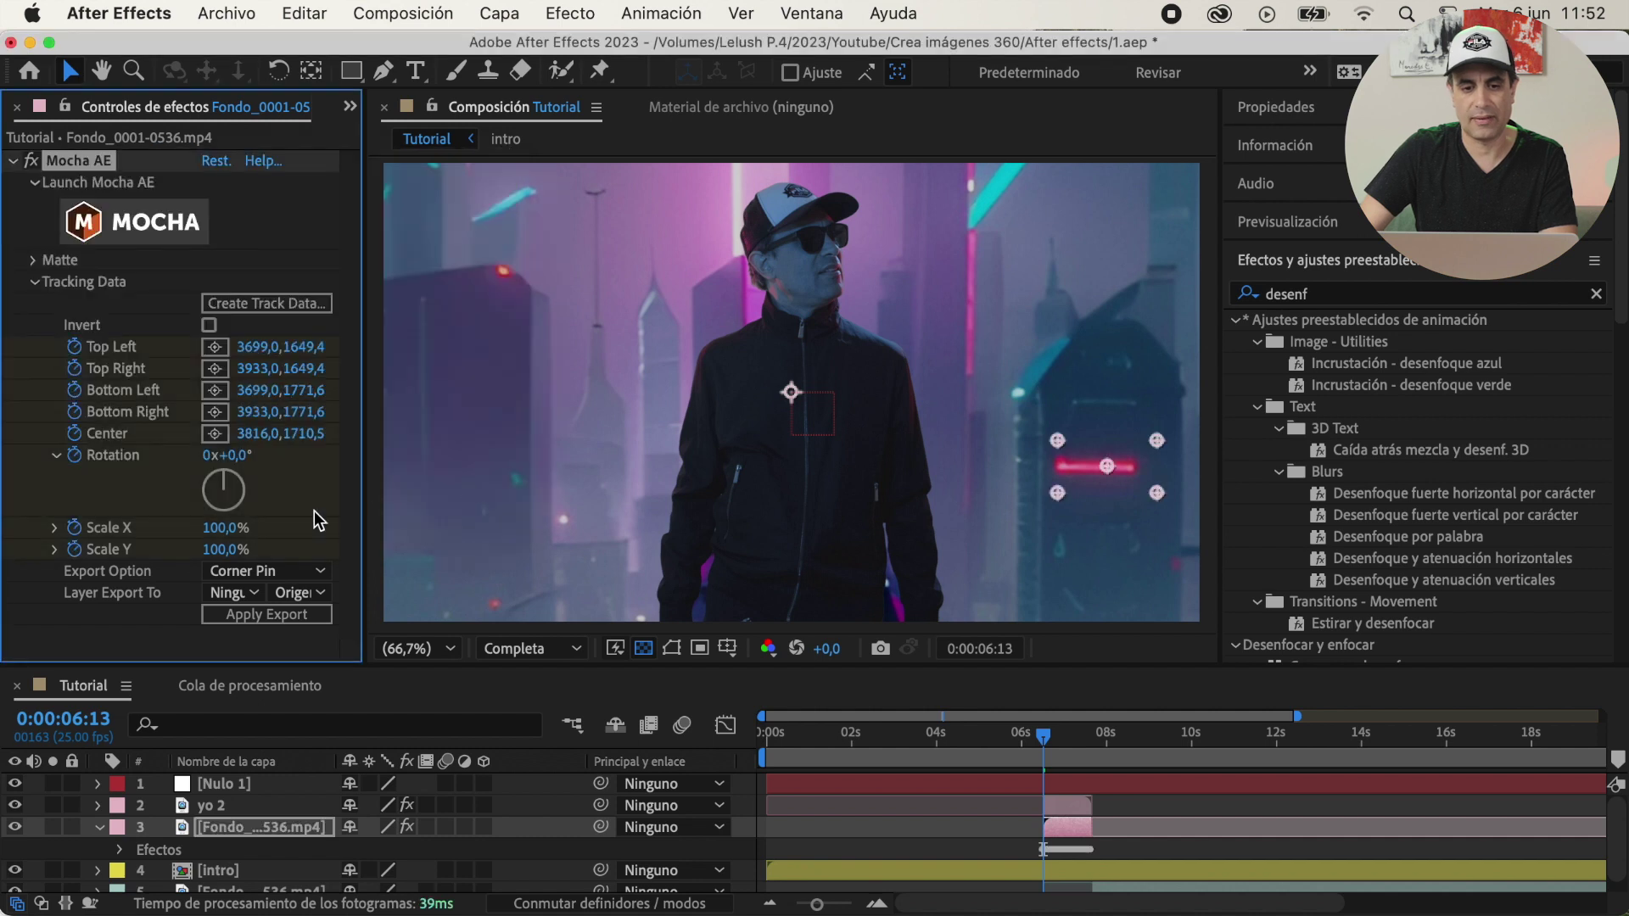
left_click(265, 572)
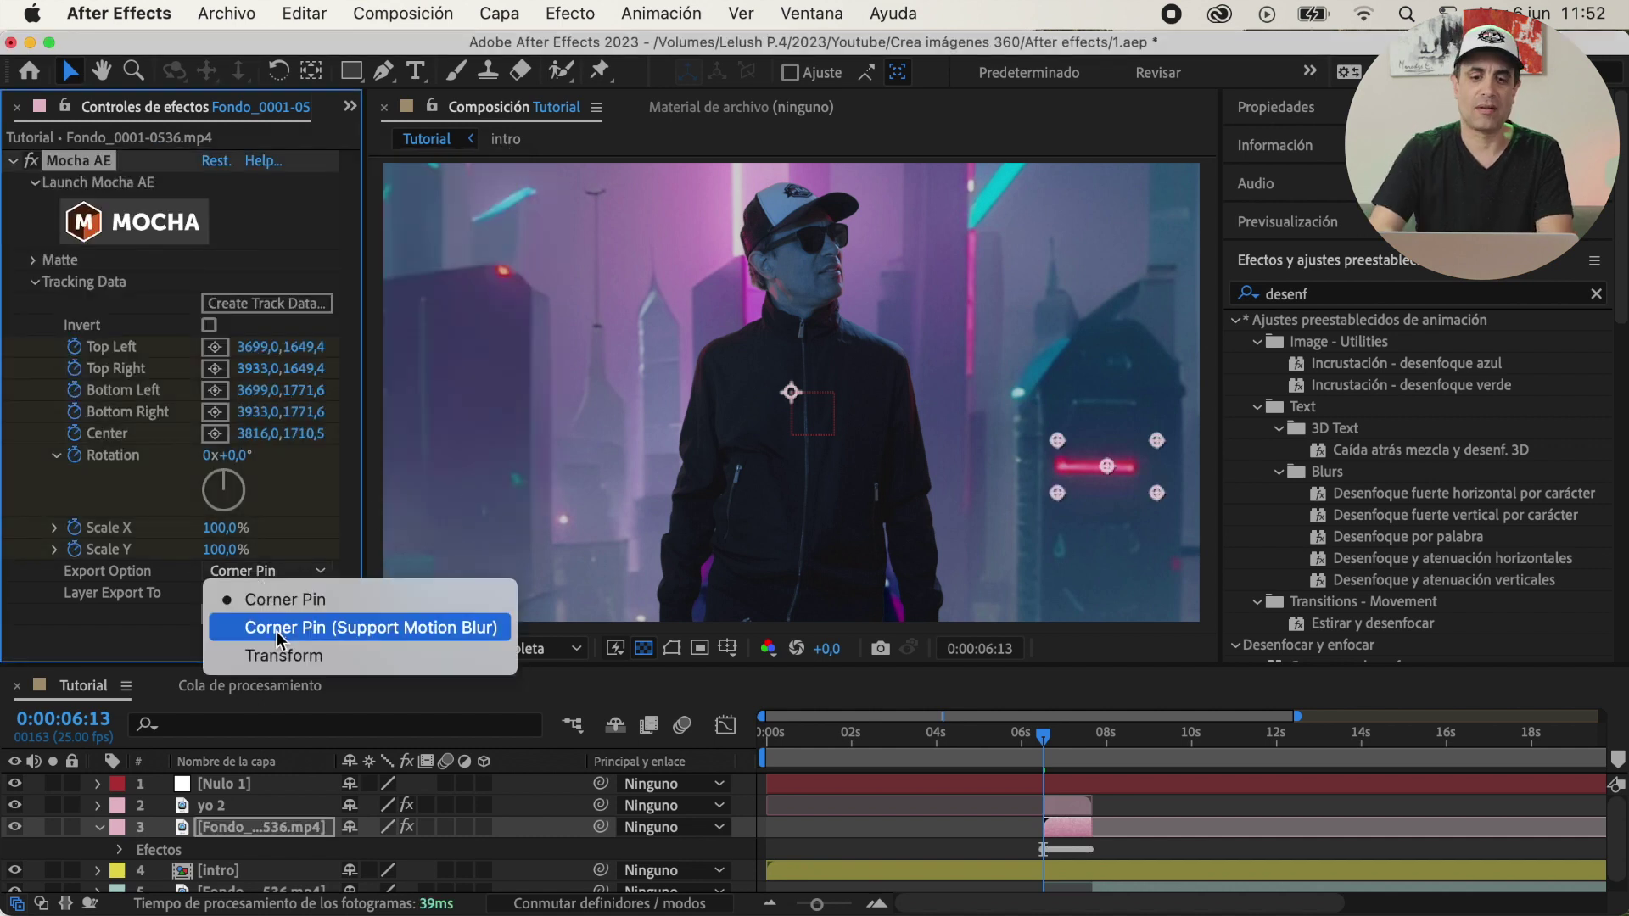
left_click(277, 631)
left_click(246, 594)
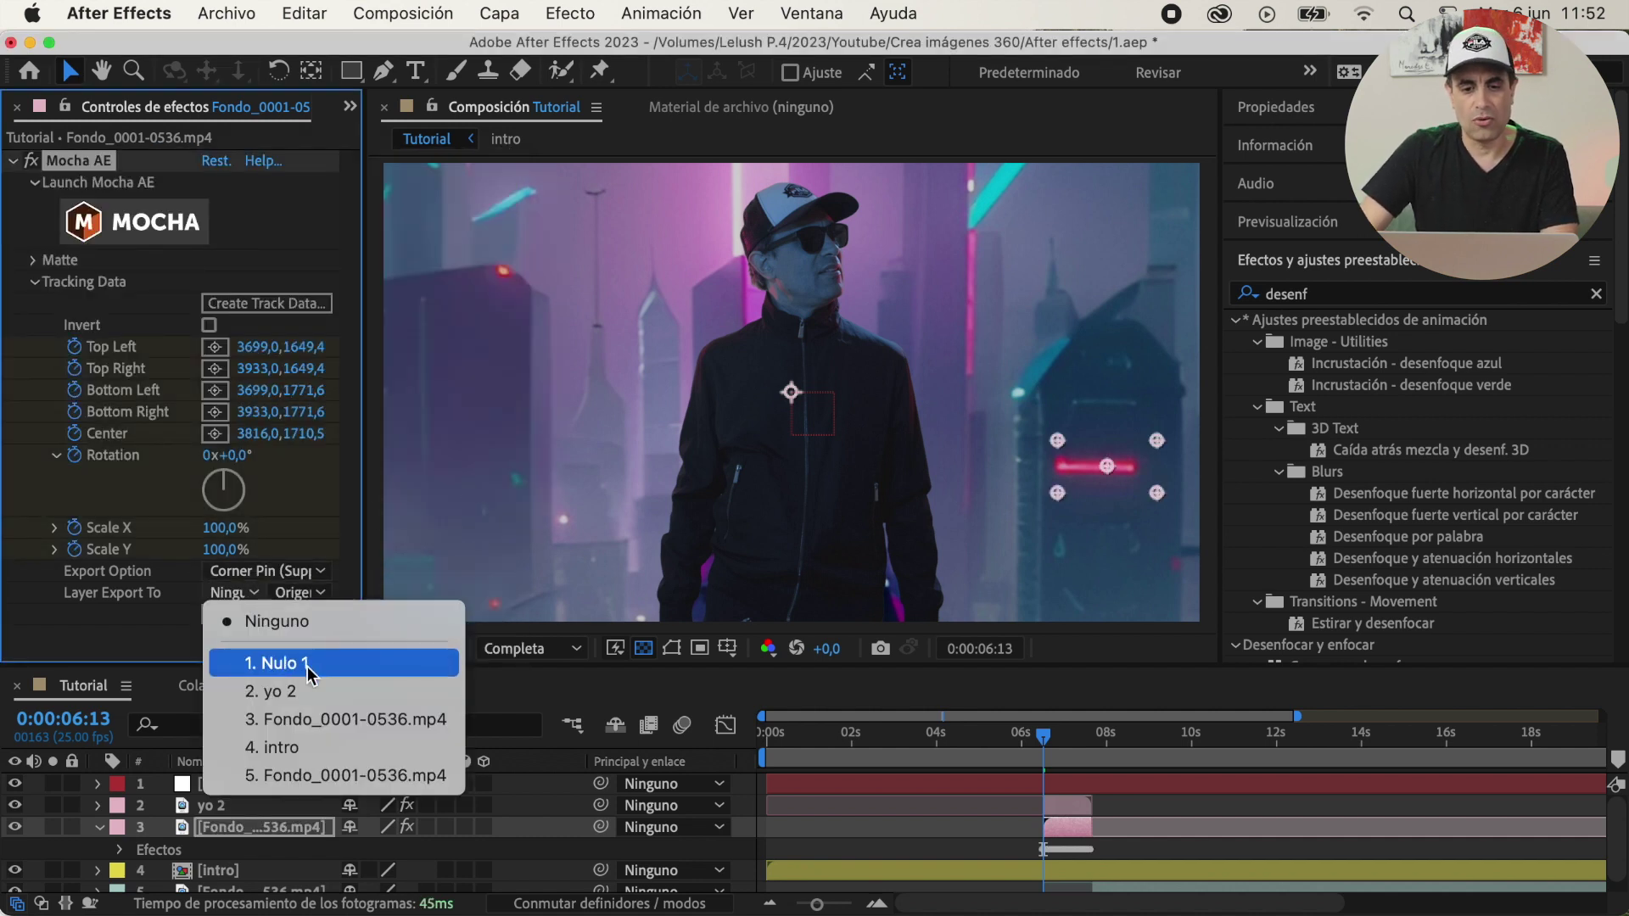
left_click(307, 666)
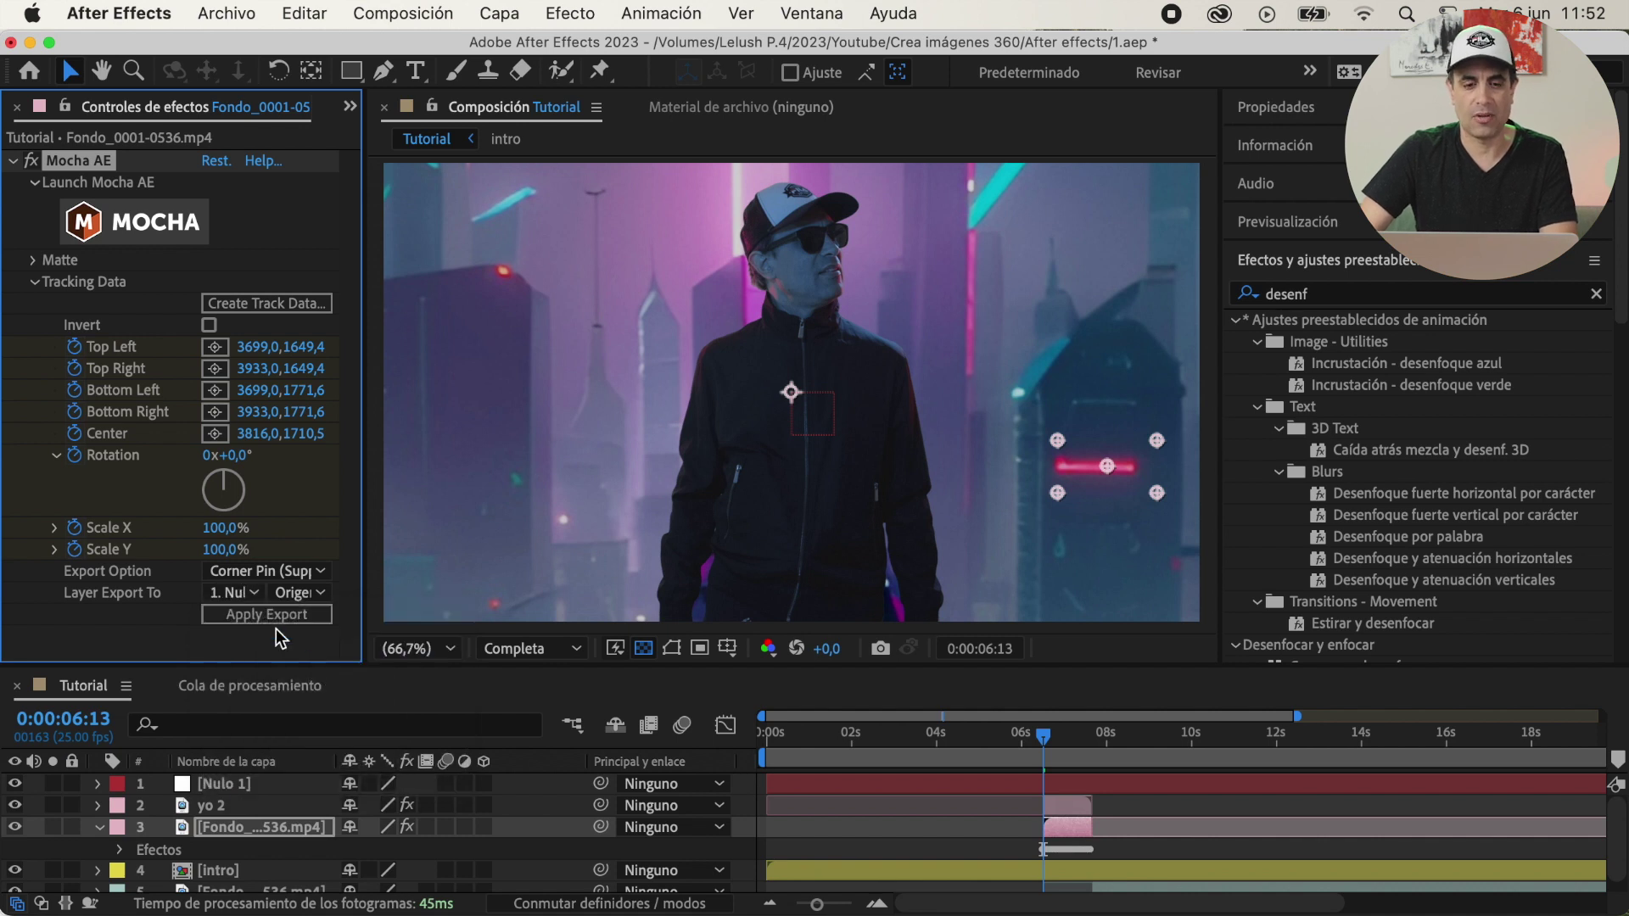
left_click(272, 616)
- Parent yo 2 to Nulo 1 and preview the tracked composite
left_click(554, 813)
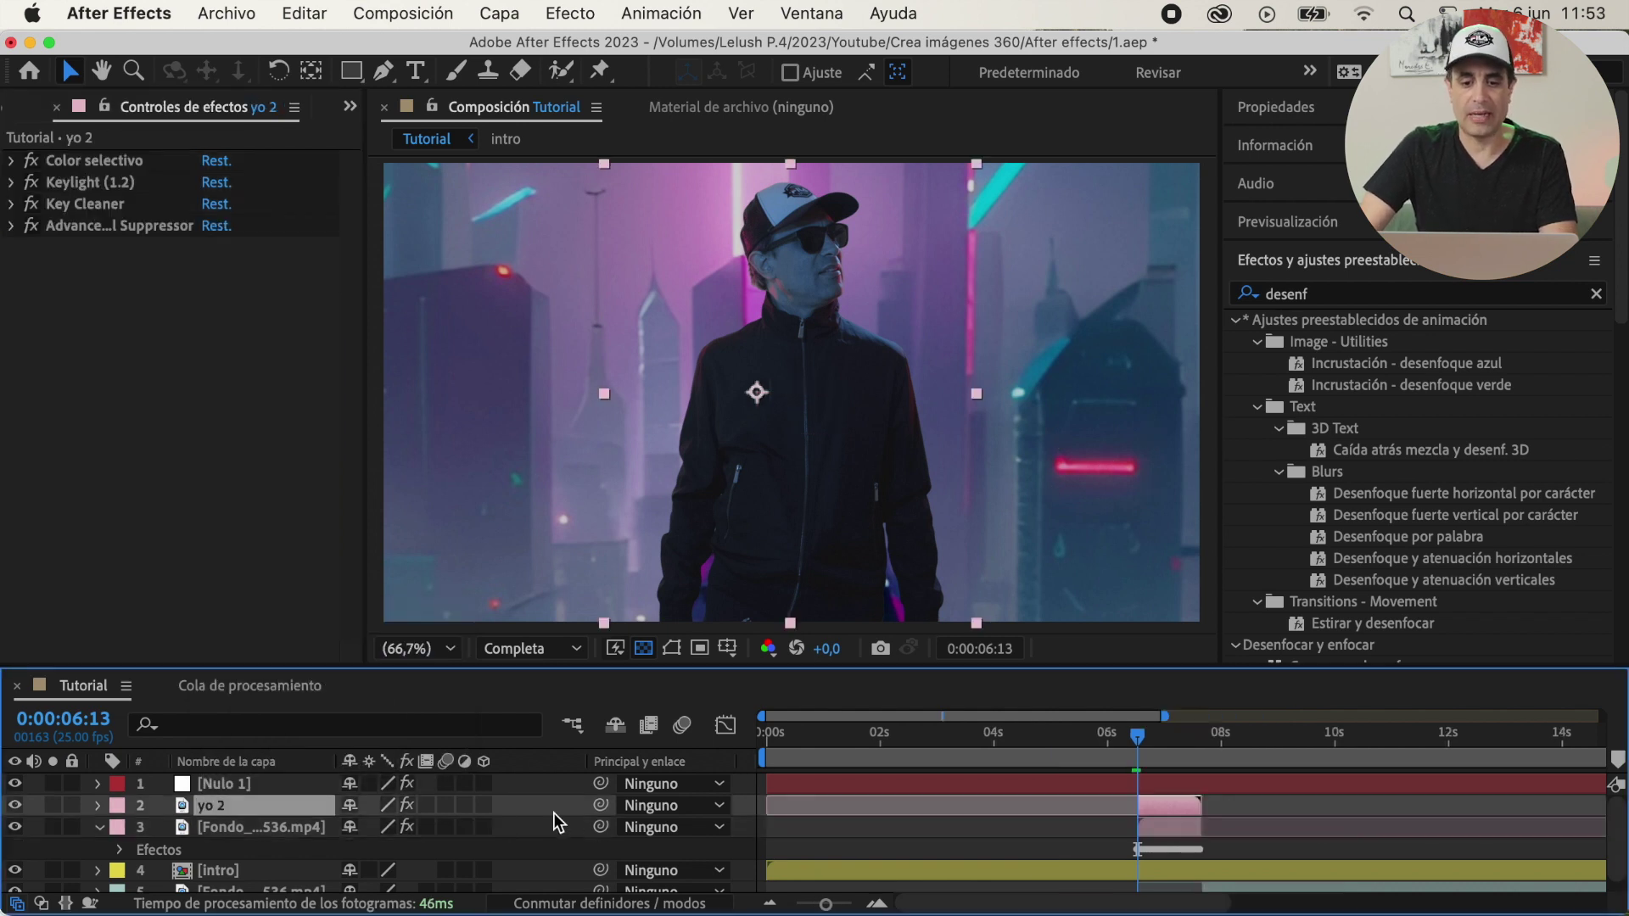
left_click_drag(606, 806, 288, 782)
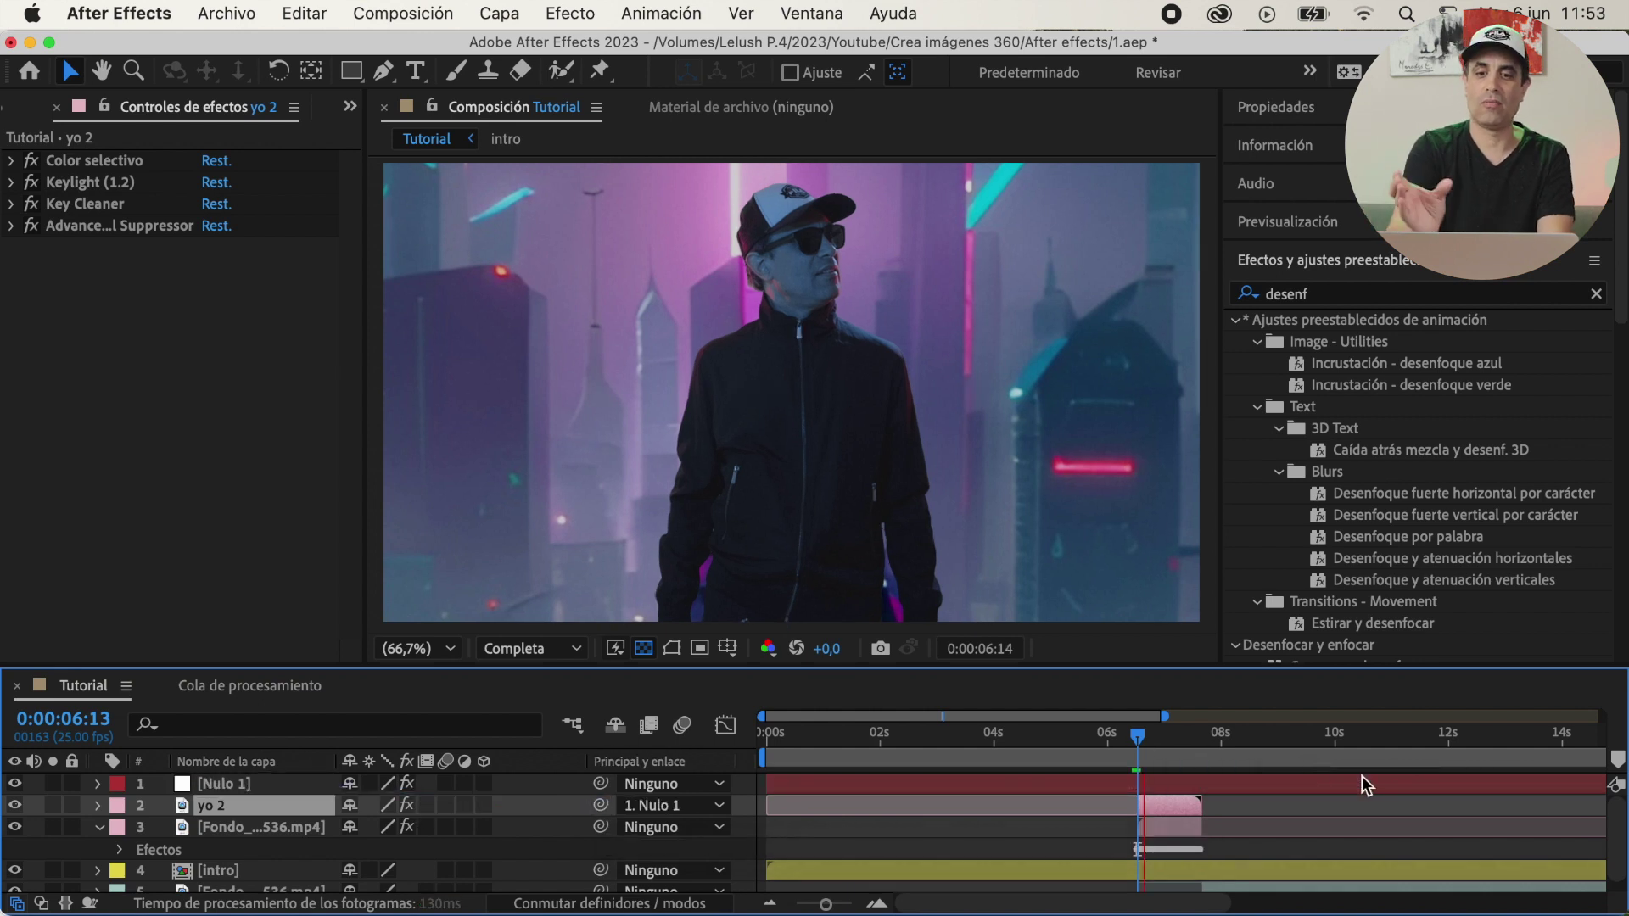
key("space")
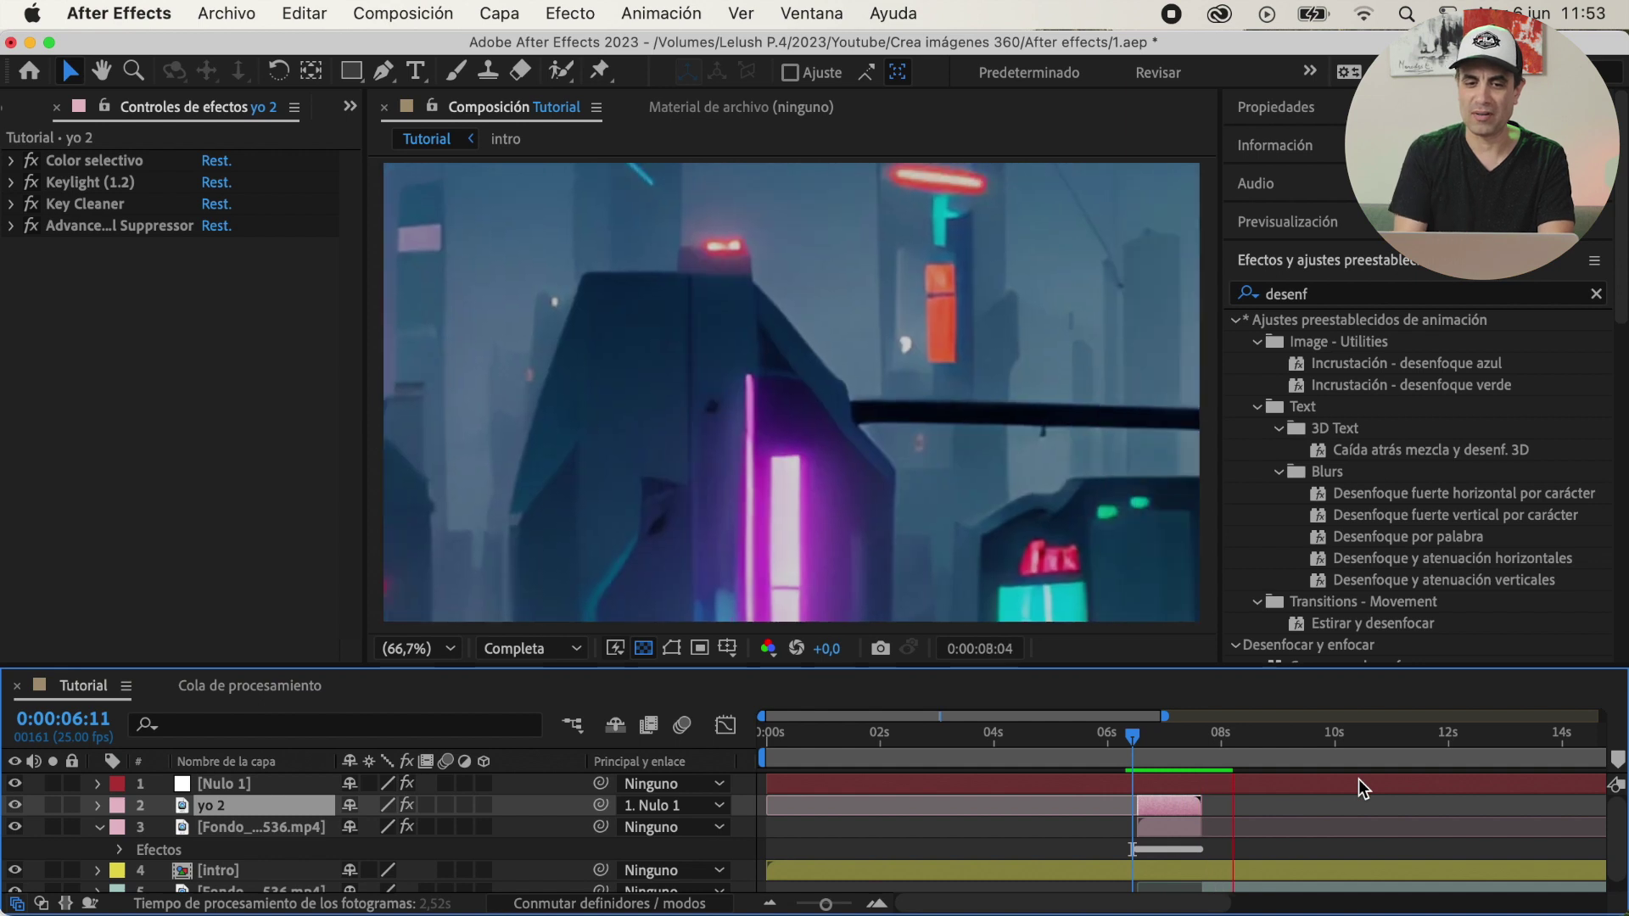
- One frame past 6:12, apply Tiempo > Congelar el último fotograma to yo 2
left_click(1135, 739)
key("space")
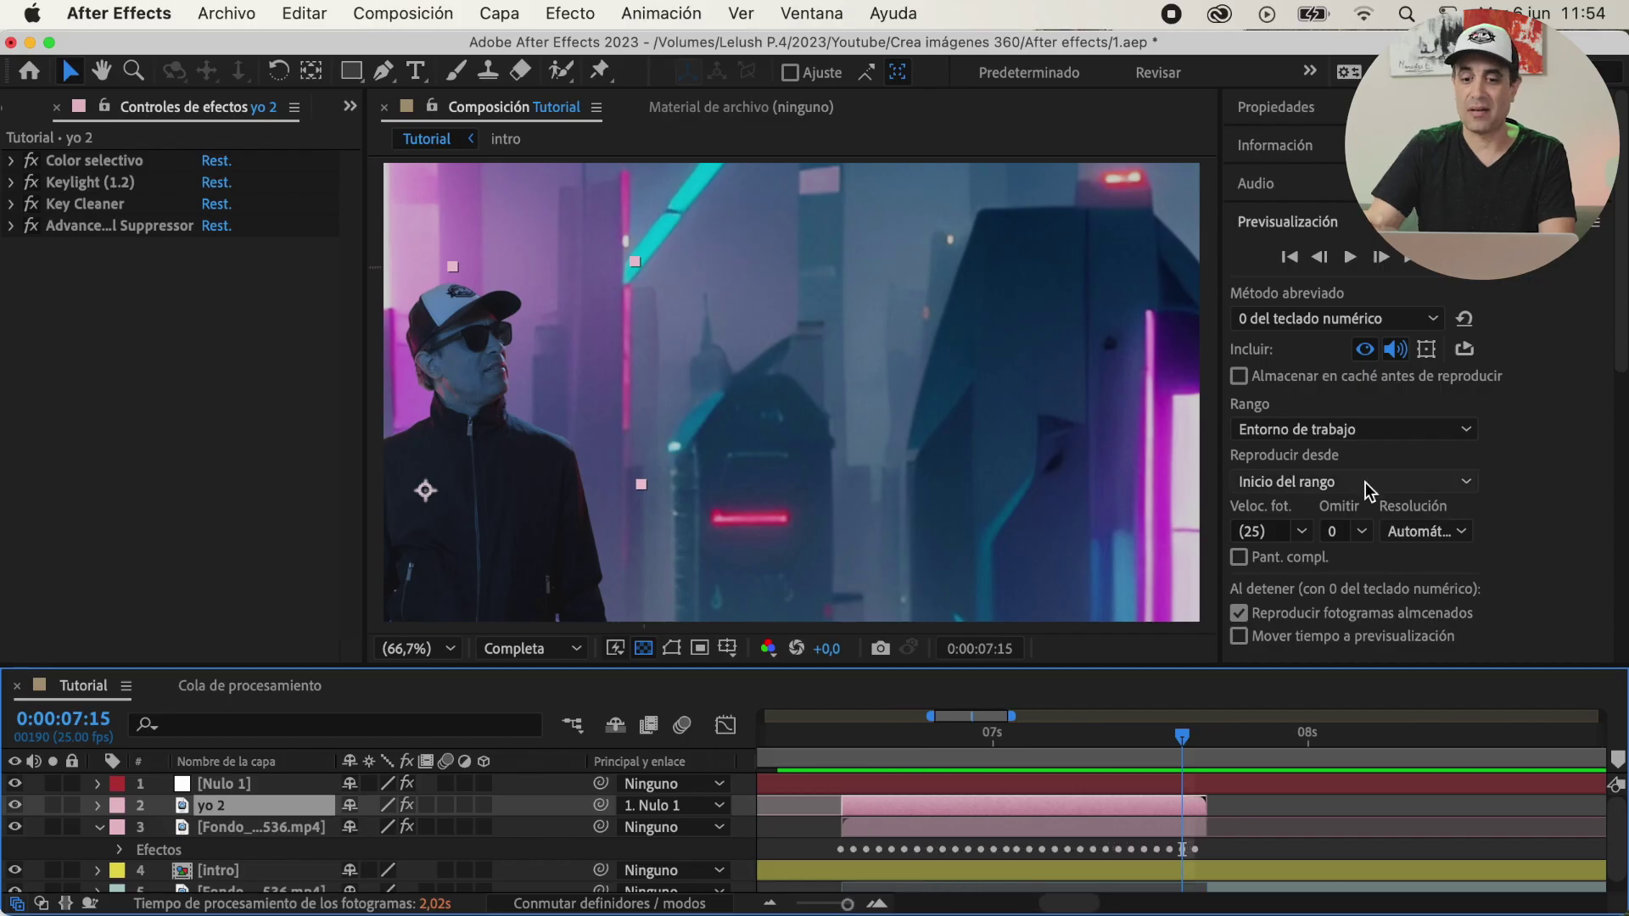
left_click(1381, 258)
right_click(272, 803)
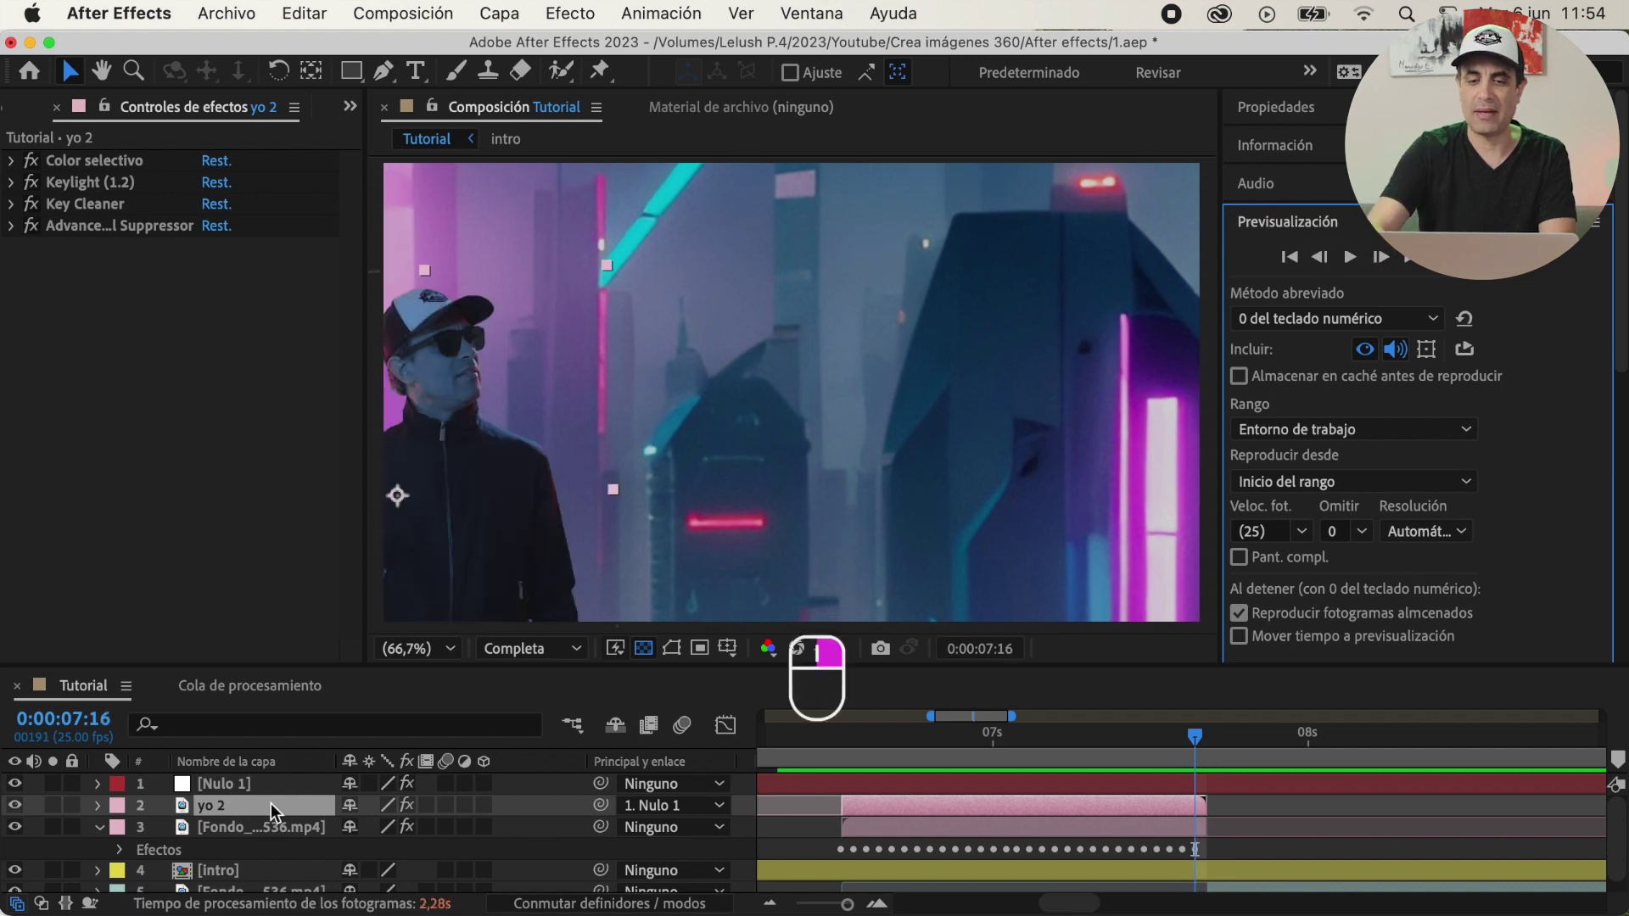
mouse_move(457, 275)
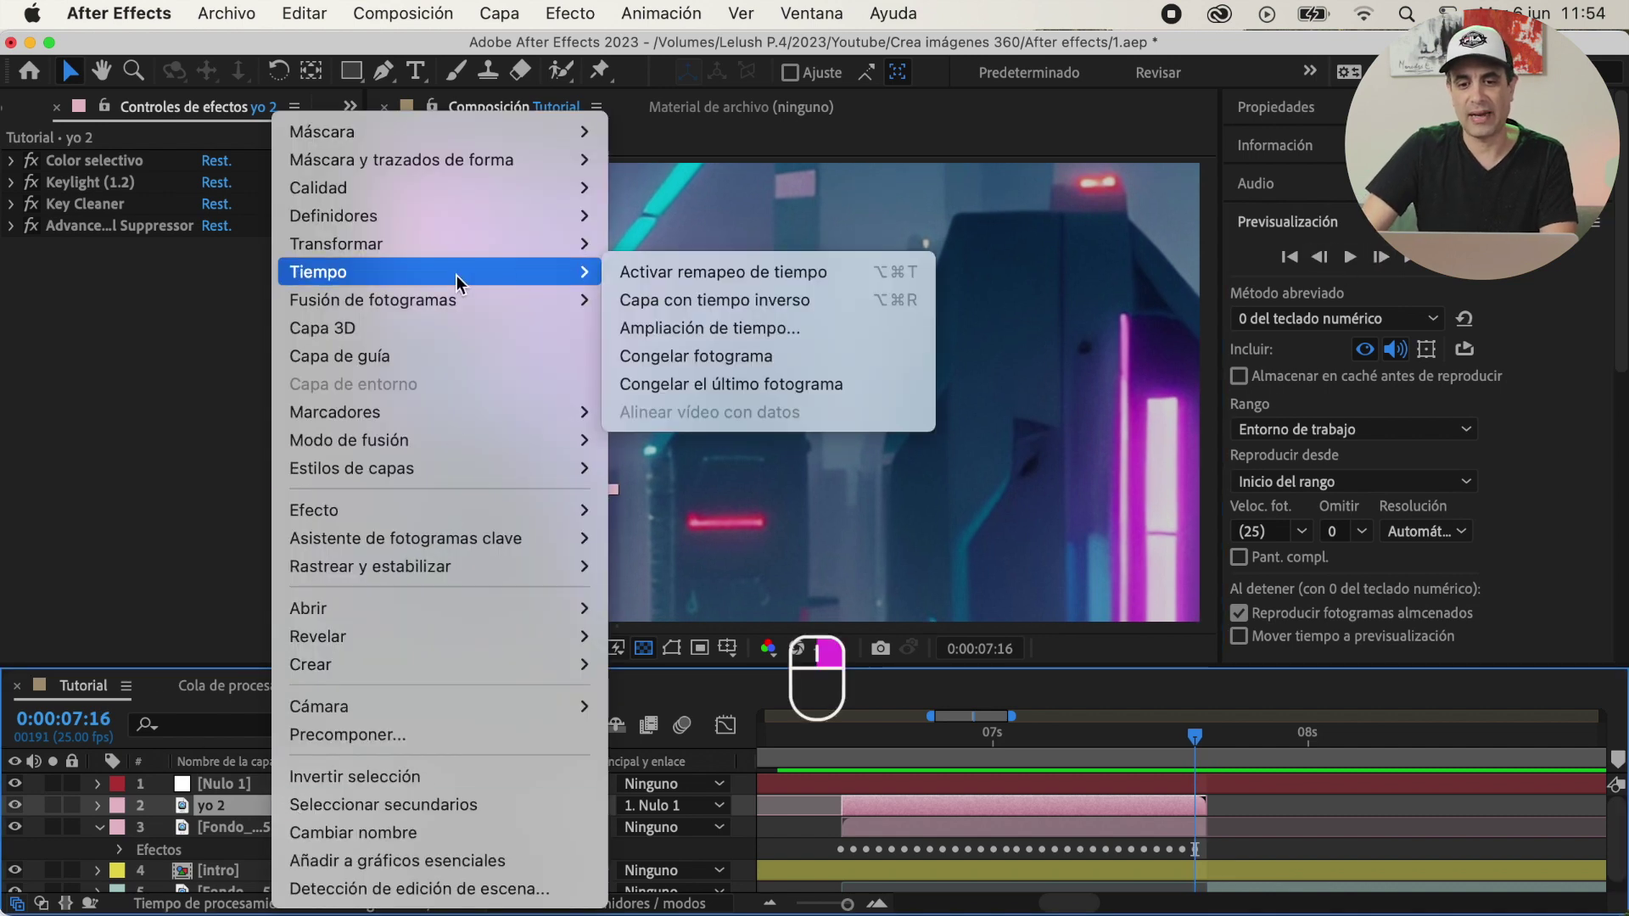
left_click(727, 386)
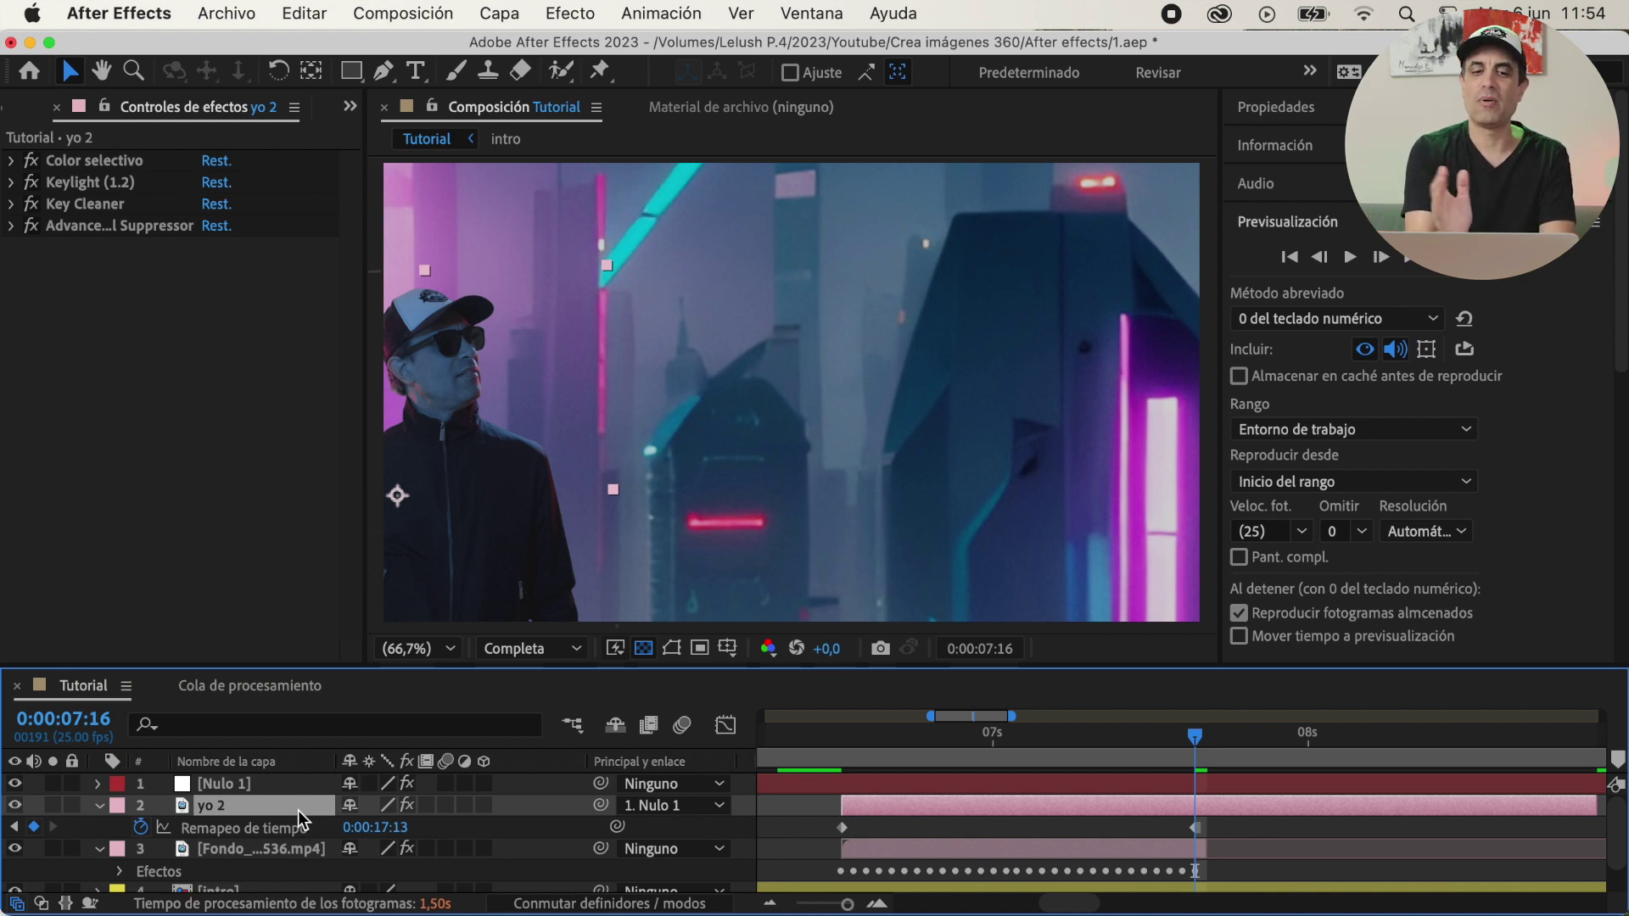
- Show the yo 2 layer's Position property in the timeline instead of its time remapping
key("p")
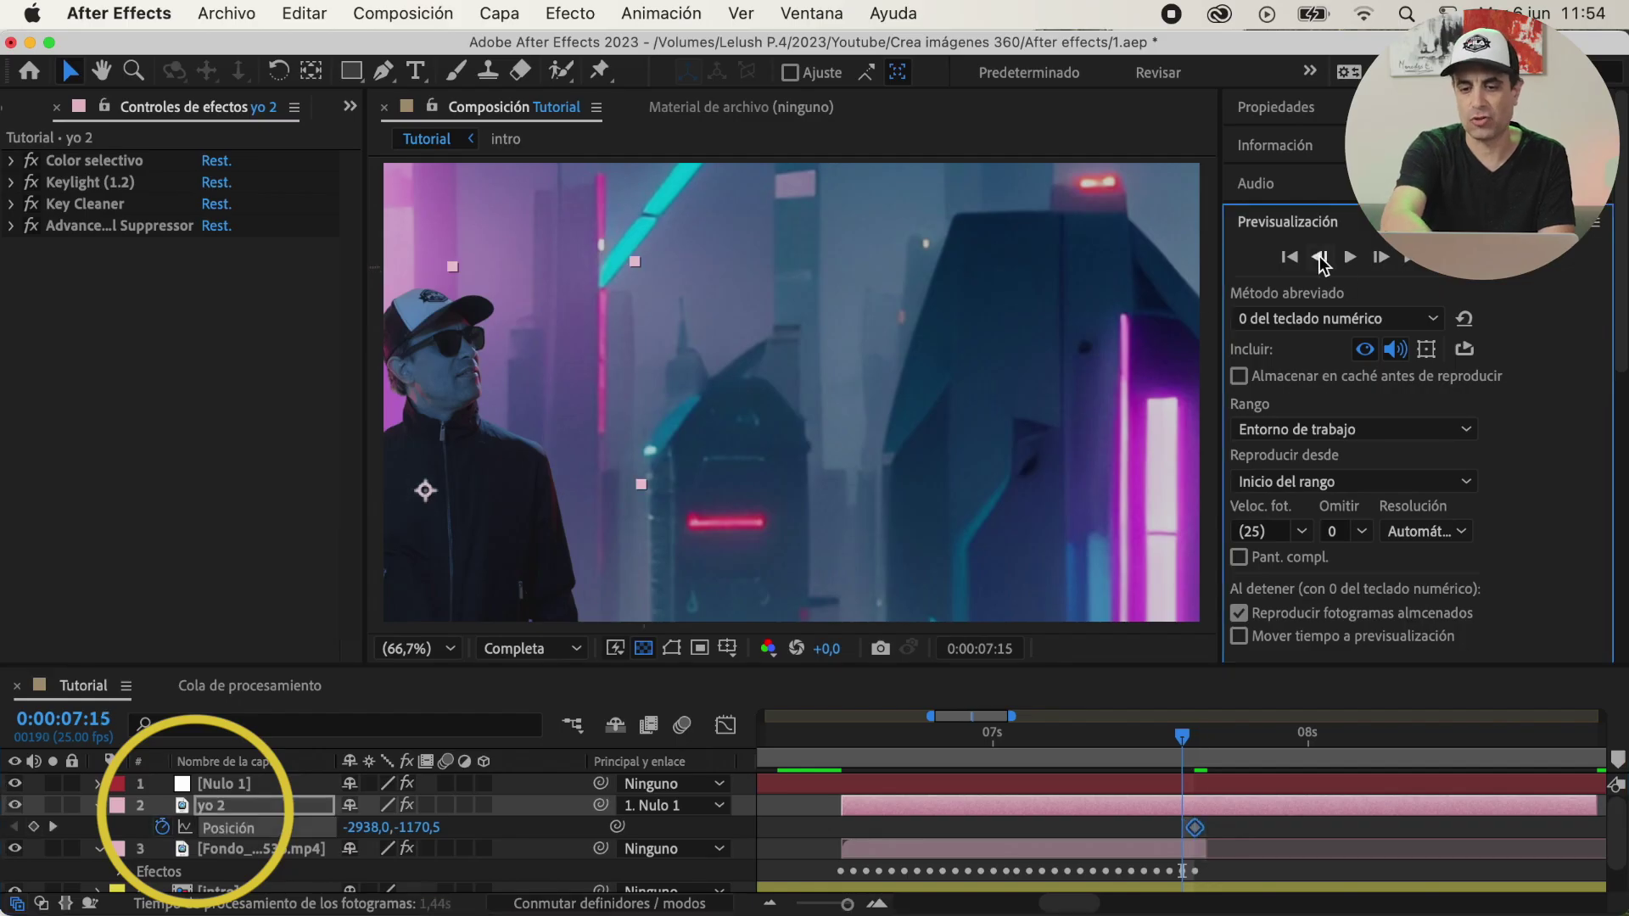
- Keyframe yo 2's Position frame by frame so the presenter slides left out of frame to -3451, then preview
left_click(1381, 257)
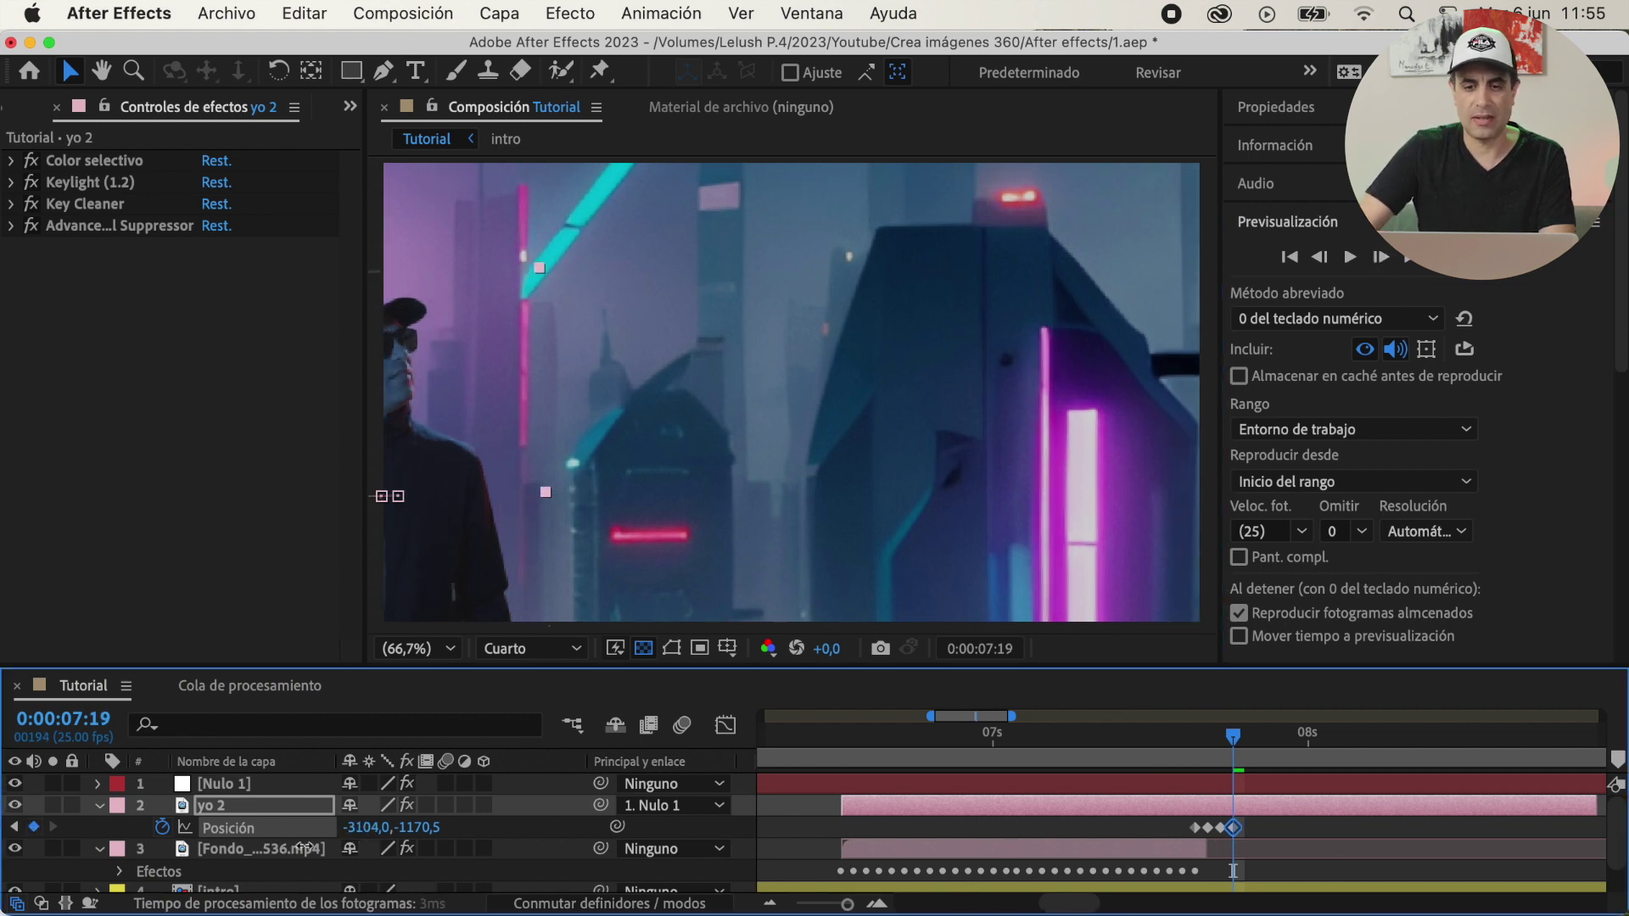
left_click_drag(398, 829, 382, 830)
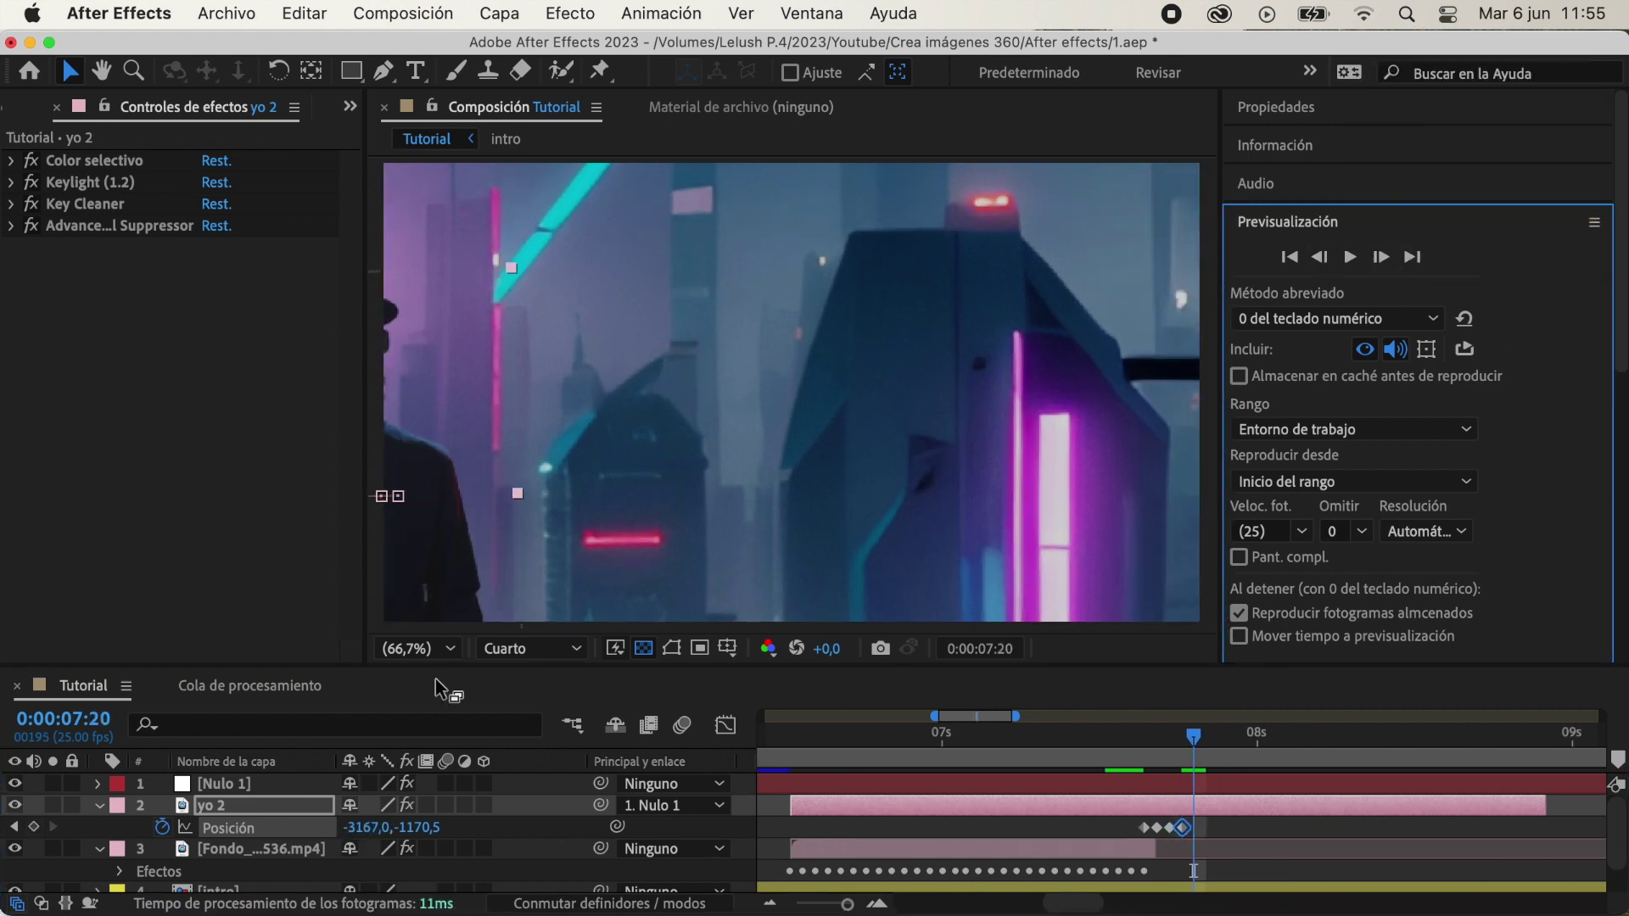
left_click(1381, 256)
left_click(1380, 256)
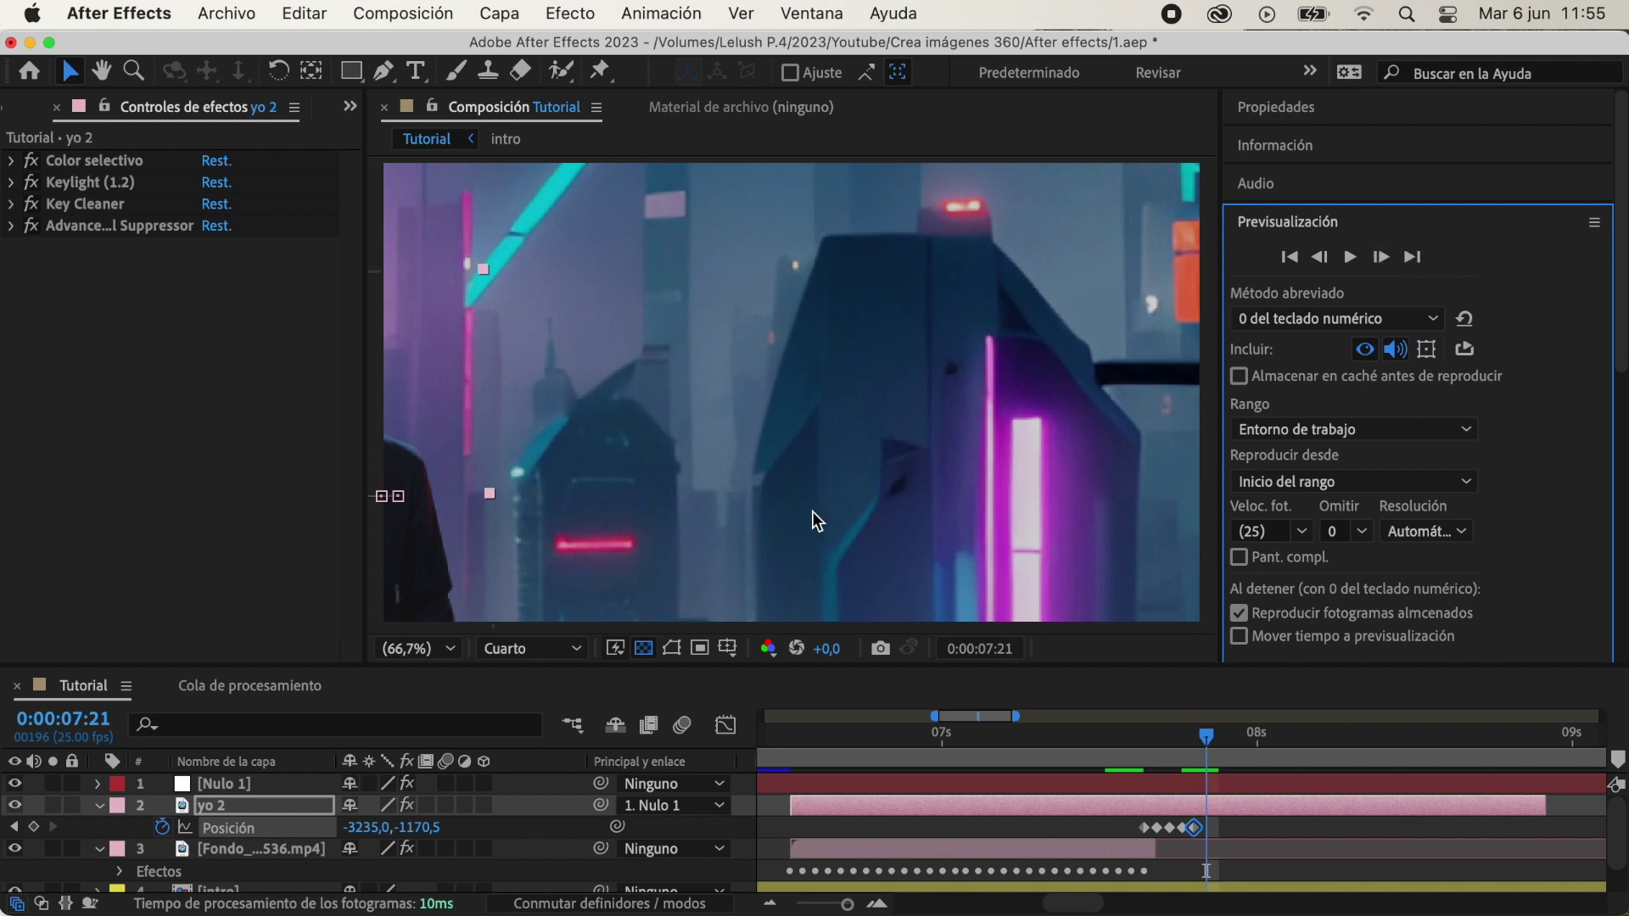
left_click_drag(360, 828, 131, 849)
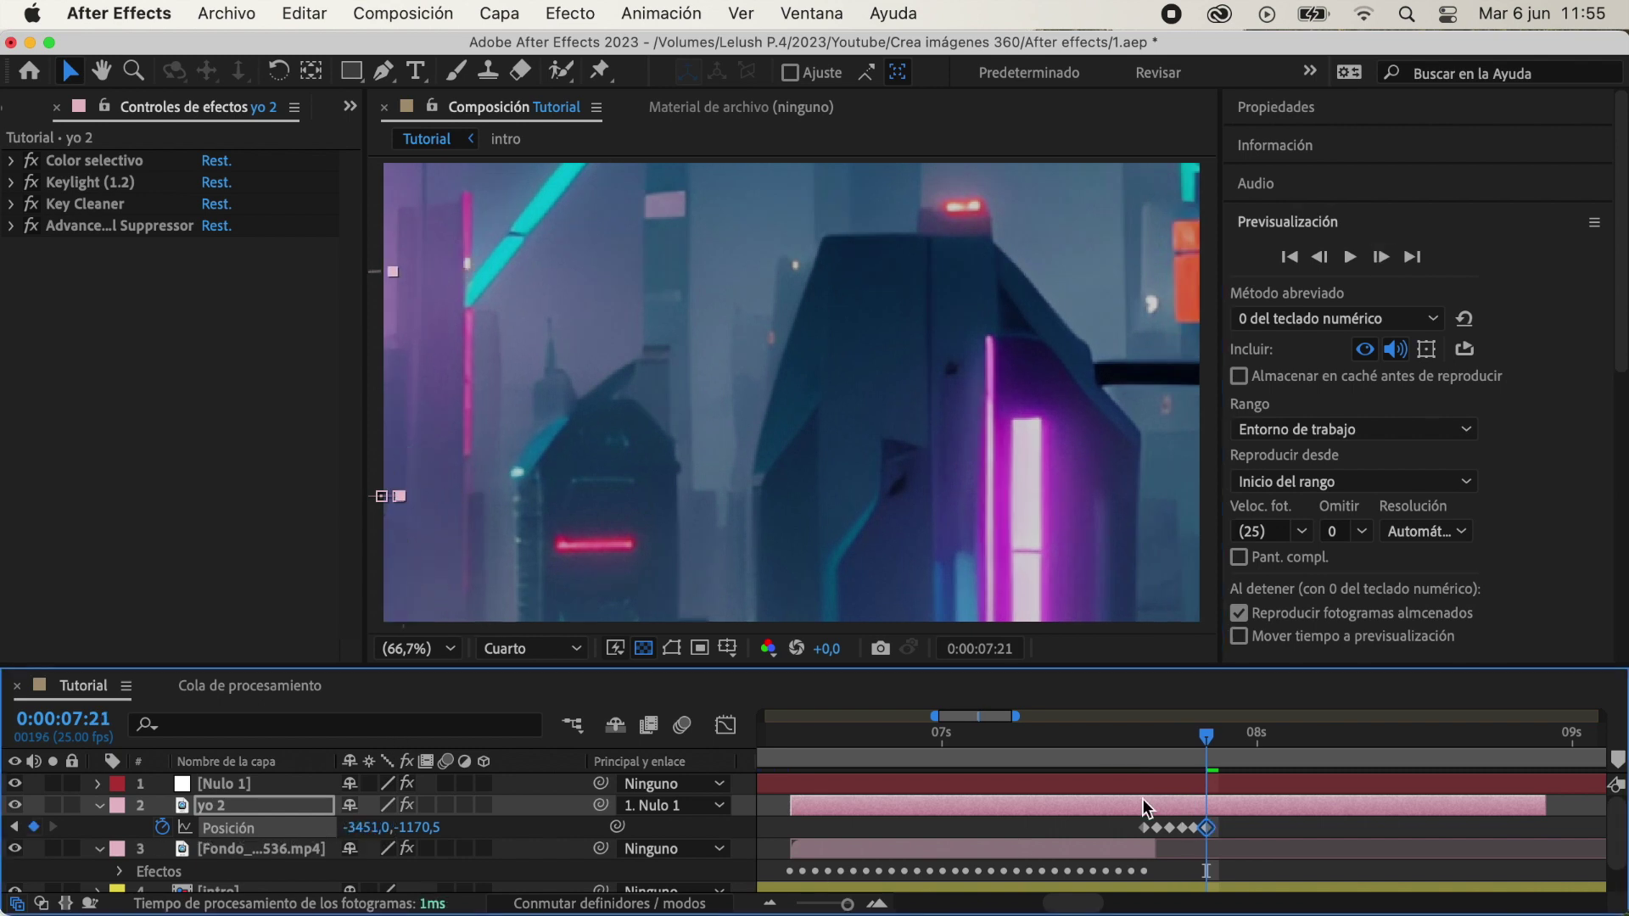
key("space")
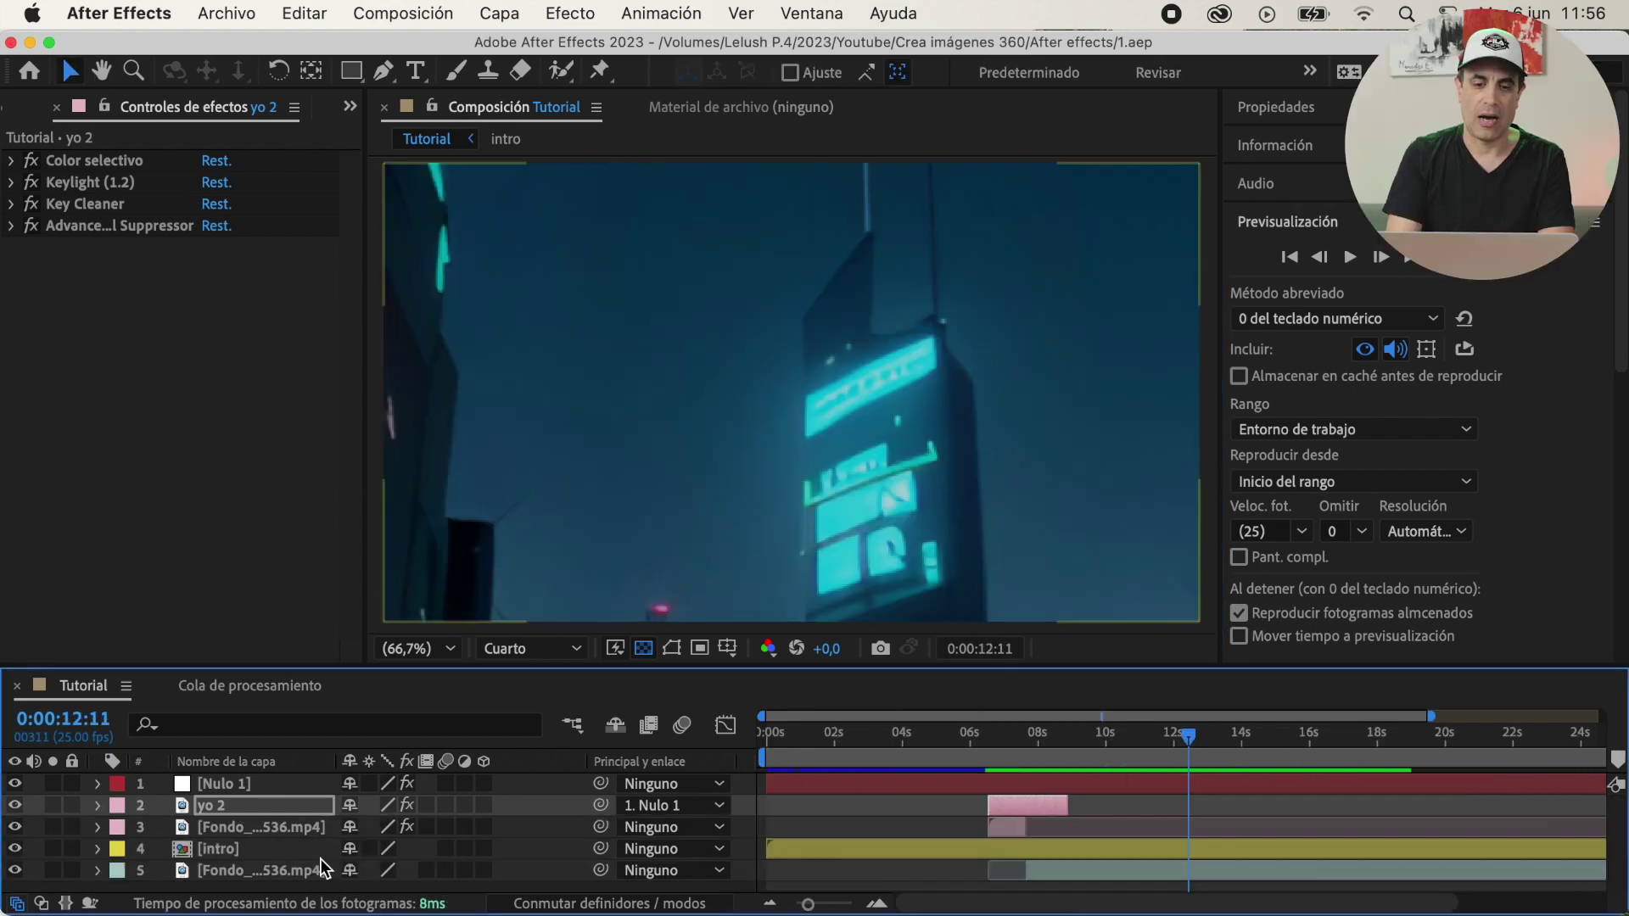
- Duplicate the Fondo_0001-0536.mp4 city layer and step forward frame by frame to 0:00:12:20
left_click(272, 870)
key("super+d")
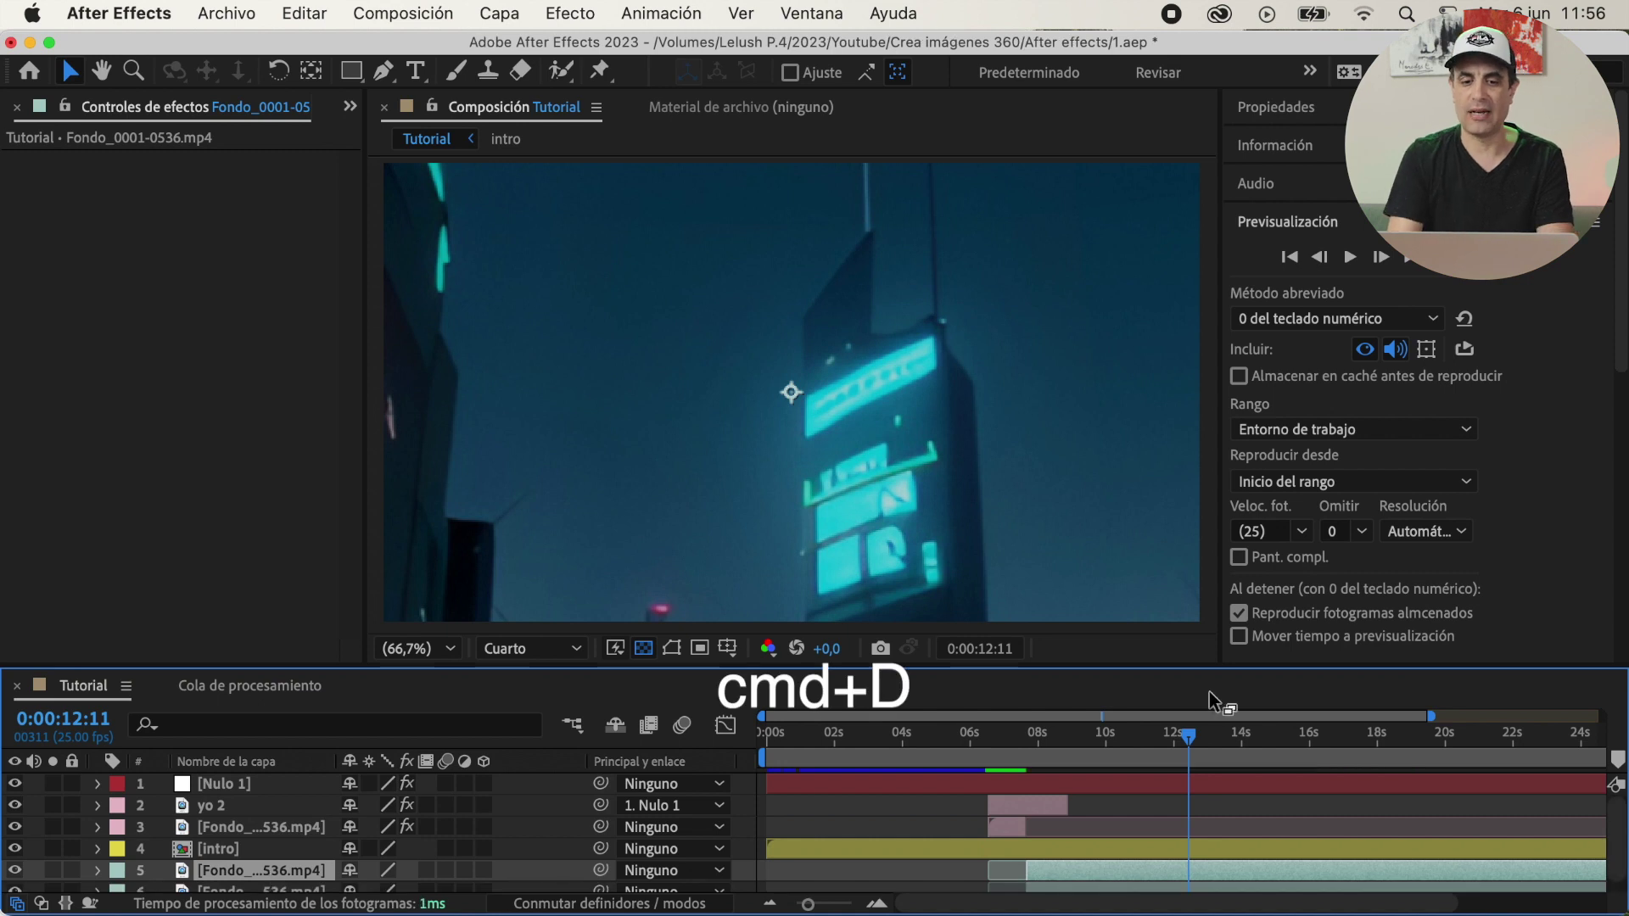
left_click(1379, 257)
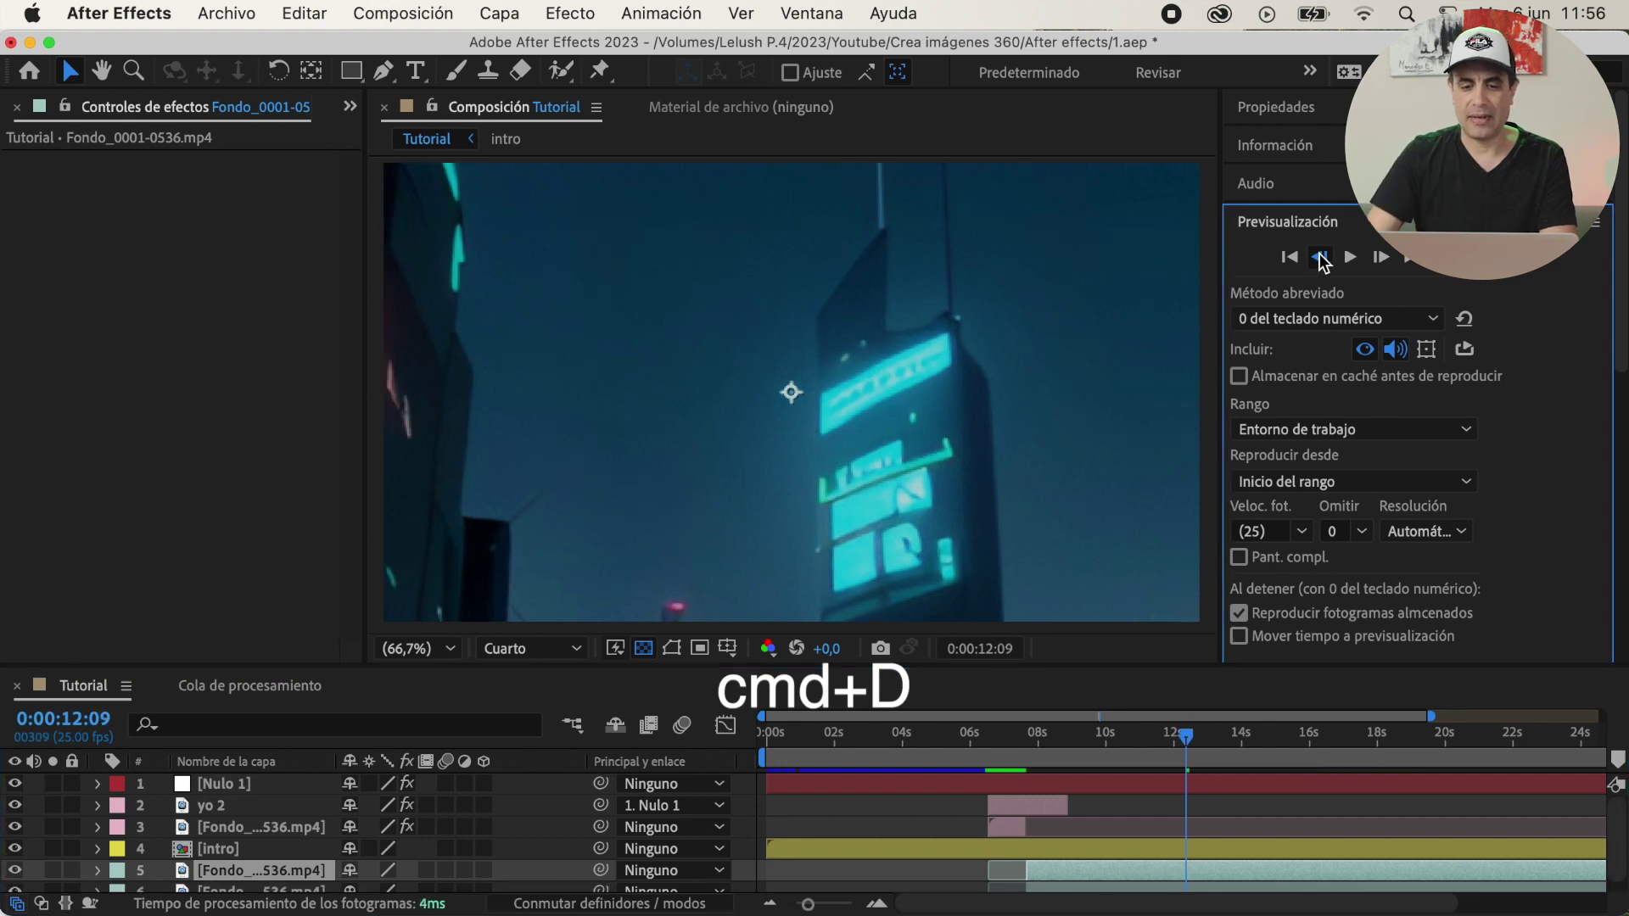
left_click(1378, 257)
left_click(1379, 257)
left_click(1379, 257)
left_click(1379, 257)
left_click(1379, 257)
left_click(1379, 257)
left_click(1379, 257)
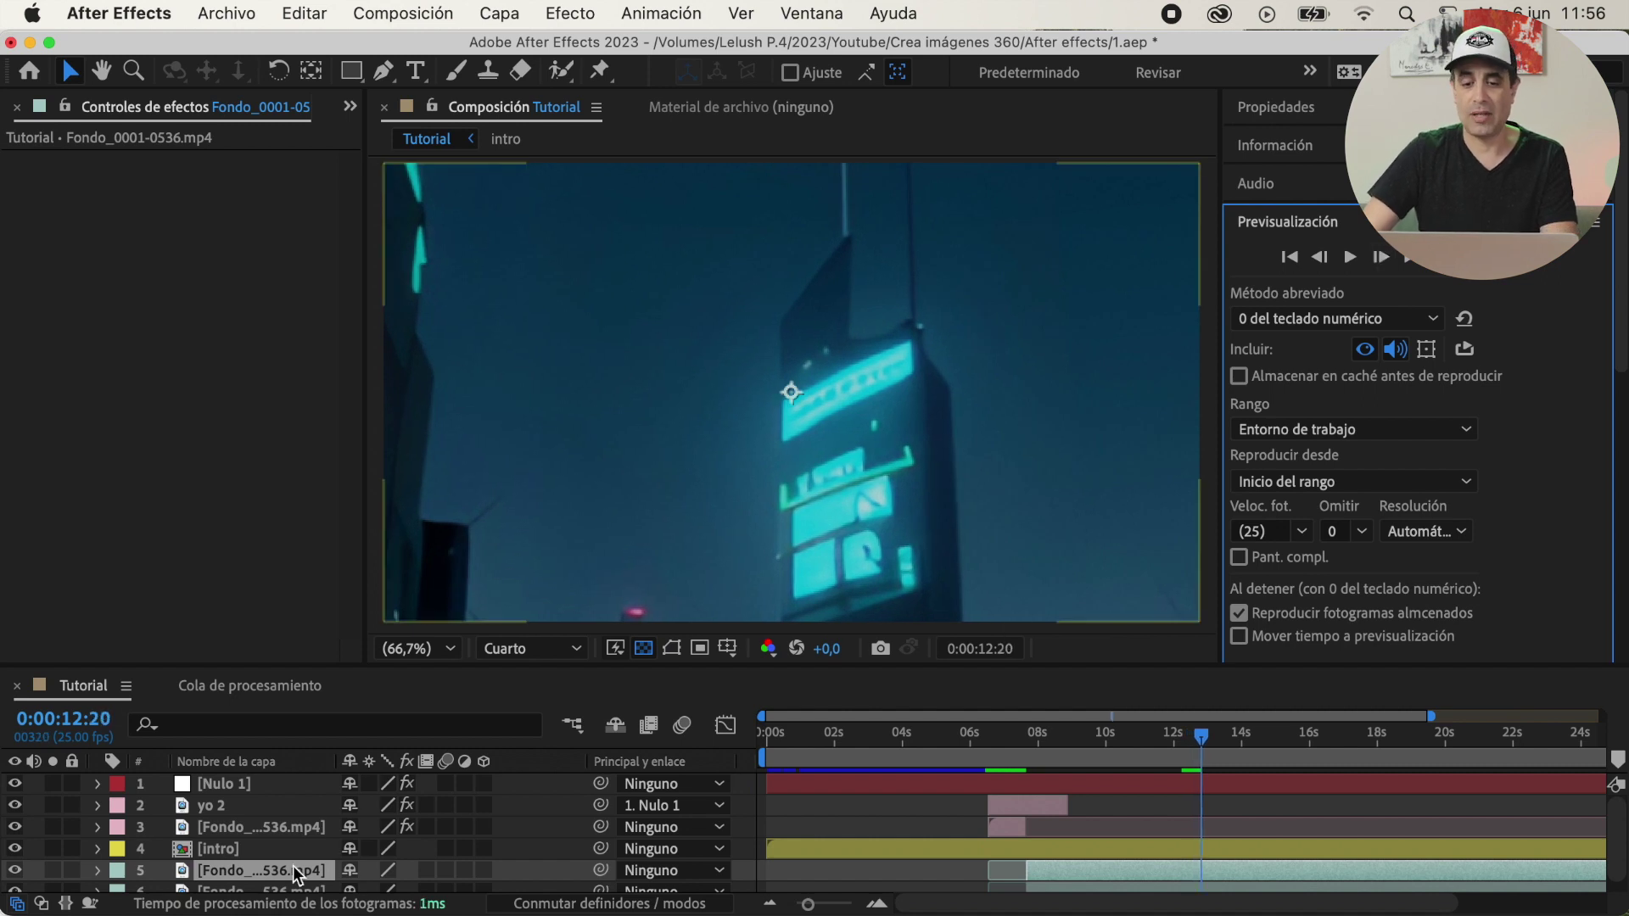
- Freeze the duplicated background layer on the current frame with Tiempo > Congelar fotograma
right_click(270, 878)
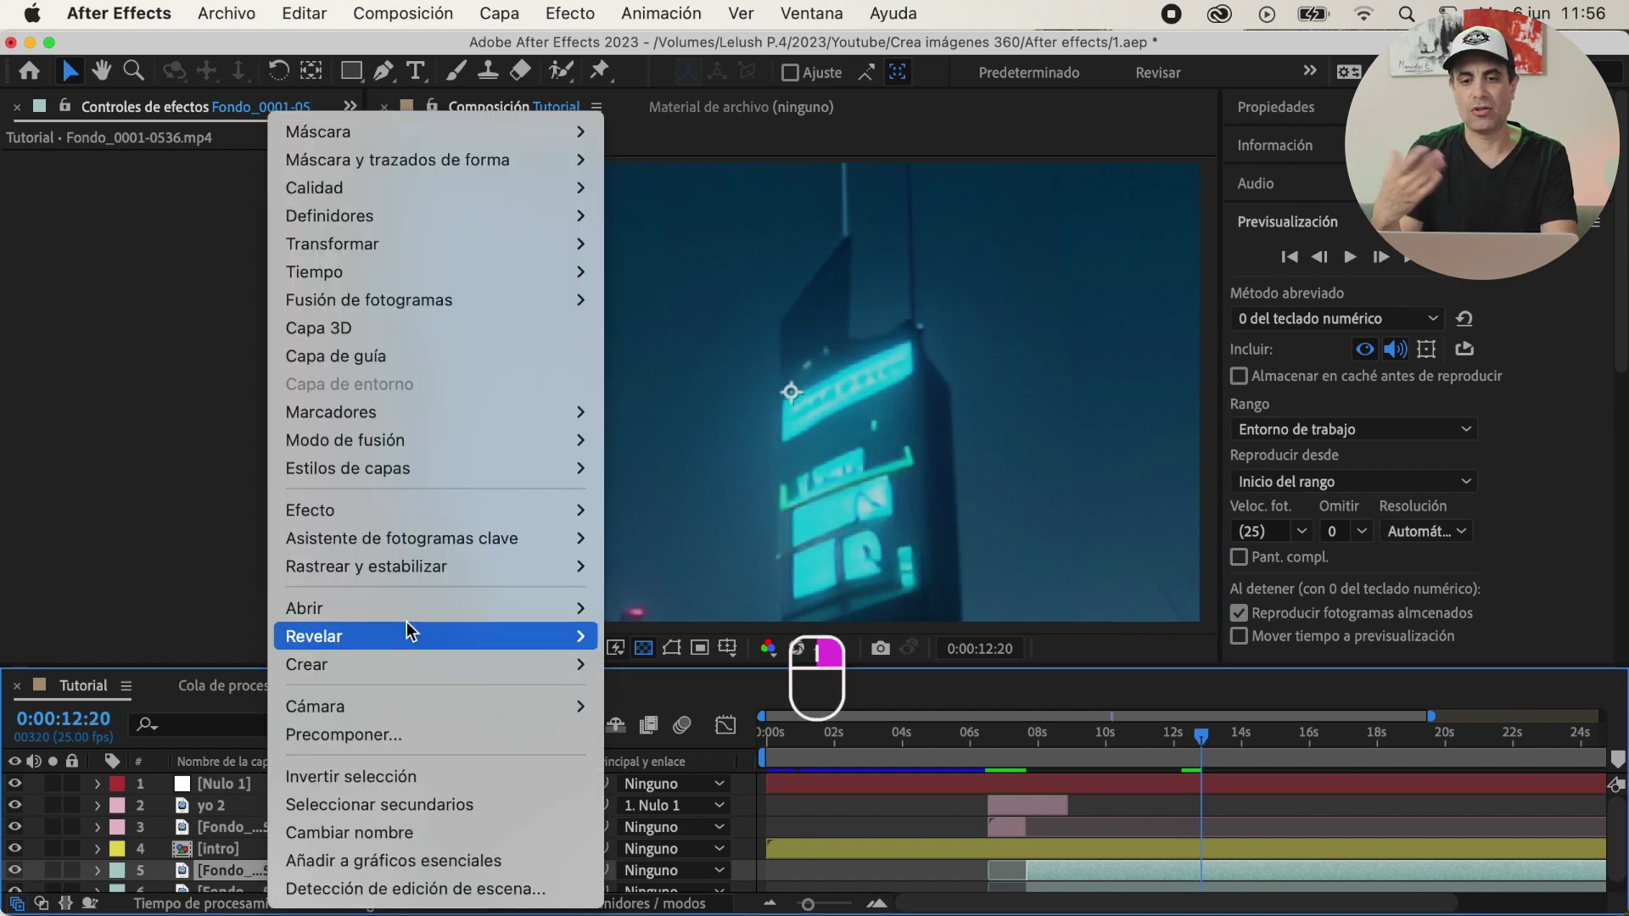
mouse_move(543, 271)
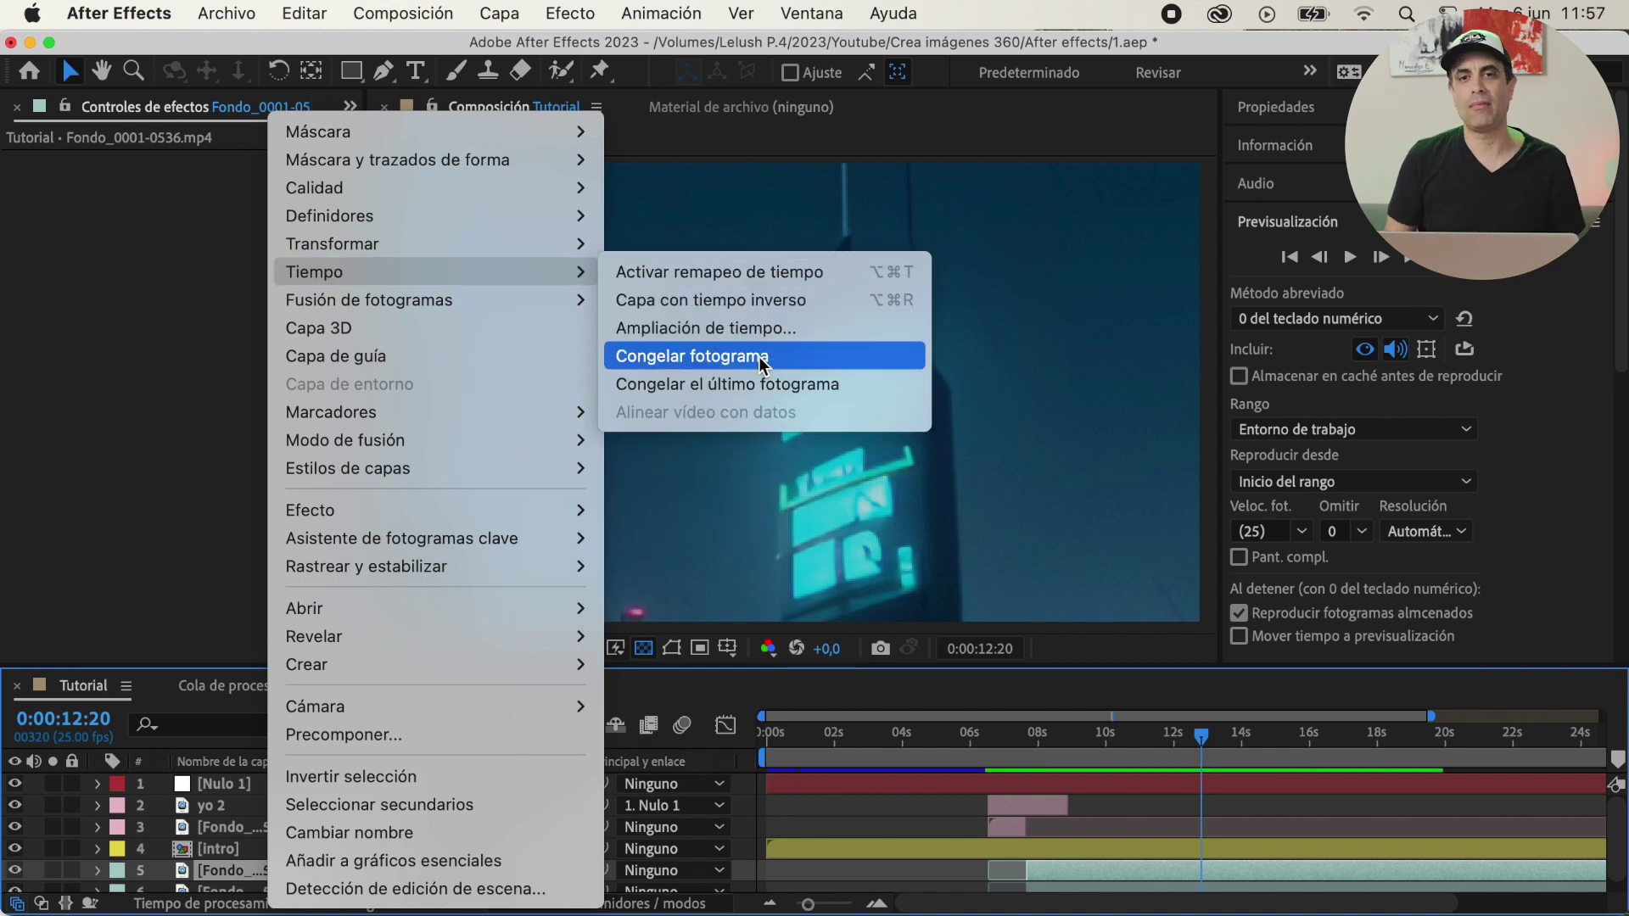
left_click(763, 365)
- Rename the frozen layer holograma and give it the blue (Azul) label
key("super+d")
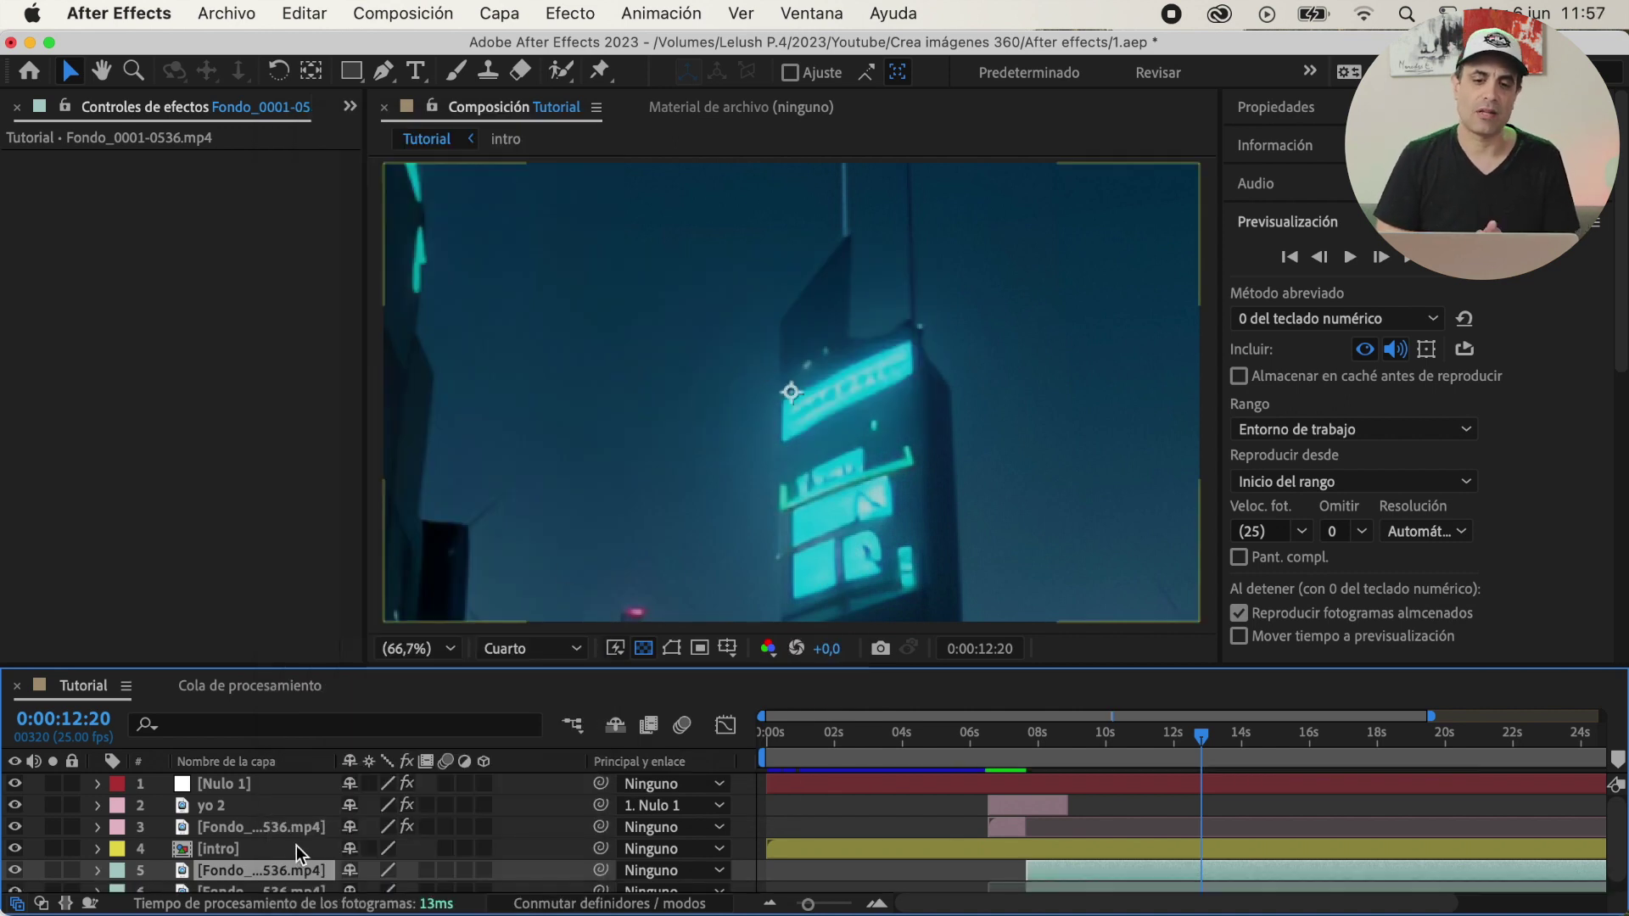
key("Return")
type("grama")
key("Return")
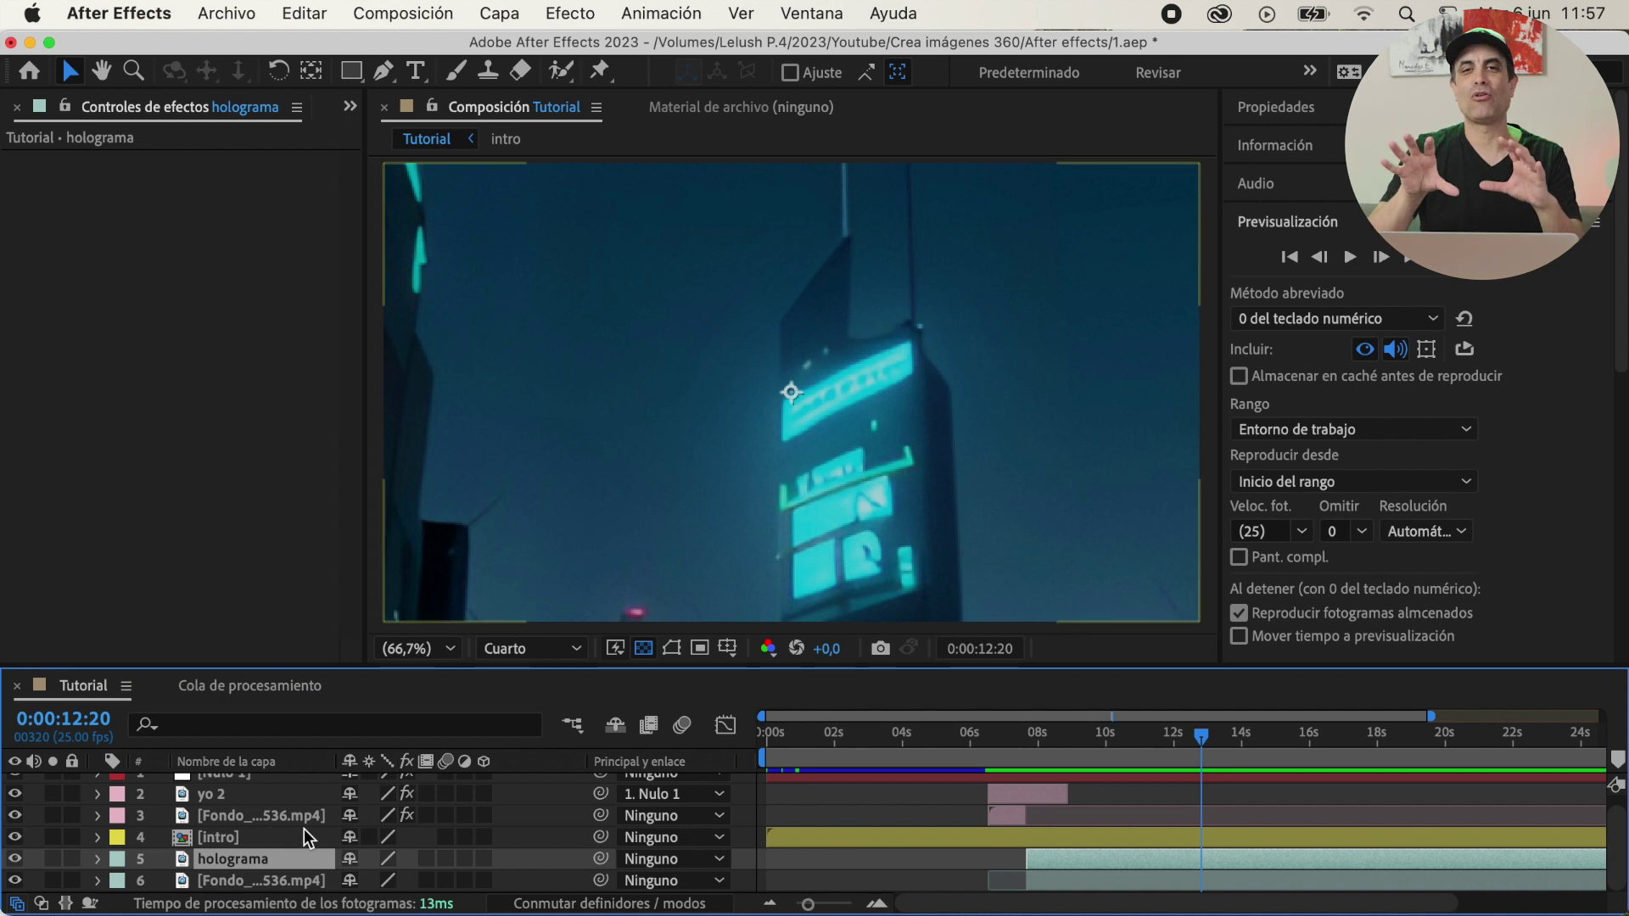
left_click(117, 859)
left_click(183, 628)
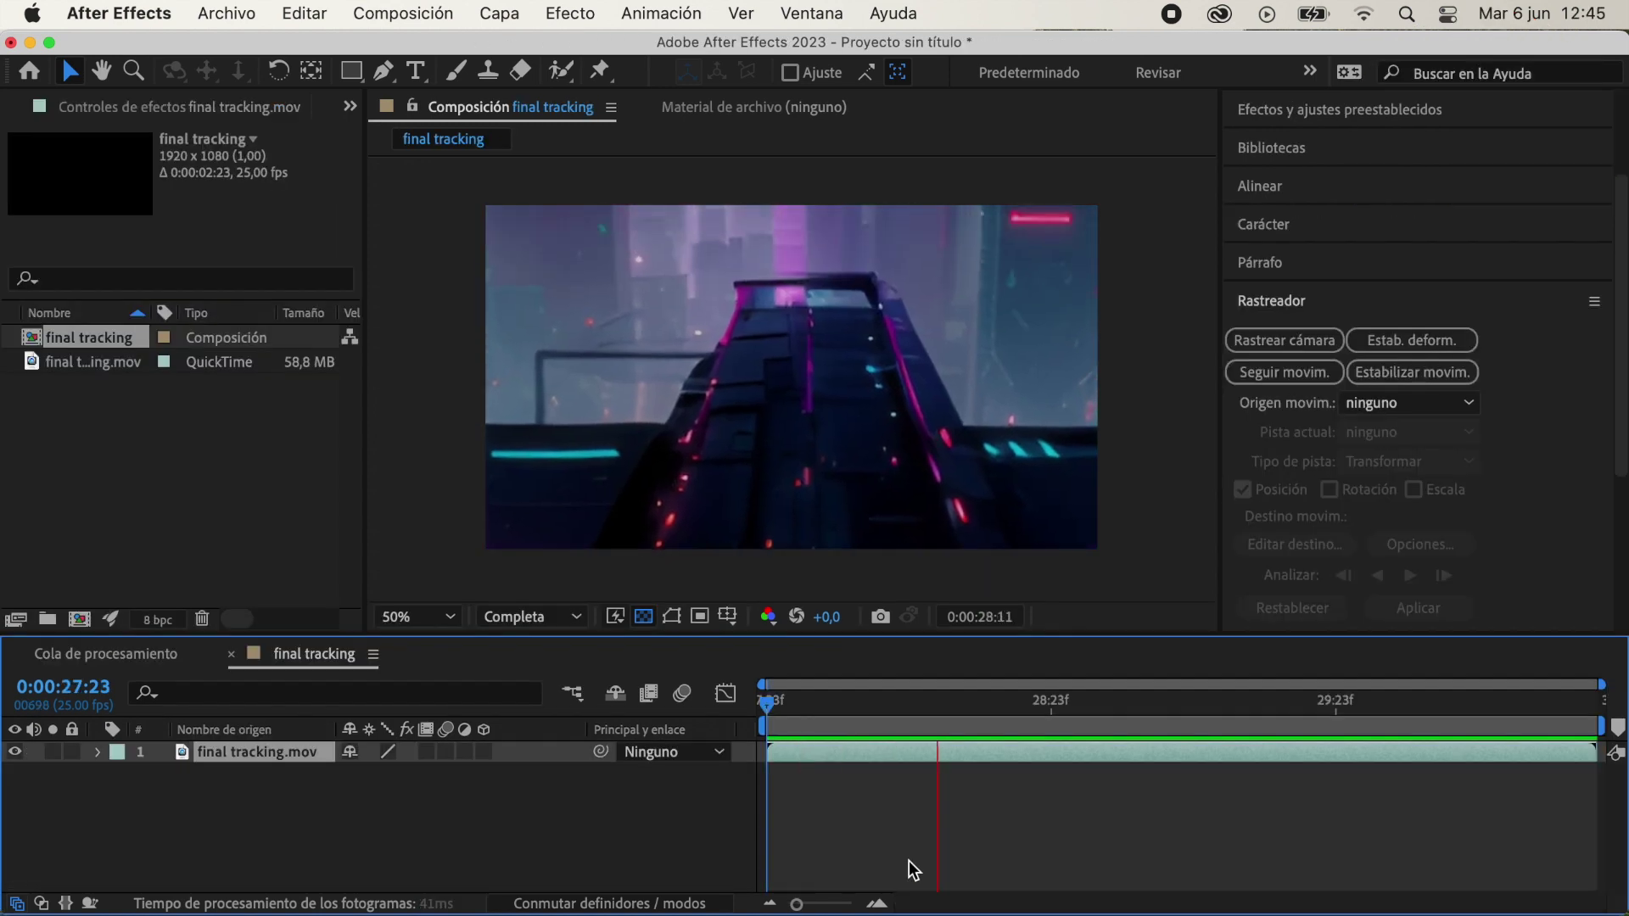
- Stop playback, run Rastrear cámara on final tracking.mov, and jump ahead to around 28 seconds
key("space")
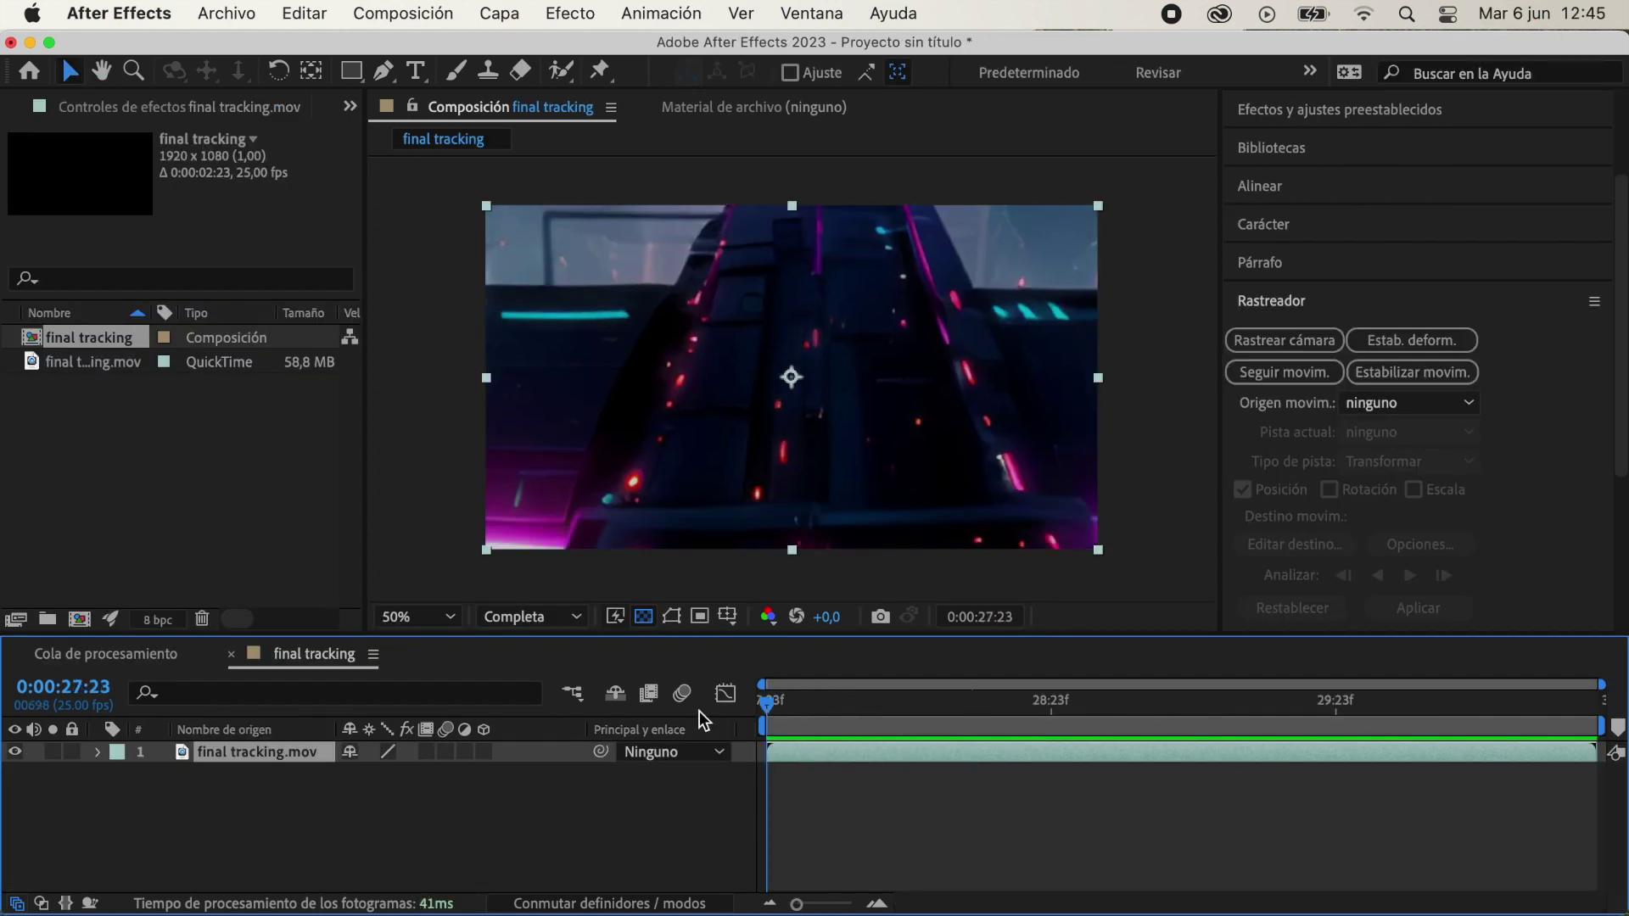
left_click(1290, 341)
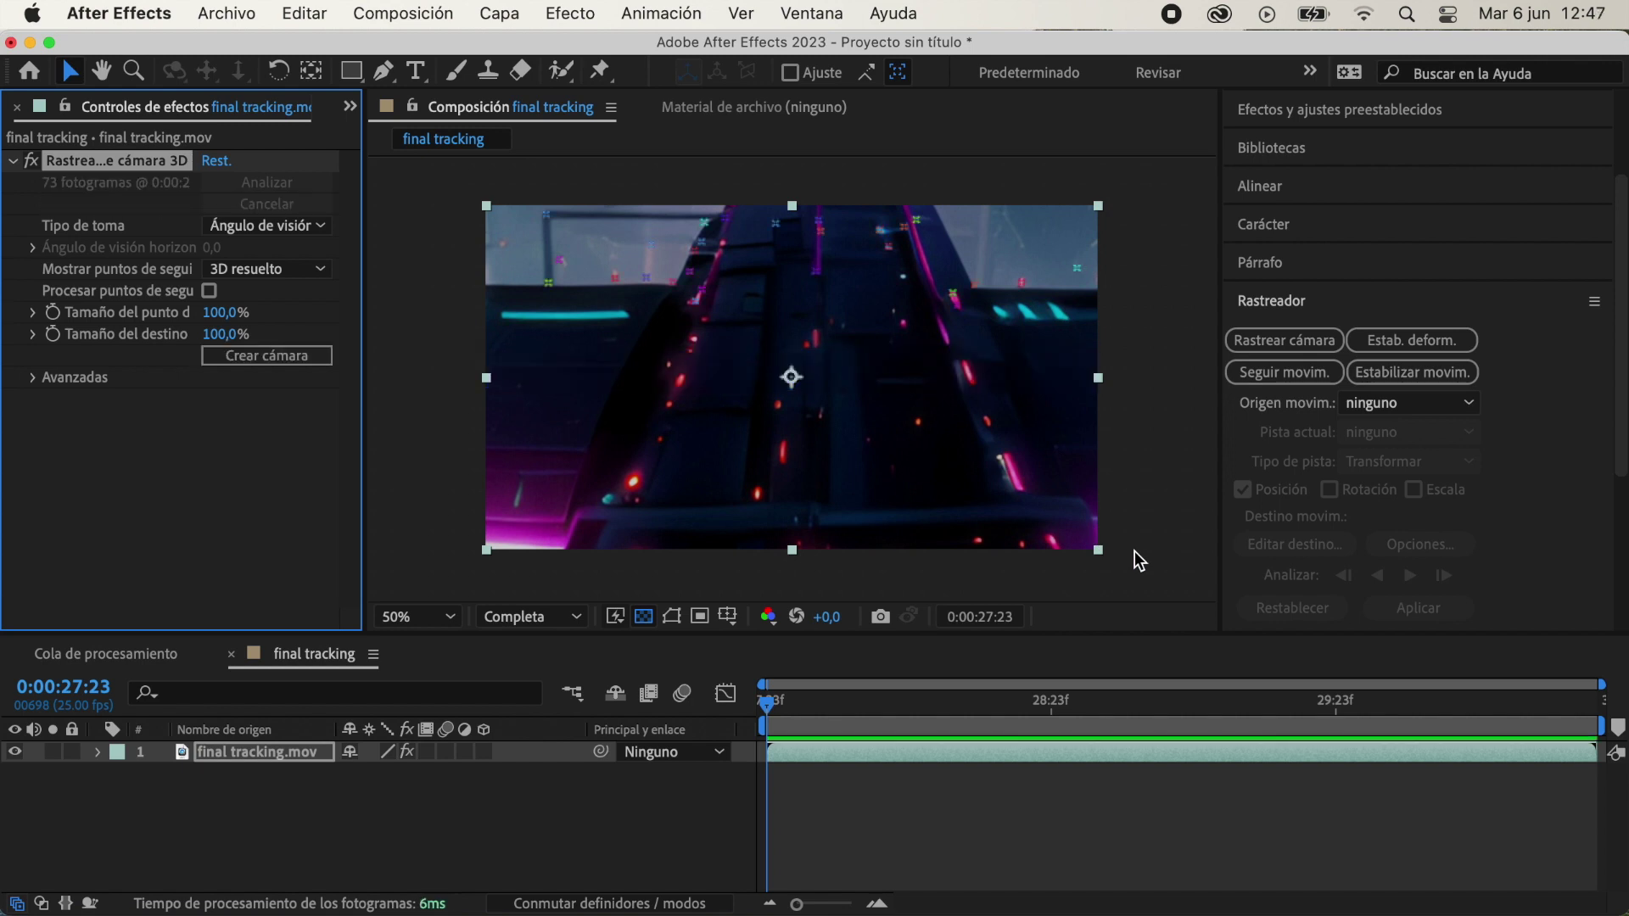
mouse_move(770, 282)
left_click_drag(768, 707, 868, 705)
mouse_move(817, 307)
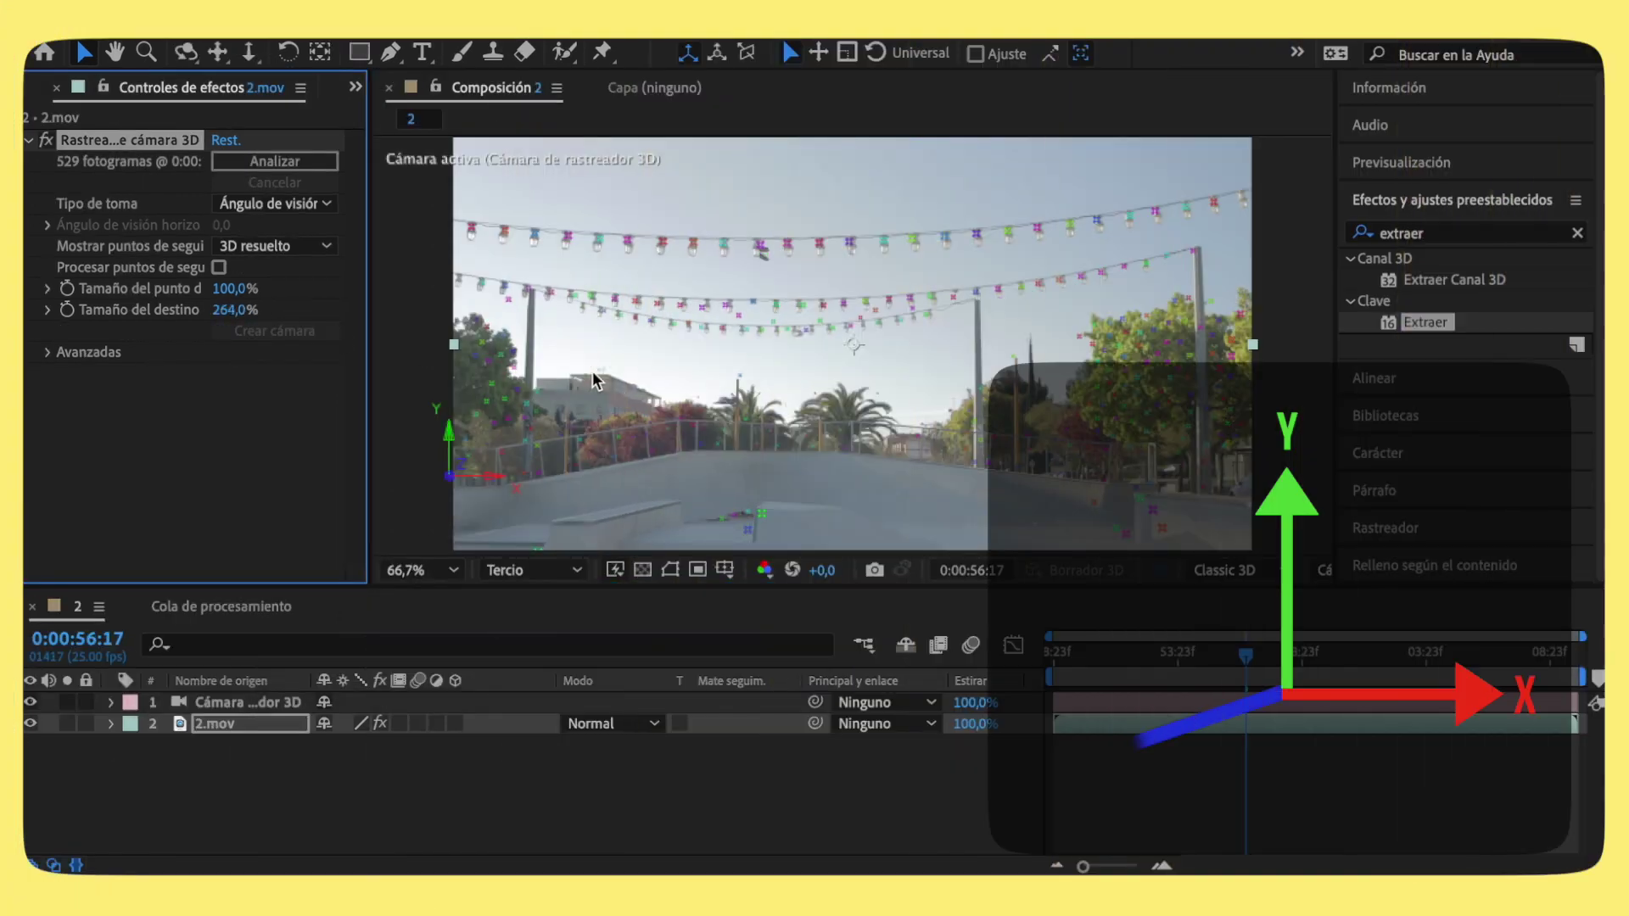
- Create a solid on chosen track points, then open the Avanzadas camera solve method options
left_click_drag(238, 310, 266, 312)
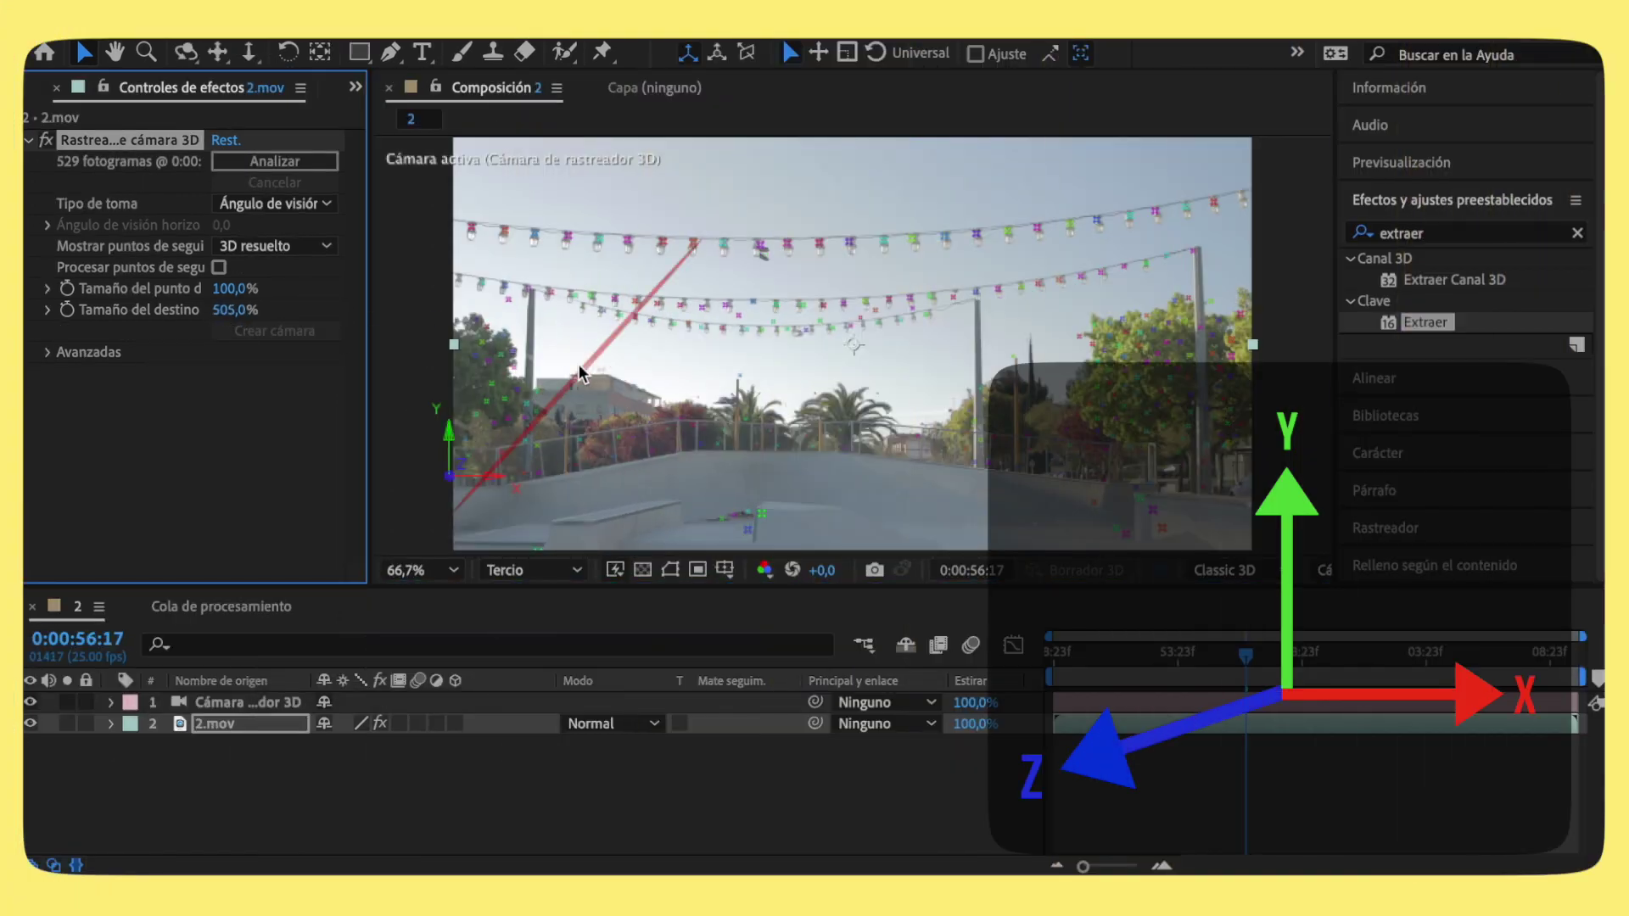
left_click(594, 374)
right_click(598, 378)
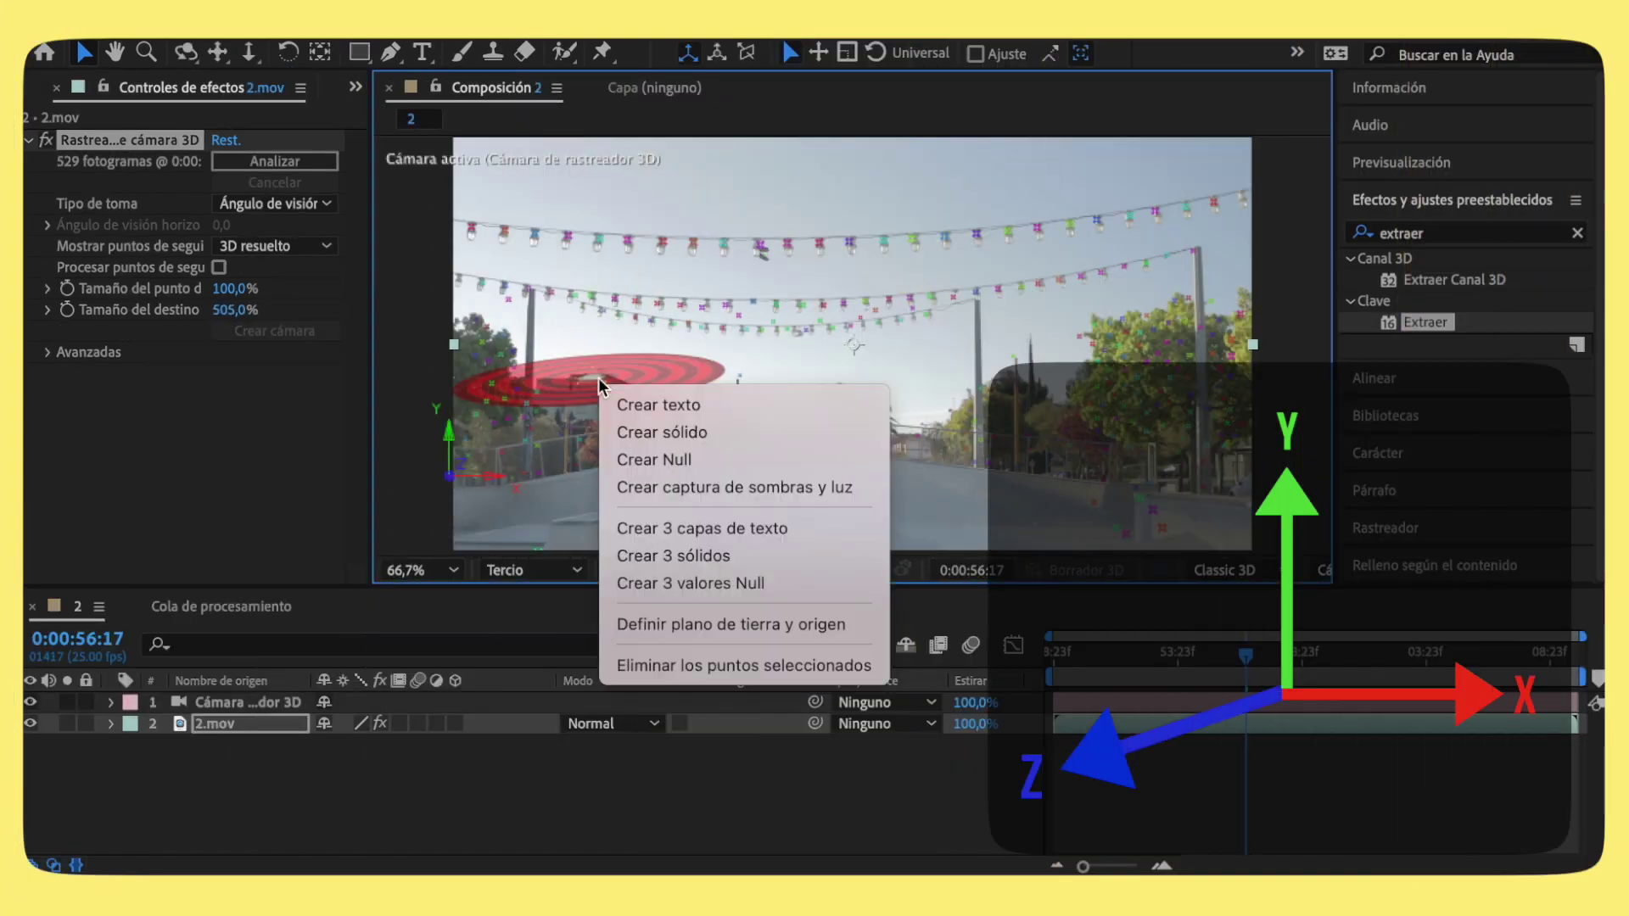
left_click(705, 433)
left_click(1119, 670)
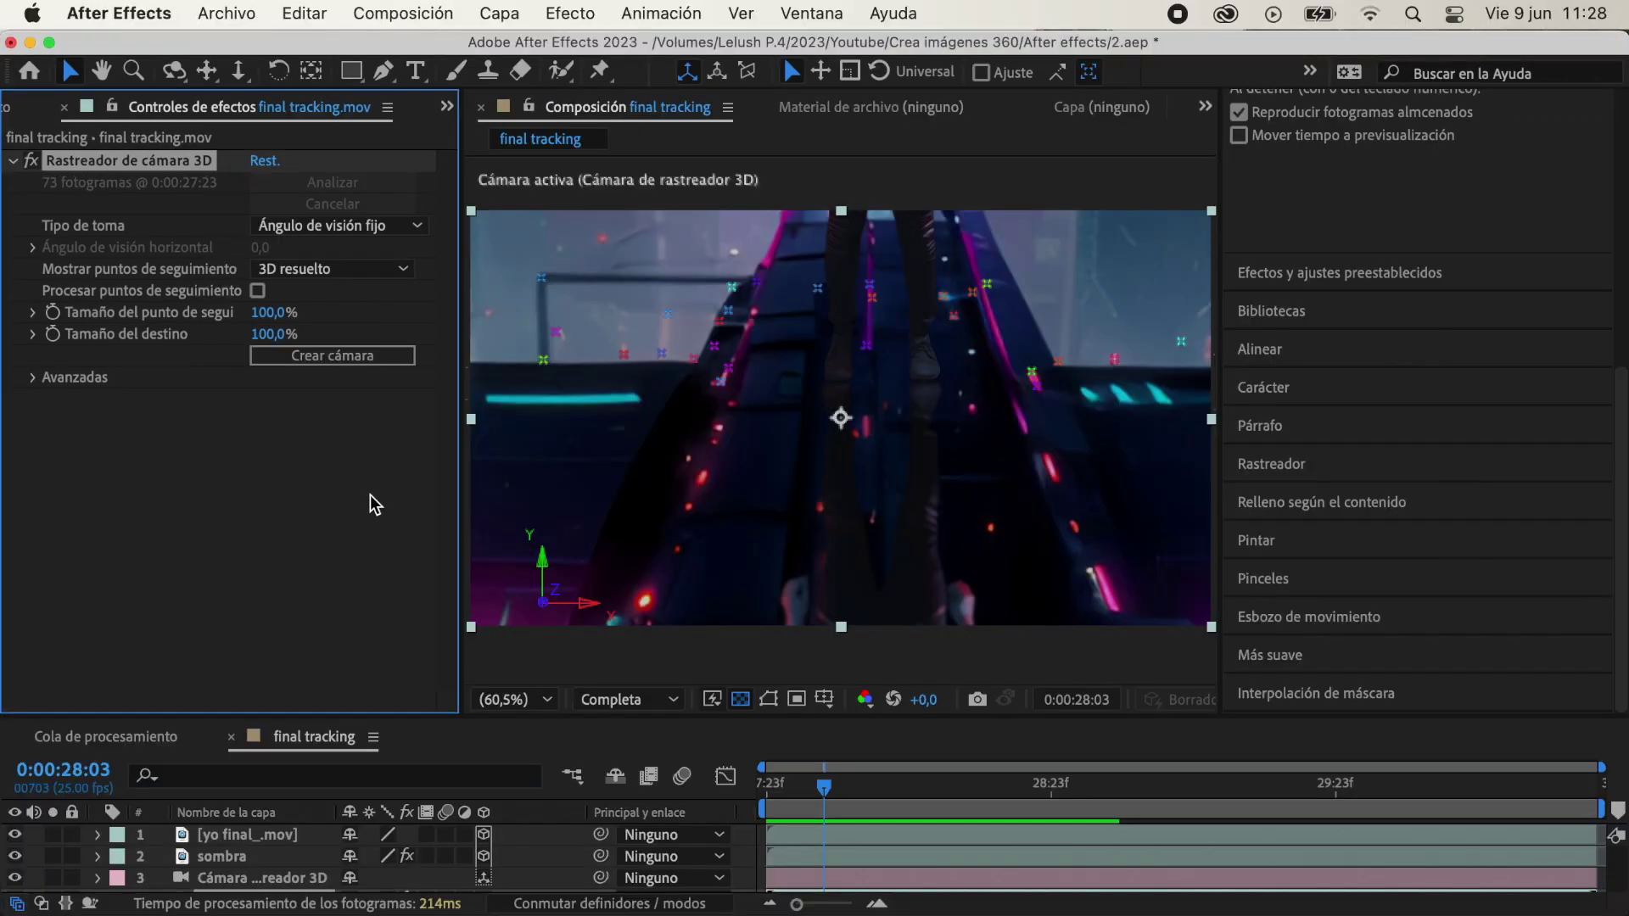
left_click(34, 379)
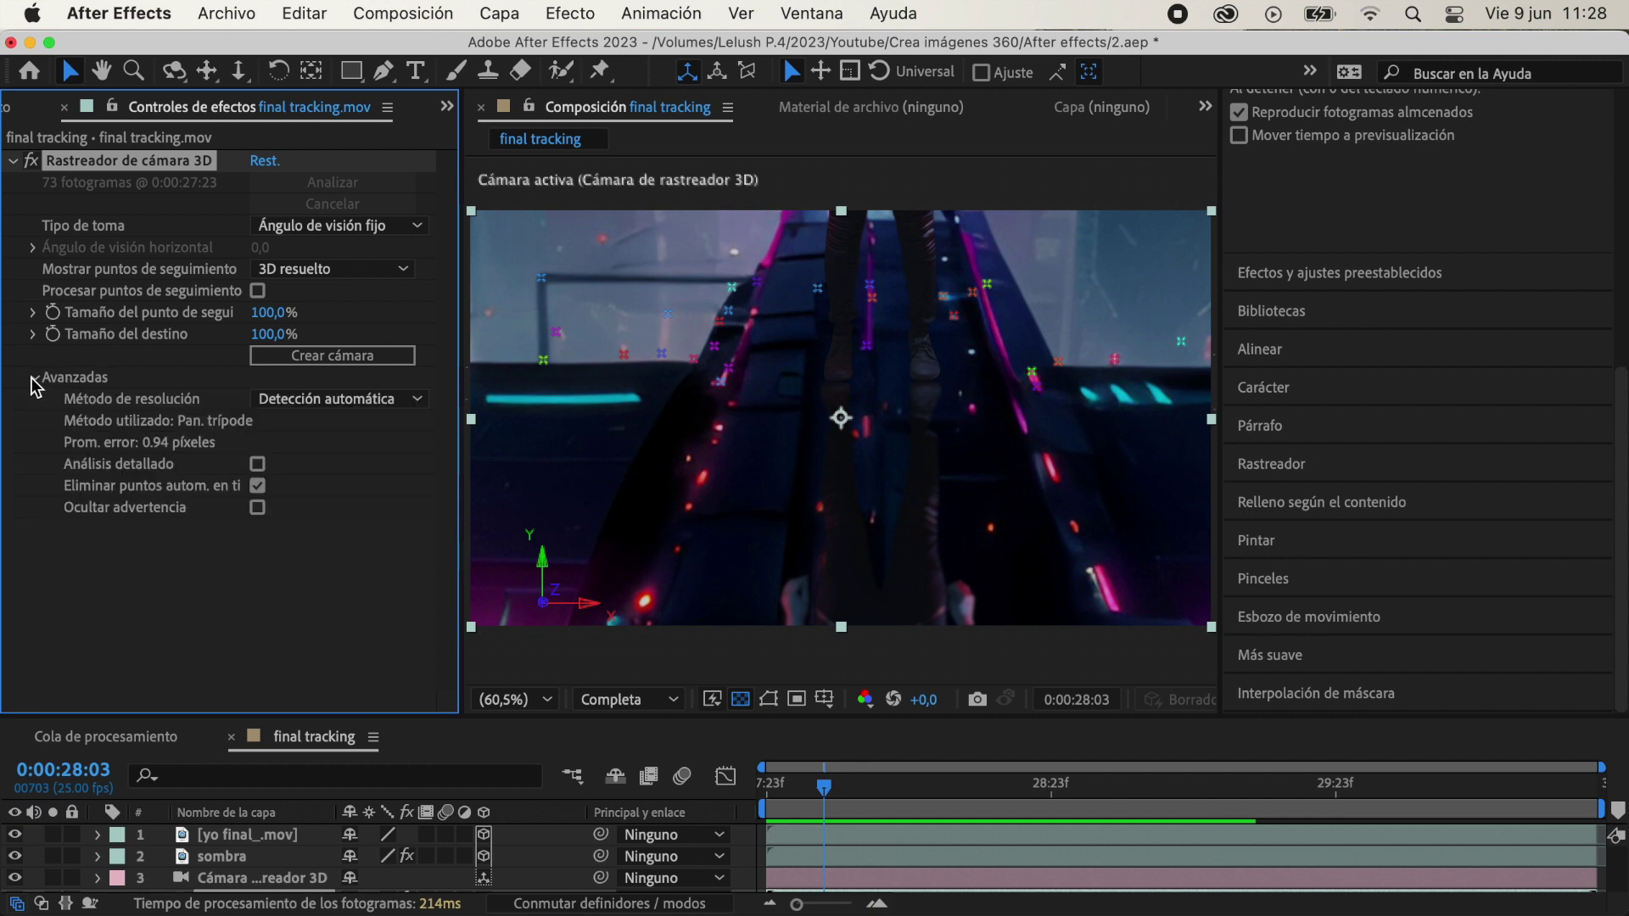
left_click(419, 401)
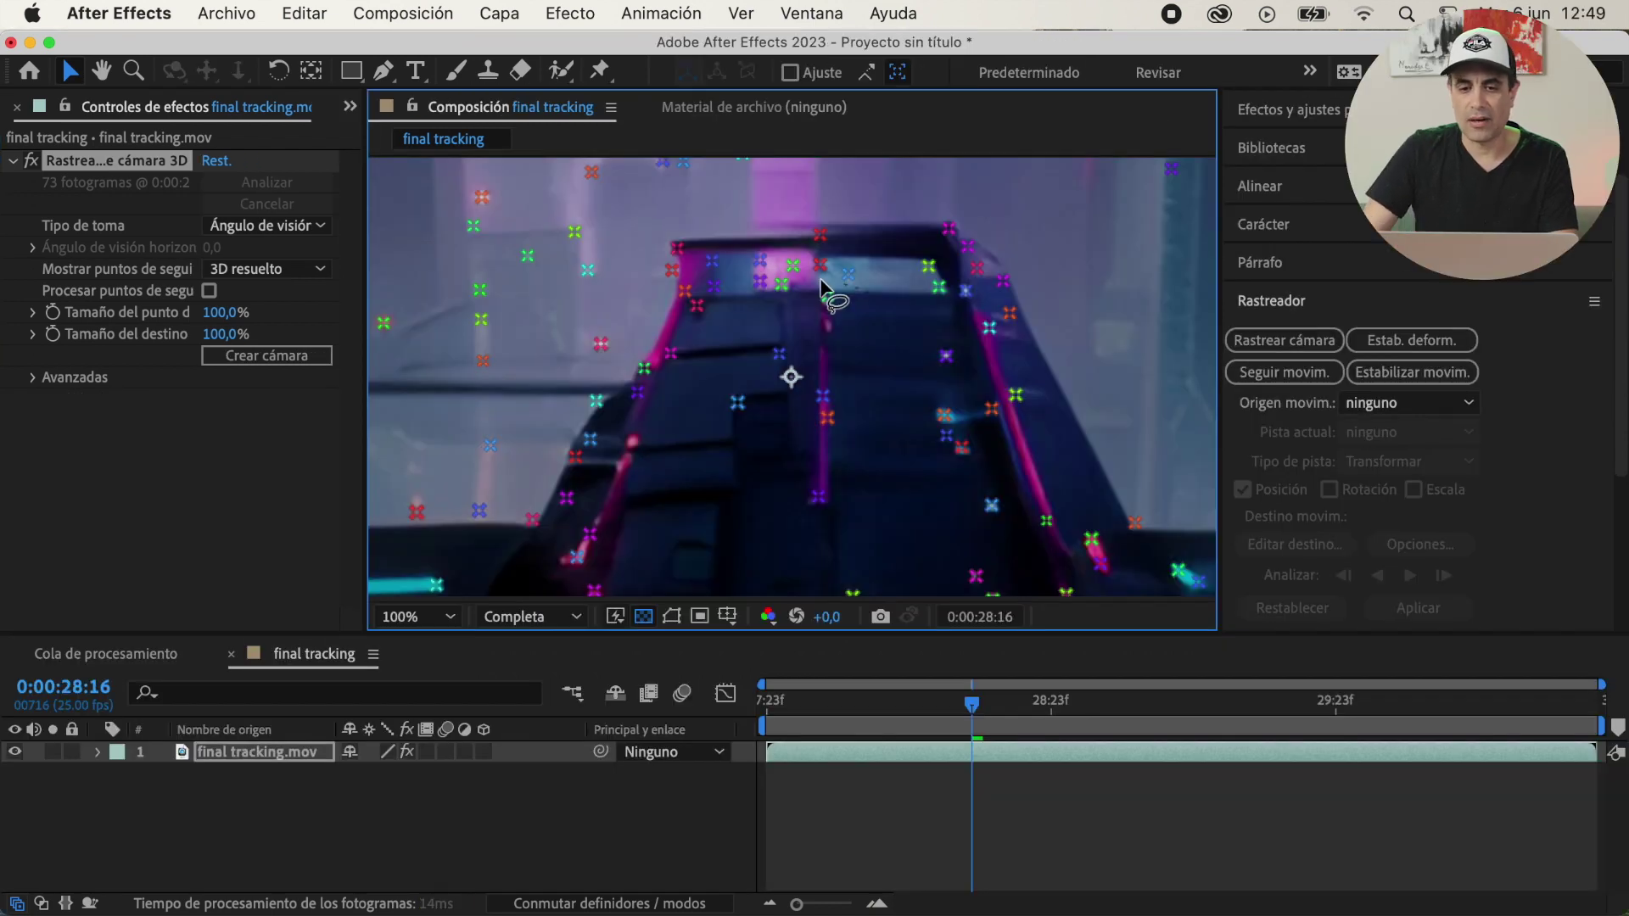
- Create a tracked solid on the rooftop track points and scale it up to about 2928%
left_click(760, 297)
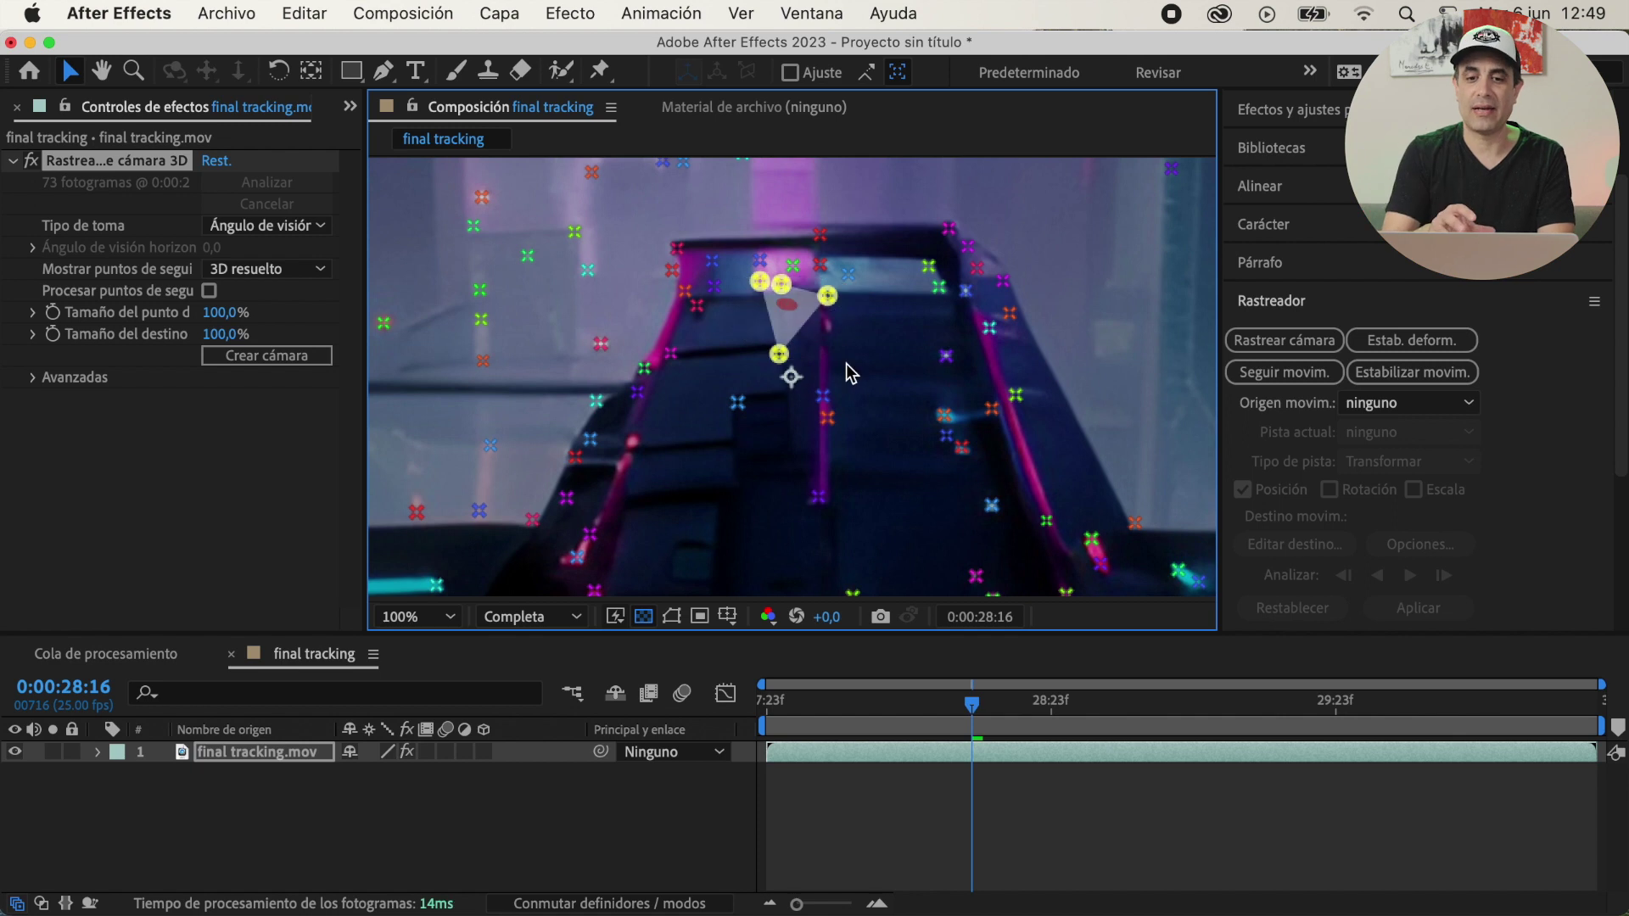
right_click(789, 325)
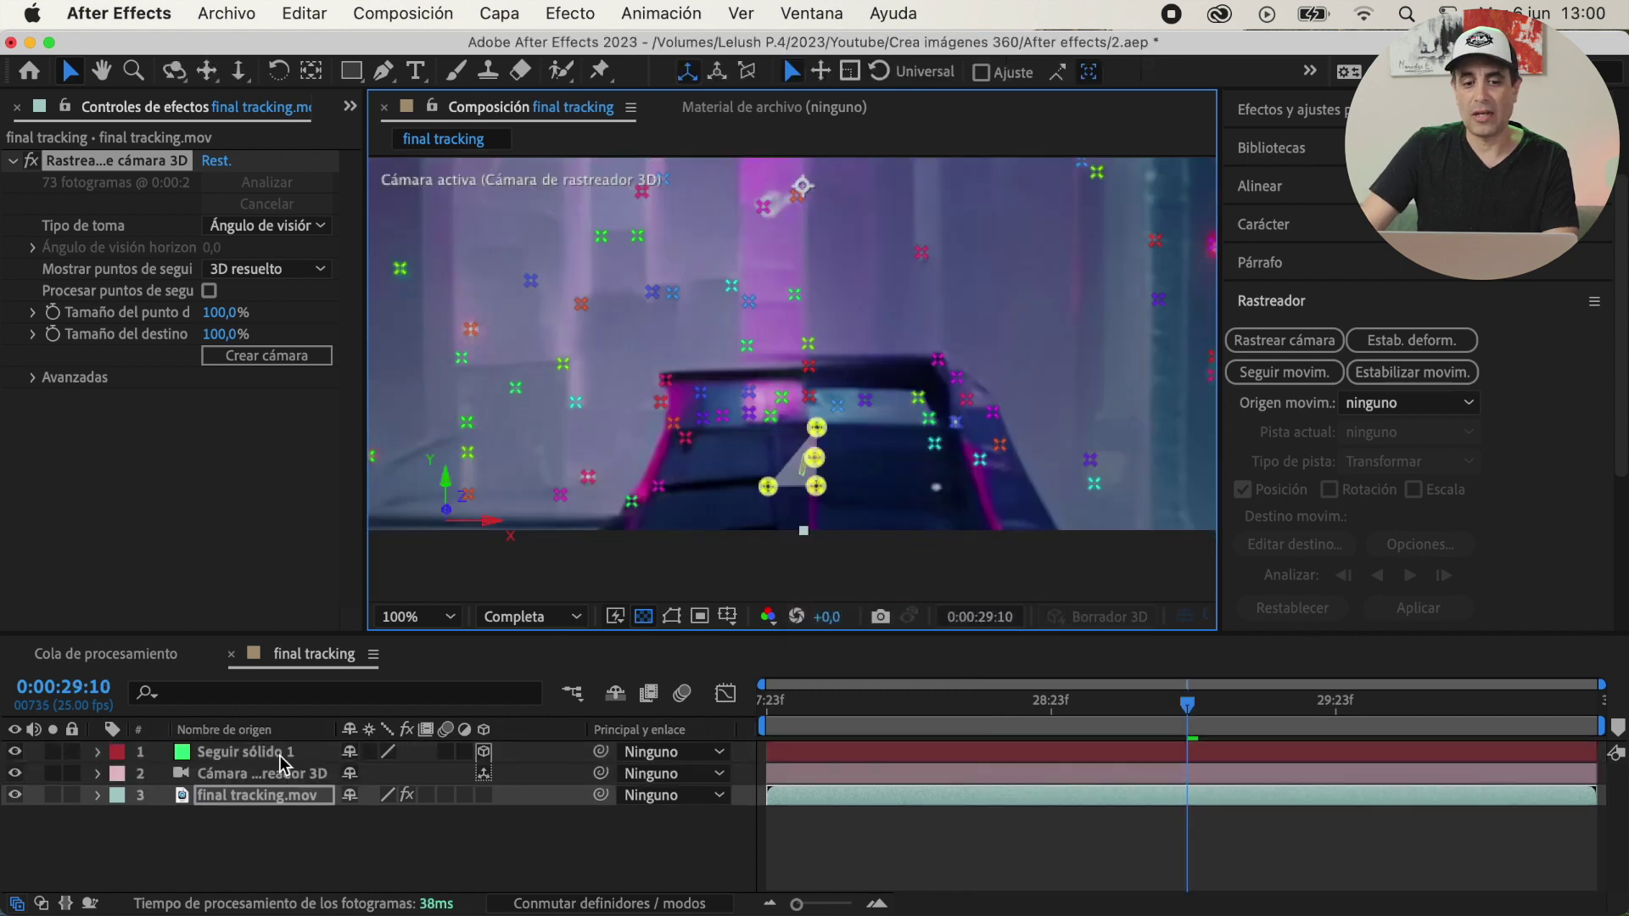
left_click(283, 763)
key("s")
left_click_drag(382, 774, 1180, 716)
mouse_move(838, 458)
left_mouse_down()
mouse_move(872, 467)
mouse_move(849, 475)
left_mouse_up()
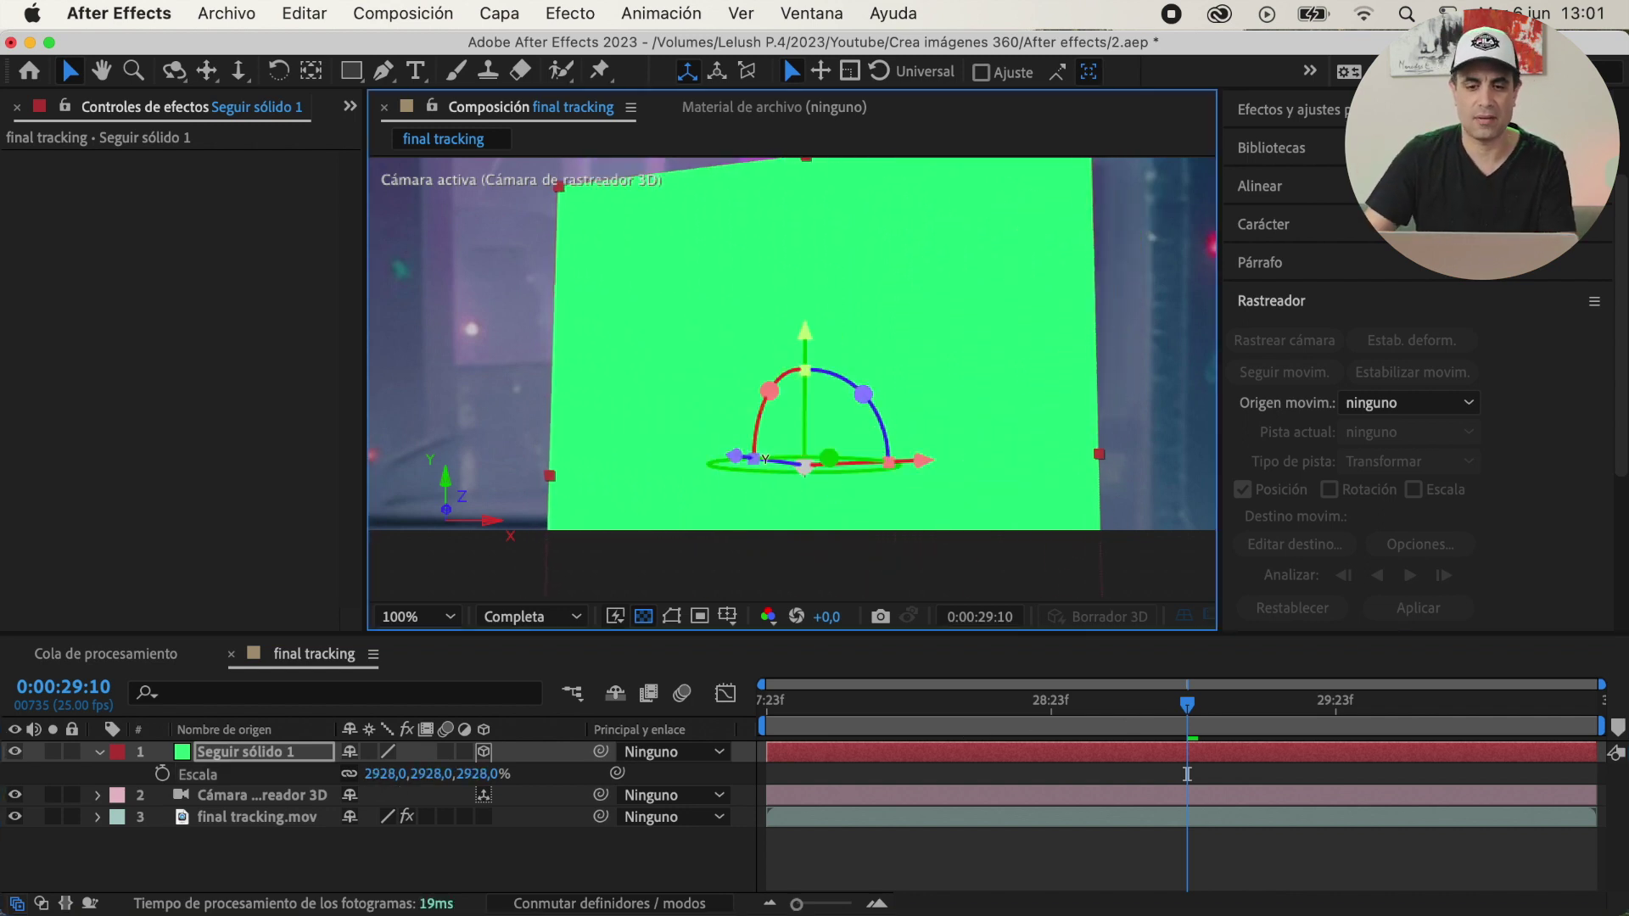
key("Page_Up")
key("Page_Up")
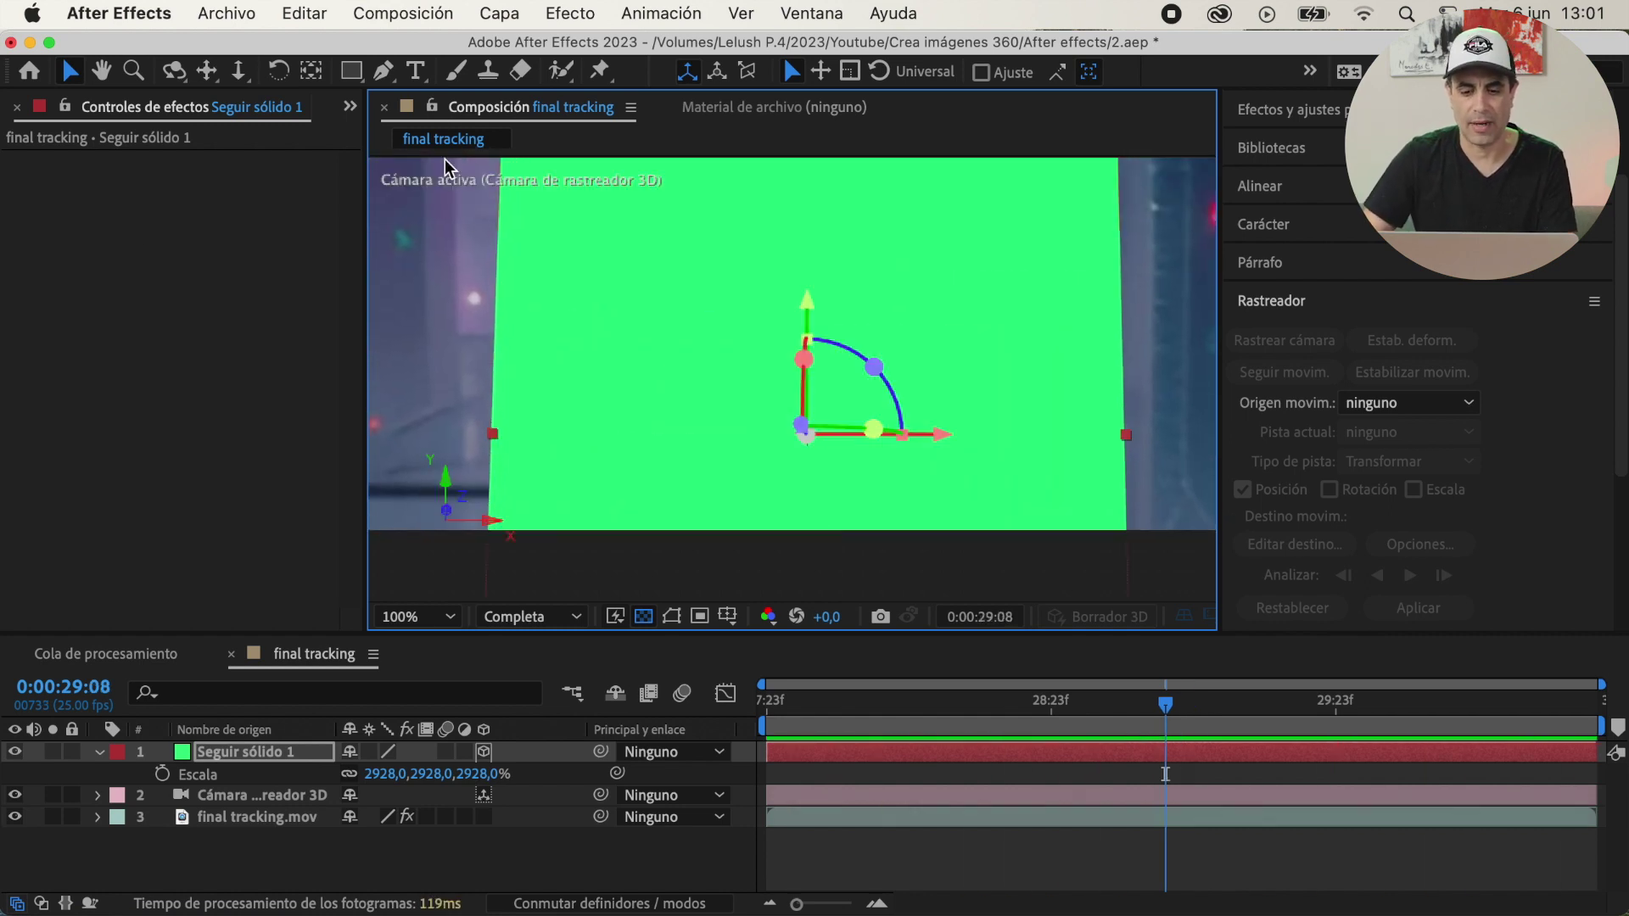
- Replace the tracked solid with the yo final_.mov presenter clip from the Project panel
left_click(350, 107)
left_click(373, 134)
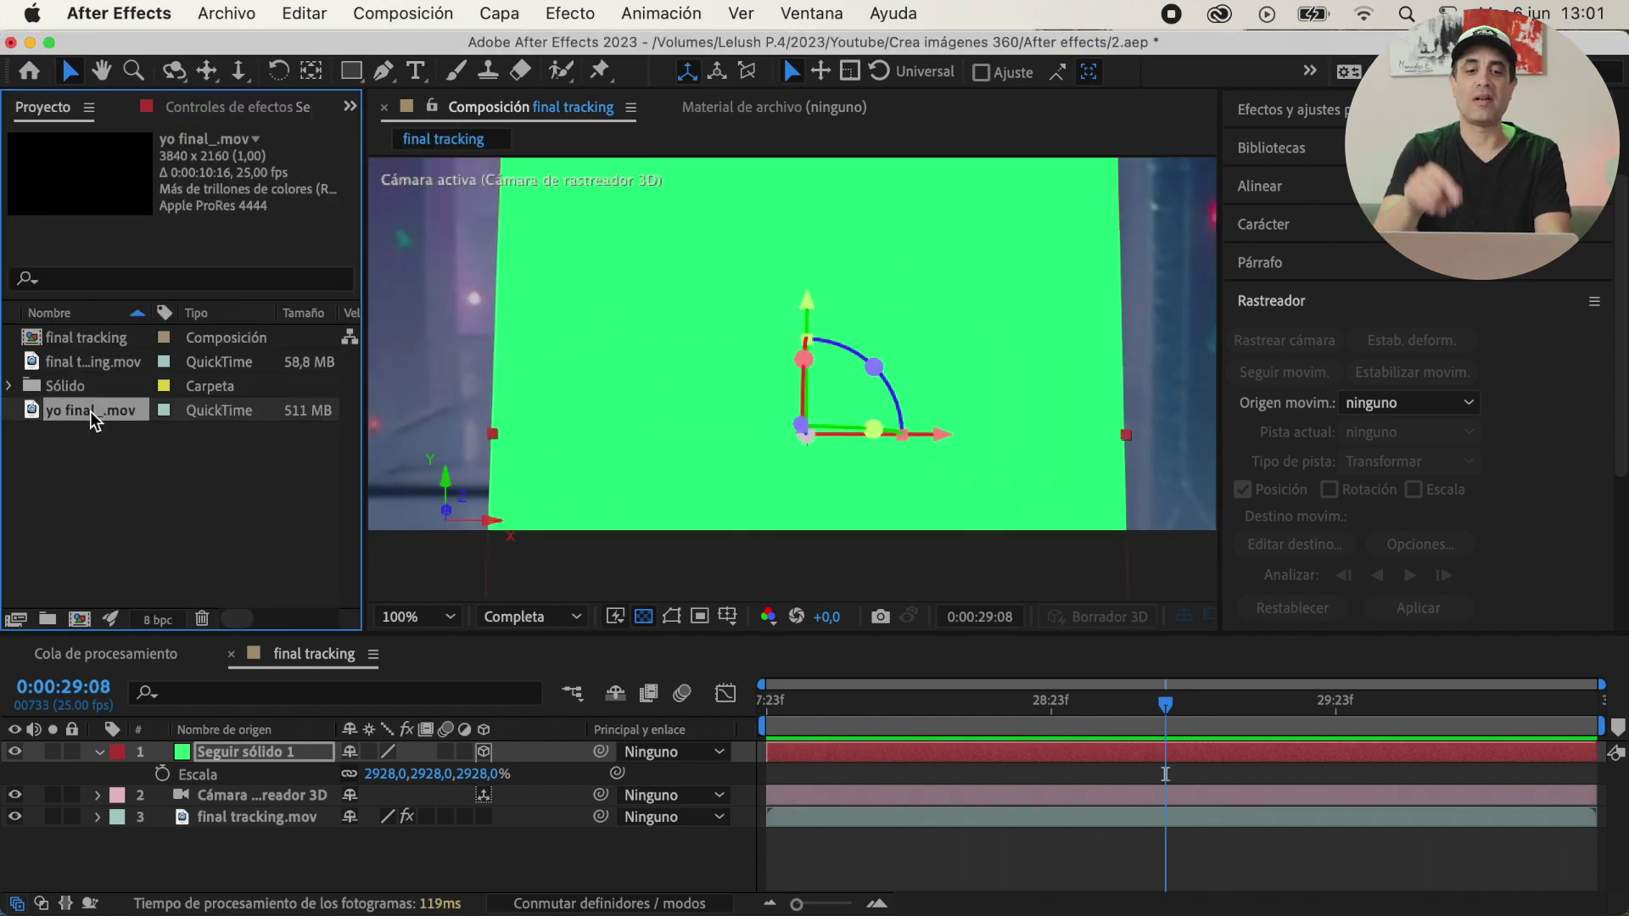
left_click(91, 414, "alt")
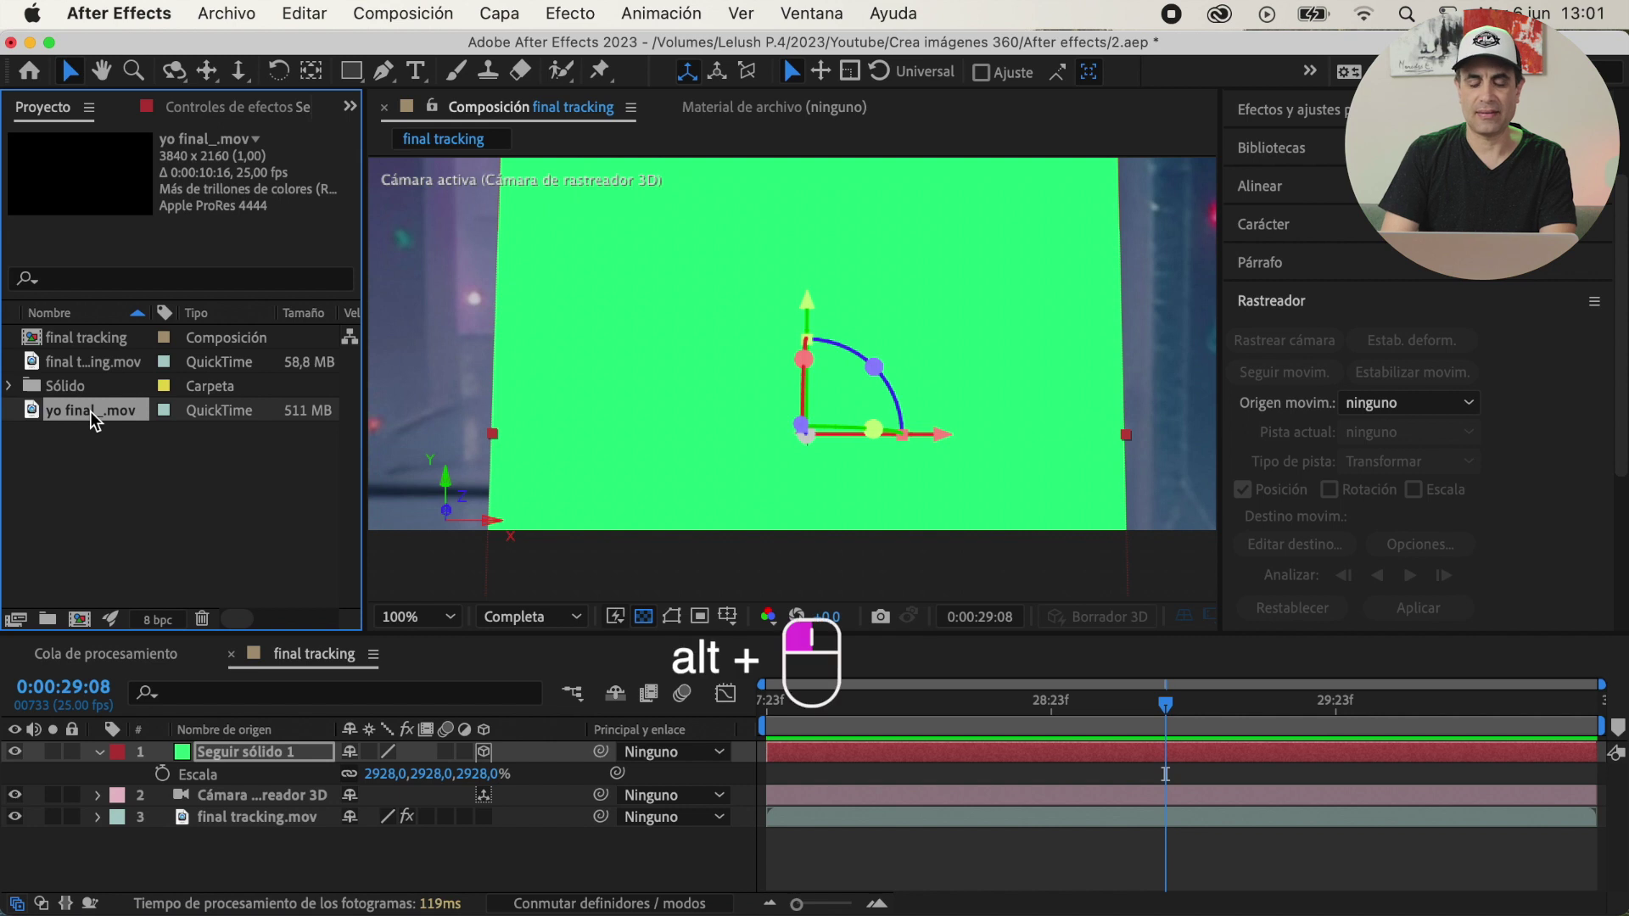
left_click_drag(93, 418, 227, 759)
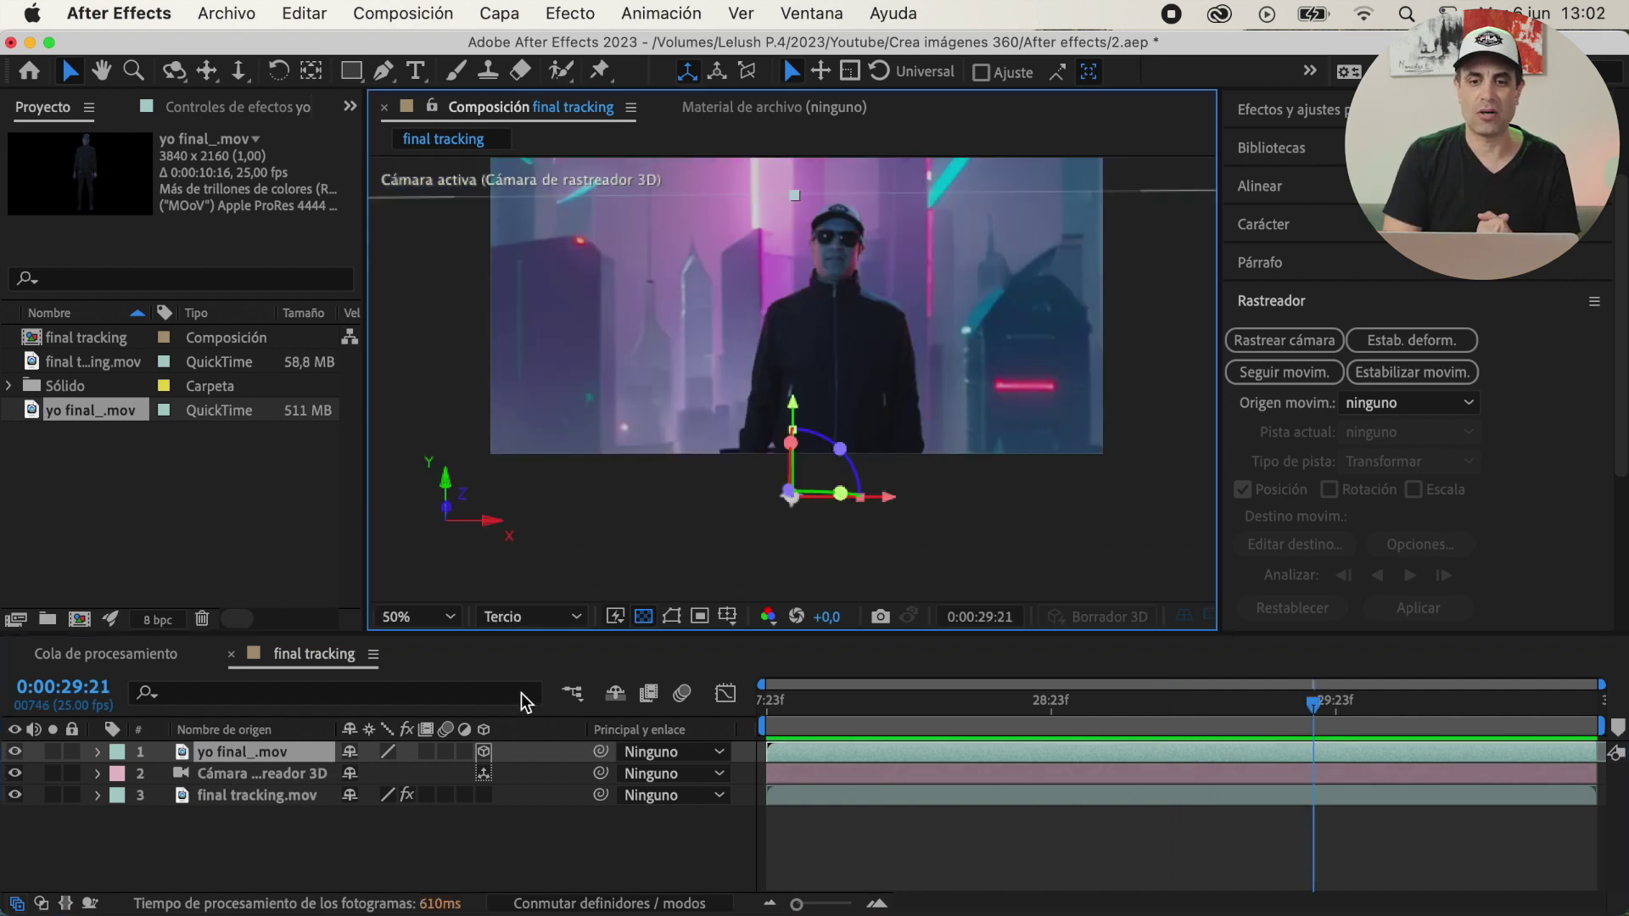
- Nudge the presenter vertically and shrink his scale from 2809% down to 2251%
left_click(1030, 708)
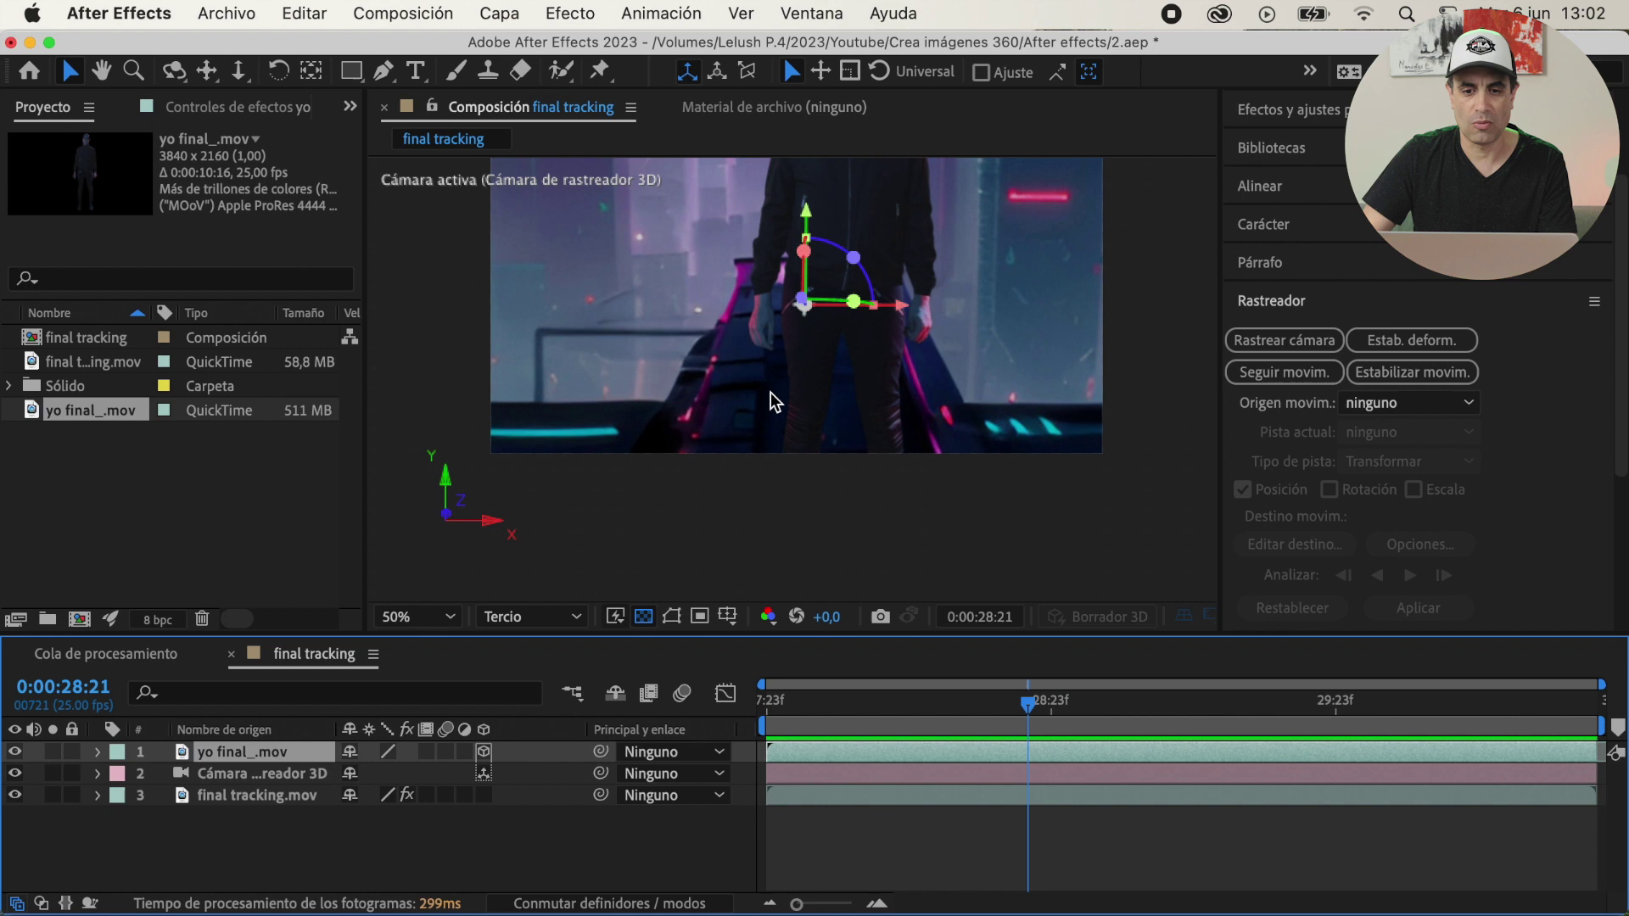
left_click_drag(808, 202, 808, 199)
key("s")
left_click(1028, 774)
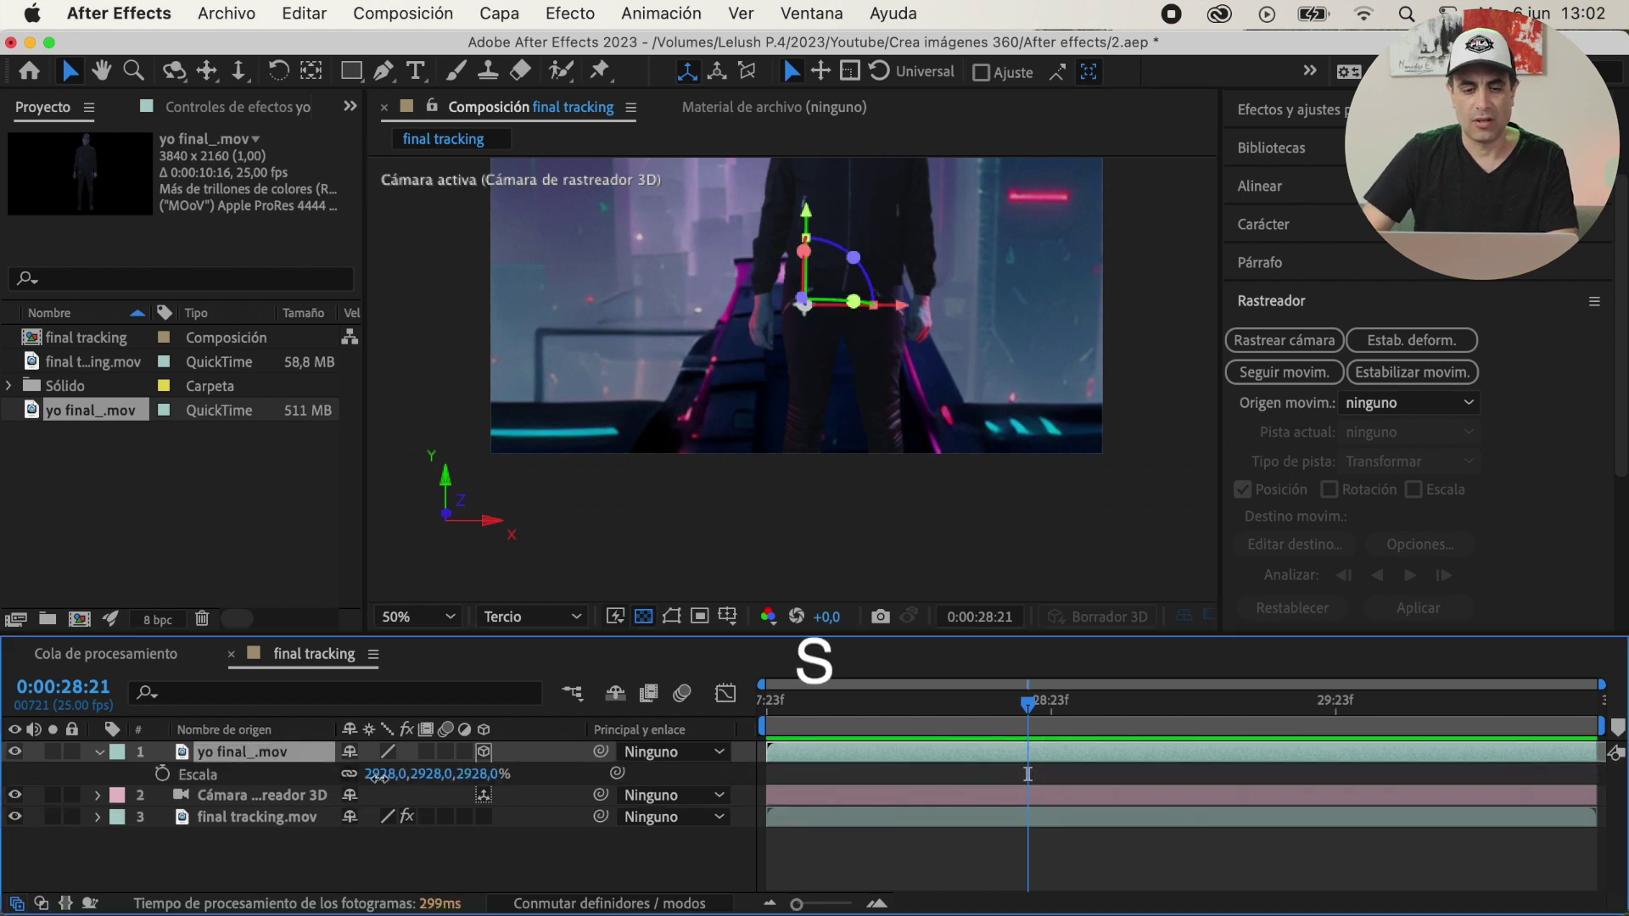
left_click_drag(231, 794, 161, 796)
left_click_drag(388, 781, 367, 781)
- Preview the composite, fine-tune the presenter's scale to 2338%, and return to frame 28:06
key("space")
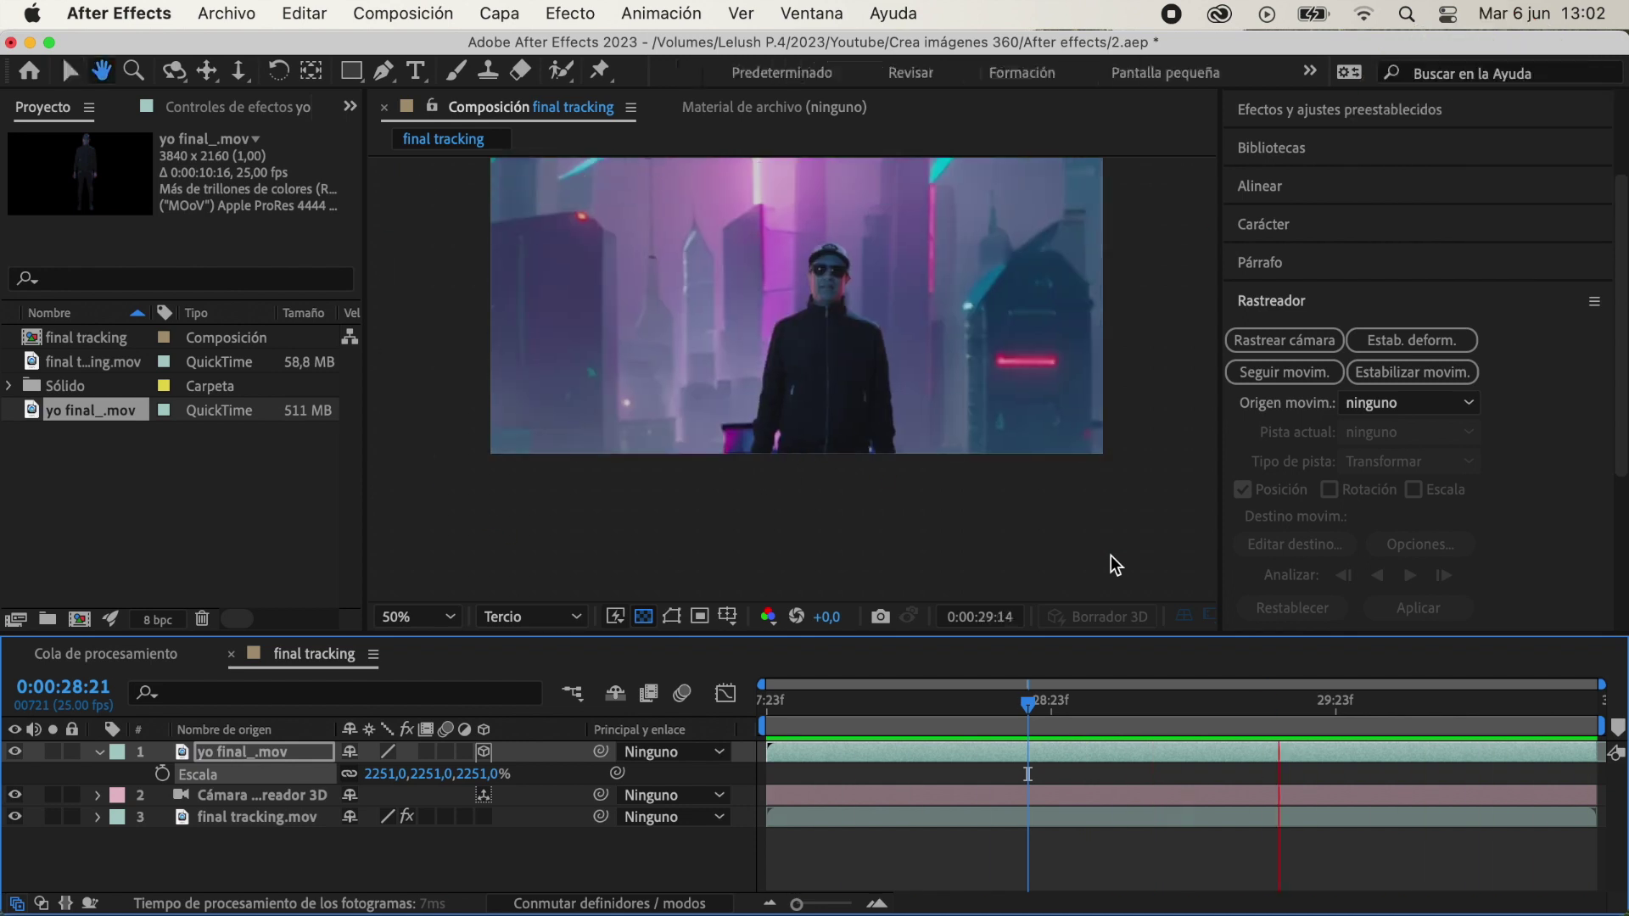
left_click(919, 515)
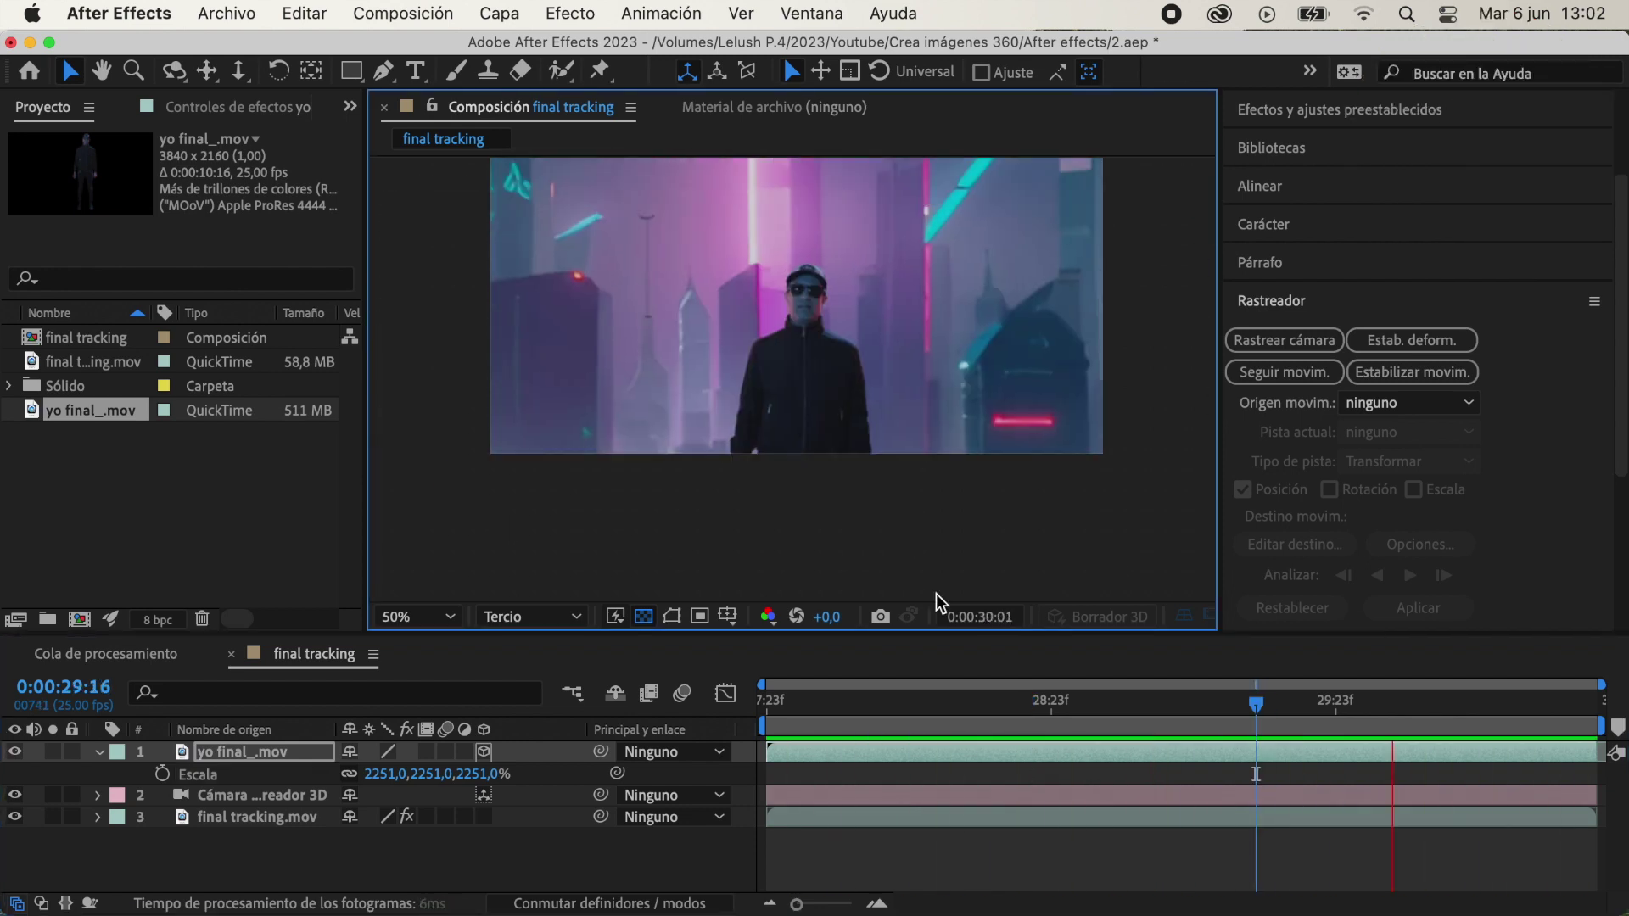
key("space")
left_click_drag(386, 774, 416, 774)
key("space")
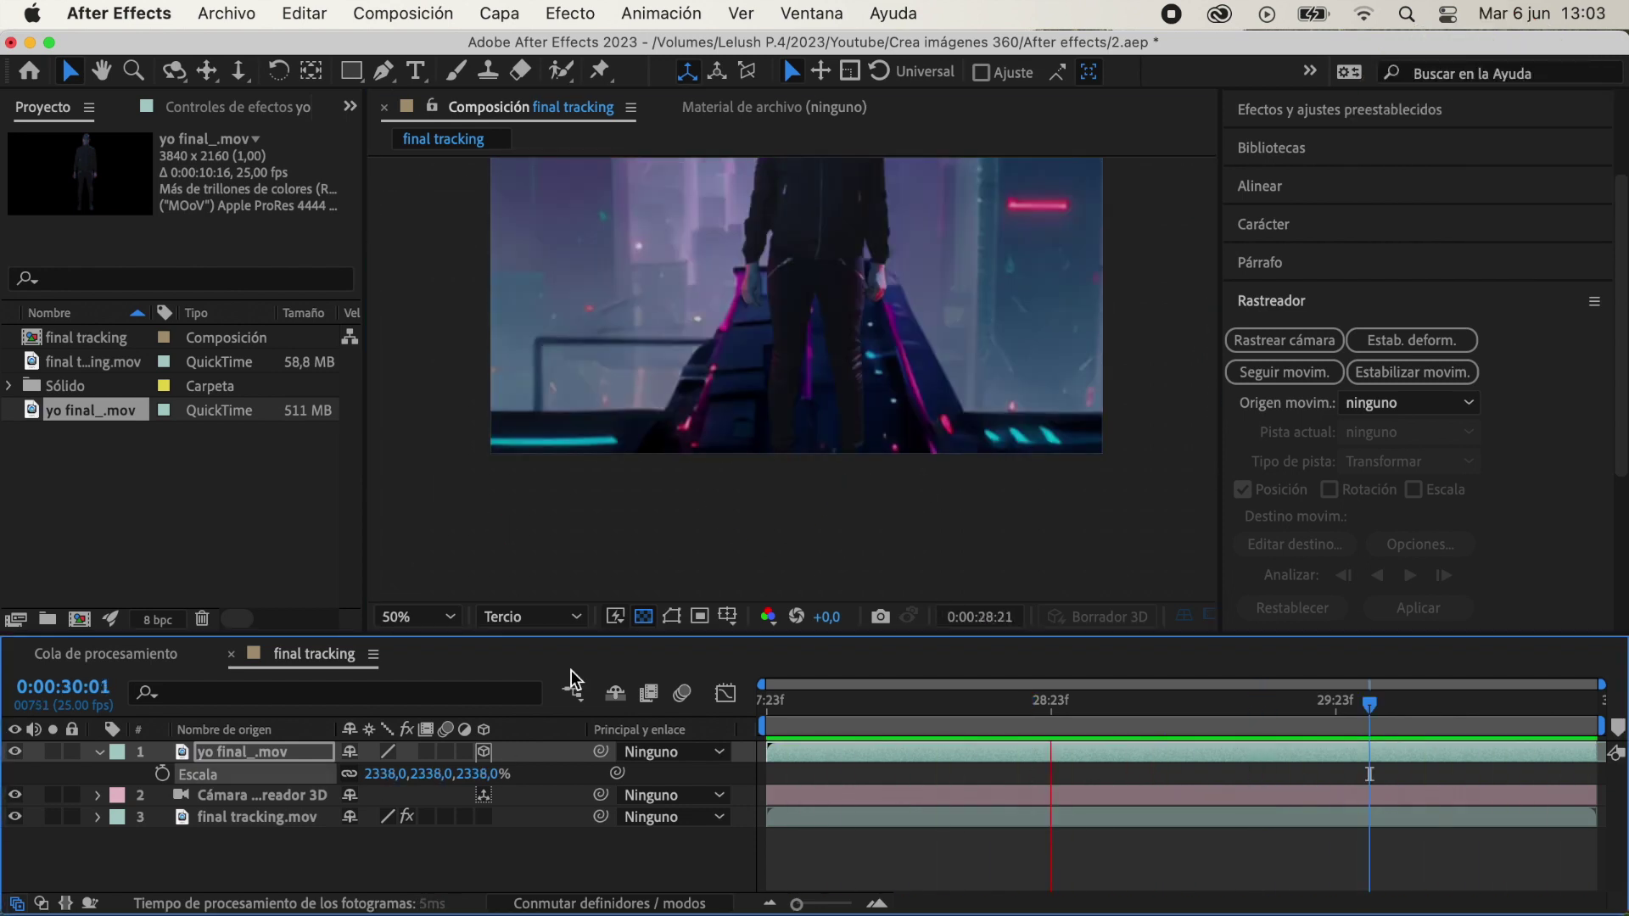
key("space")
left_click(807, 542)
key("space")
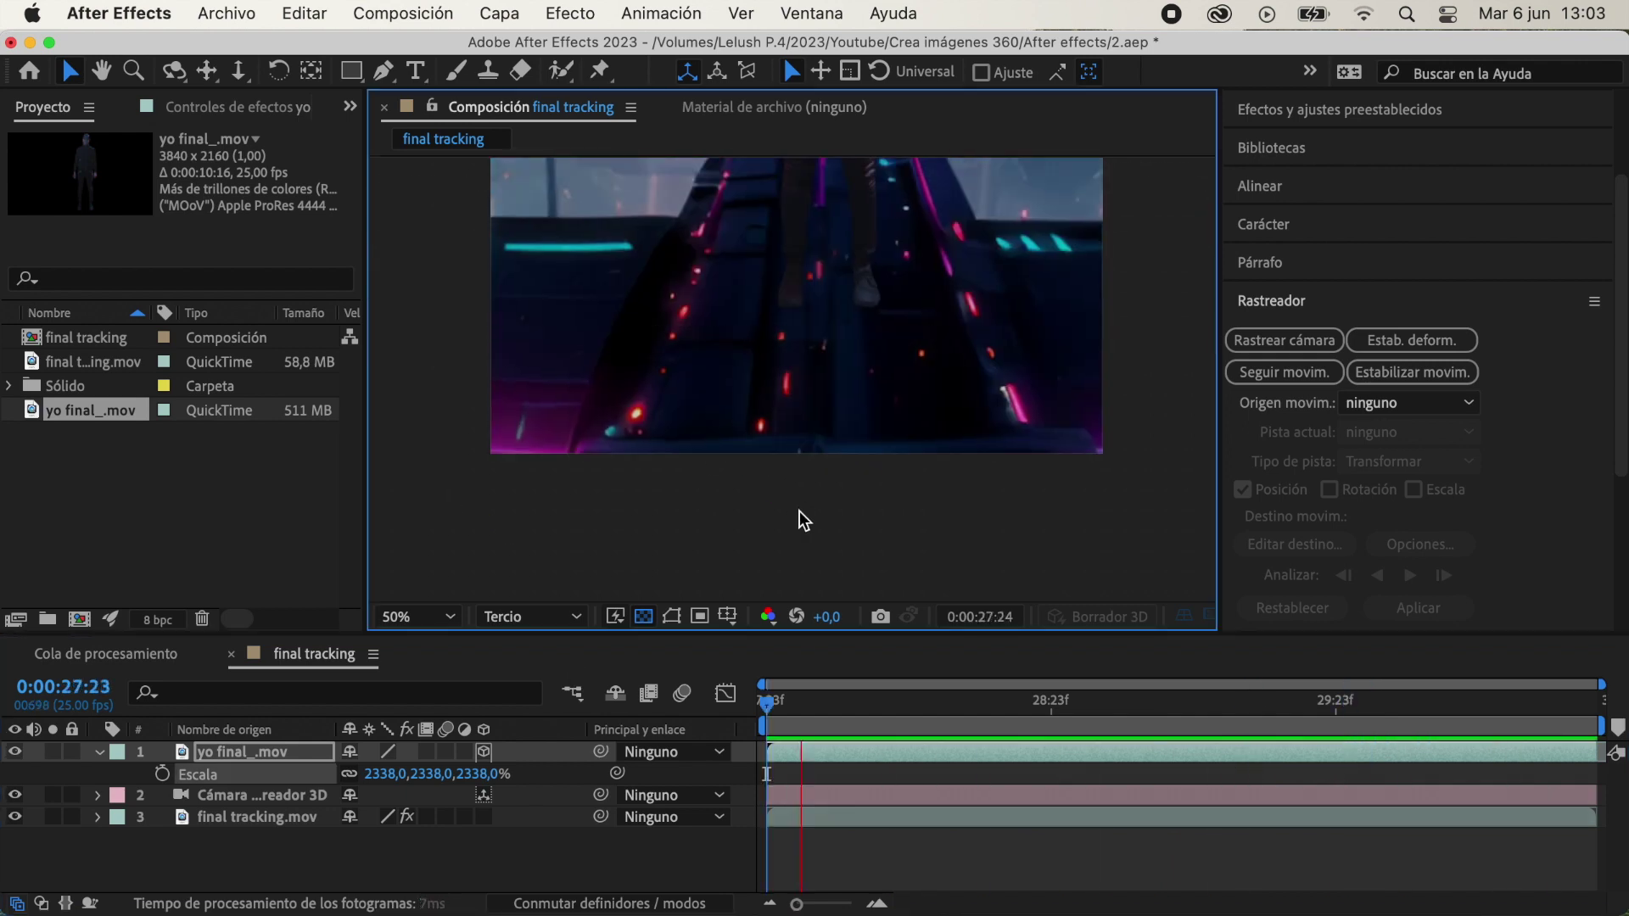
key("space")
left_click_drag(891, 705, 863, 715)
- Duplicate the presenter layer, hide the top copy, and rename the lower copy sombra
key("super+d")
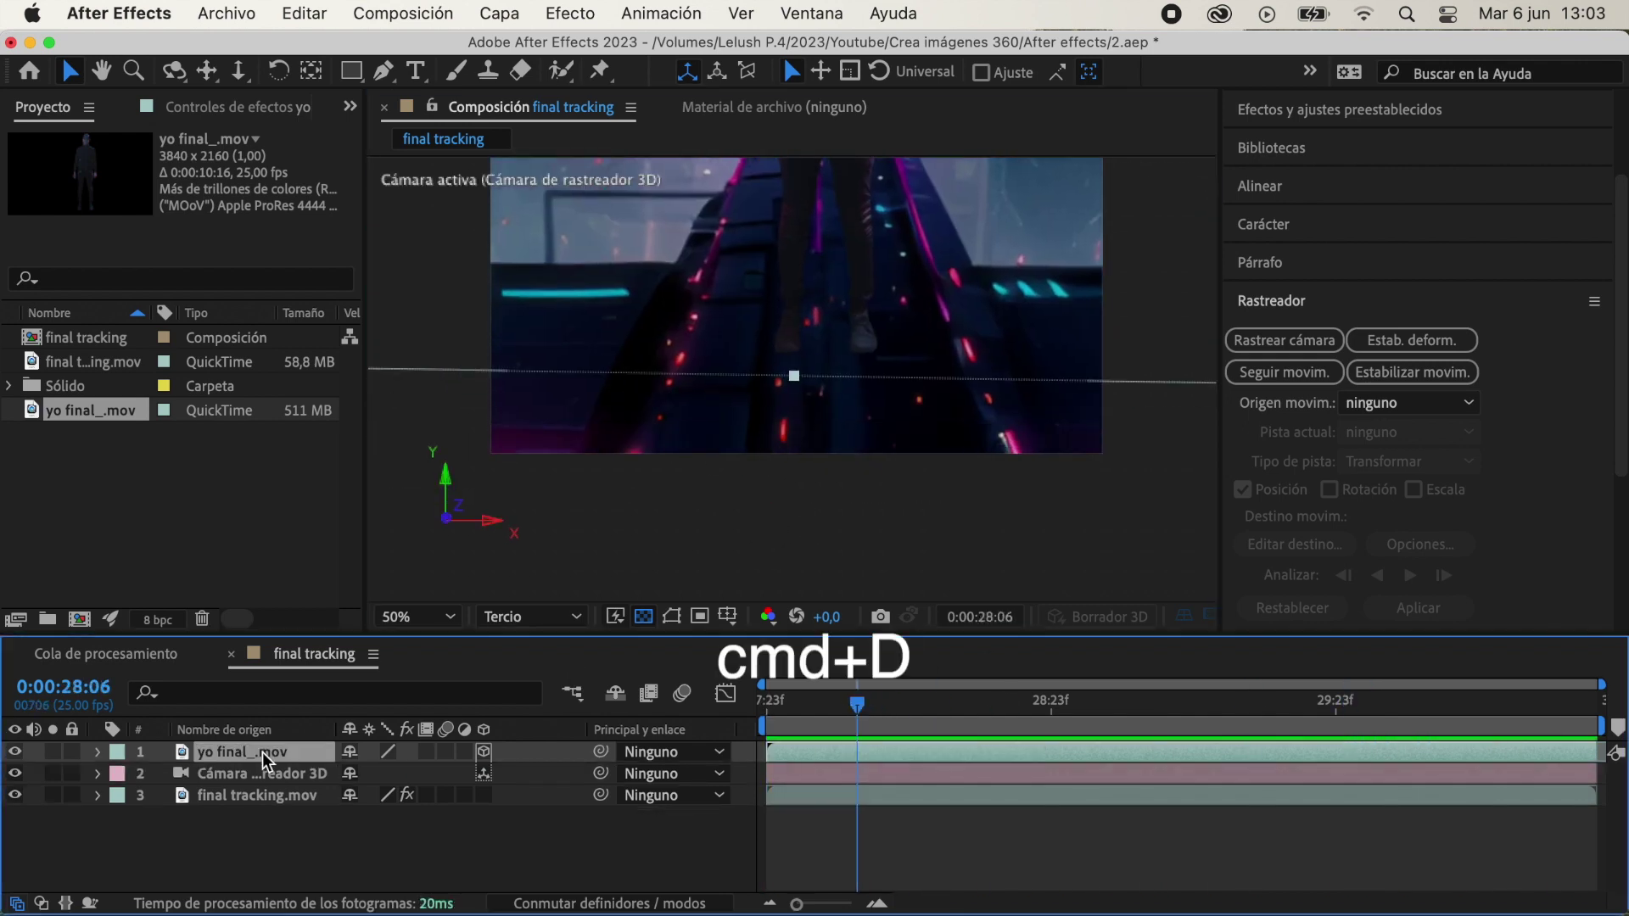
left_click(15, 752)
left_click(218, 771)
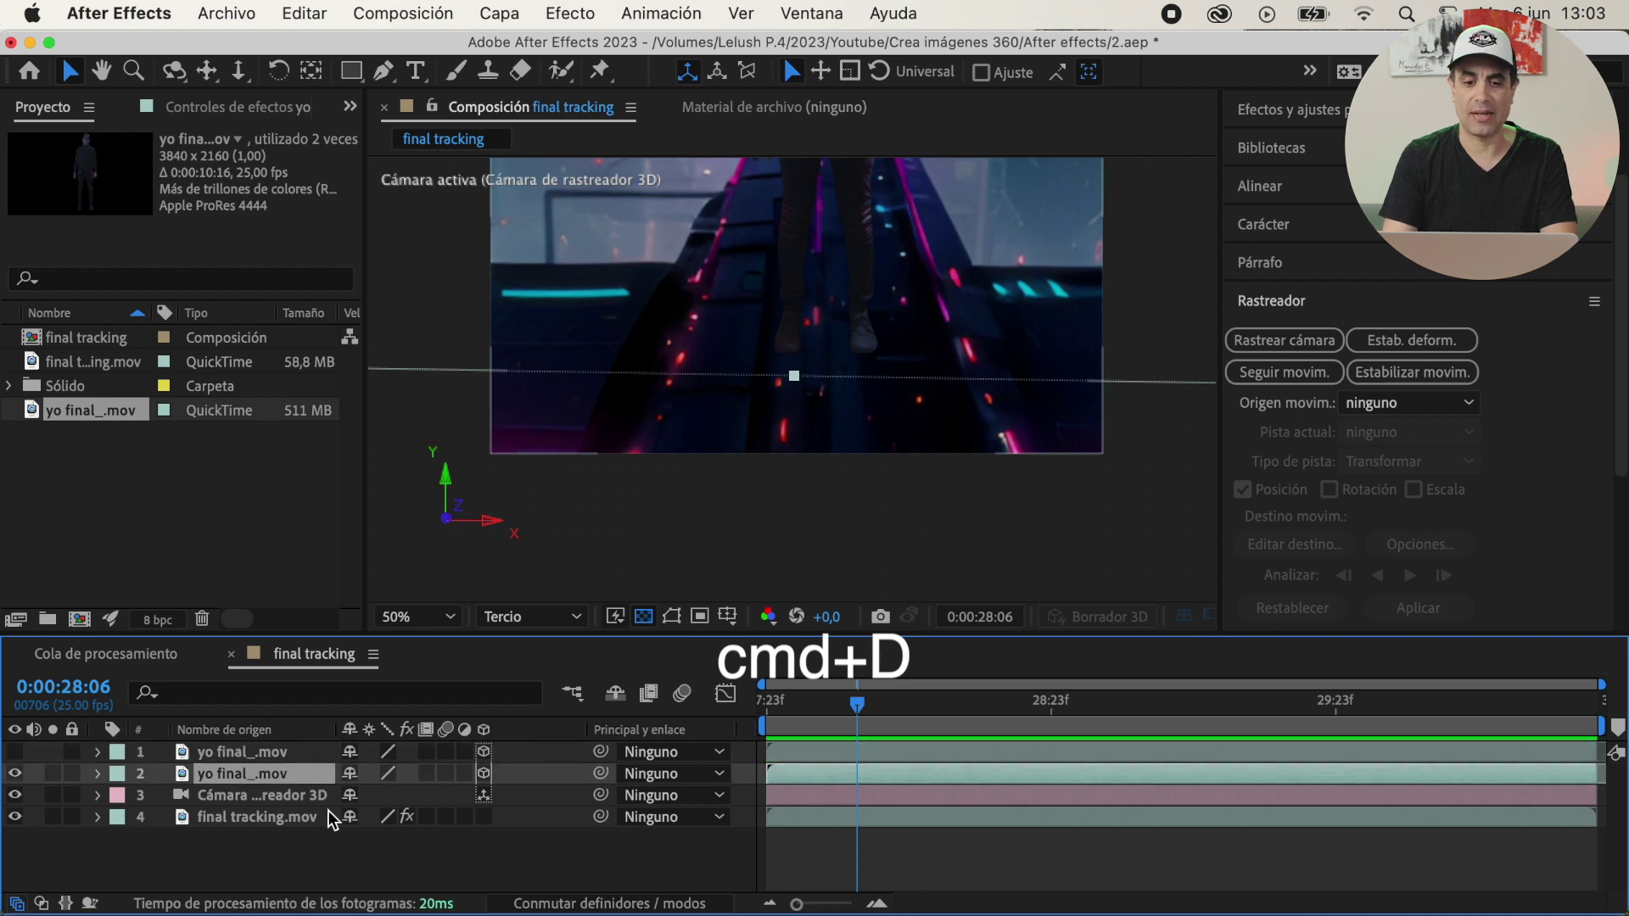
key("Return")
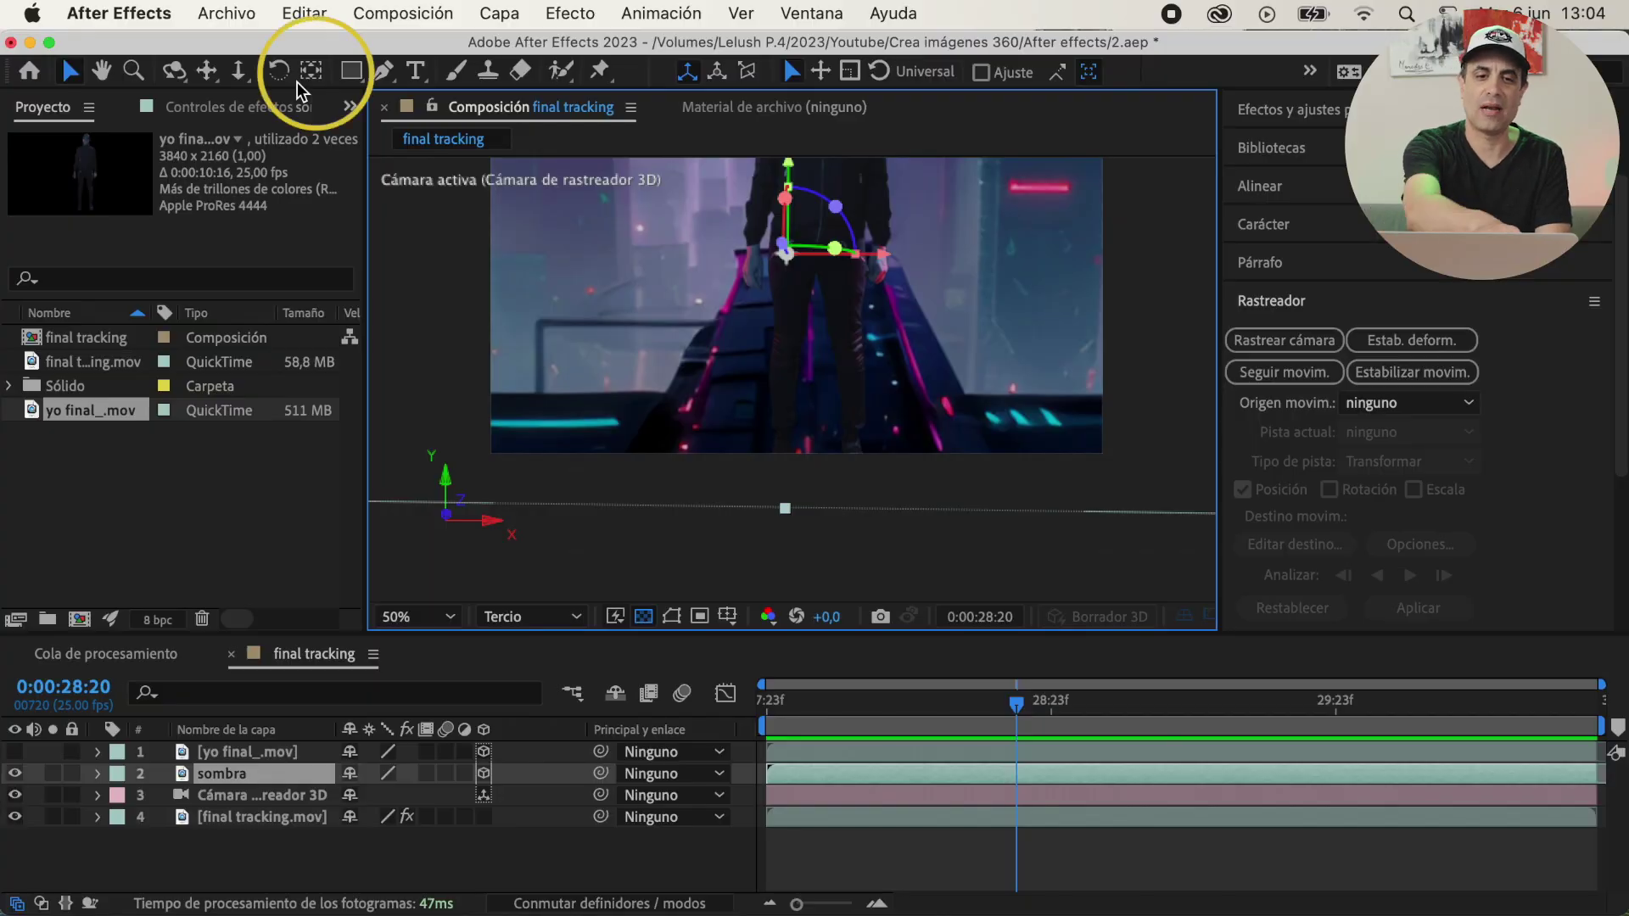
- Move sombra's anchor point to the feet with Pan Behind and rotate it about 90° flat on X
left_click(311, 70)
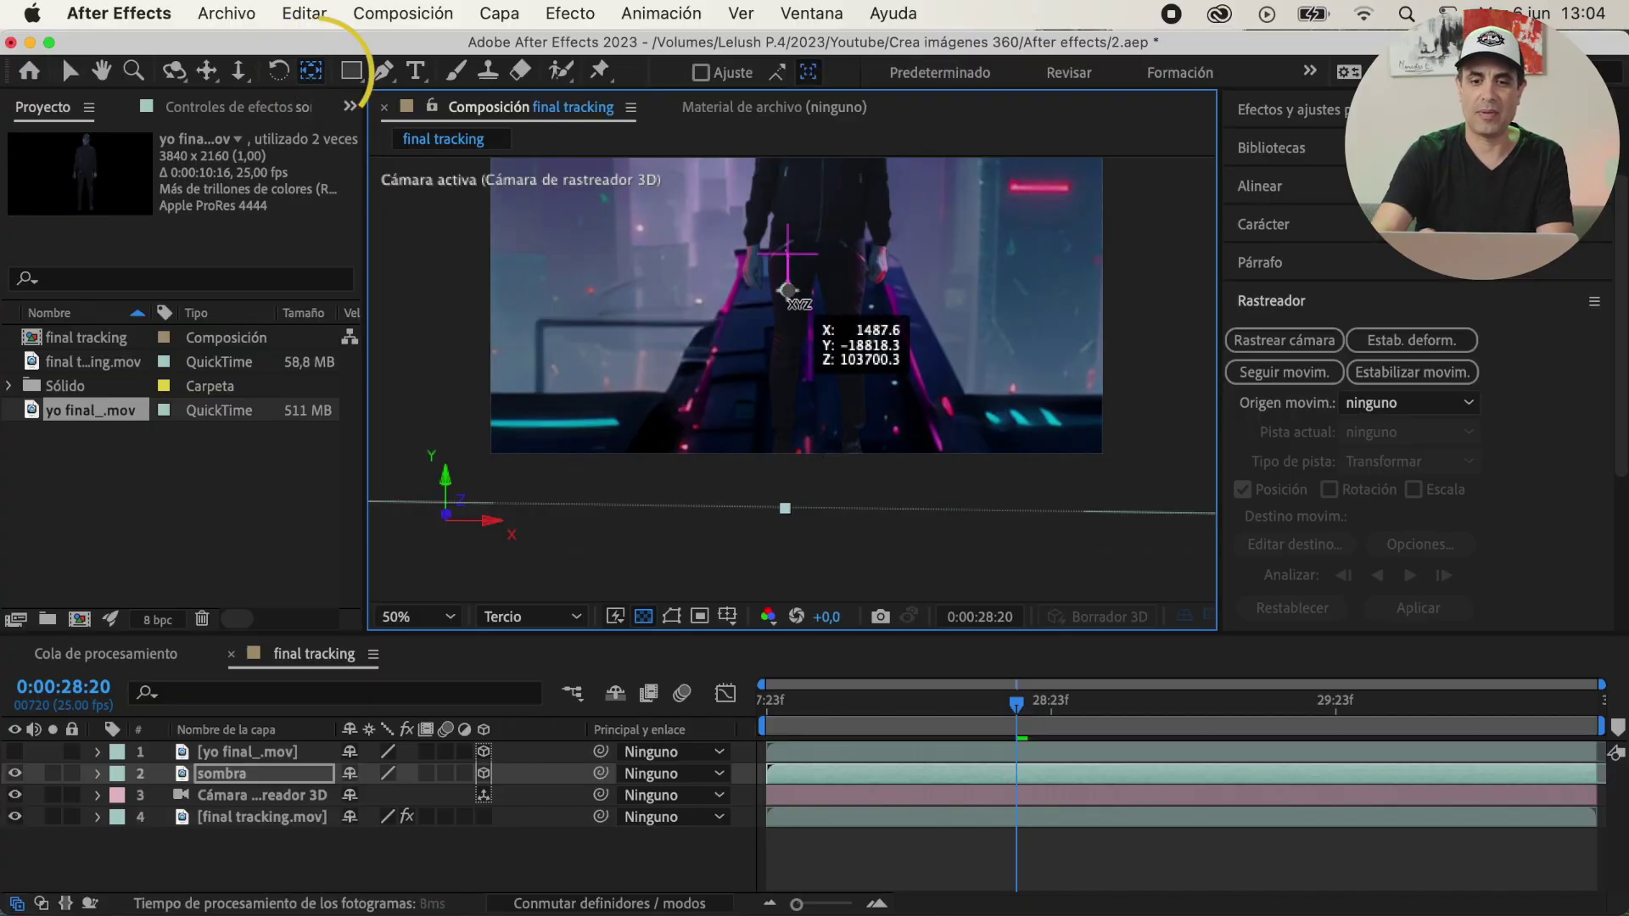
left_click(1008, 717)
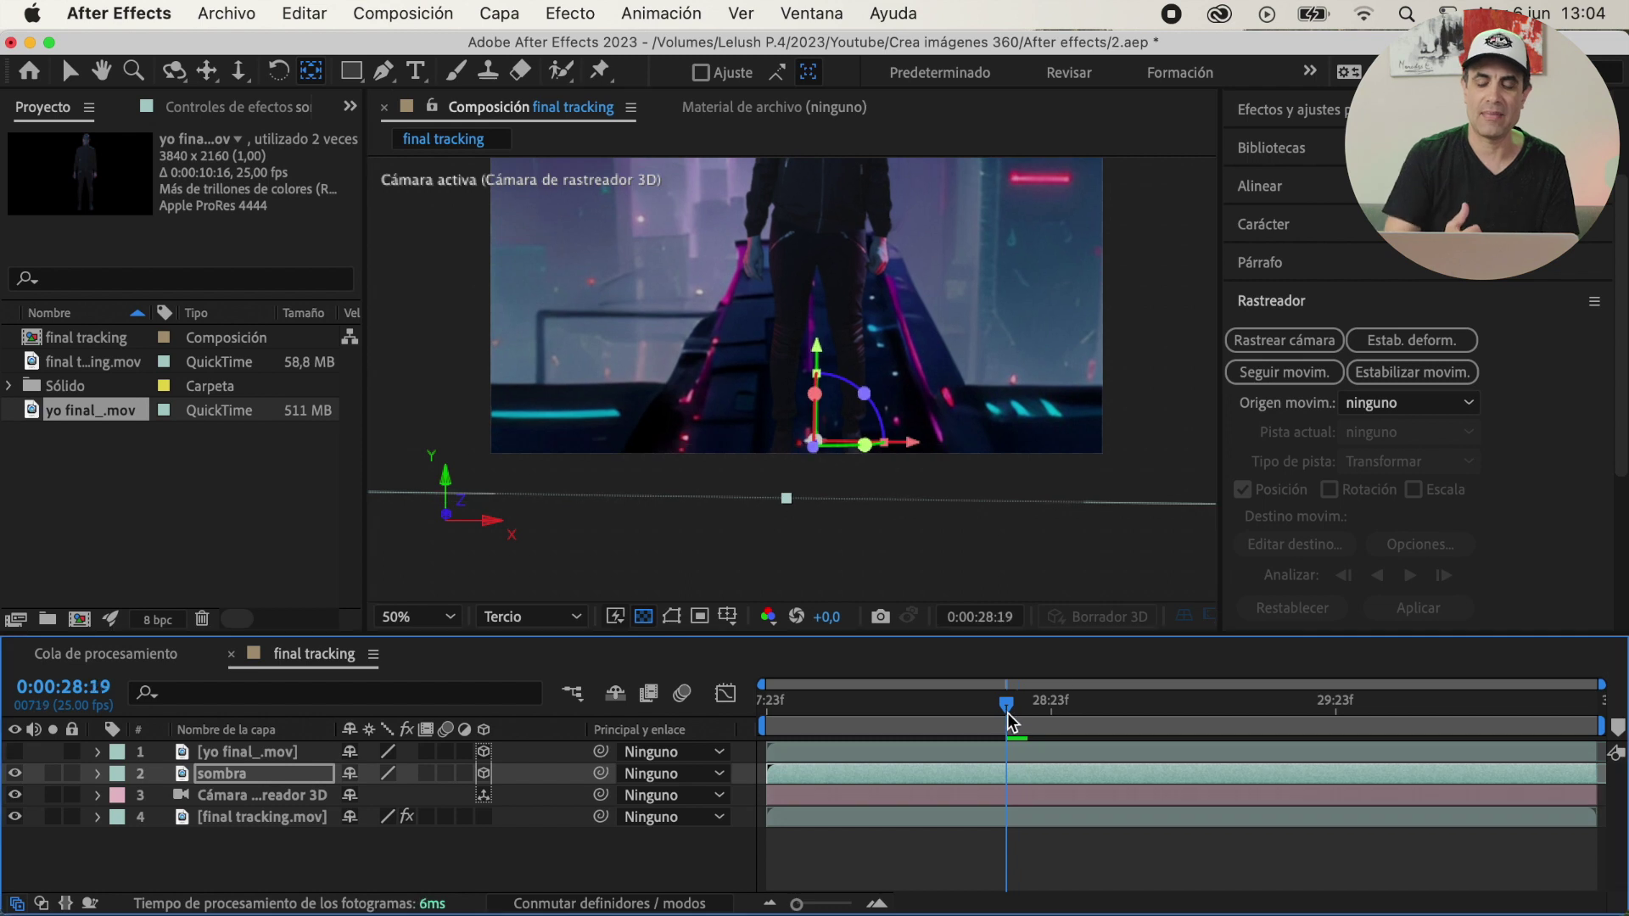
left_click_drag(1008, 720, 937, 719)
left_click(792, 436)
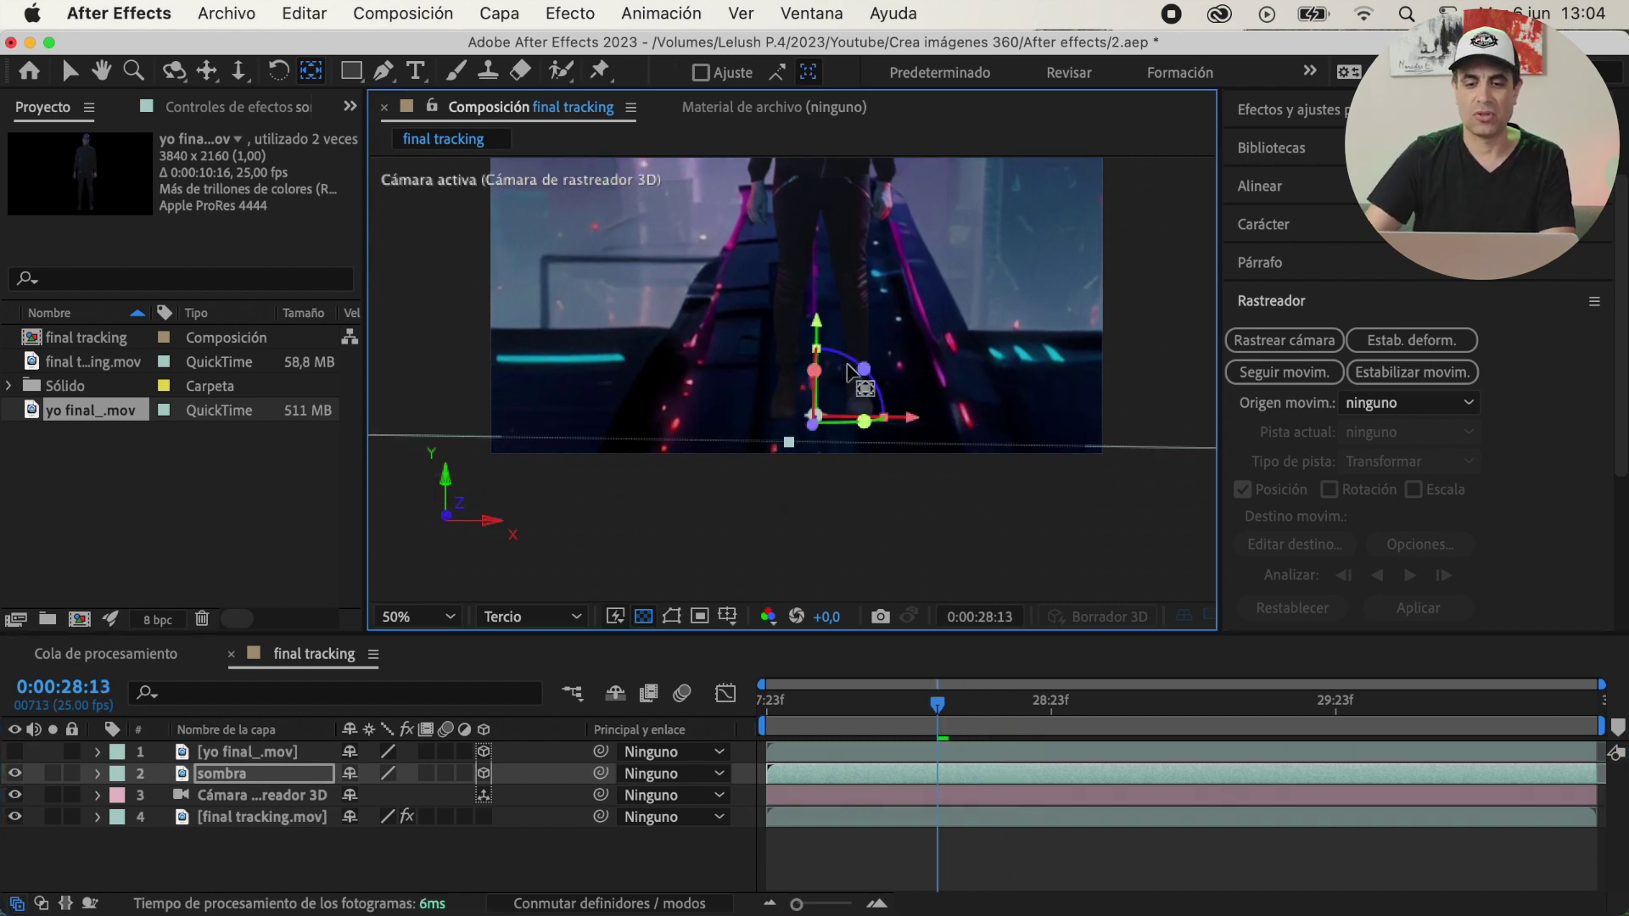
key("v")
left_click_drag(848, 371, 853, 428)
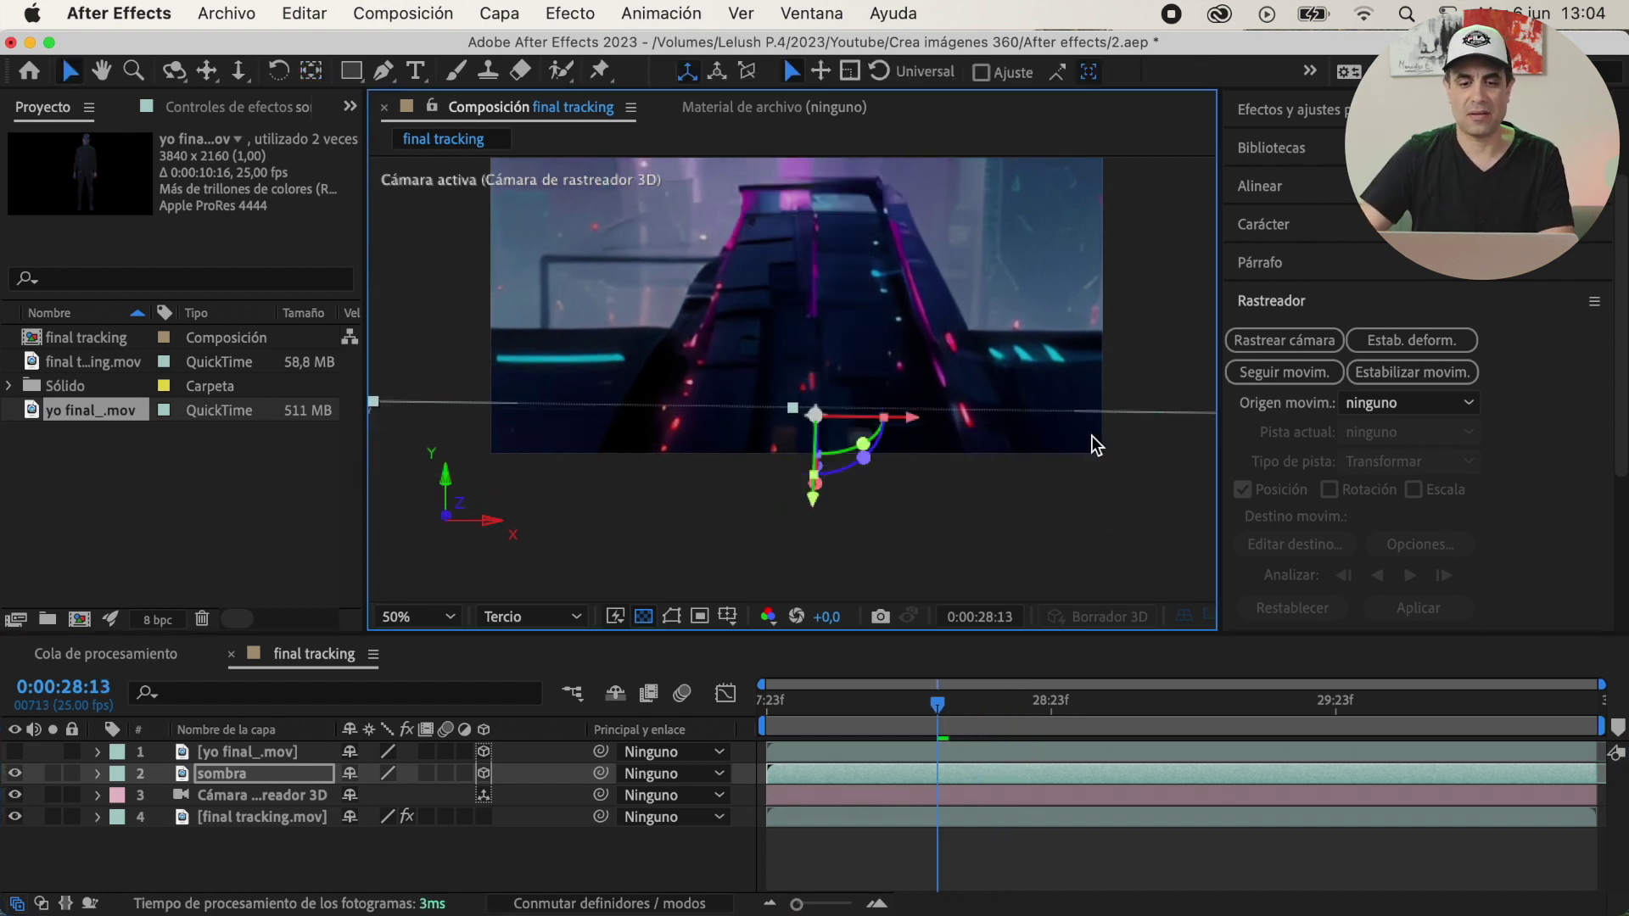
- Unhide the top presenter layer and preview the shadow from frame 28:09
left_click(14, 752)
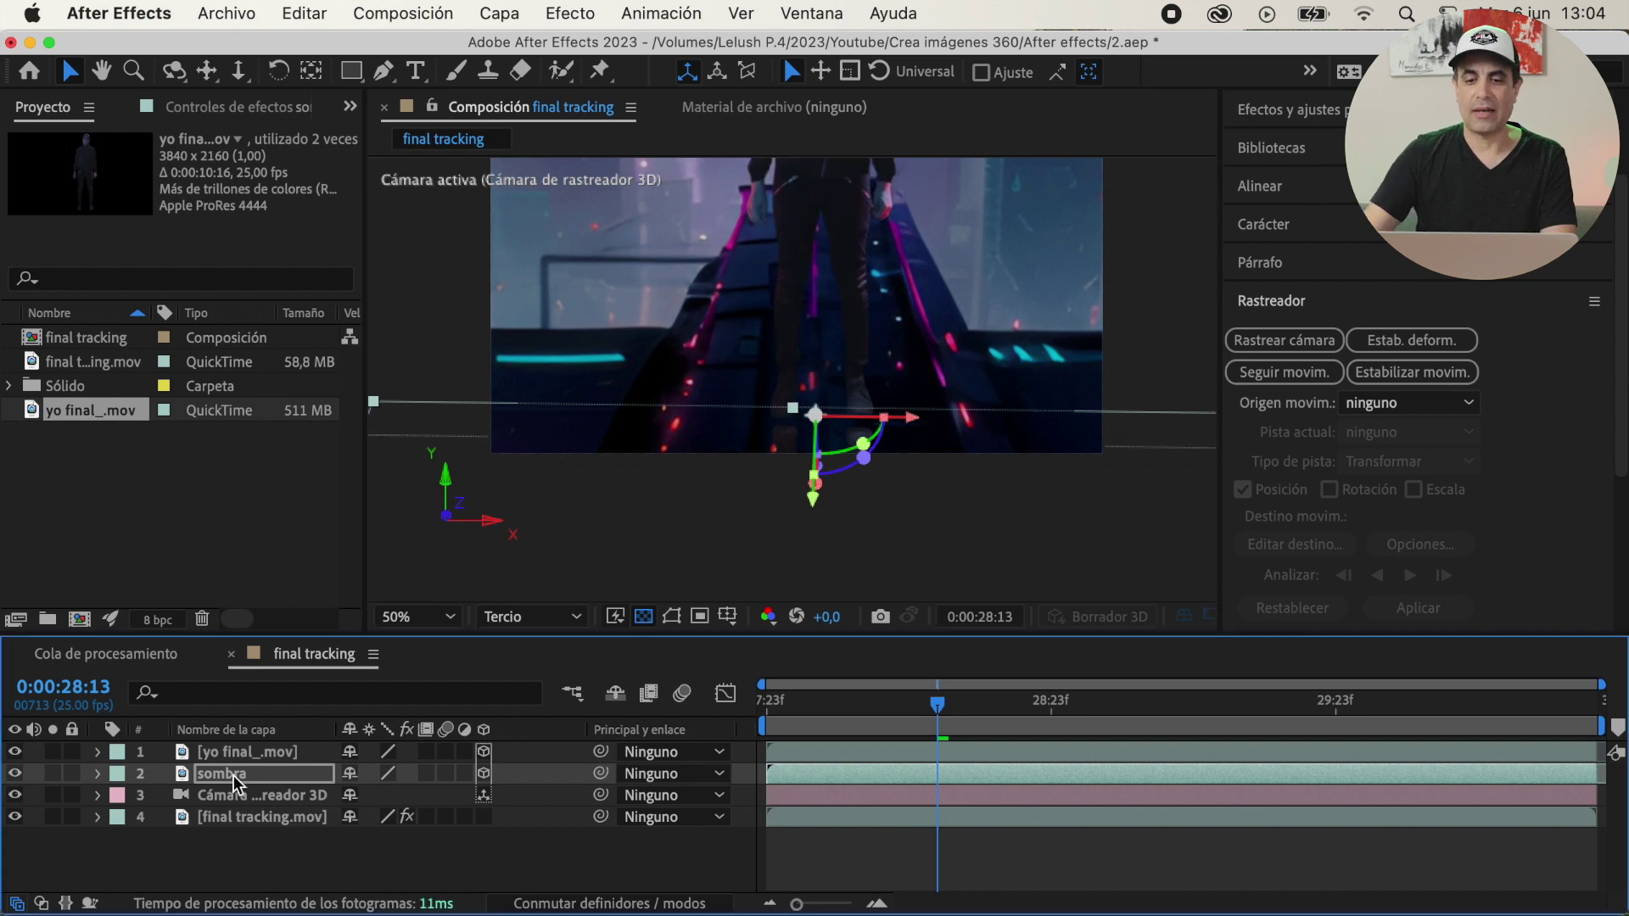
left_click(811, 532)
key("alt+slash")
key("space")
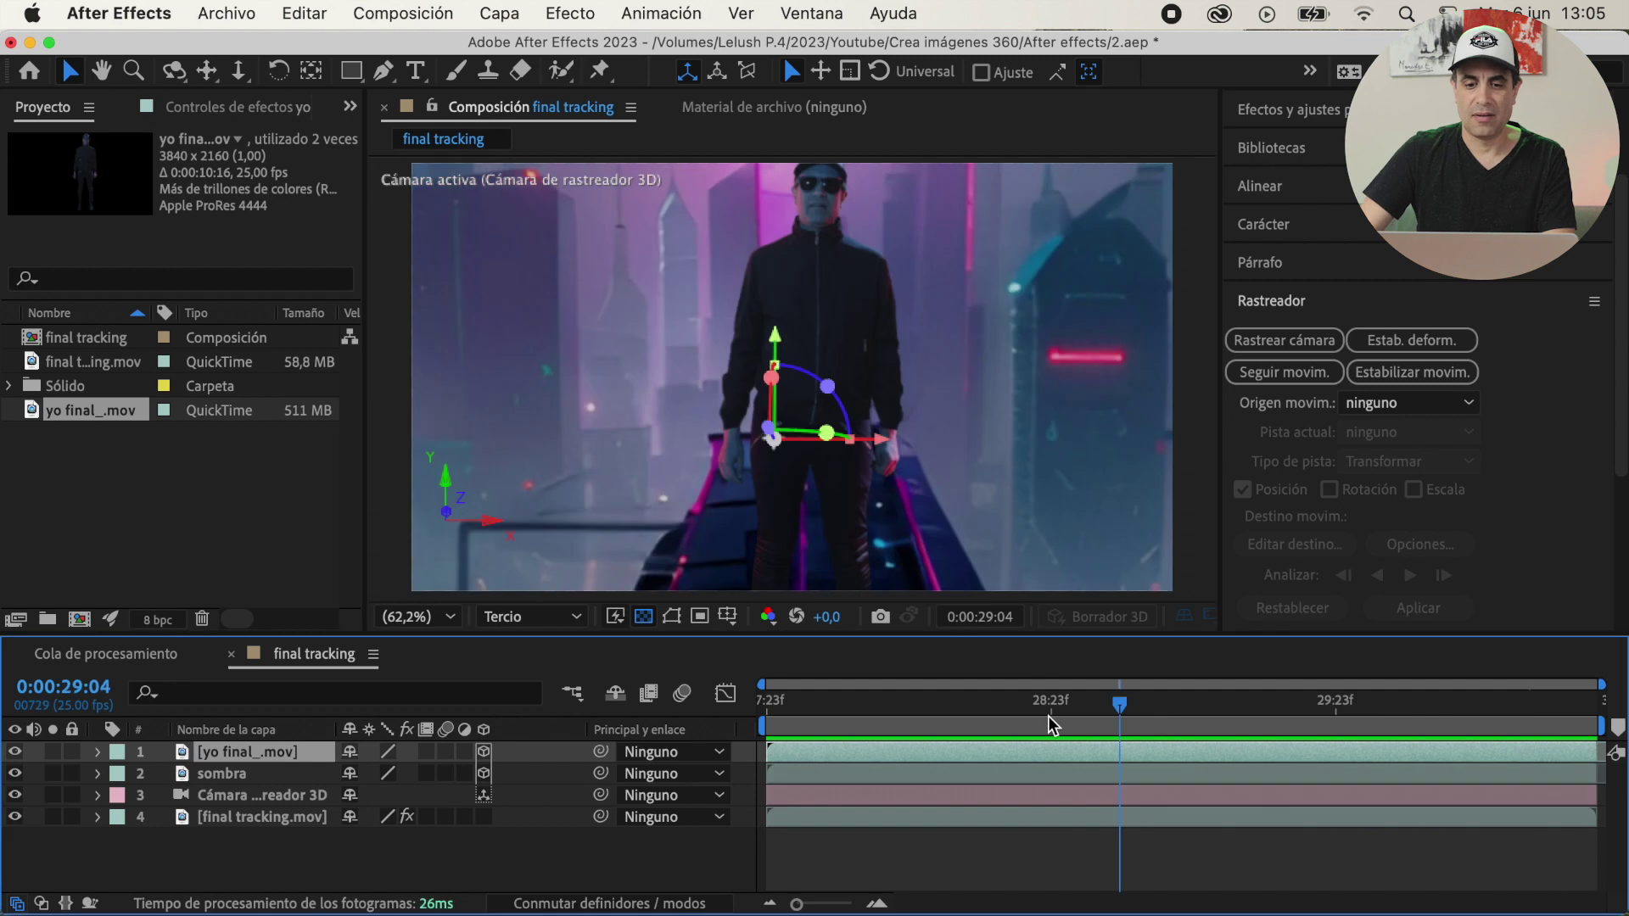
left_click_drag(1047, 716, 887, 729)
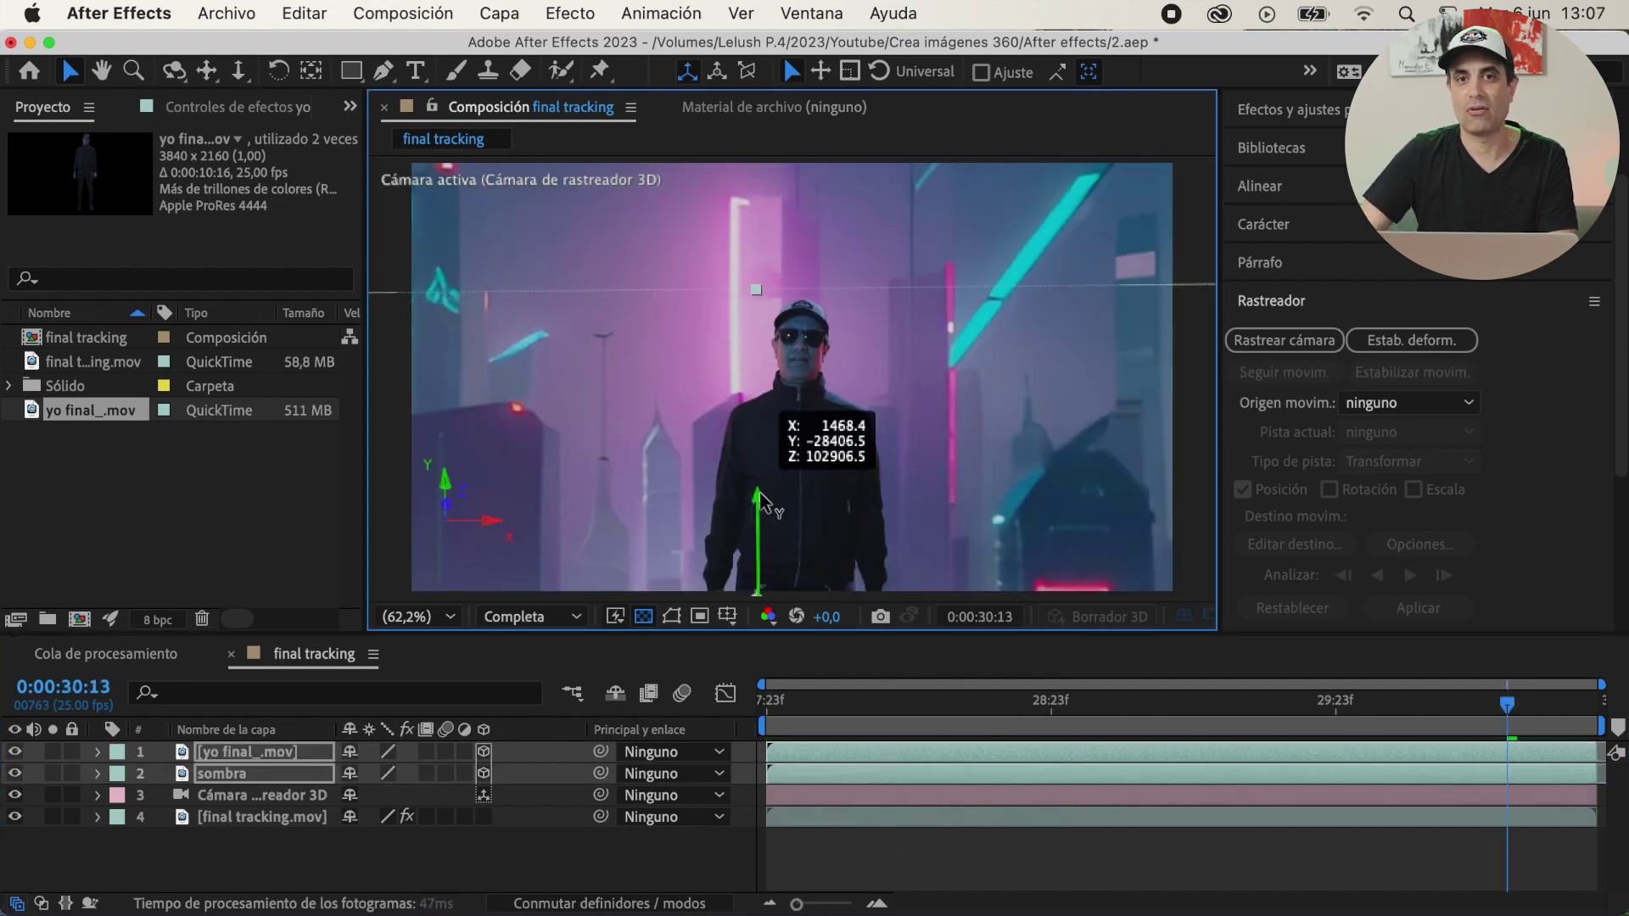
key("space")
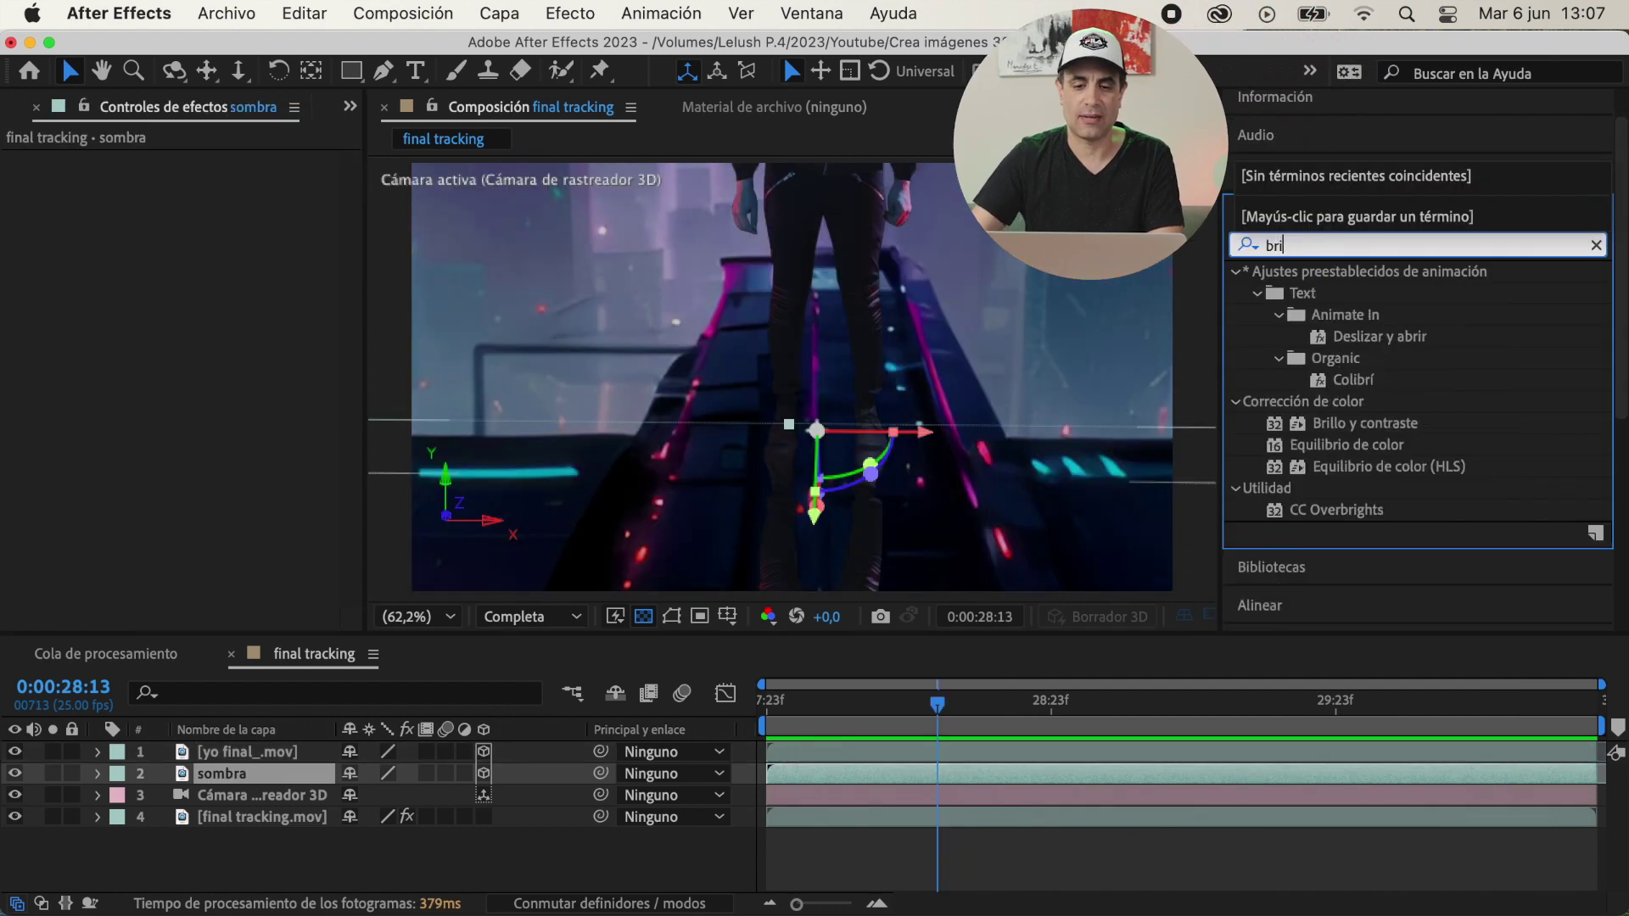
- Apply Brillo y contraste at -42 and Desenfoque gaussiano at 18,6 to sombra
double_click(1353, 293)
left_click_drag(201, 186, 207, 194)
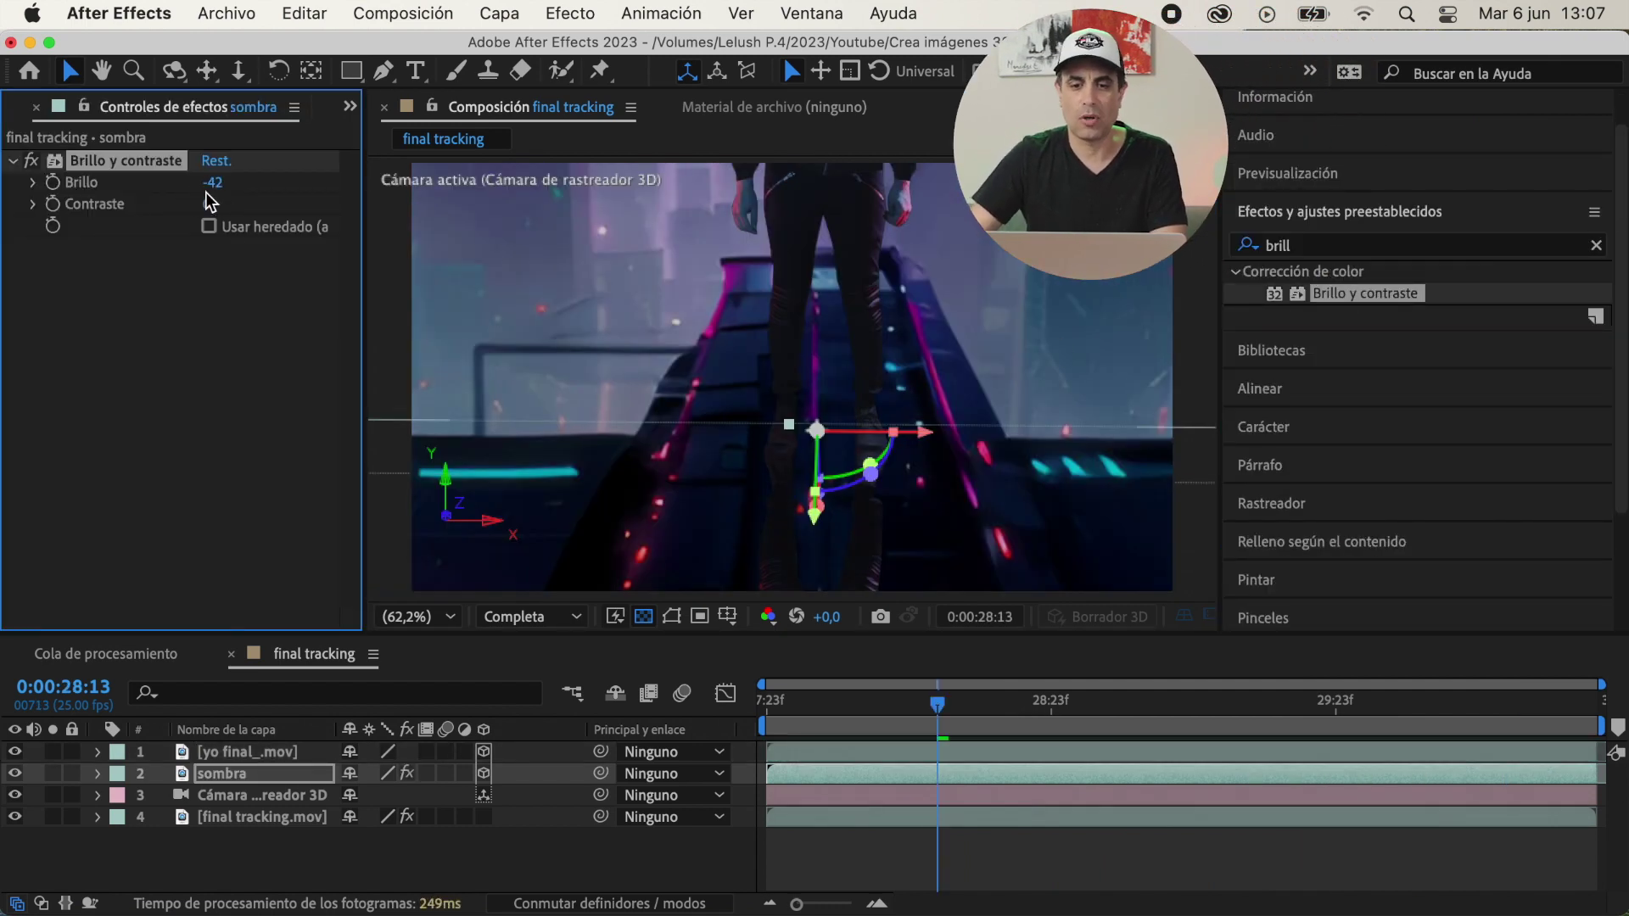
left_click(1248, 253)
type("gau")
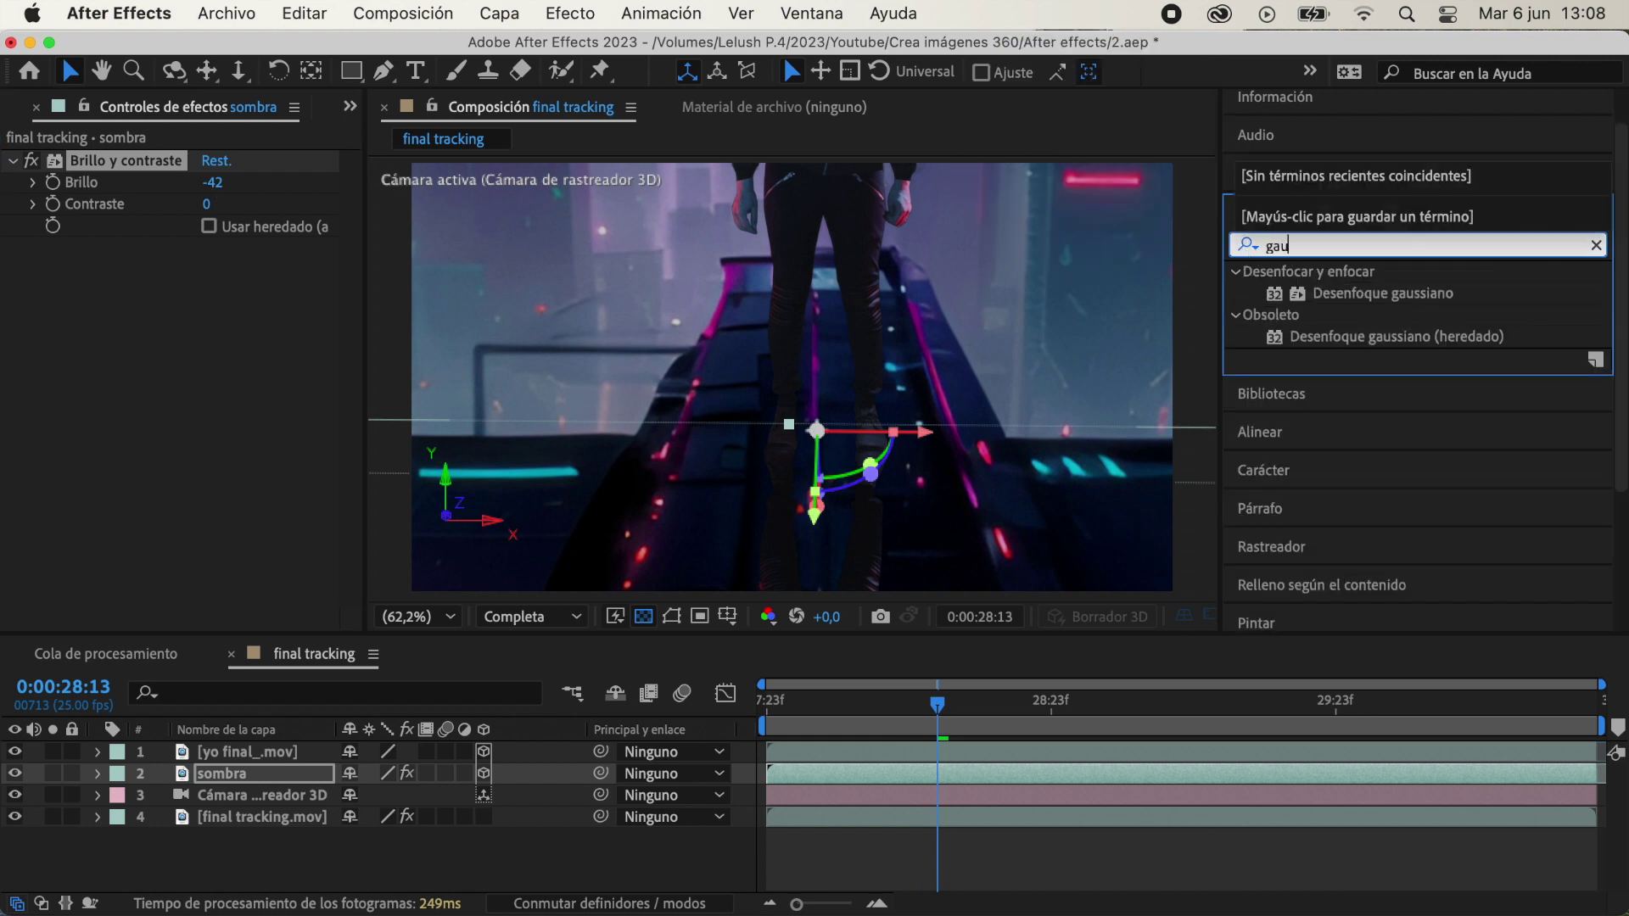
mouse_move(1379, 293)
left_mouse_down()
mouse_move(141, 256)
mouse_move(227, 269)
left_mouse_up()
left_click(246, 774)
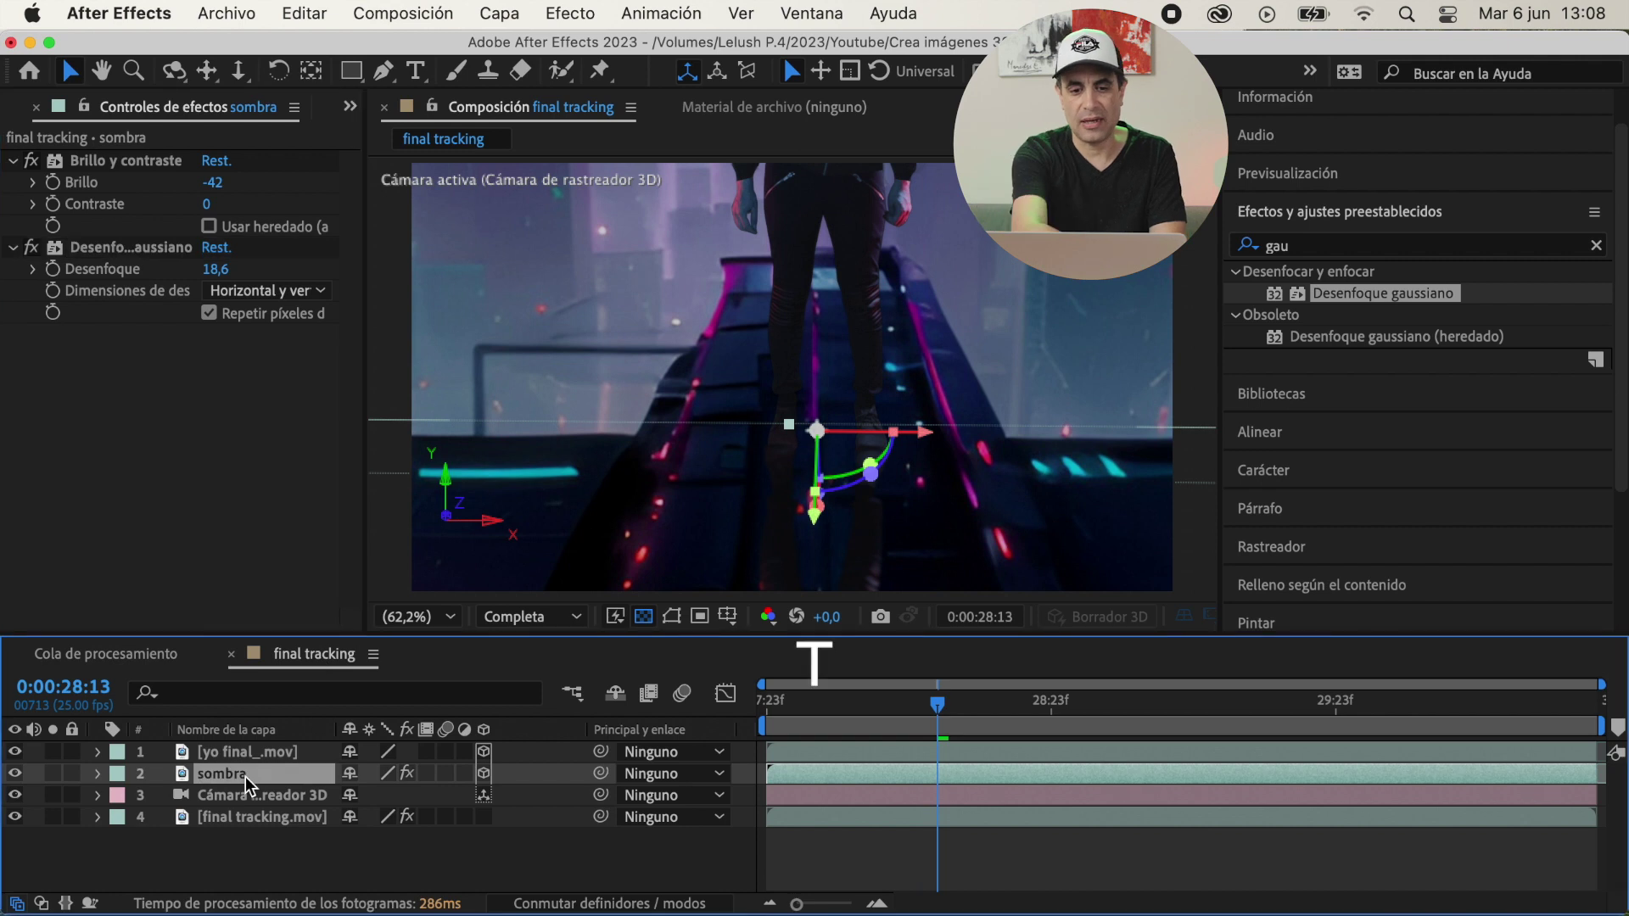
- Lower sombra's Opacidad to 81% and preview the shadow
key("t")
left_click_drag(355, 796, 373, 752)
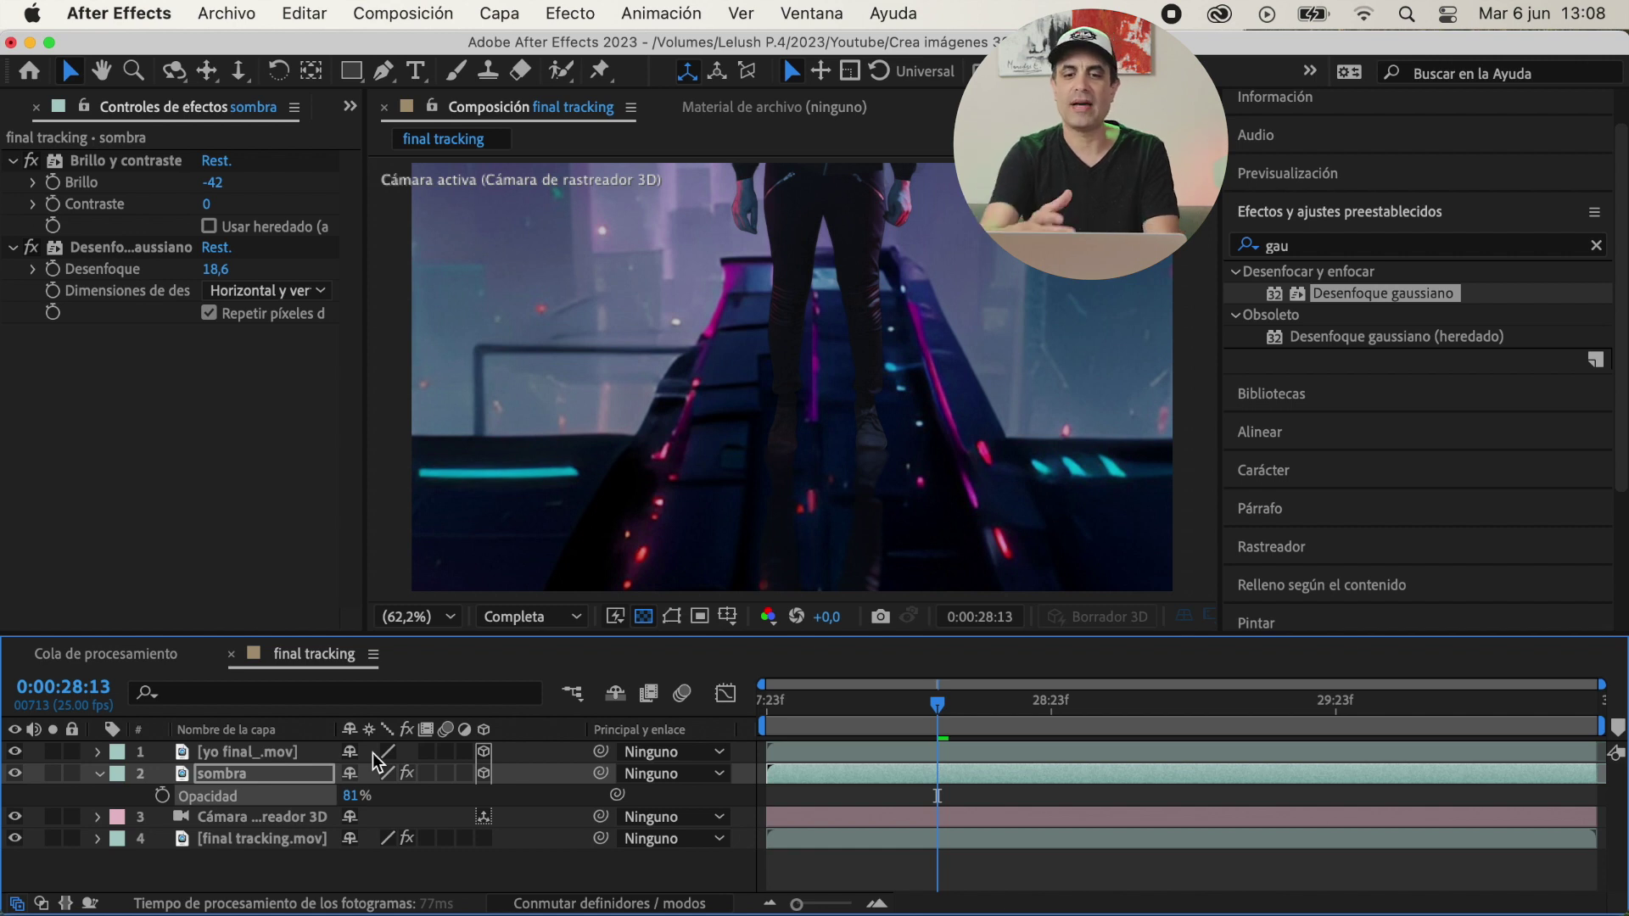
key("space")
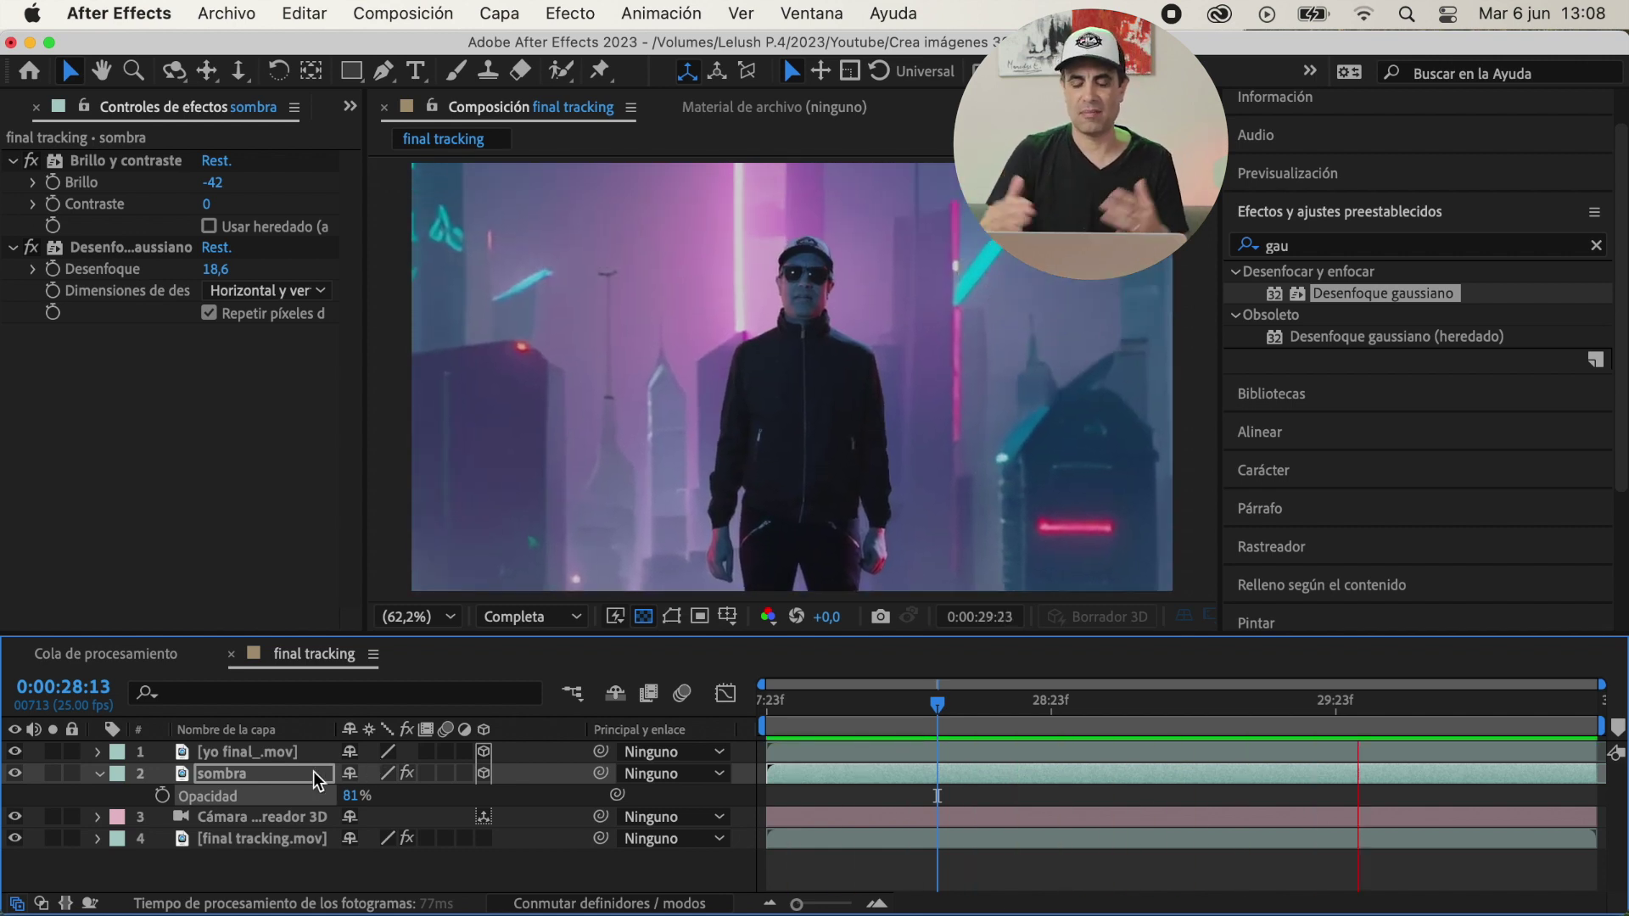
key("space")
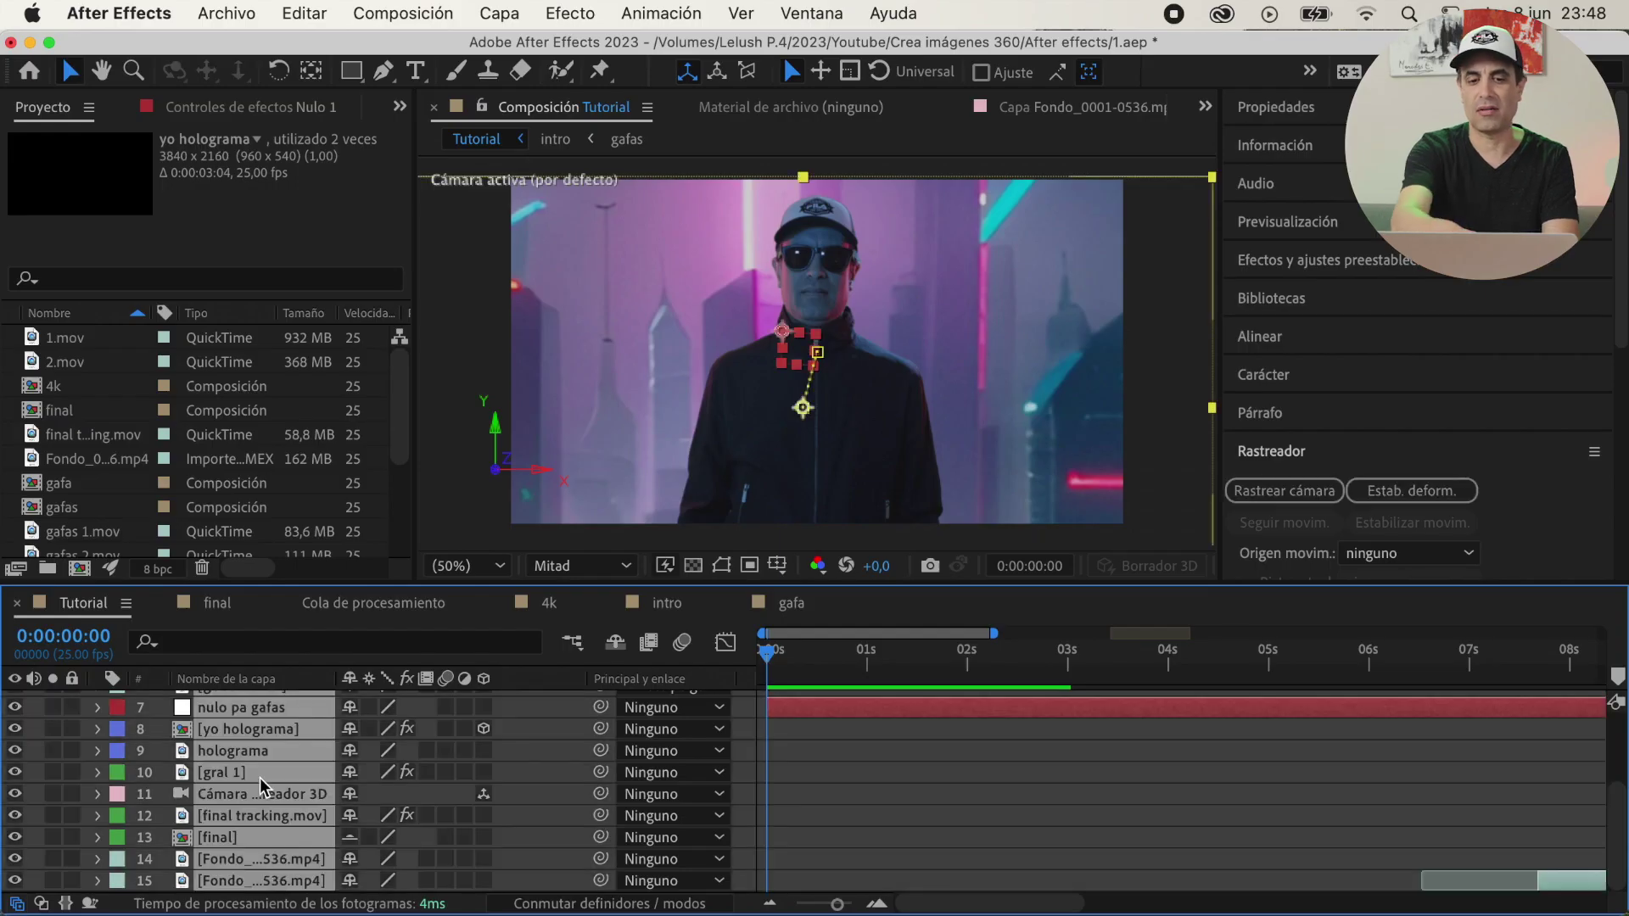
- Precompose the composite's layers into Precomp. 1
right_click(260, 777)
left_click(348, 738)
left_click(1049, 644)
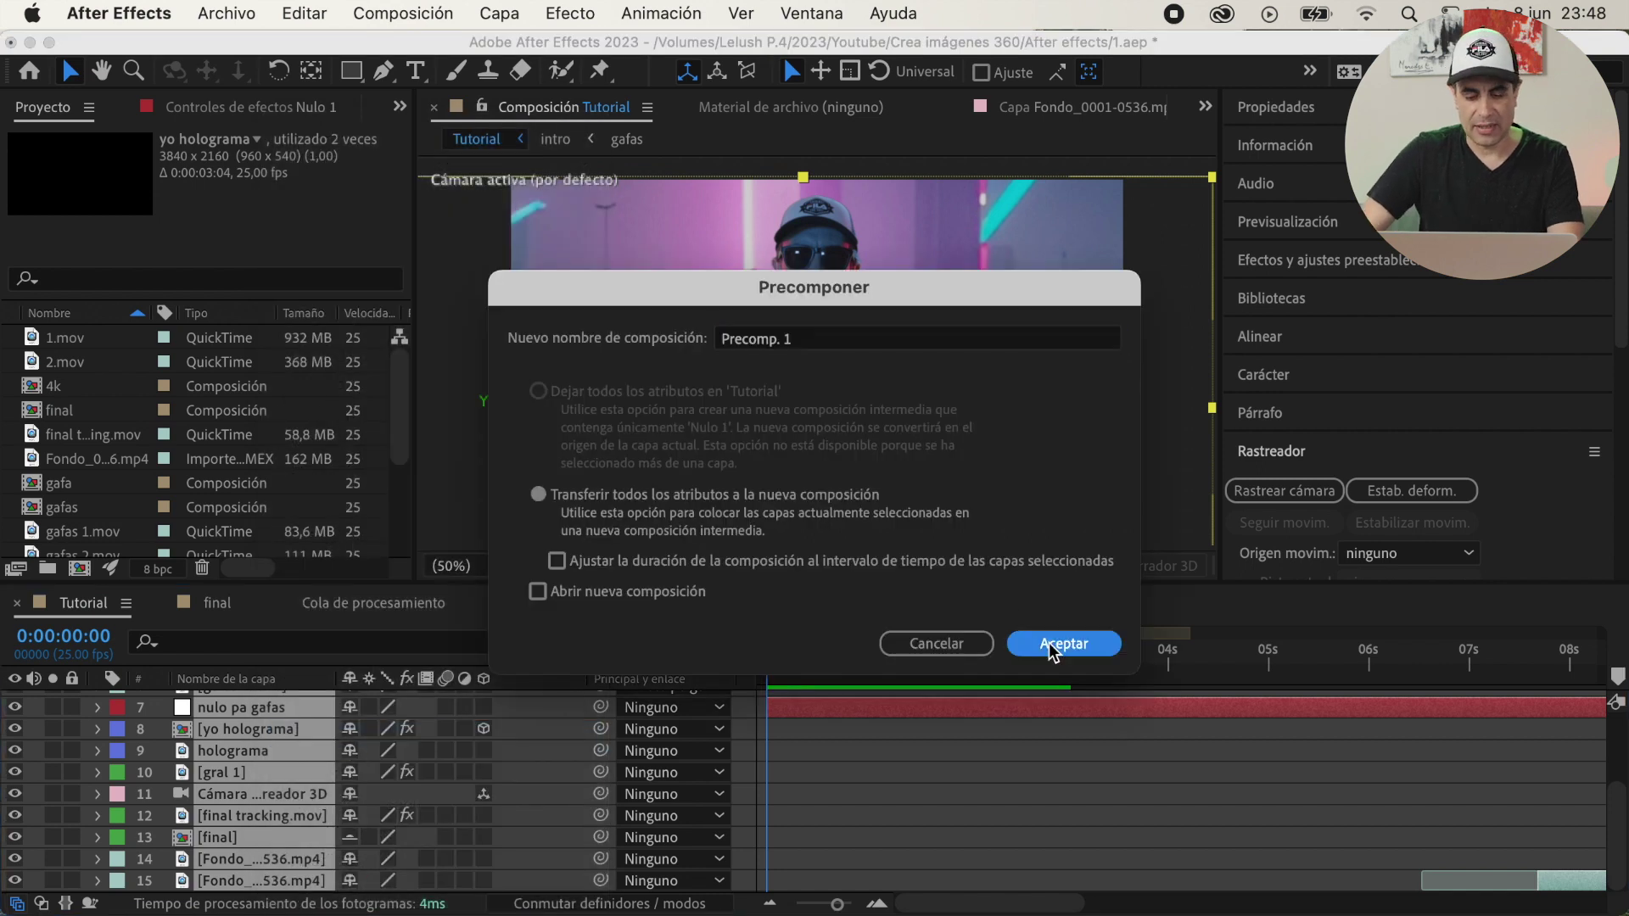
- Give Precomp. 1's Posición a wiggle(1,15) expression for camera shake
left_click(122, 726)
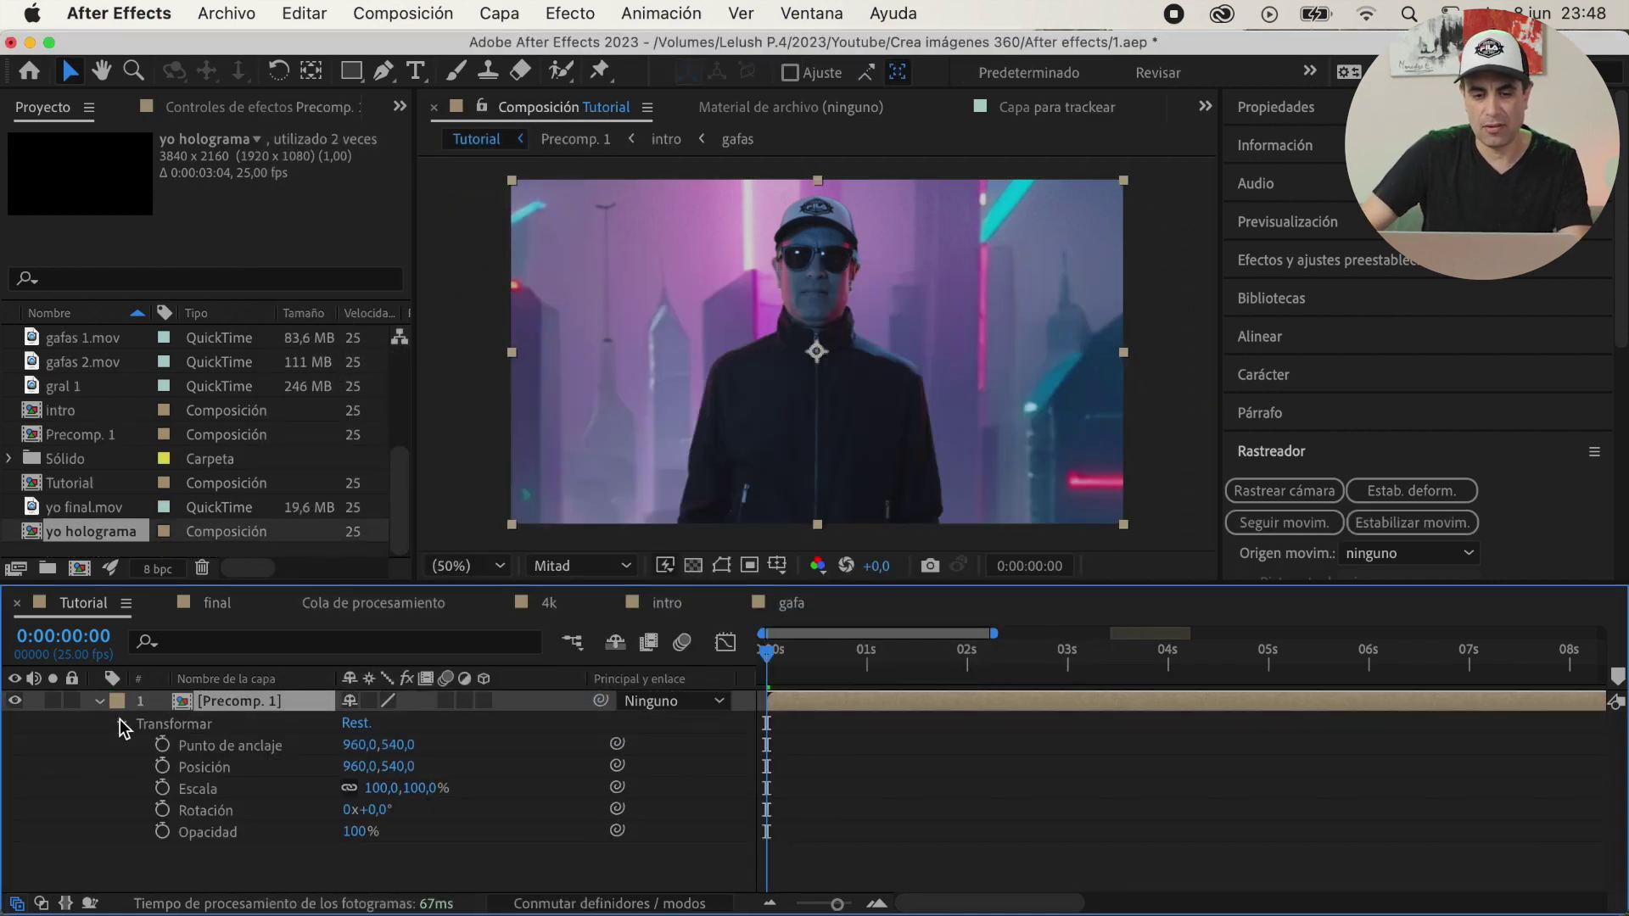
left_click(162, 769, "alt")
type("wiggle")
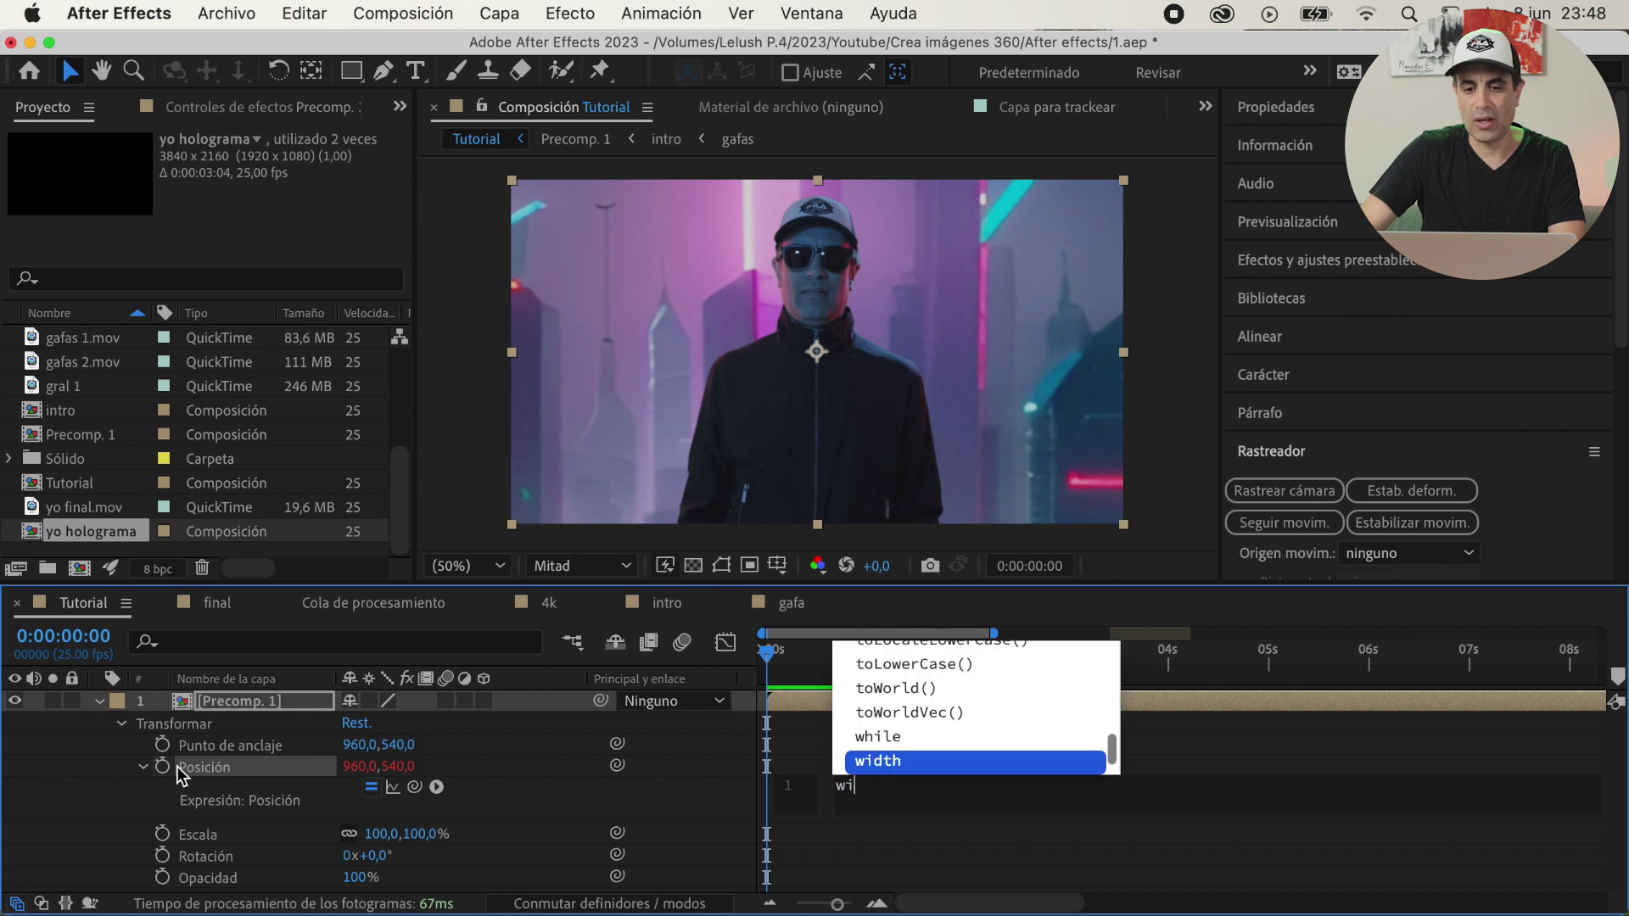
key("Return")
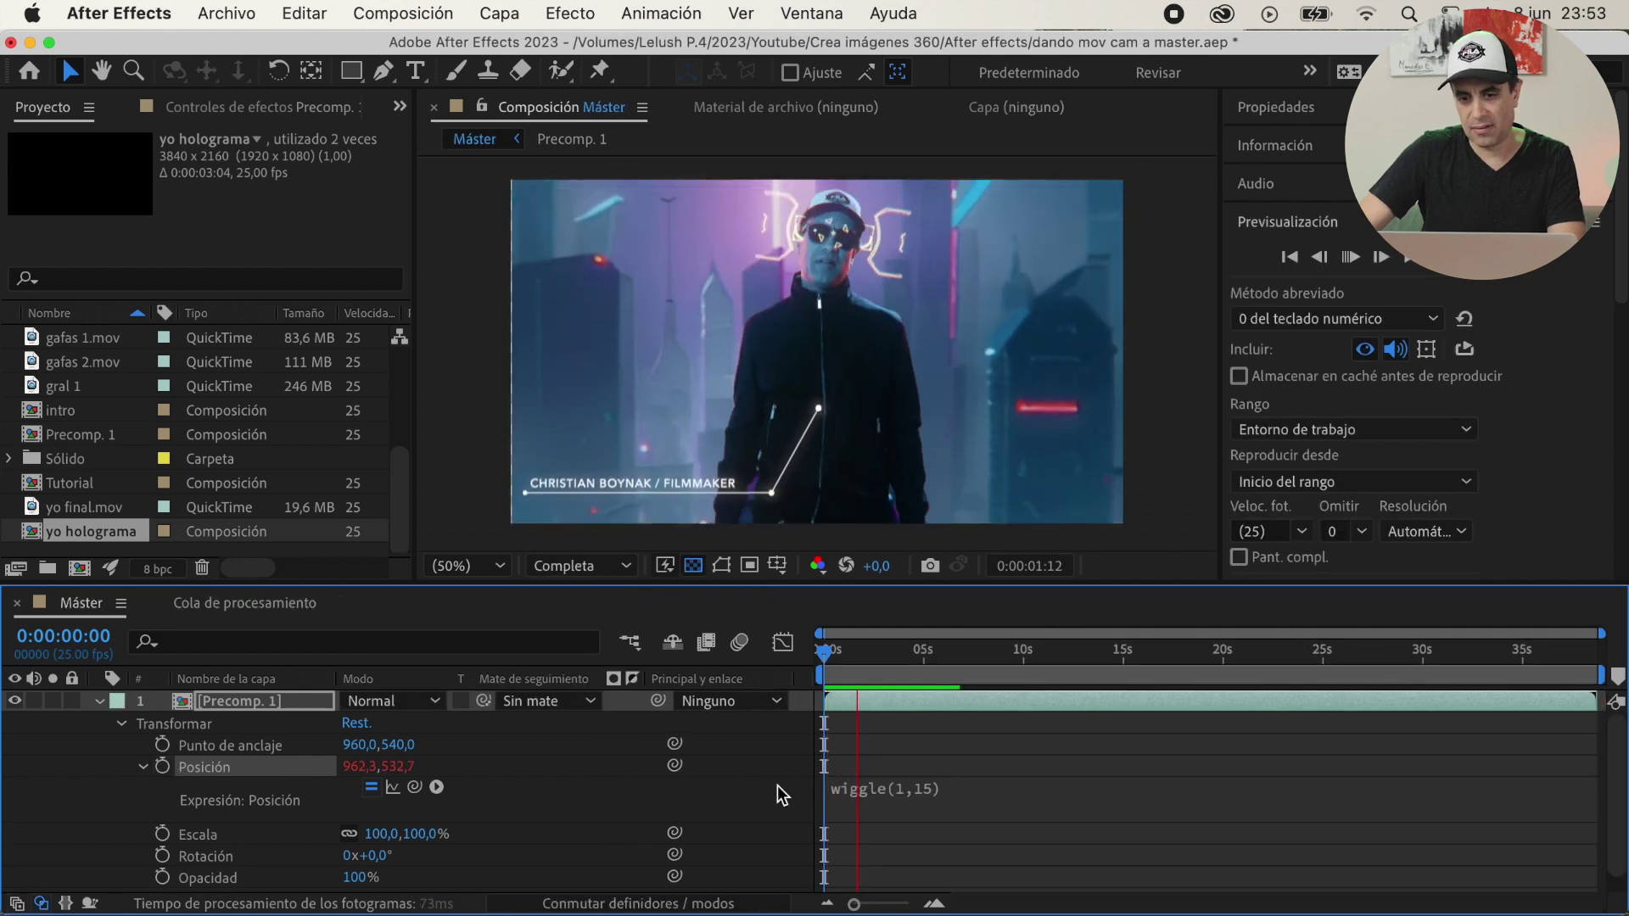
left_click(423, 834)
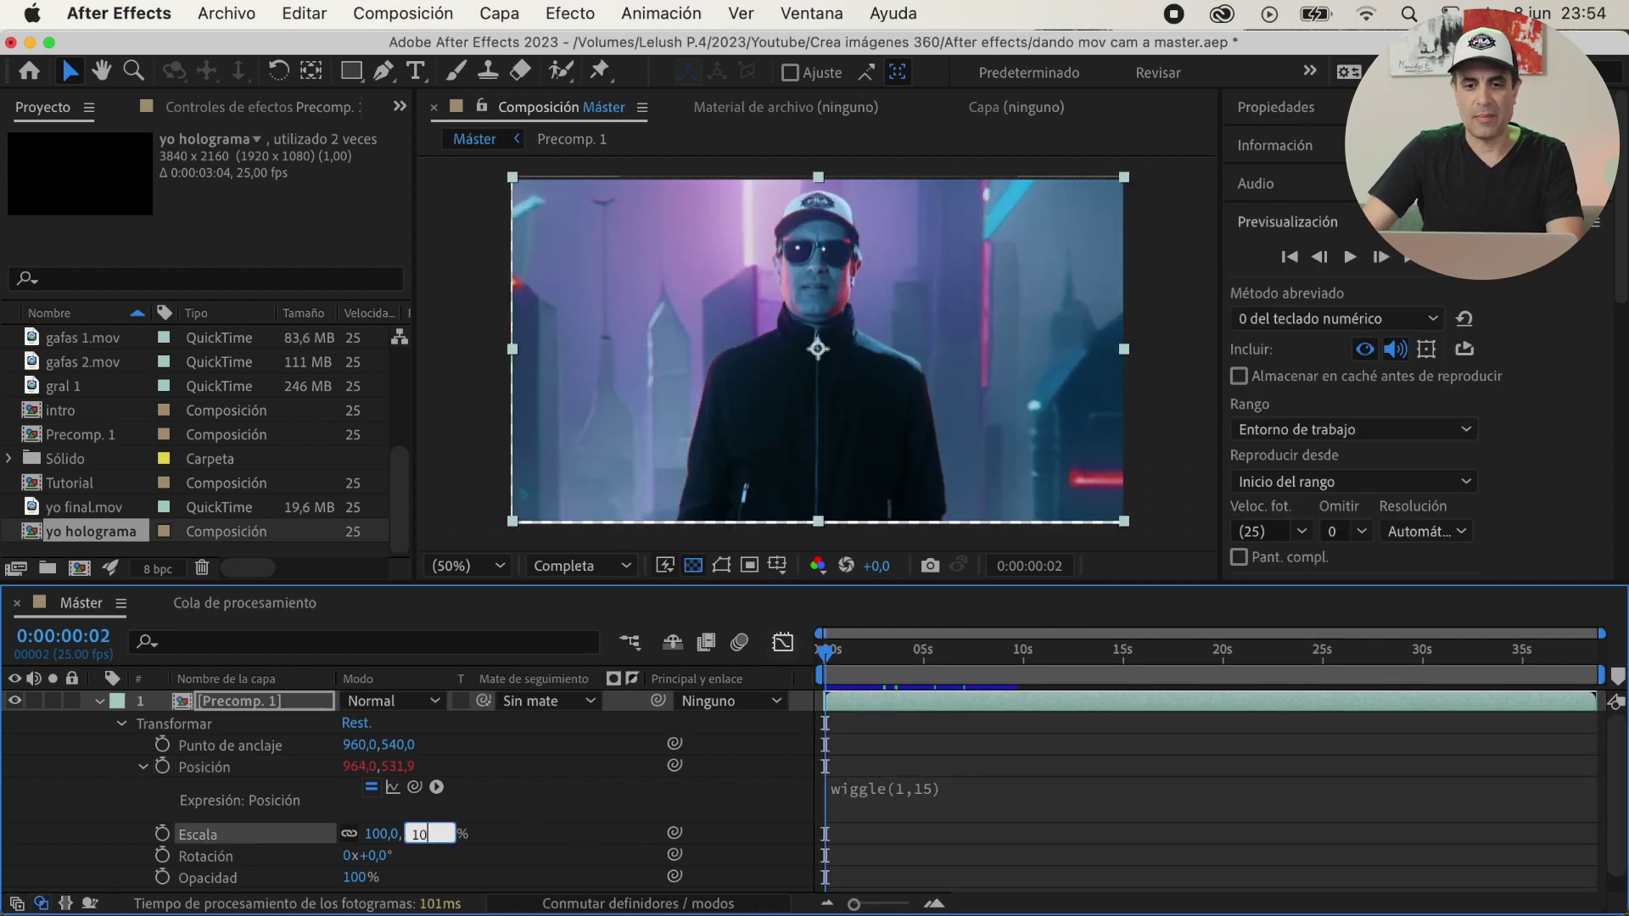